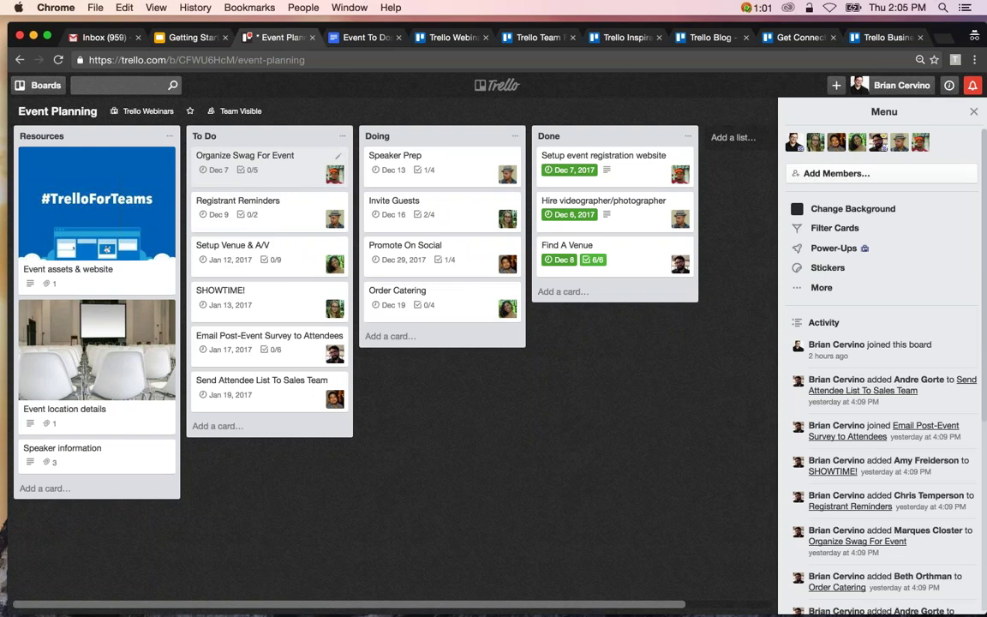
Review the Organize Swag For Event and Event assets & website card details.
click(259, 157)
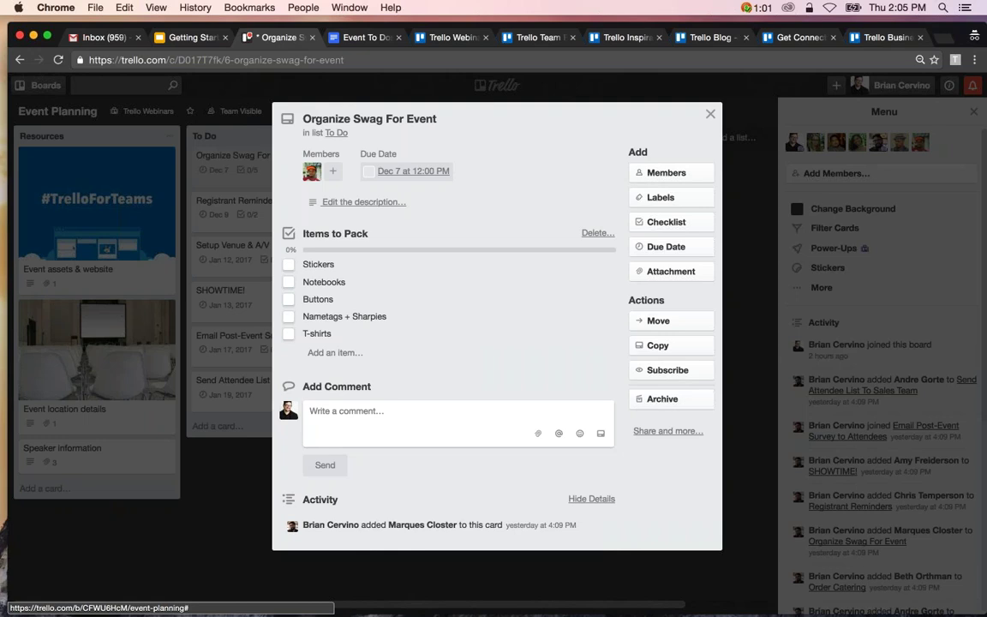
key(Escape)
click(119, 257)
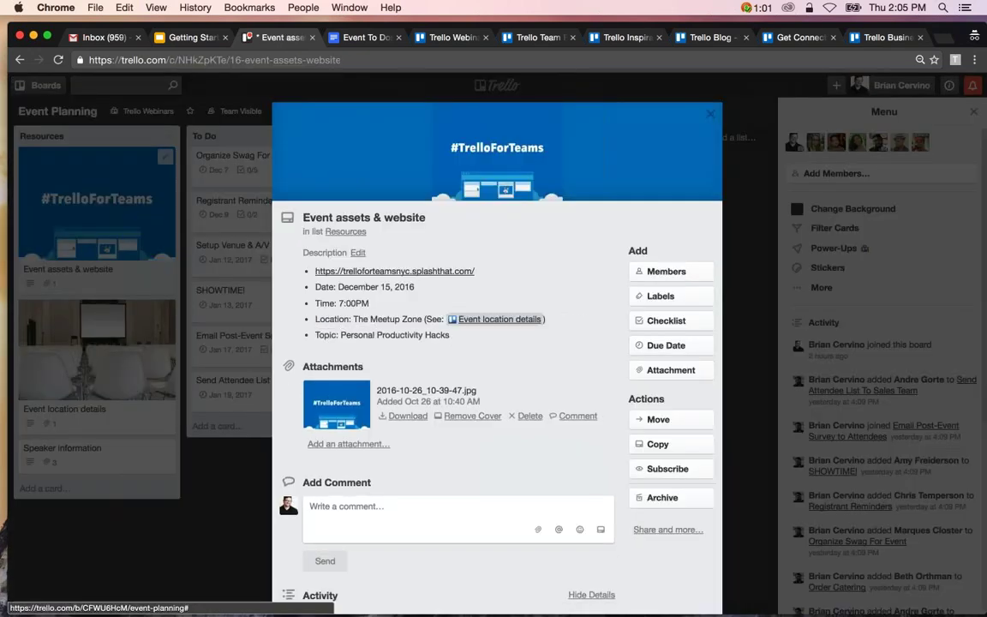
scroll(497, 342, down, 2)
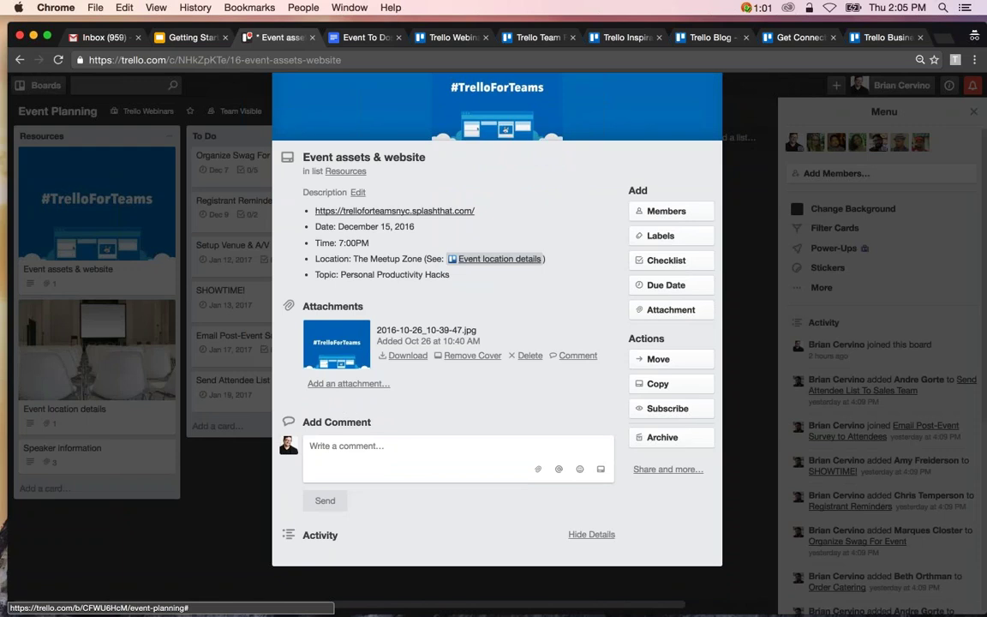
Drag the Organize Swag For Event card into Done, then bring up the Create menu.
key(Escape)
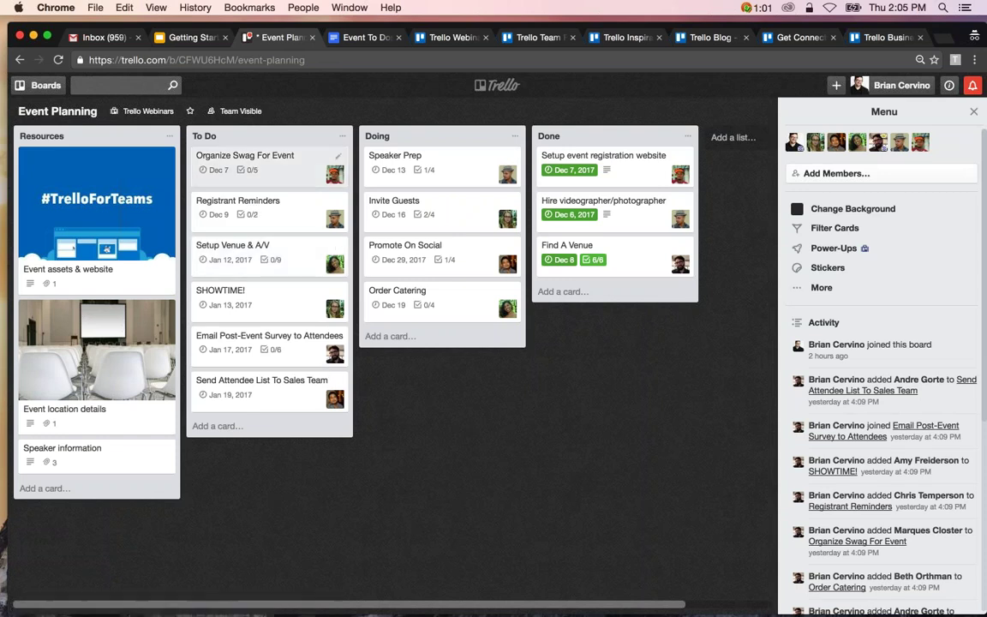
drag(231, 162, 566, 150)
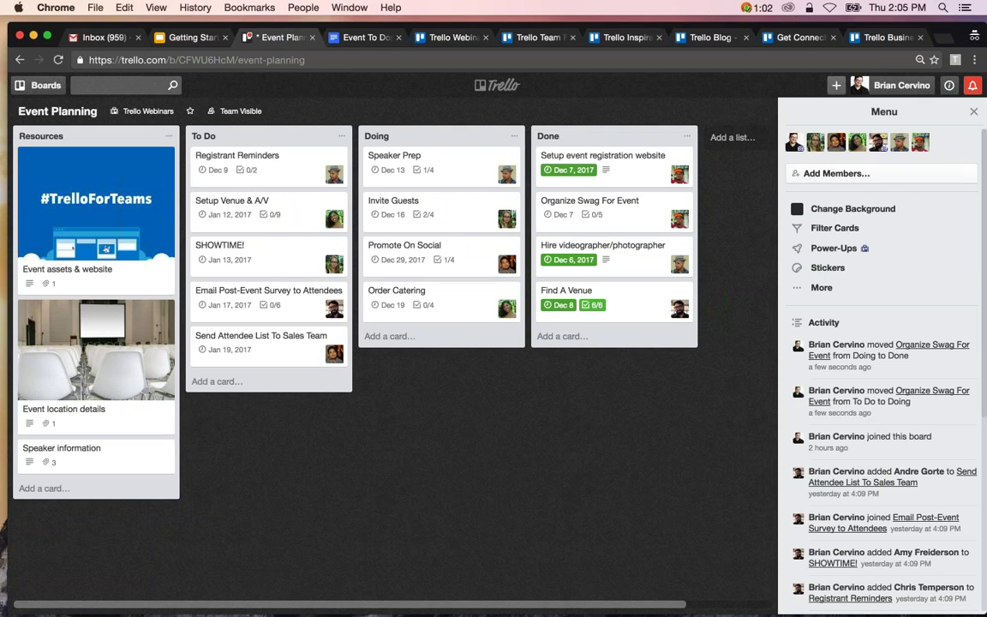
click(837, 85)
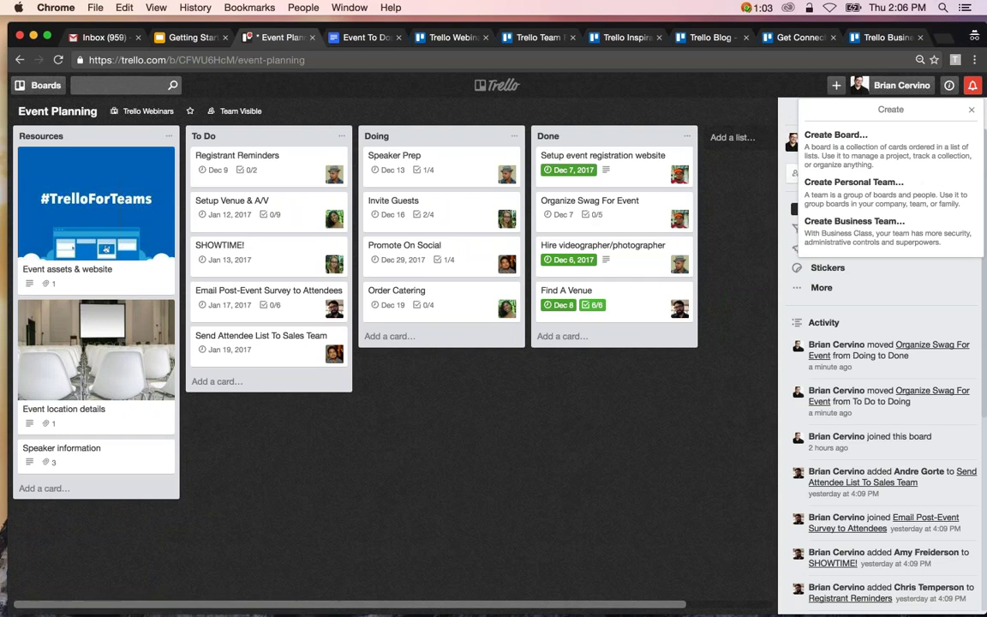
Create a personal team named 'Awesome, Inc.' from the + menu's Create Personal Team option.
click(835, 89)
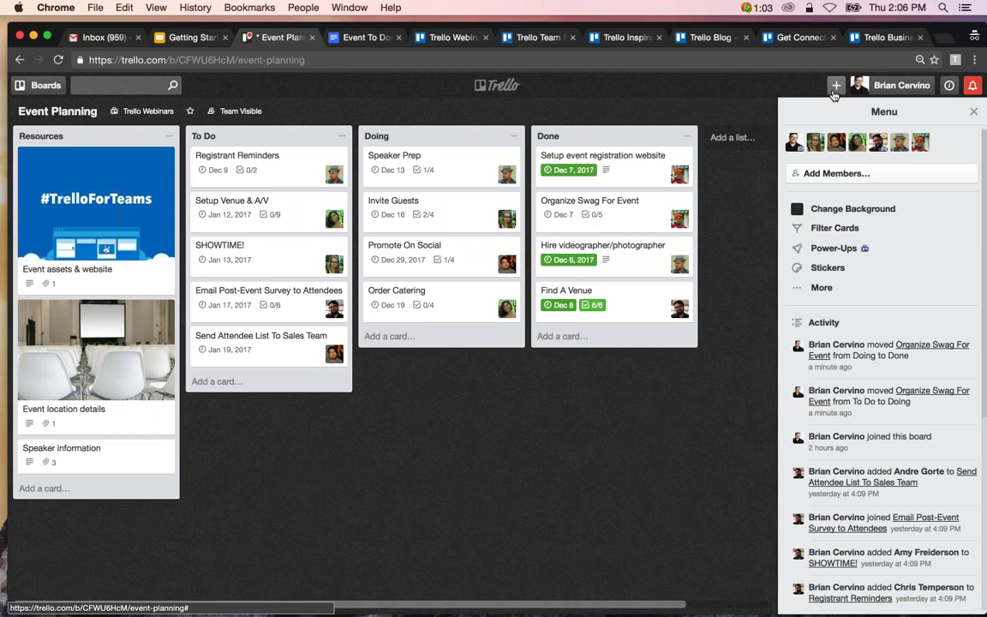
click(834, 87)
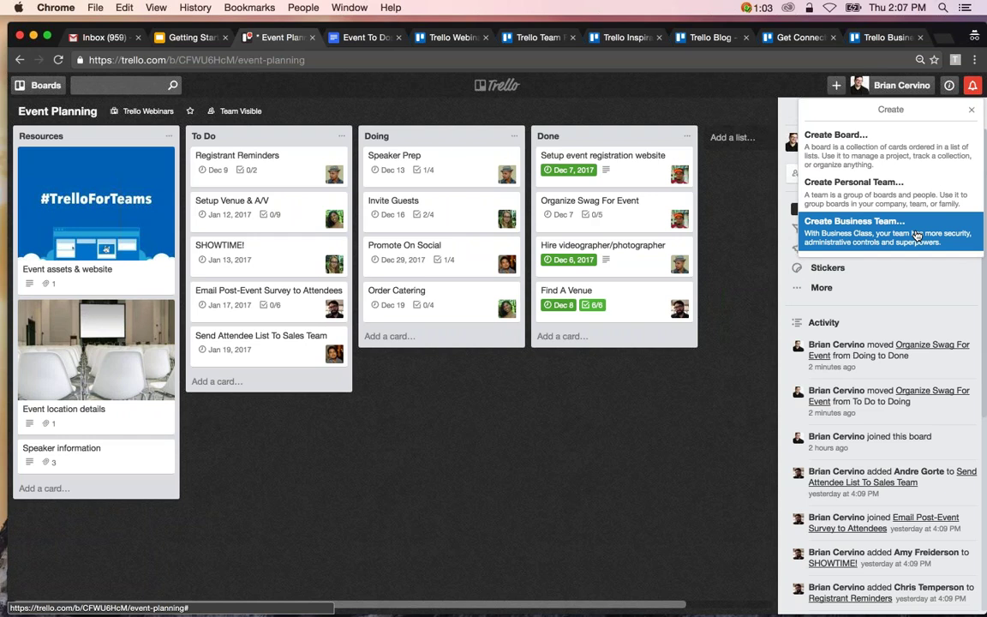
click(906, 191)
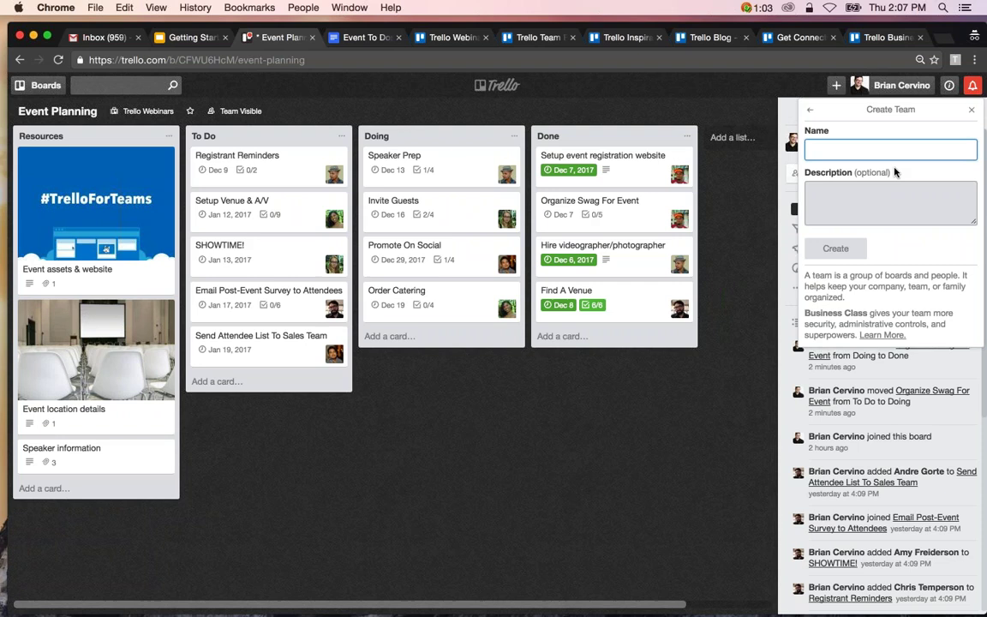
text(Awesome, Inc.)
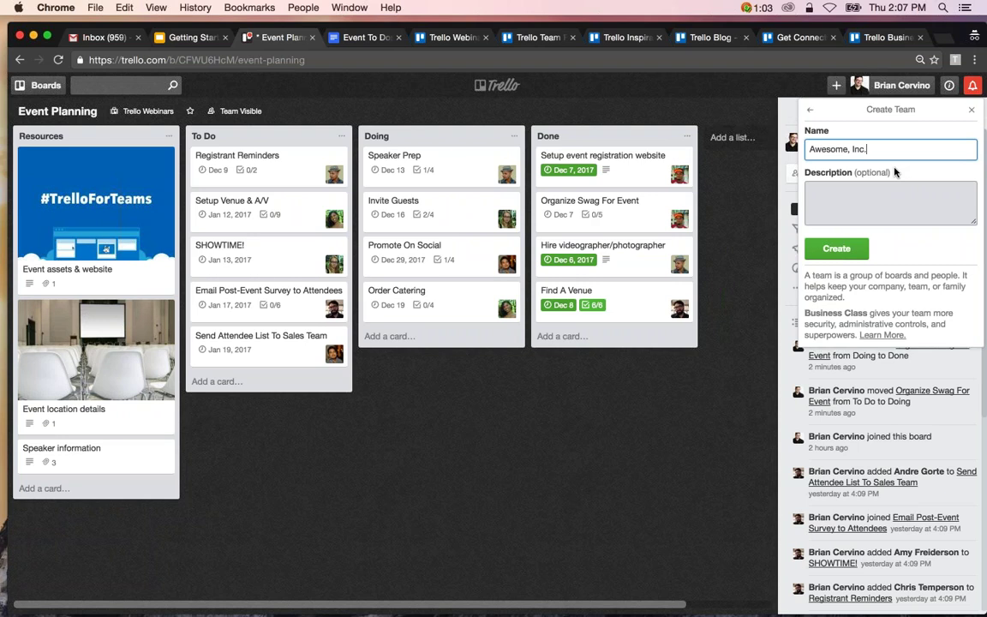
click(836, 249)
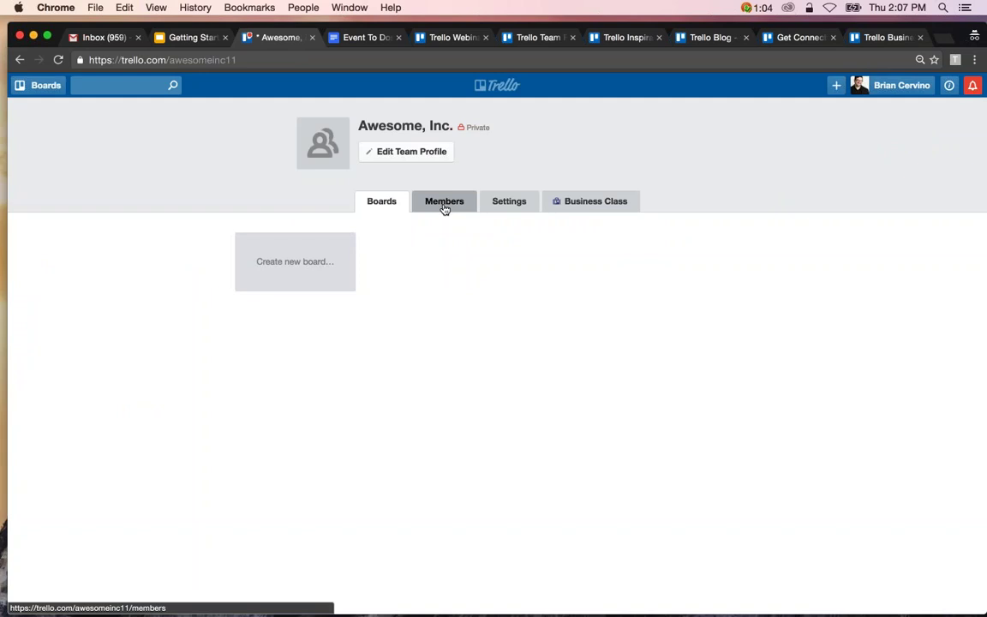
Bulk-add the nine pasted usernames as team members from the Members tab.
click(444, 202)
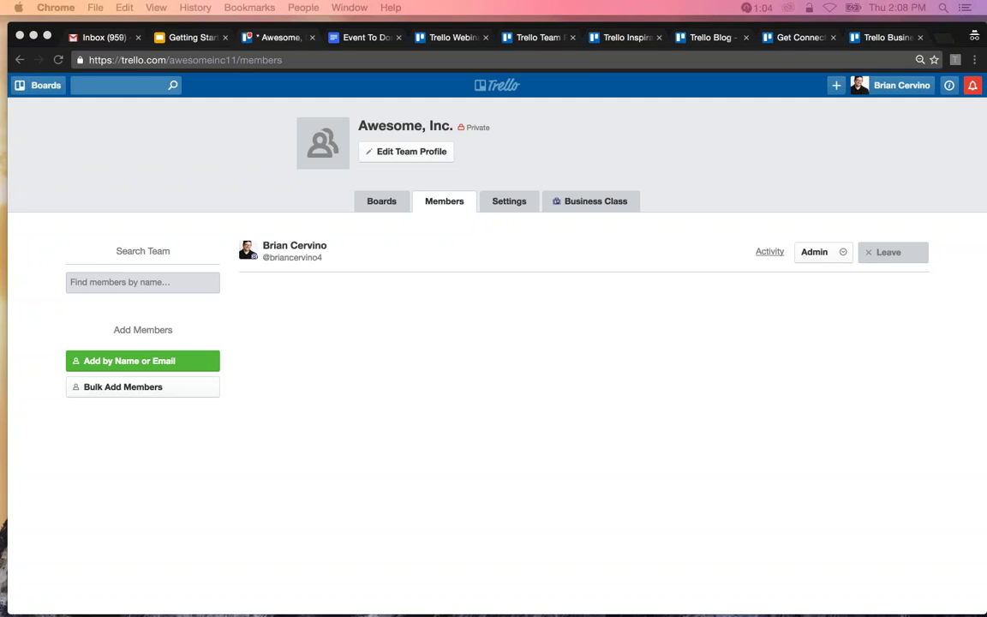
click(105, 387)
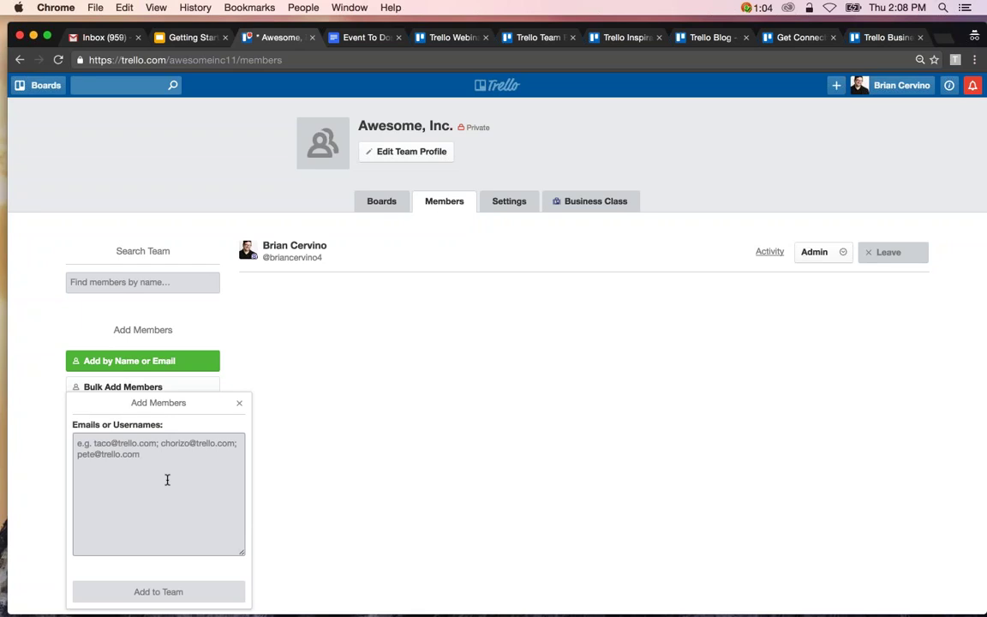
click(167, 480)
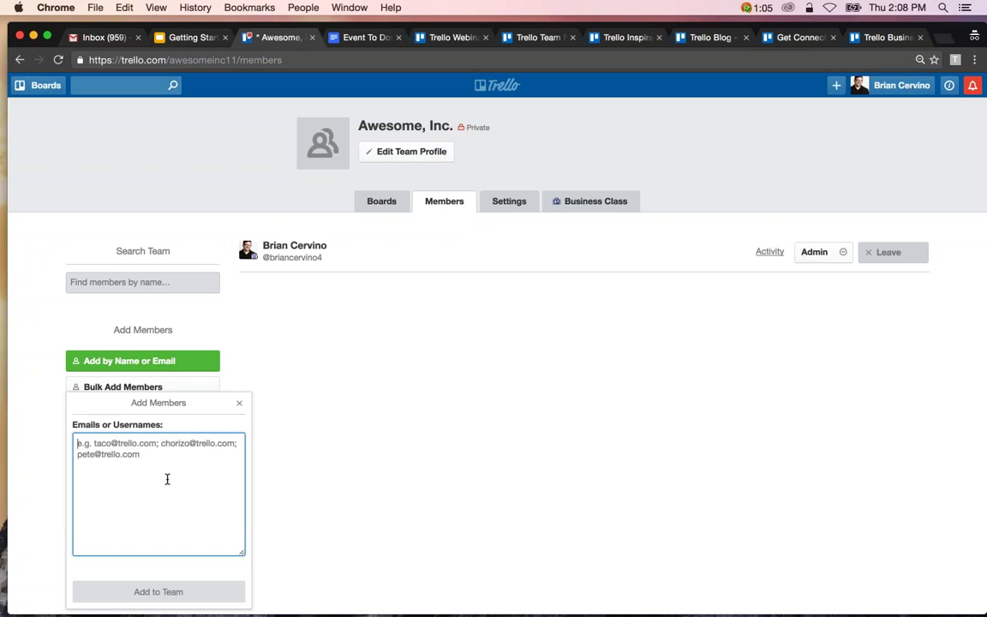
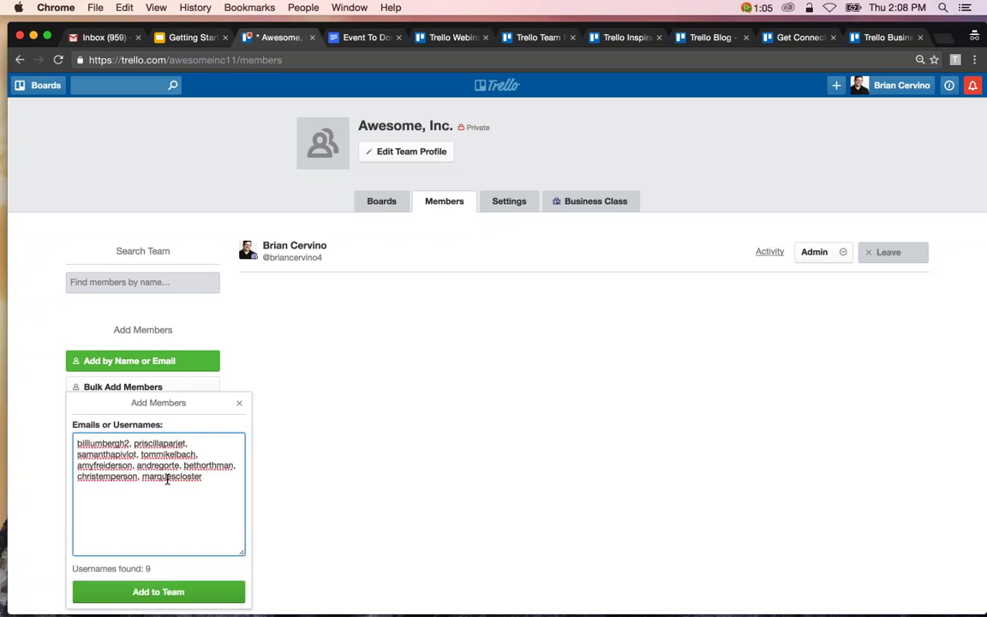
click(171, 601)
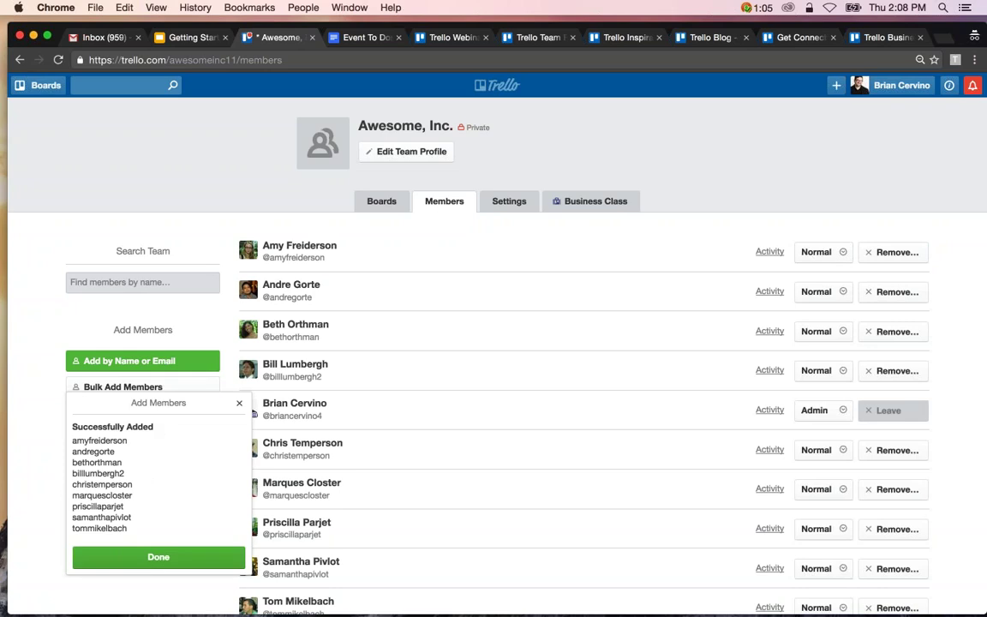
click(239, 406)
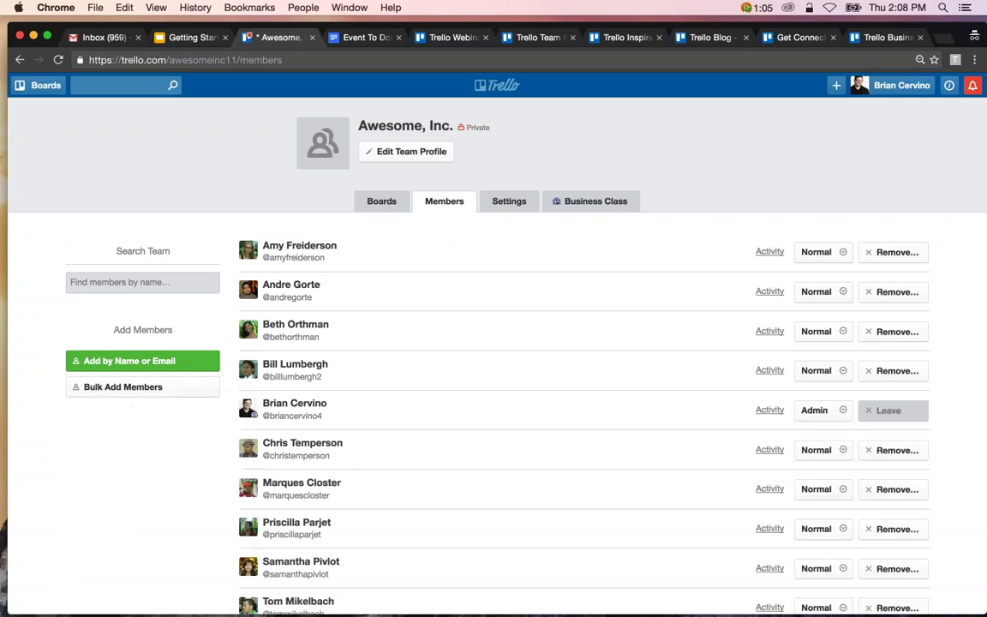
Generate a special team invite link via Add by Name or Email, then close the popup.
click(165, 363)
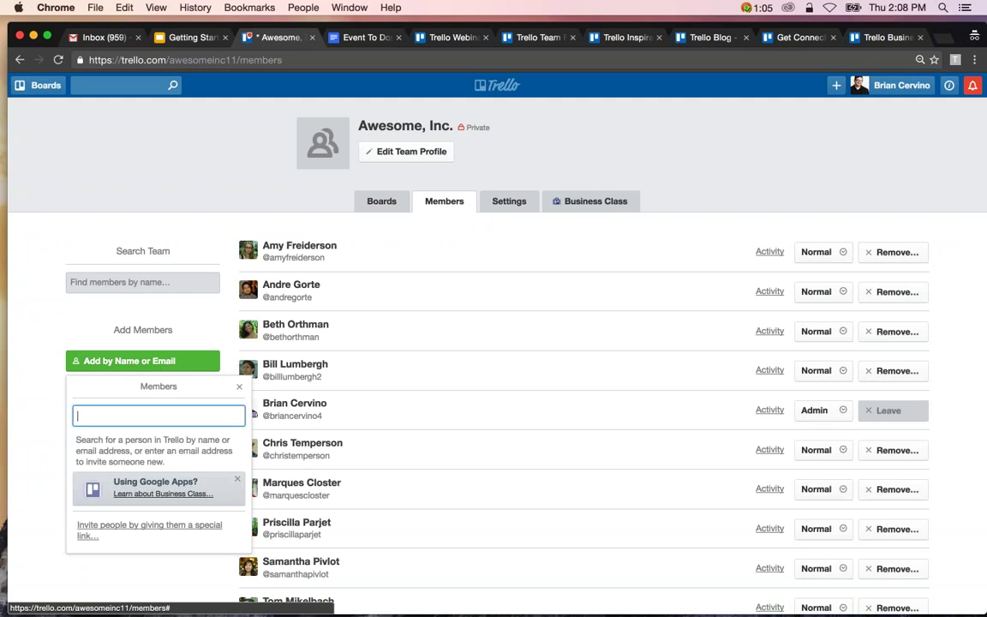
click(157, 543)
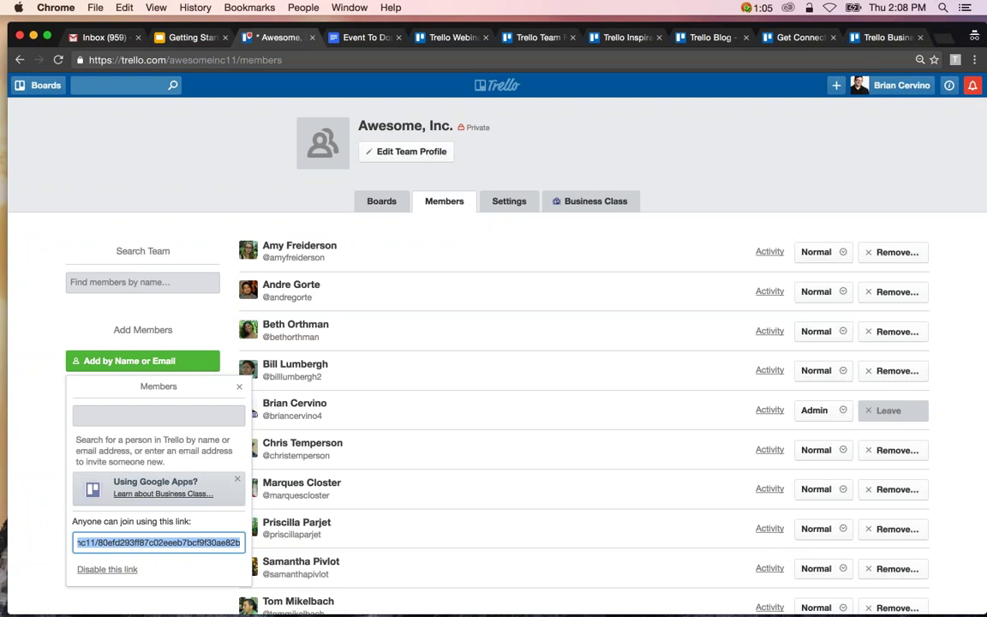
click(239, 386)
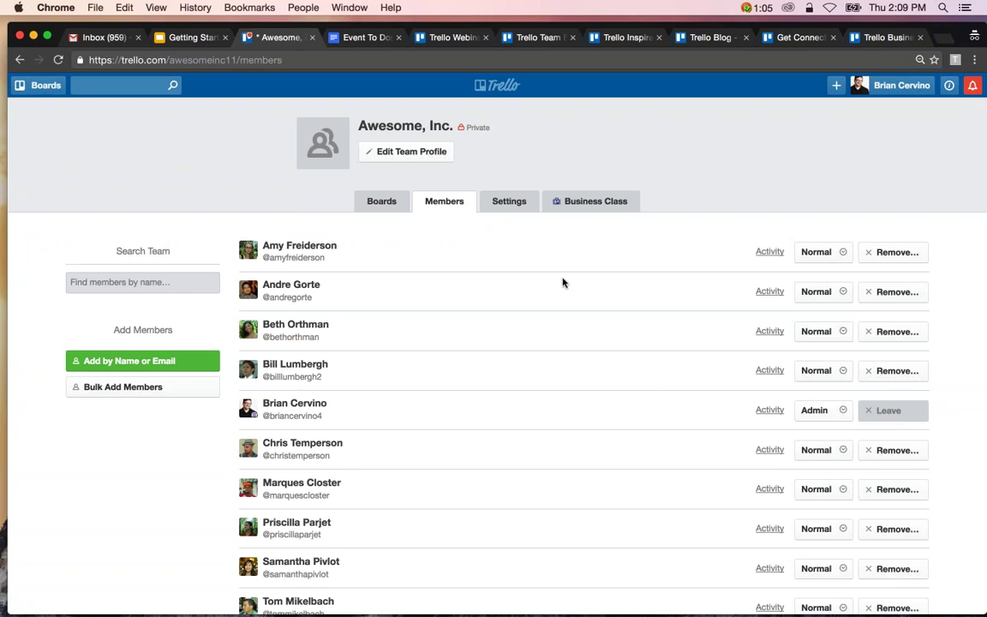
Change the third and fourth listed members from Normal to Admin, then return to Boards.
scroll(653, 374, down, 2)
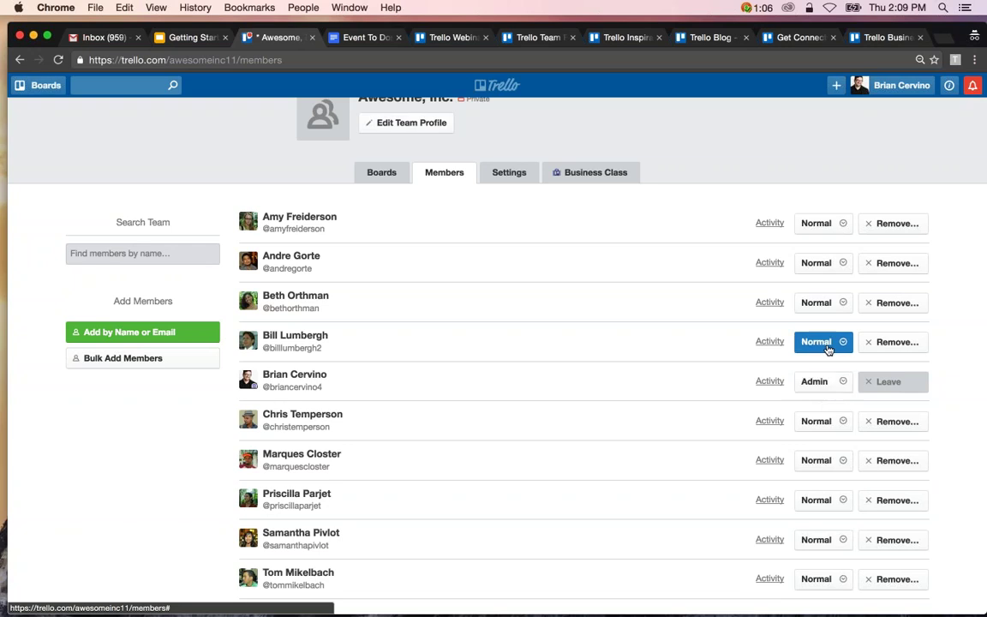
click(827, 347)
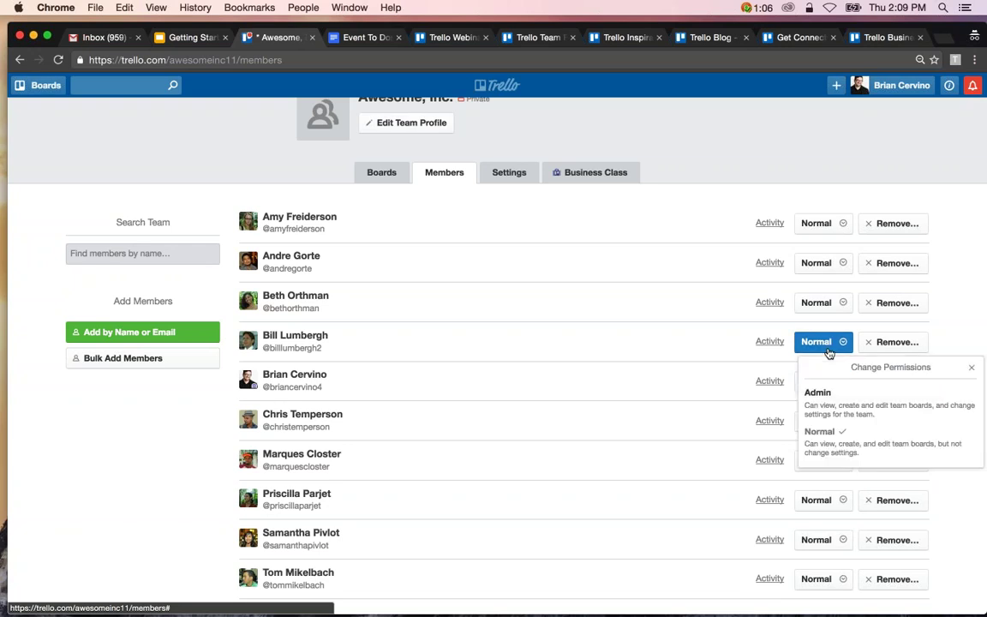
click(838, 407)
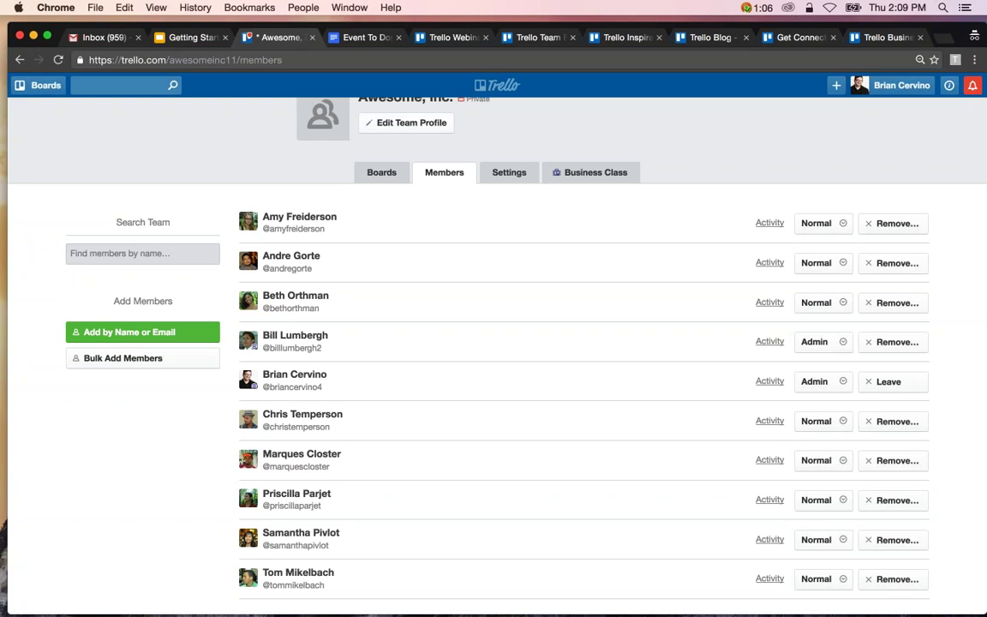
click(818, 302)
click(832, 357)
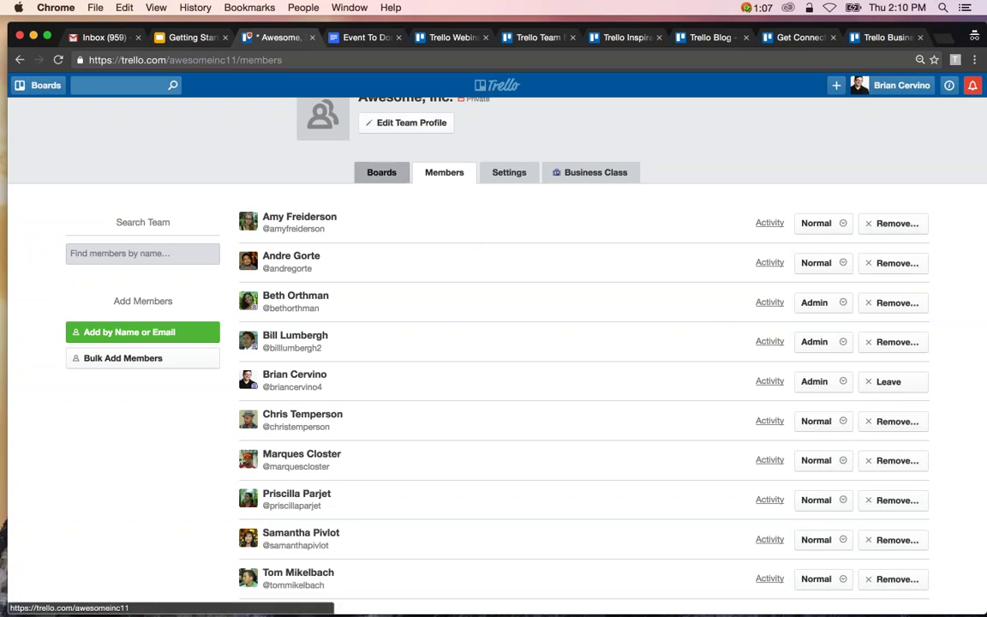
click(382, 172)
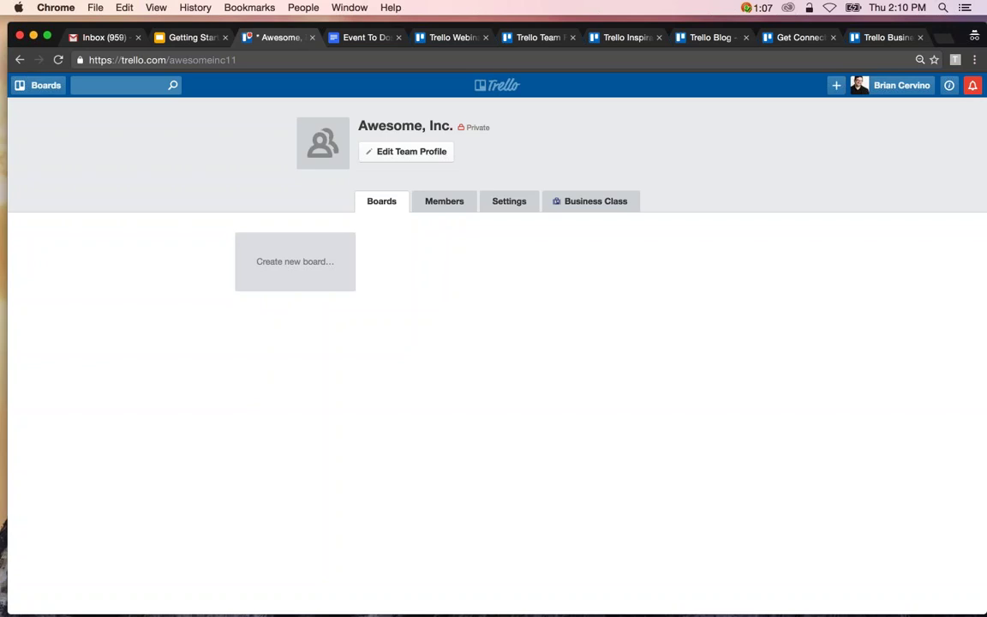
click(538, 37)
key(super+l)
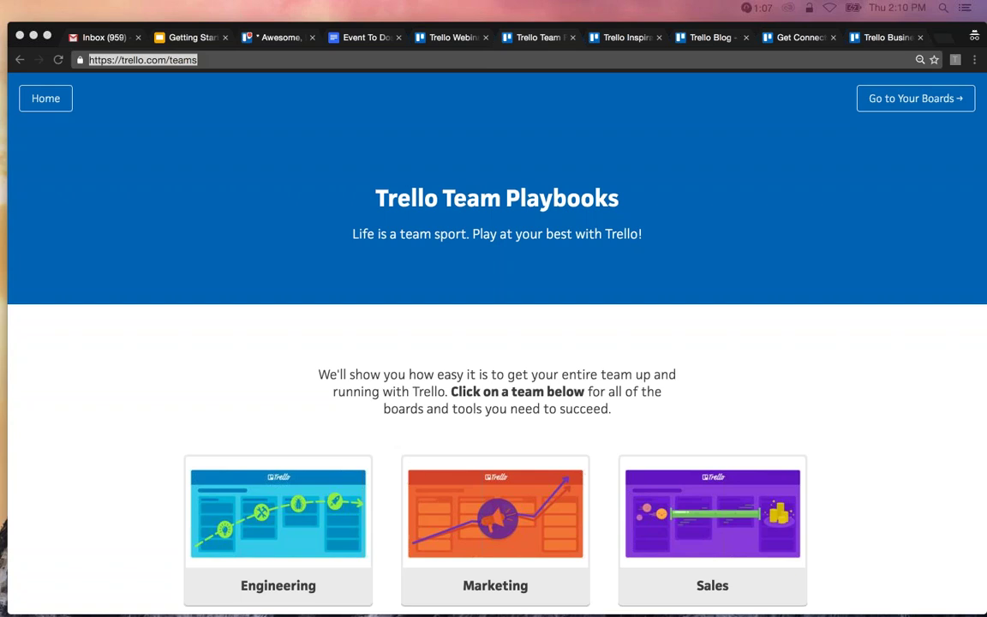
click(246, 37)
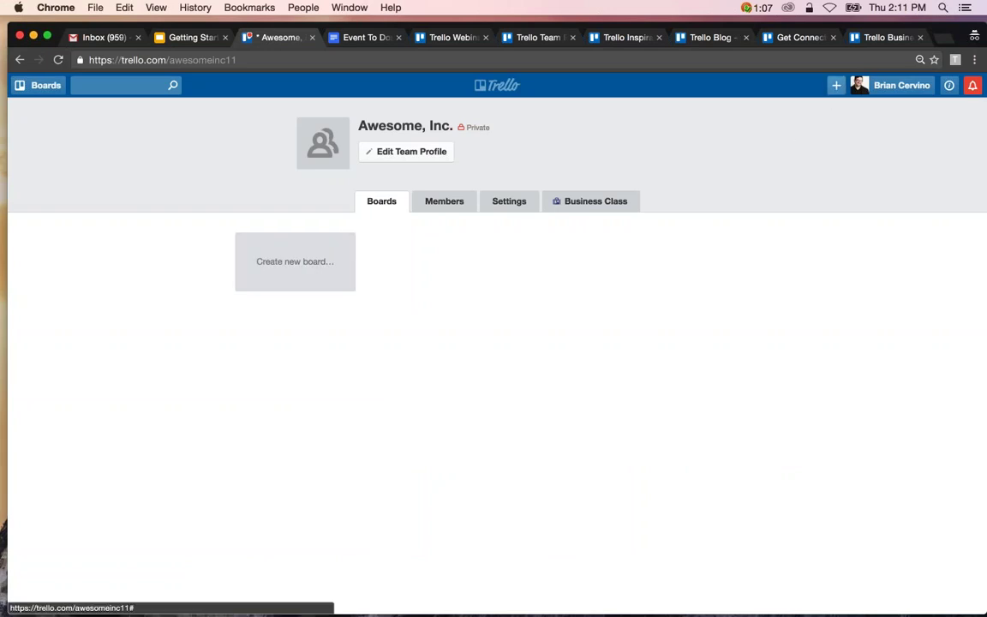
Open the 'Create new board...' form from the Awesome, Inc. Boards tab.
click(836, 86)
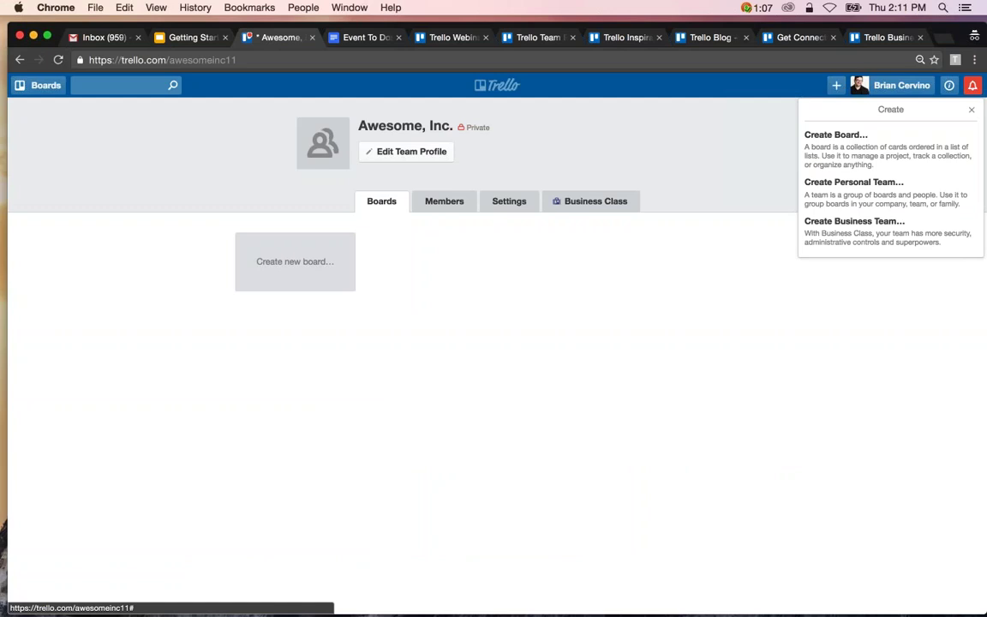
click(660, 296)
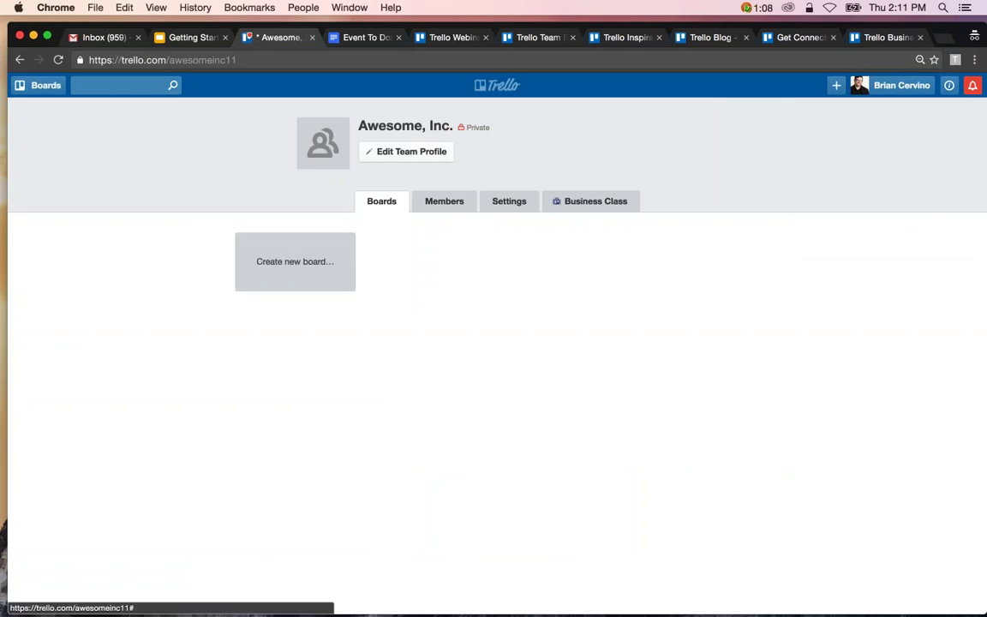
click(319, 277)
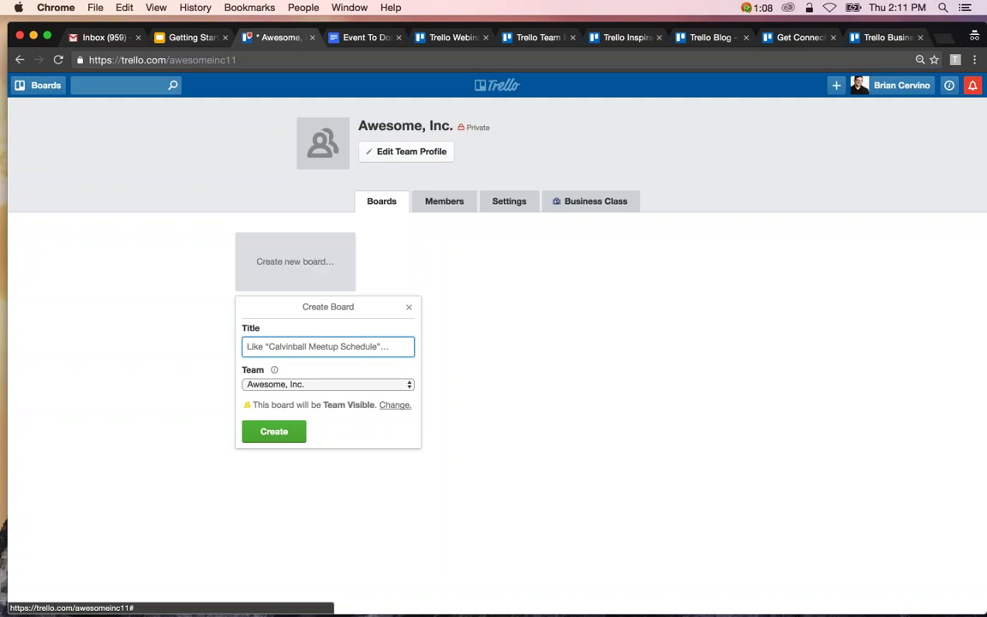
Create the team-visible board titled 'Big Event'.
text(Big Event)
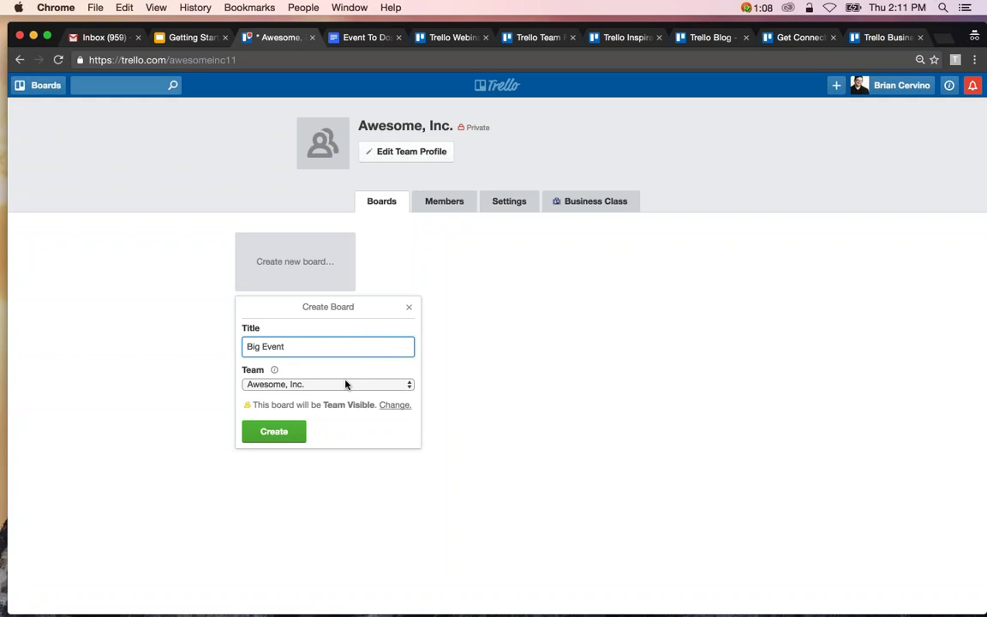
key(Return)
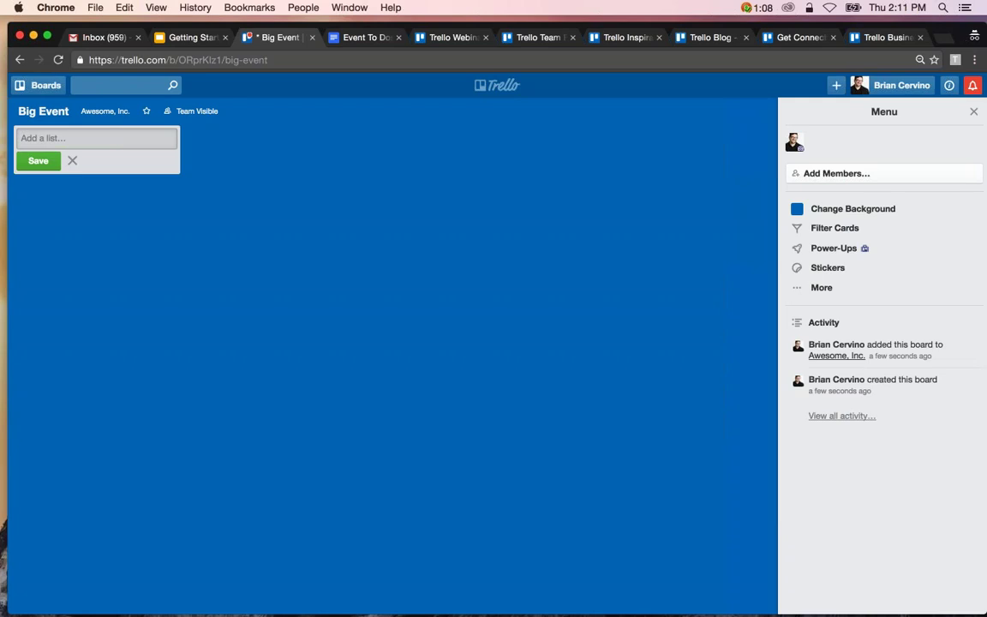
Add the lists To Do, Doing, Done and Resources to the Big Event board.
text(To Do)
key(Return)
text(Doing)
key(Return)
text(Done)
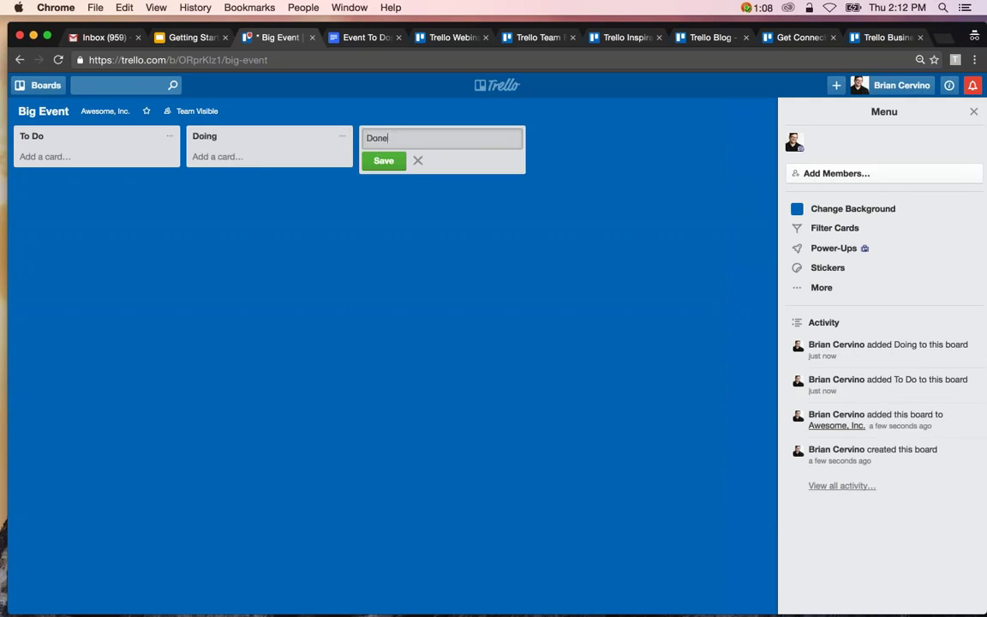
key(Return)
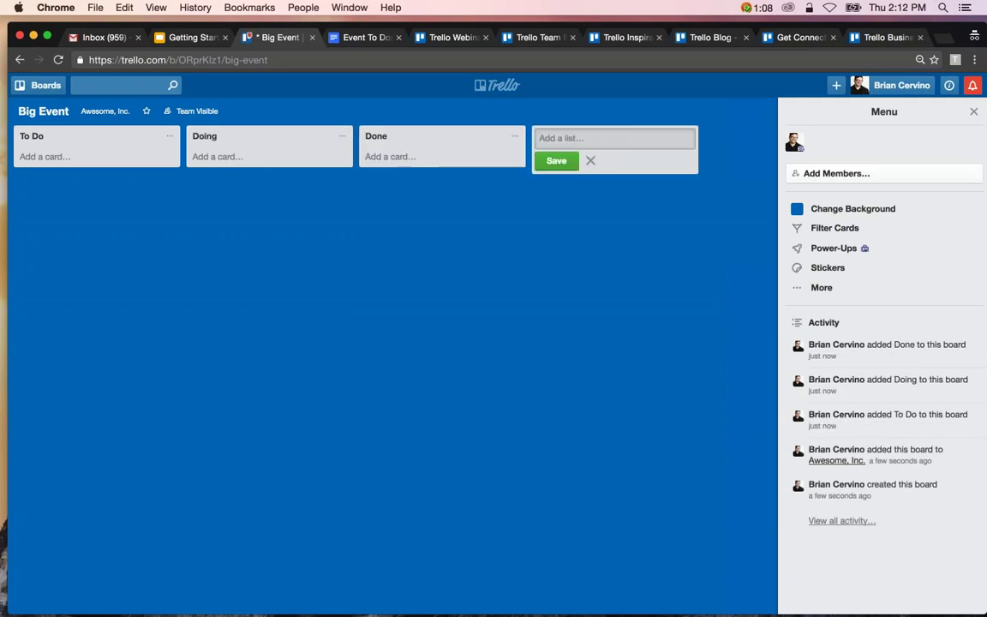
text(Resources)
key(Return)
key(Escape)
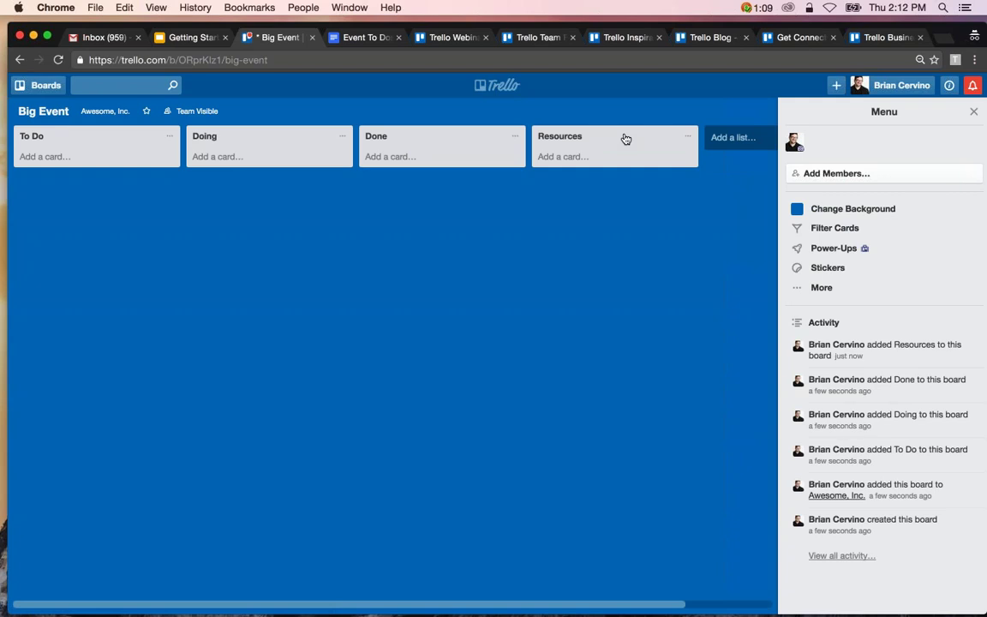
Move Resources to the far left and rename the Doing list to 'In Progress'.
drag(624, 141, 97, 139)
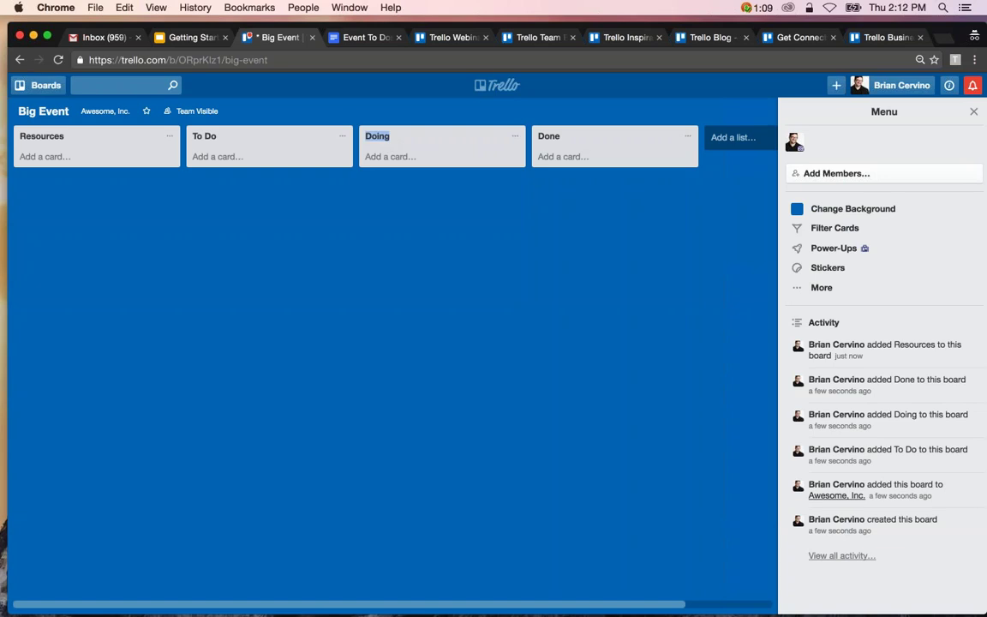
click(387, 139)
text(In Progress)
key(Return)
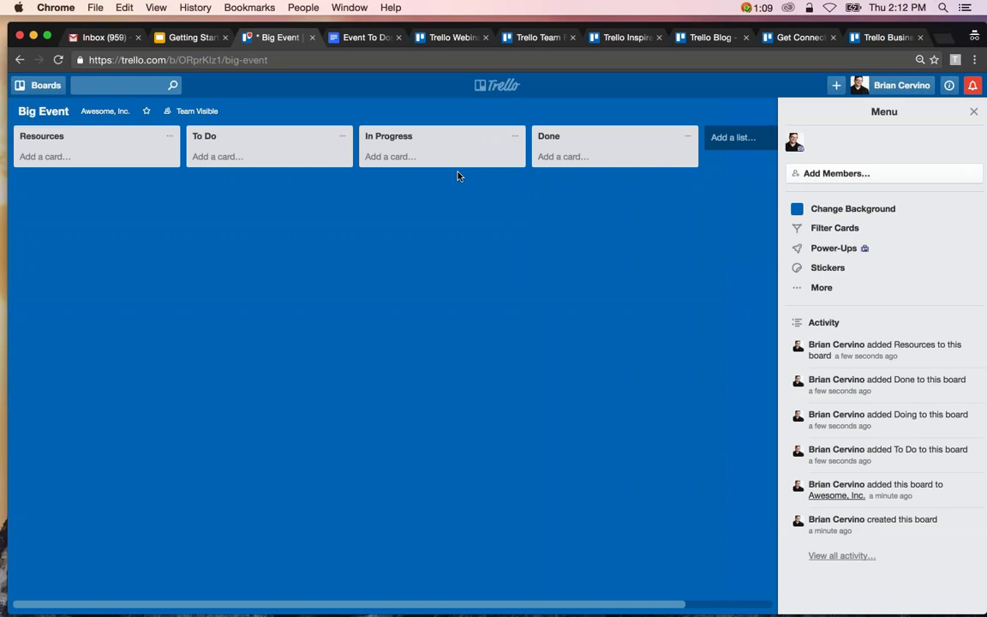
Add an 'Awaiting Approval' list before Done, then archive it from its list menu.
double_click(529, 165)
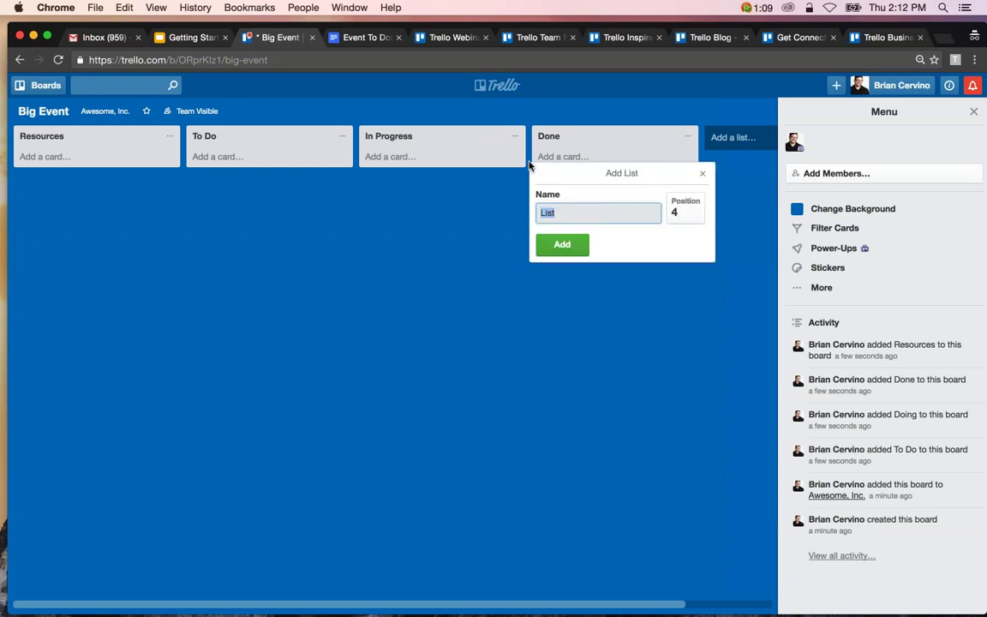
text(Awaiting )
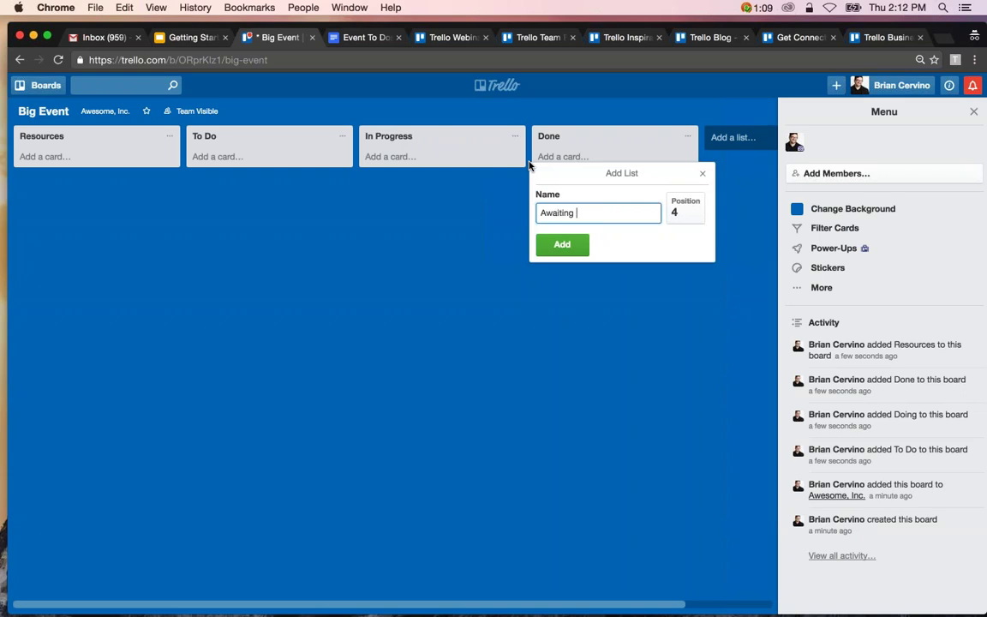
text(Approval)
key(Return)
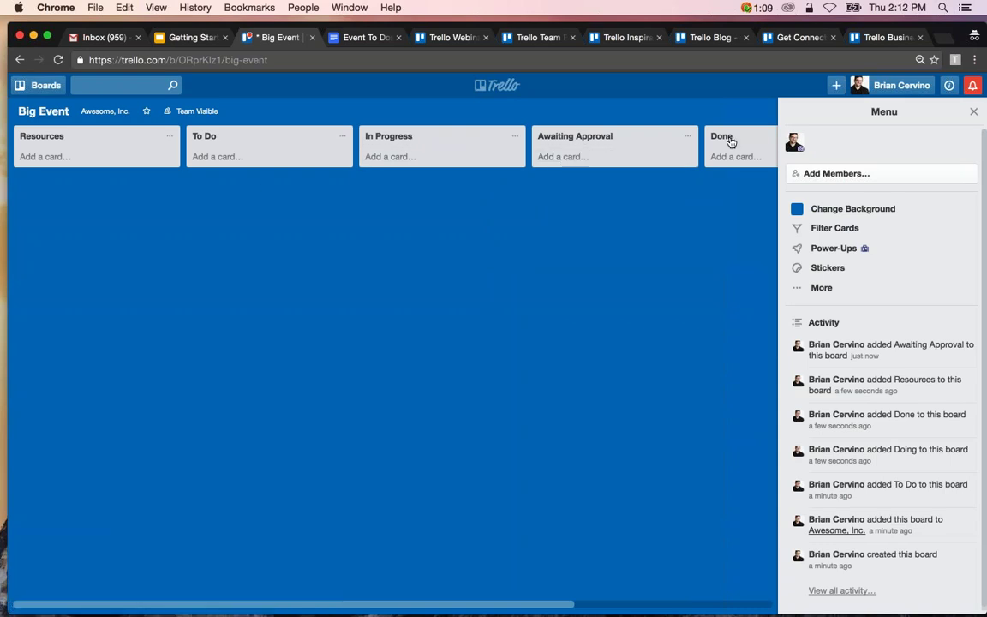
click(688, 135)
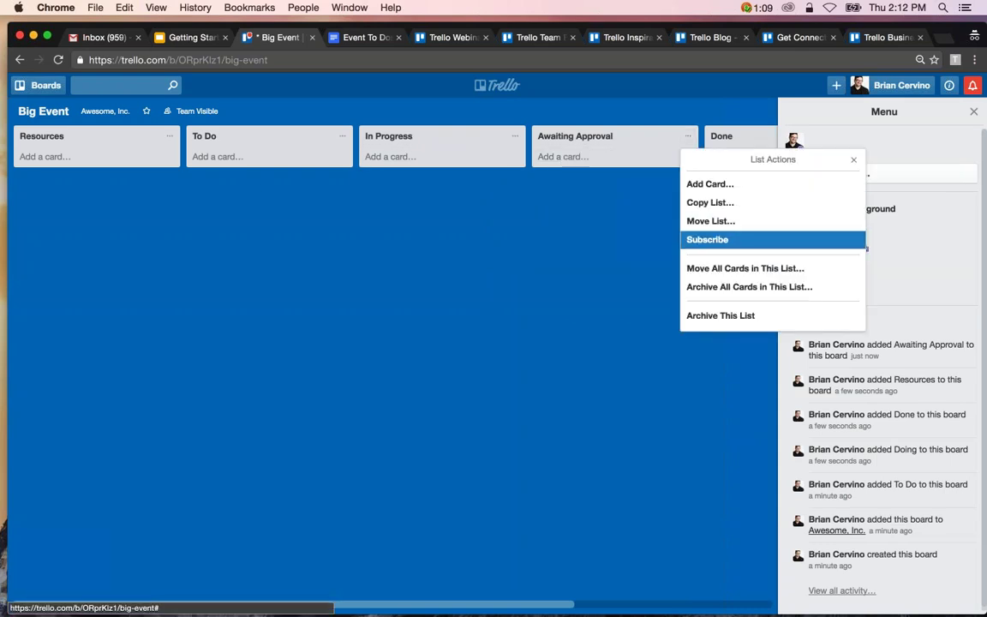
click(720, 317)
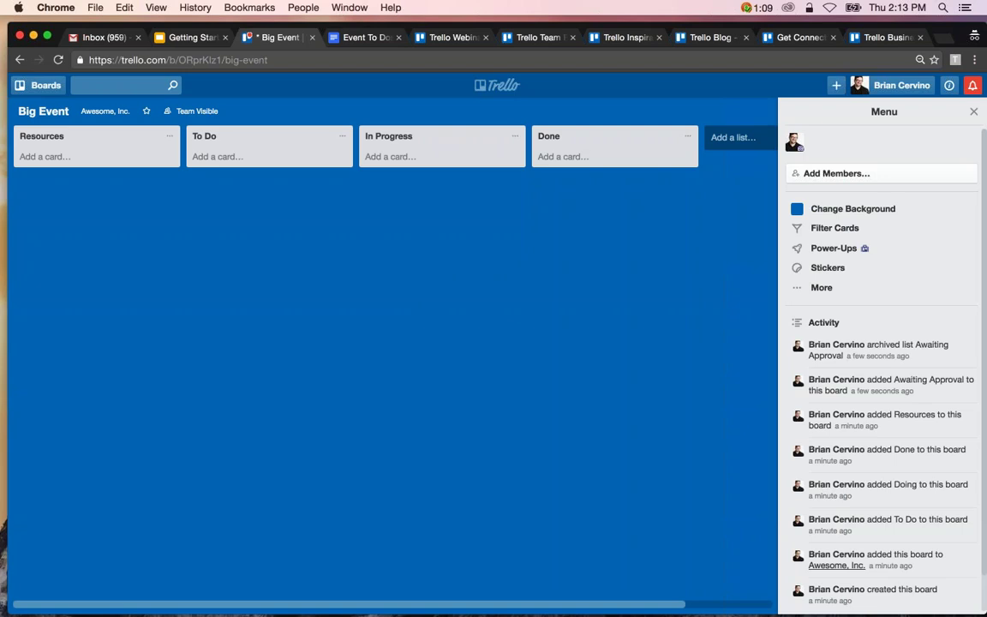
In Event To Dos, select the thirteen tasks from Find a venue to Send attendee list to sales team.
click(357, 40)
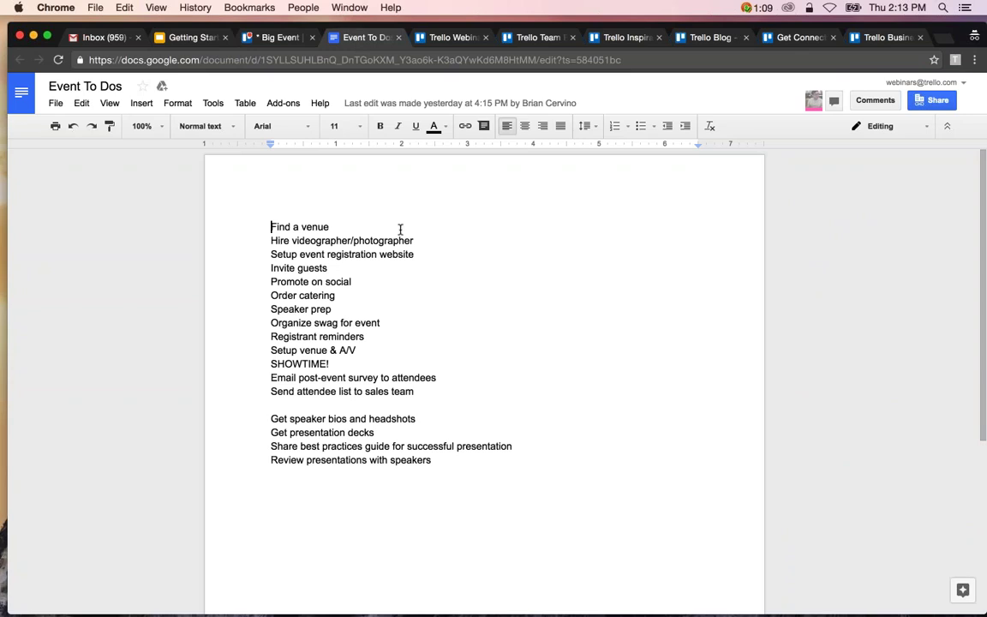
drag(418, 391, 270, 227)
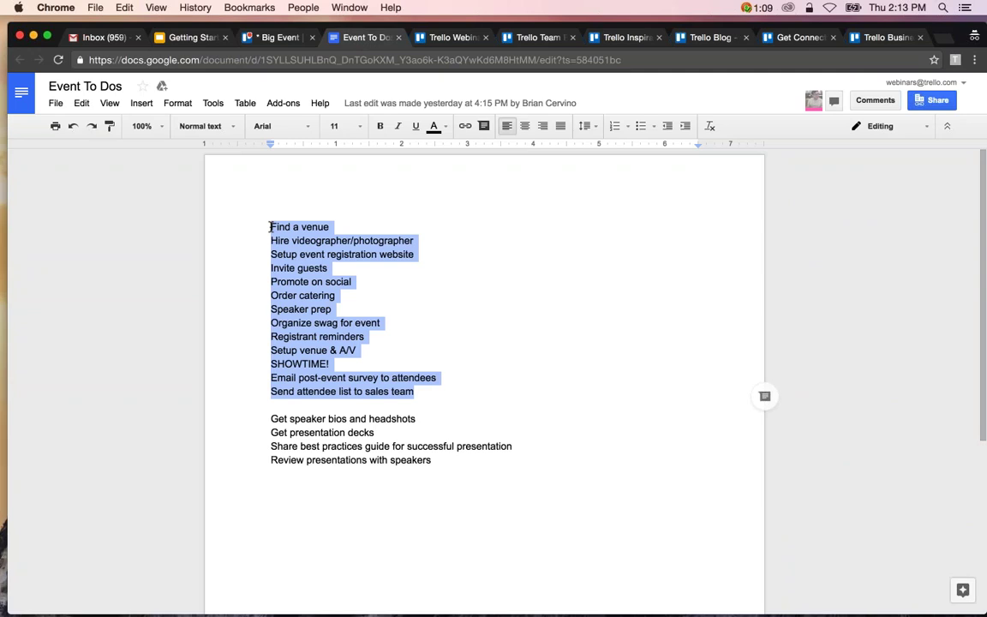
Paste the copied task list into To Do and split it into 13 separate cards.
click(282, 38)
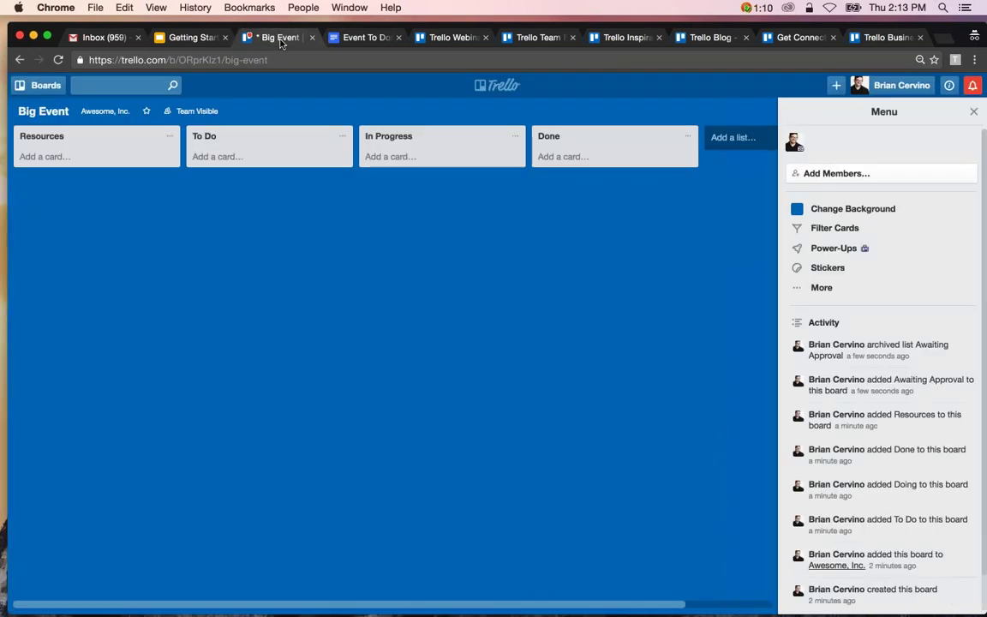
click(228, 157)
key(super+v)
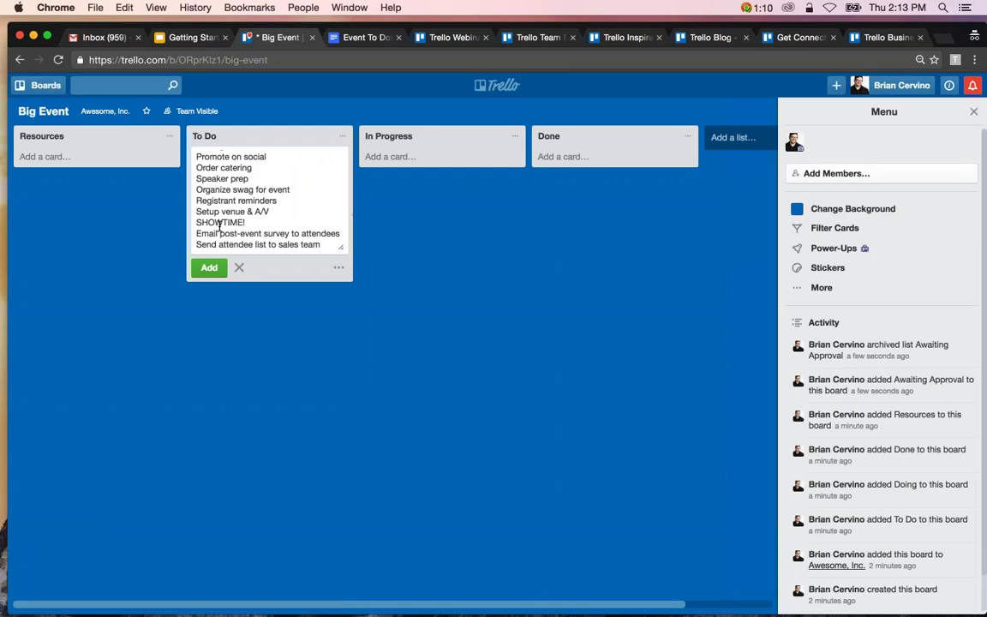
click(210, 268)
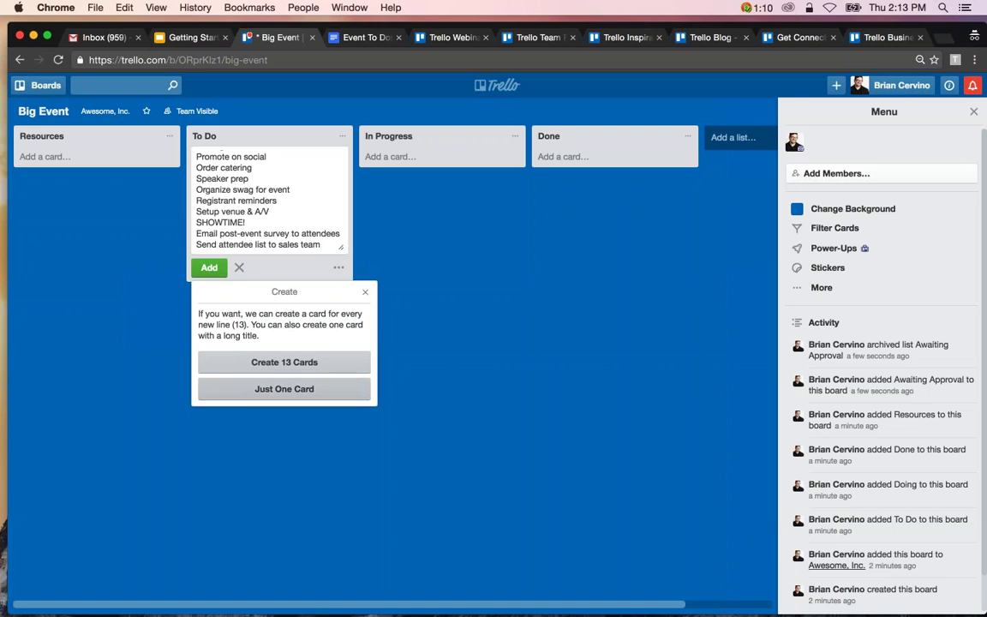
click(283, 361)
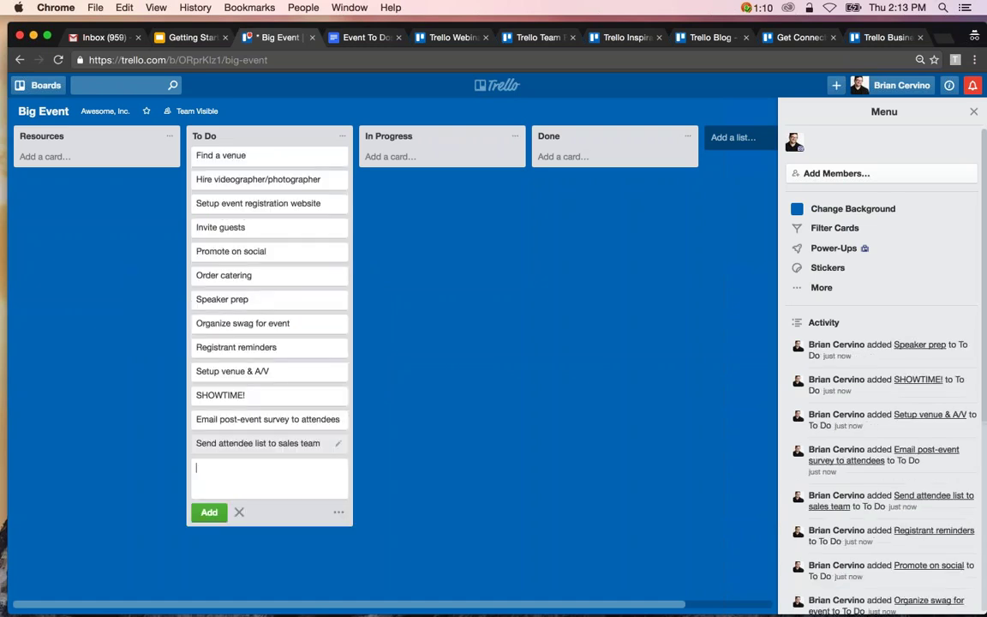
key(Escape)
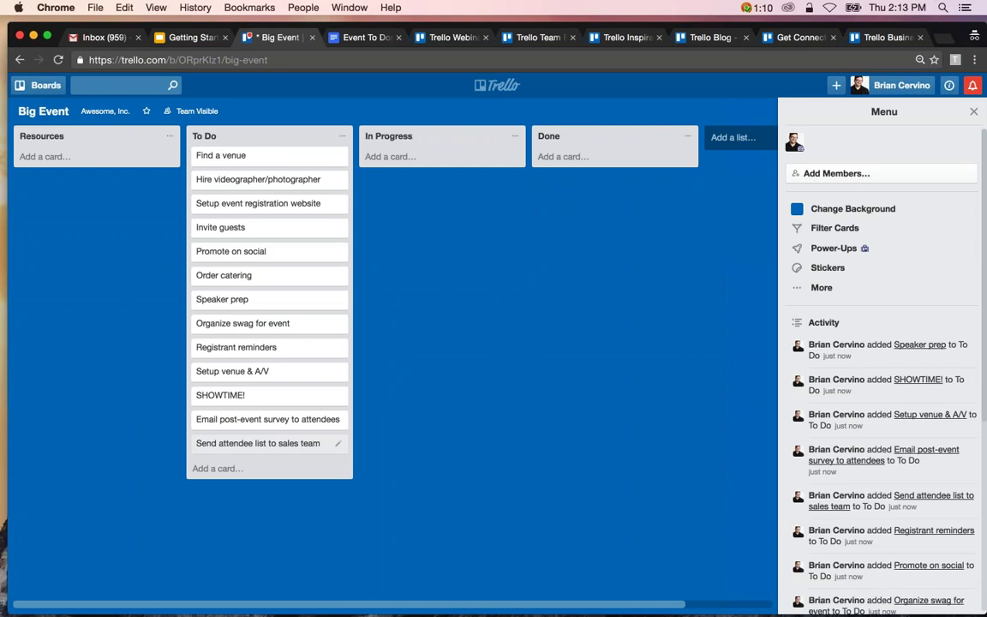
Create Resources cards titled 'Event Assets & Website', 'Location Details' and 'Speaker Information'.
click(65, 156)
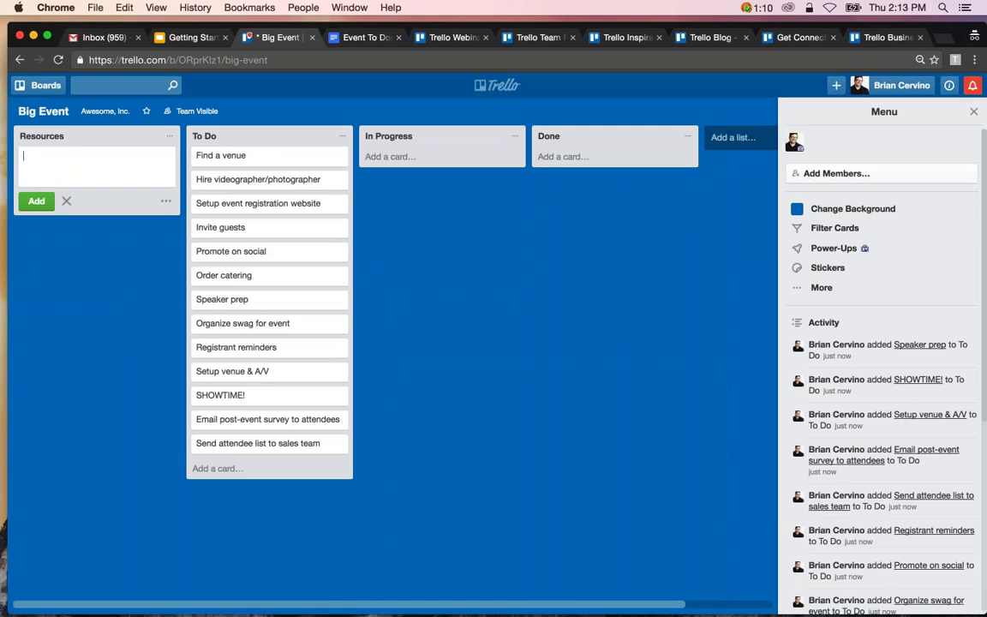
text(Event Assets & WEbs)
key(BackSpace)
key(BackSpace)
key(BackSpace)
text(ebsite)
key(Return)
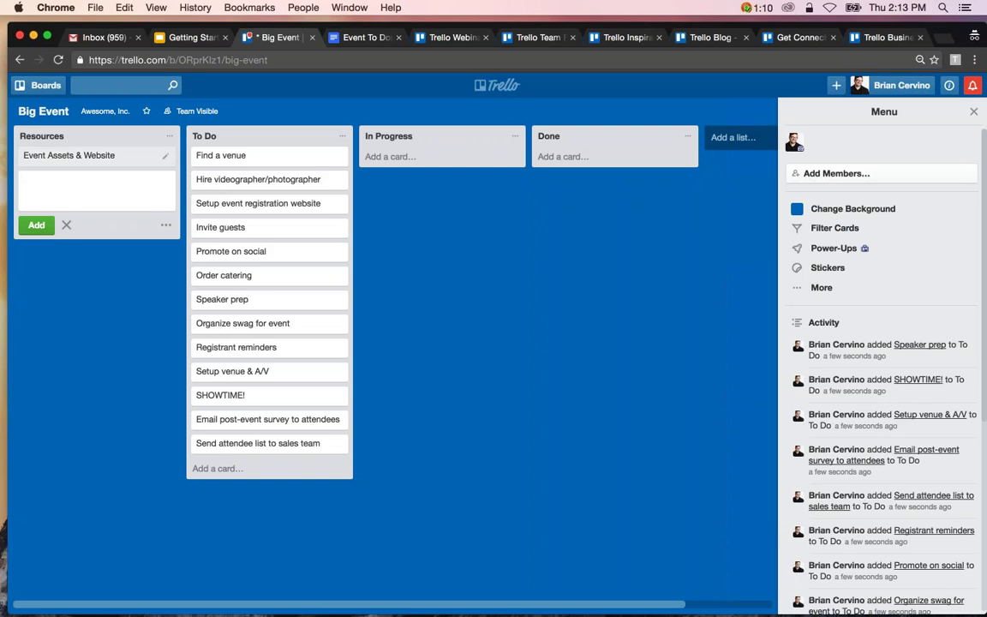
text(Location Details)
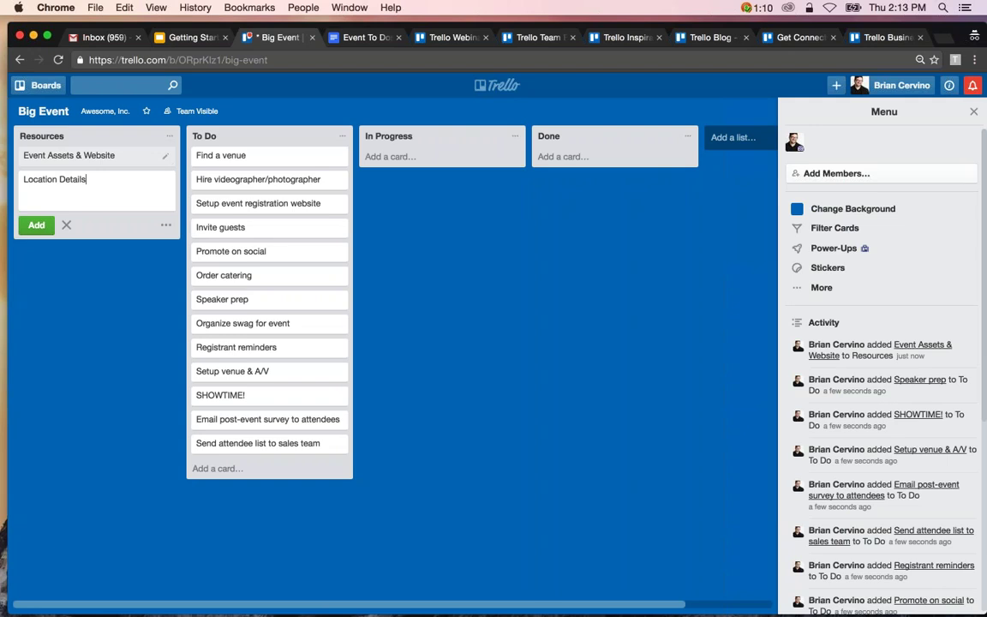
key(Return)
text(Speaker Info)
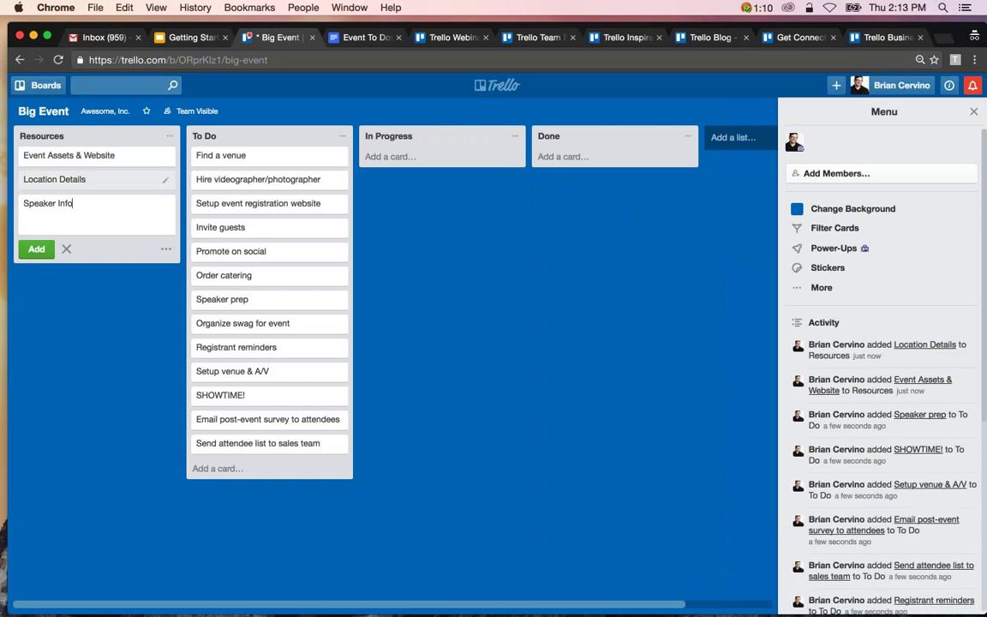
text(rmation)
key(Return)
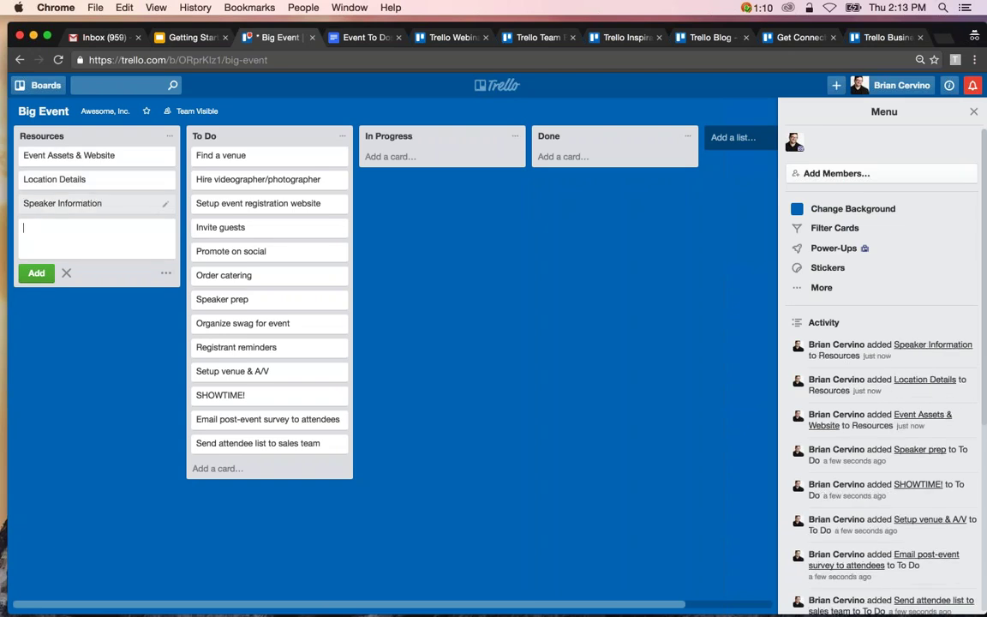
key(Escape)
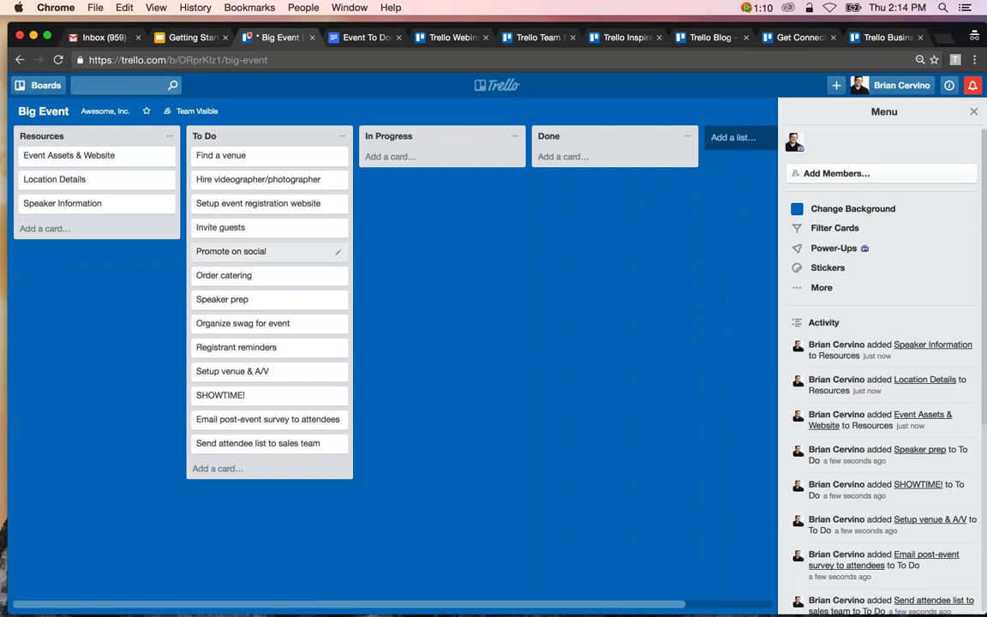
Describe Find a venue with a 'Venue needs:' dash list: 300 person capacity, mass transit, in-house A/V.
click(271, 162)
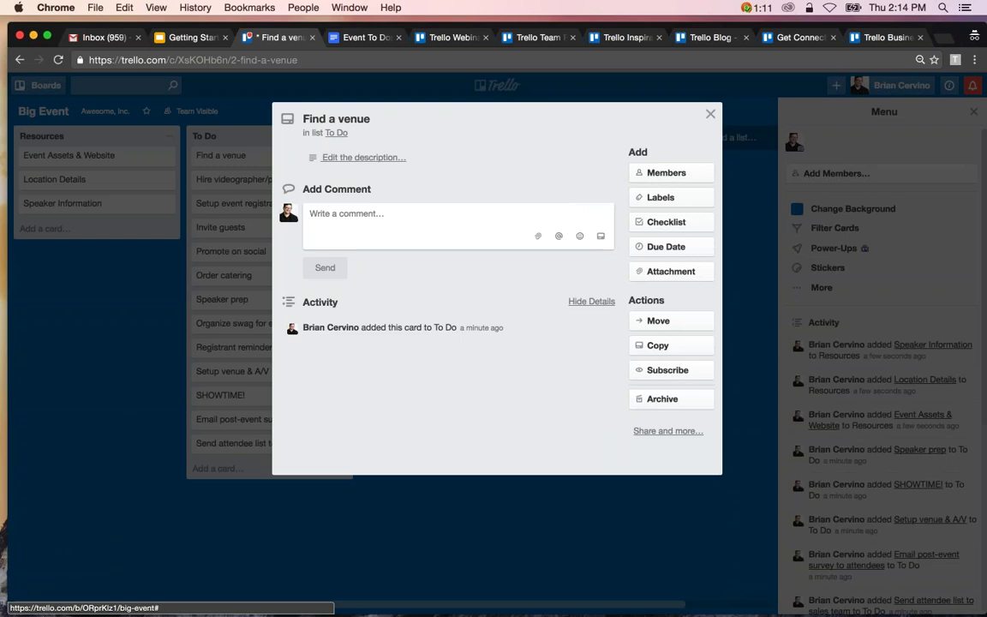
click(391, 163)
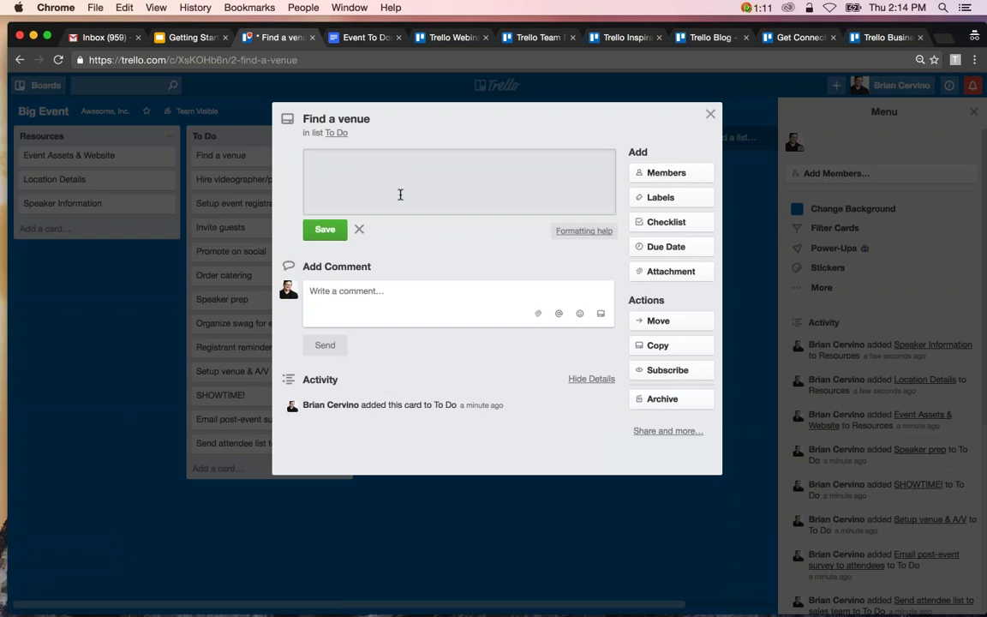
text(Venue needs:)
key(Return)
text(- 300 person capacity)
key(Return)
text(- Clos)
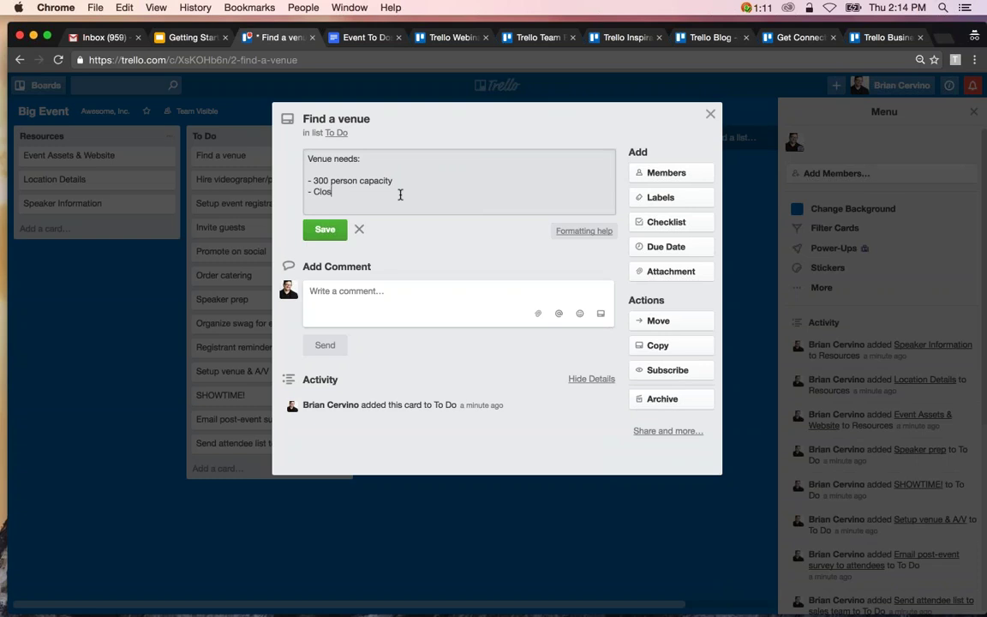
text(e to mass transit)
key(Return)
text(- In house A/V system)
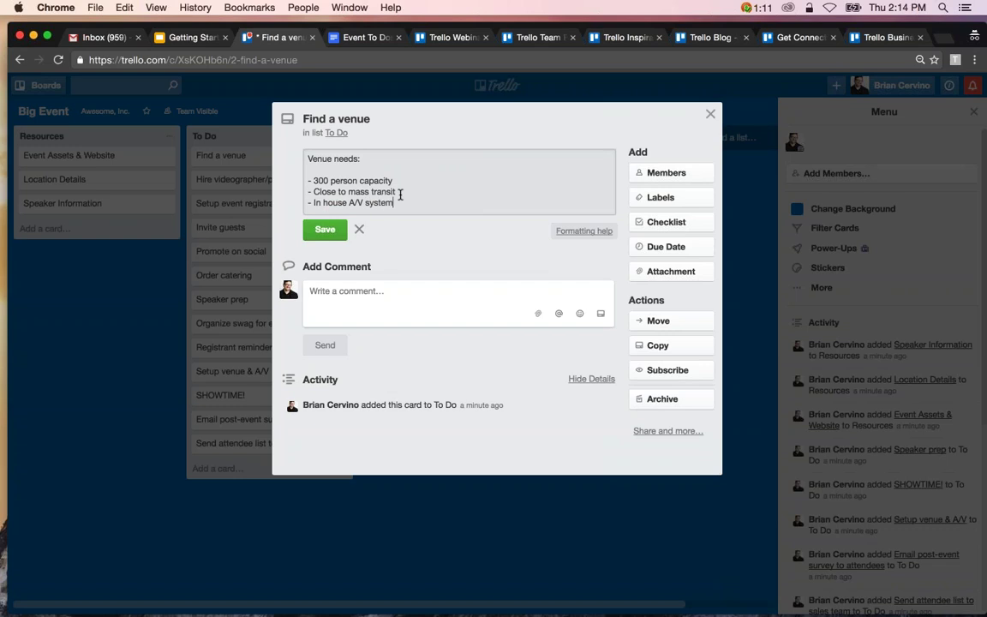
click(325, 228)
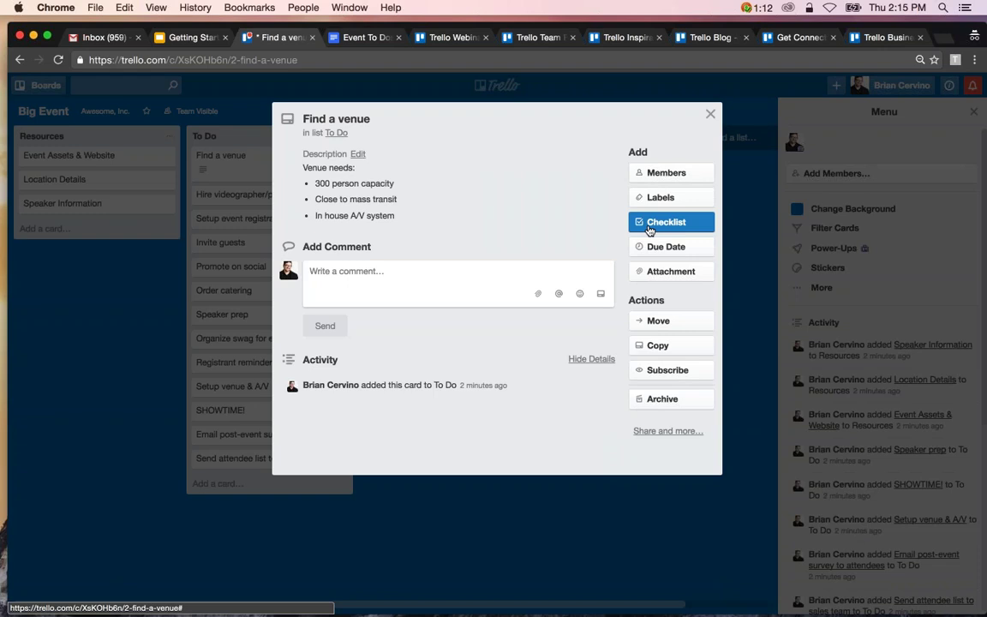
Add a checklist titled 'Venue To Dos' to the Find a venue card.
click(650, 230)
text(Venue To-)
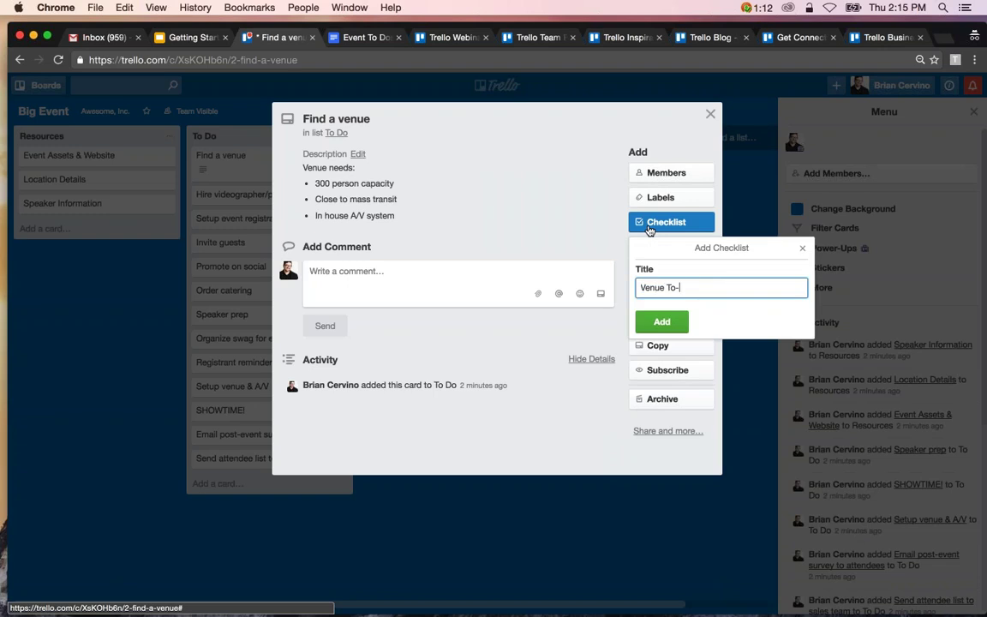
key(BackSpace)
text(Dos)
key(Return)
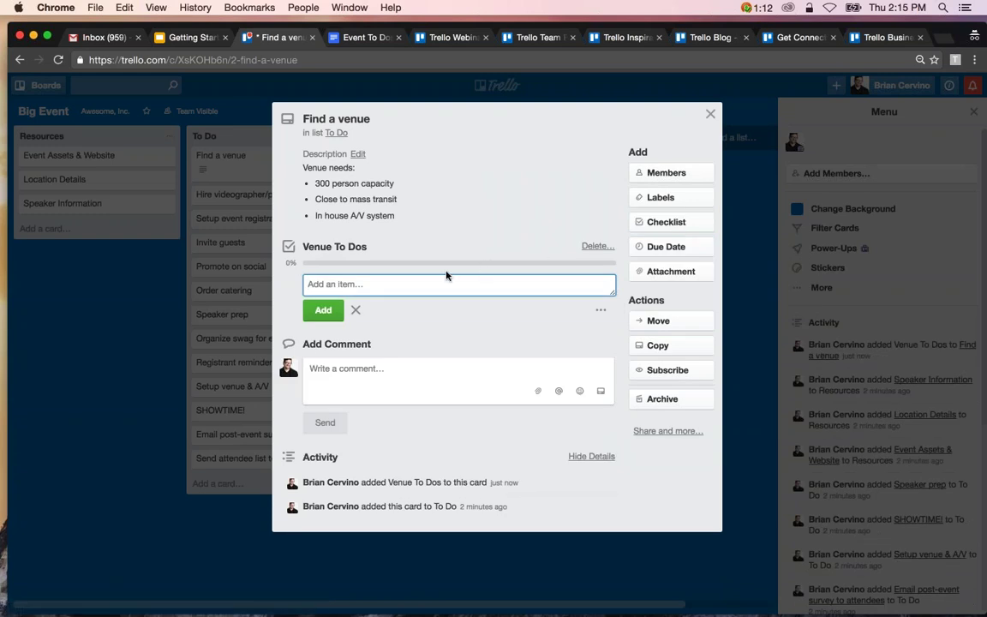
Fill the checklist with Research venues, Get quotes, Sign contract and Confirm.
text(Research venues)
key(Return)
text(Get quotes)
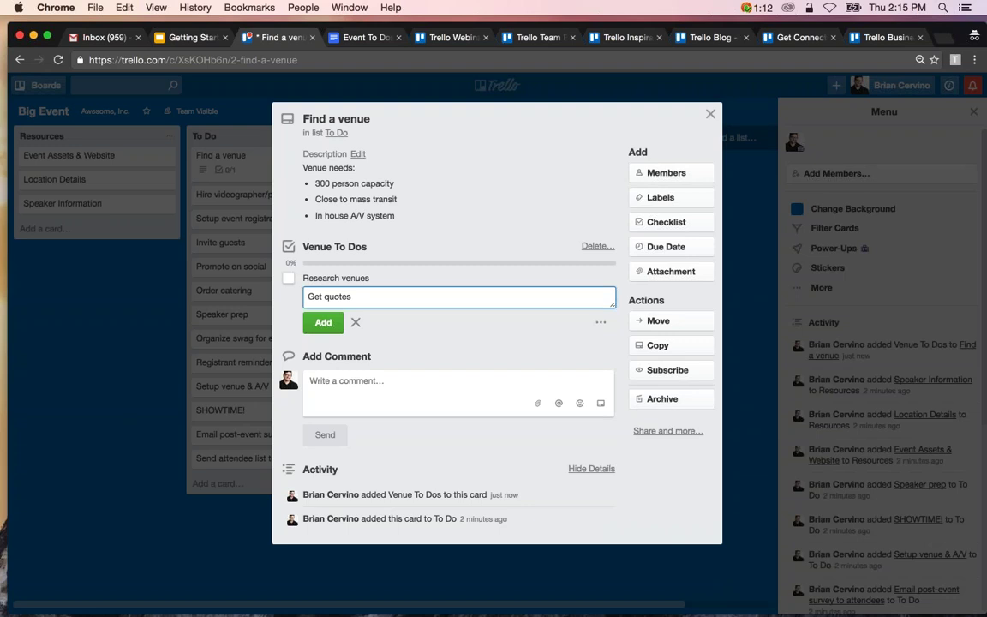
key(Return)
text(Sign )
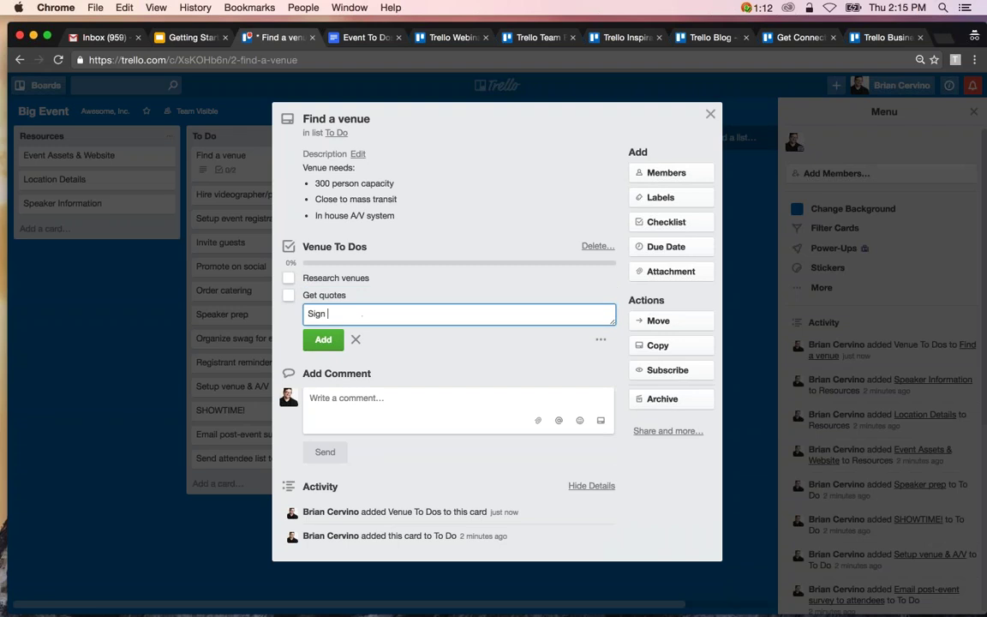
text(contract)
key(Return)
text(Confirm)
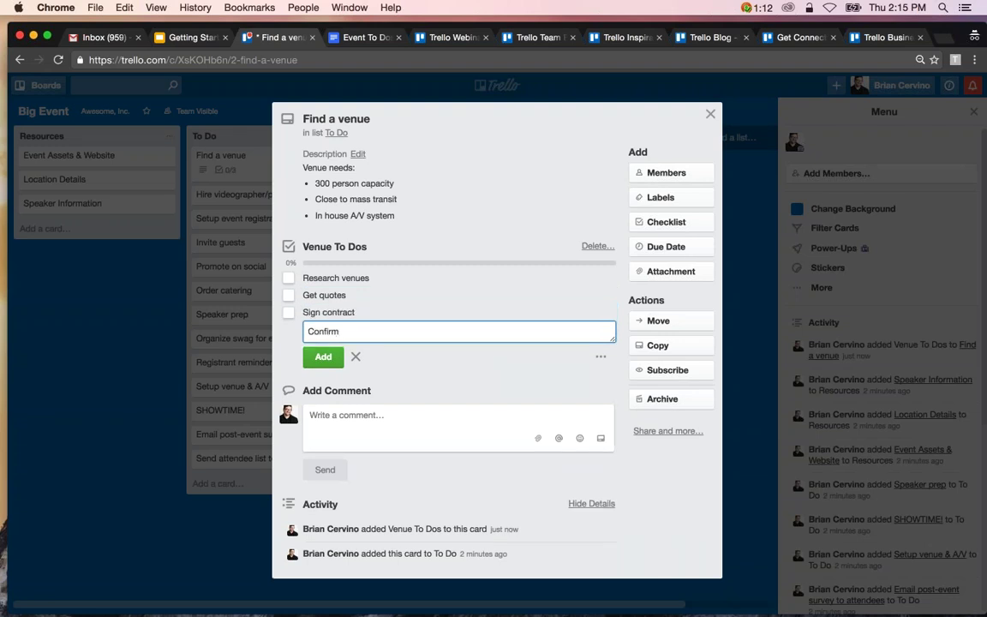
key(Return)
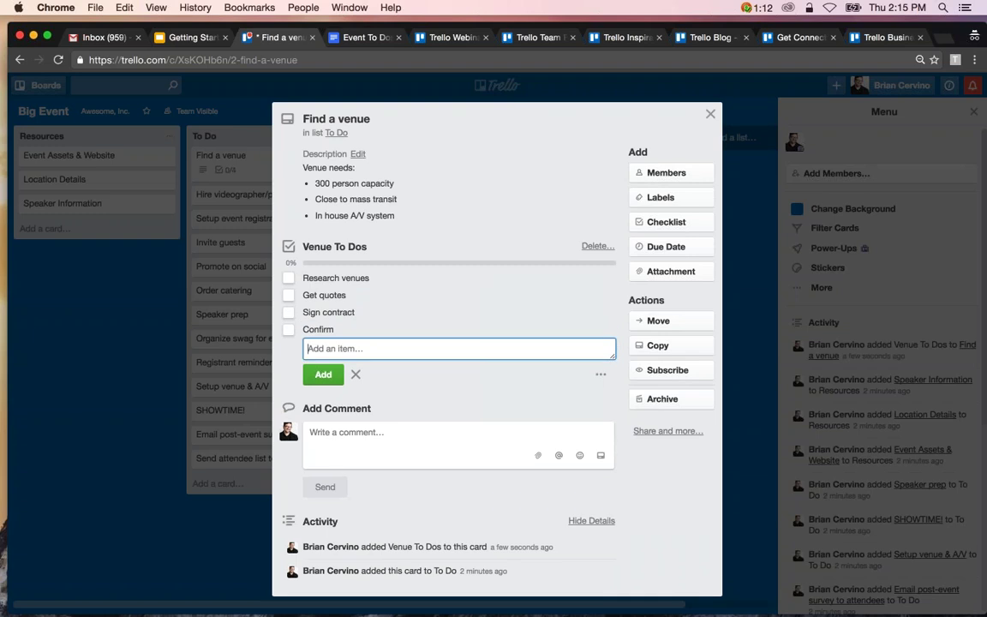
key(Escape)
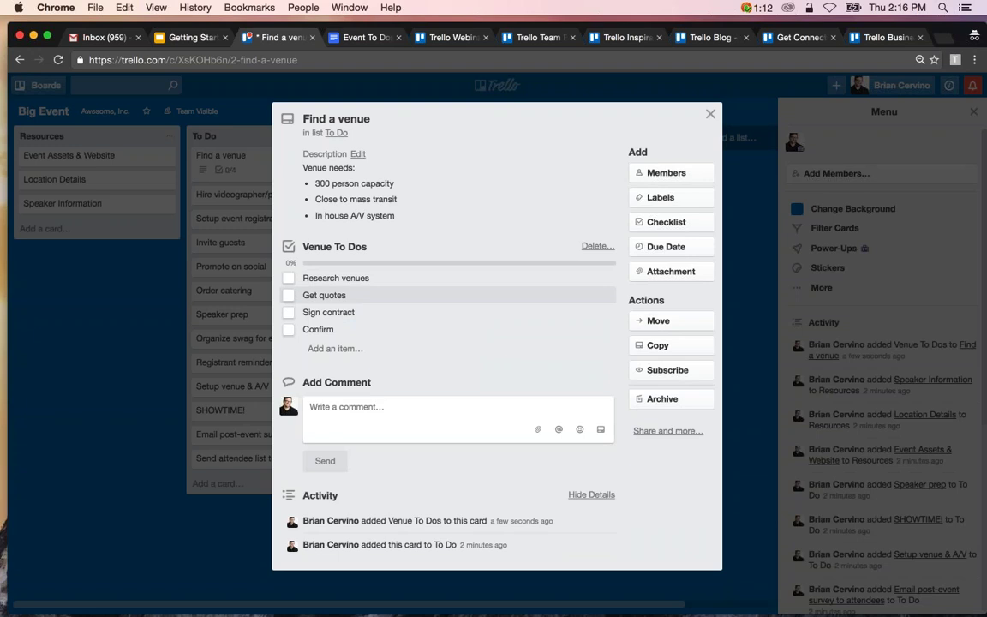
Check and uncheck Research venues and Get quotes, then switch to the Event To Dos document.
click(288, 278)
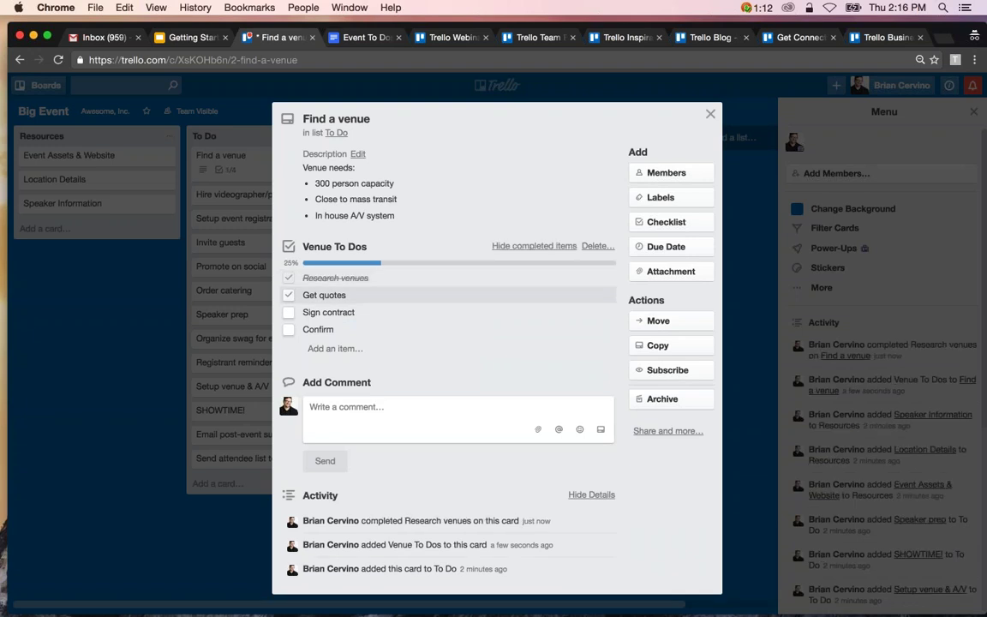
click(288, 295)
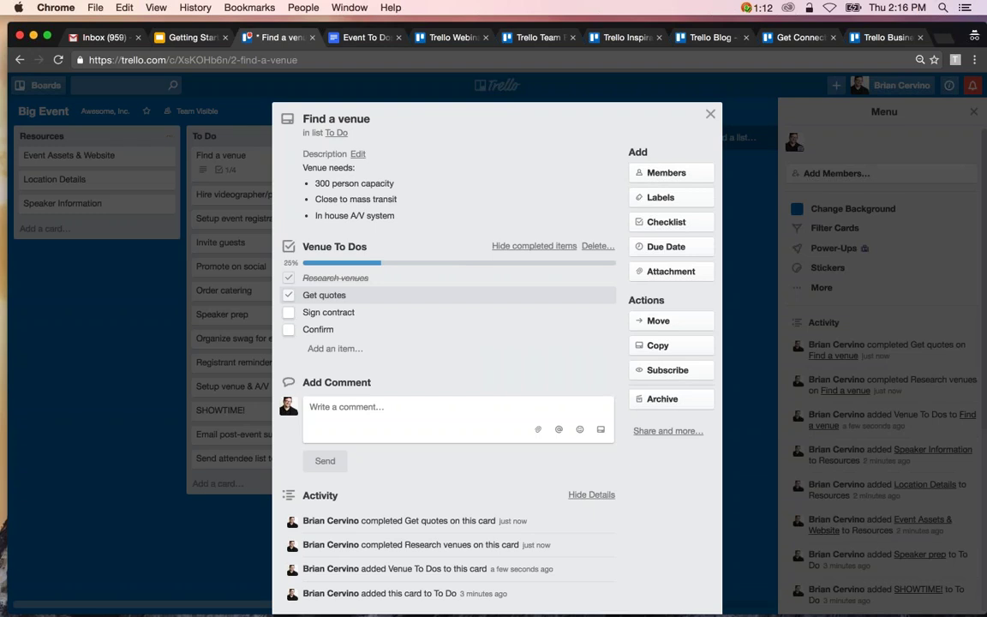
click(288, 295)
click(288, 278)
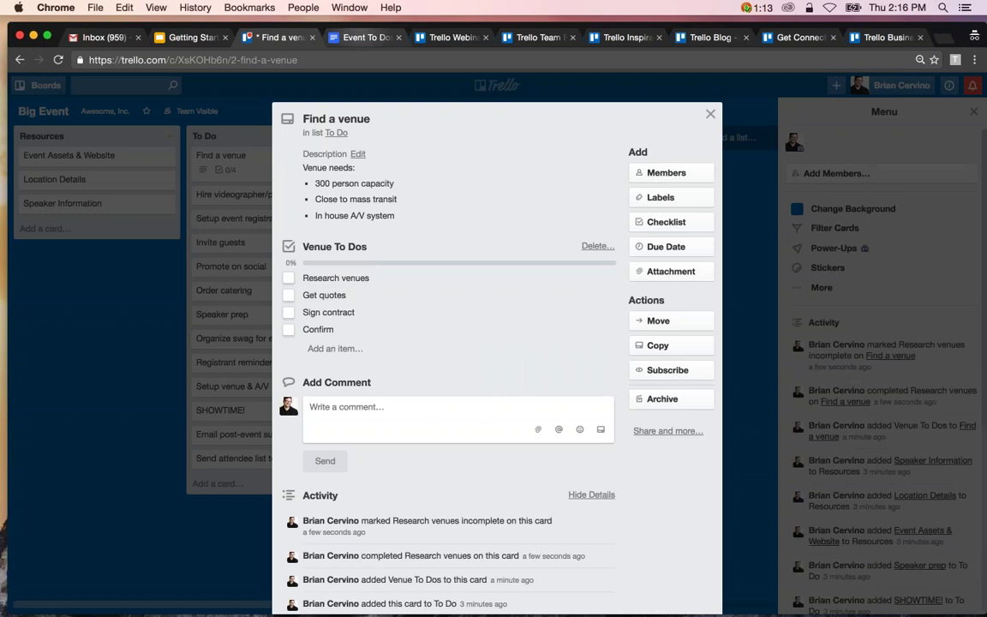
key(ctrl+Tab)
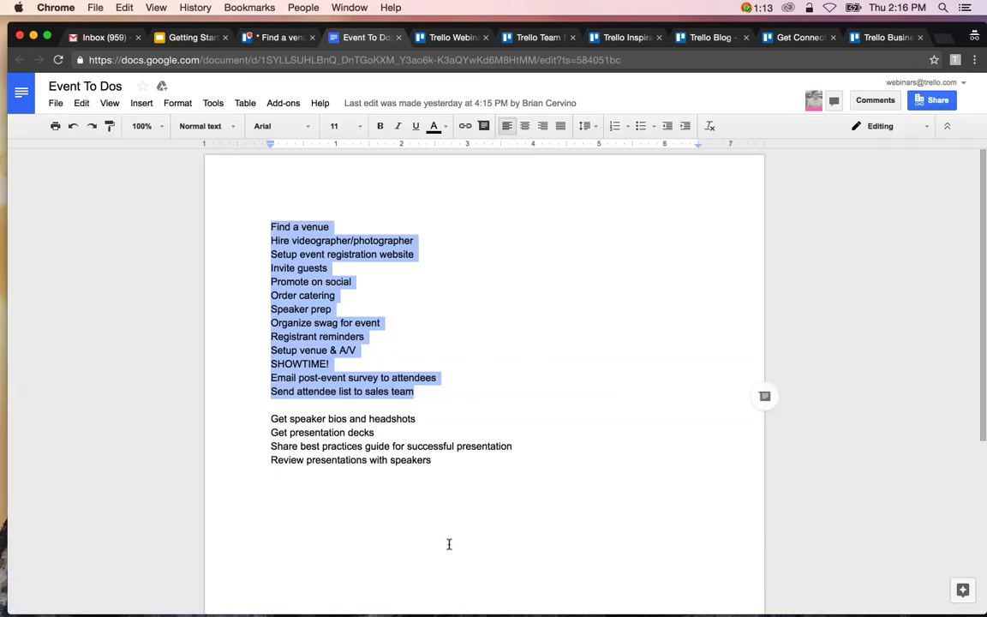
Select the last four speaker tasks in Event To Dos, then close Trello's Find a venue card.
click(442, 468)
drag(439, 461, 255, 423)
key(super+c)
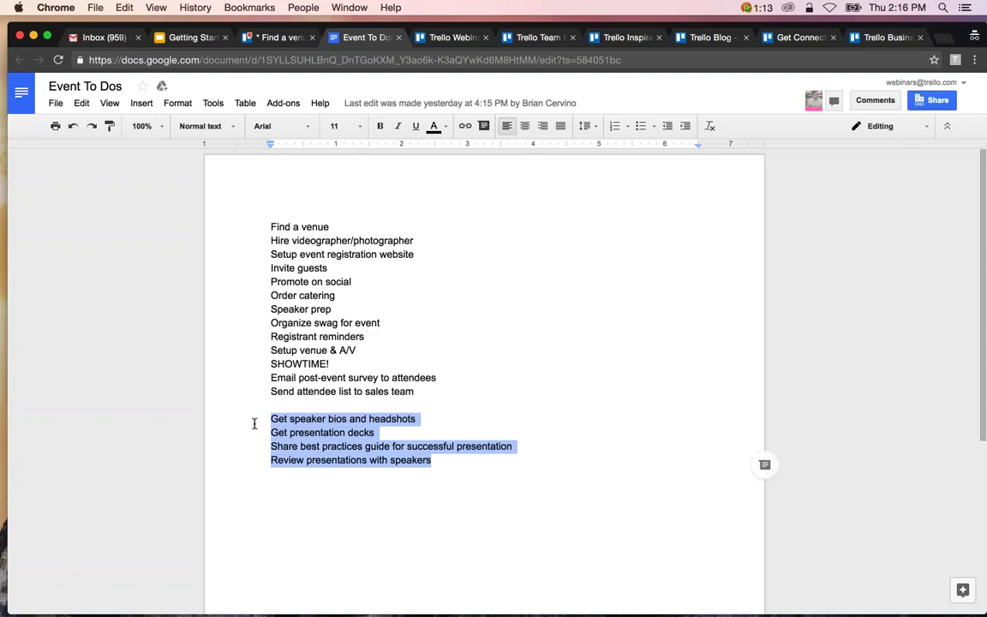
key(super+alt+Left)
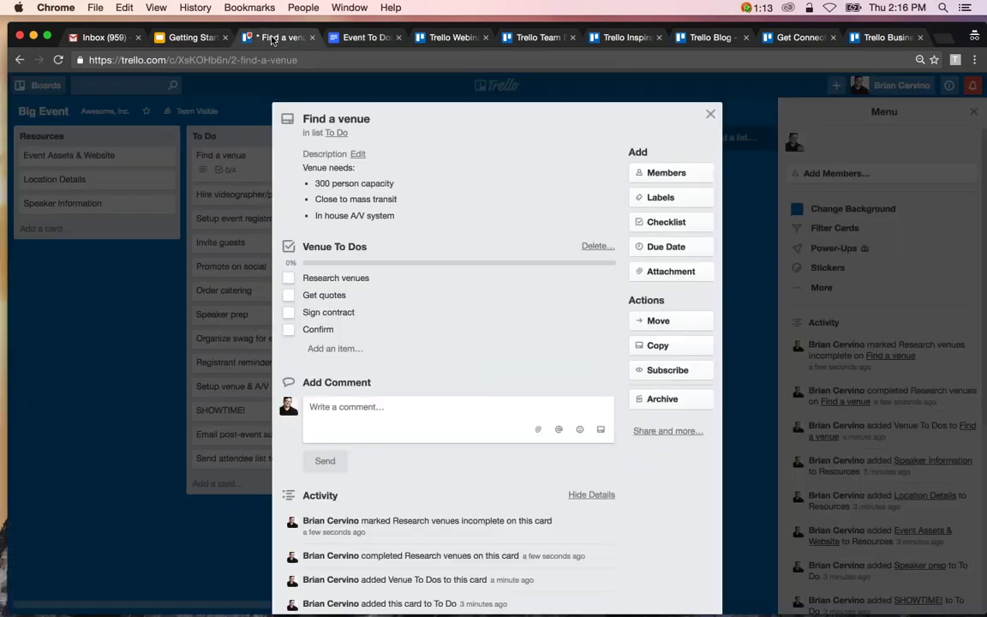
click(171, 447)
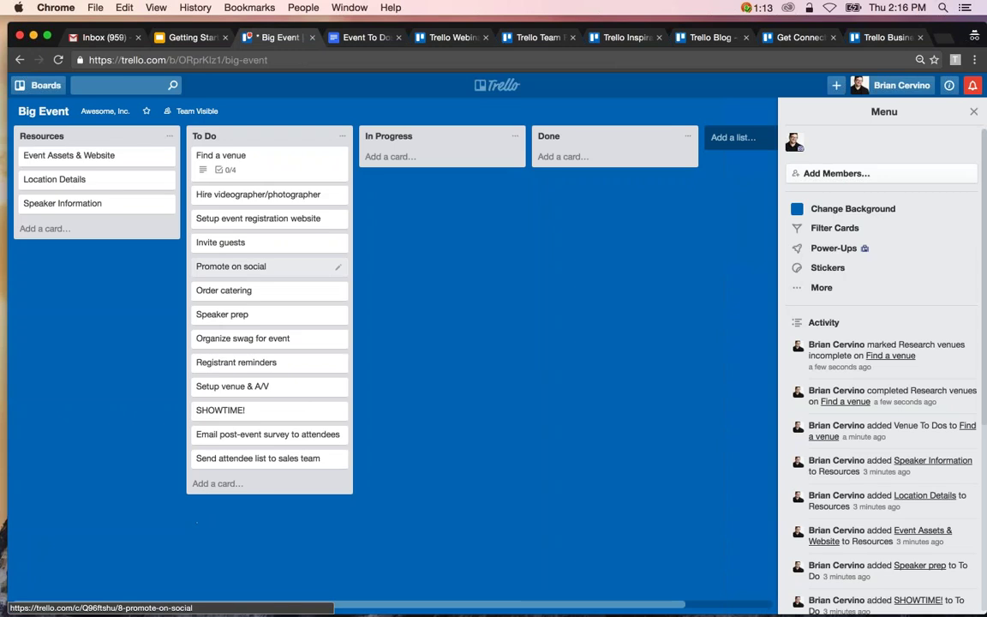
Add a 'Speaker Prep' checklist to Speaker prep, pasting the four speaker tasks as items.
click(264, 316)
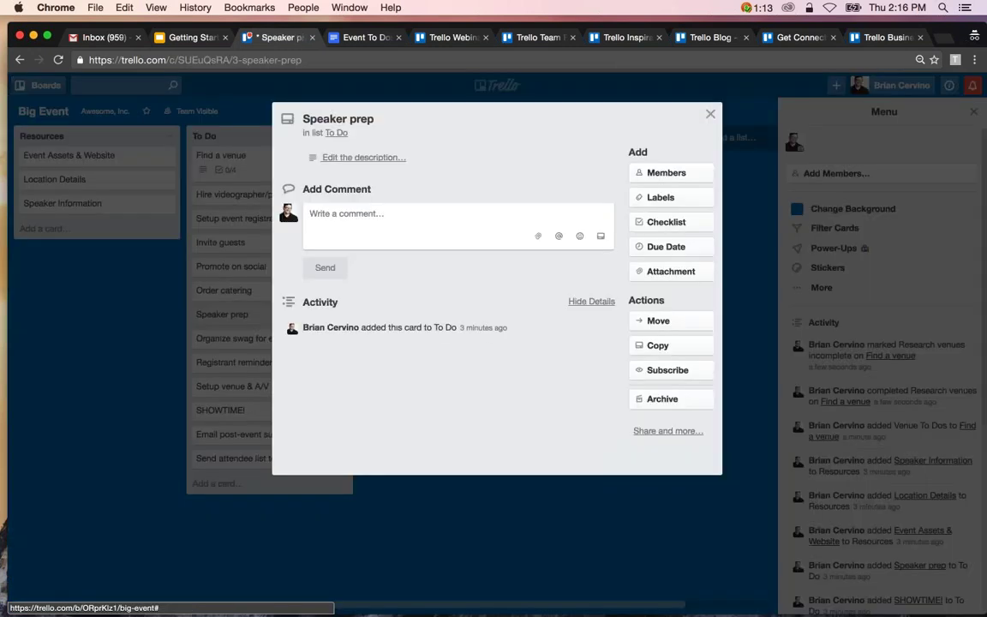
click(661, 224)
text(Speaker Prep)
key(Return)
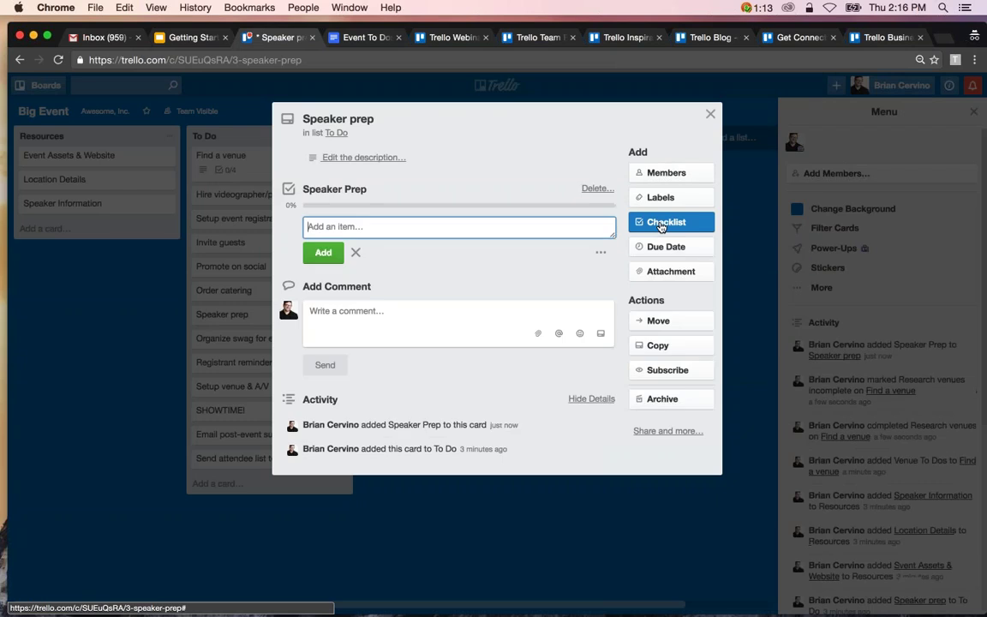
key(super+v)
key(Return)
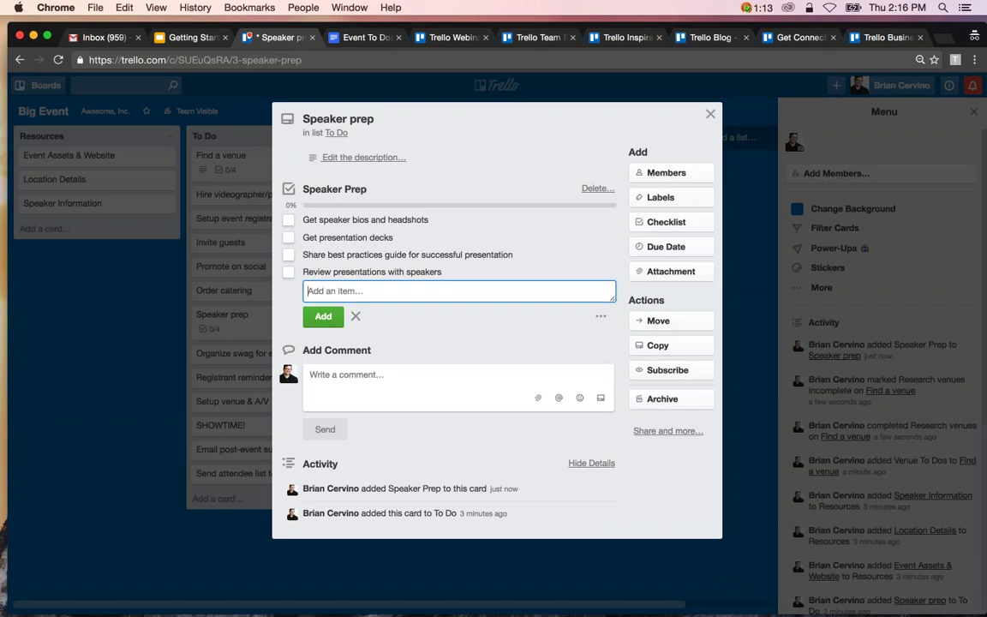
key(Escape)
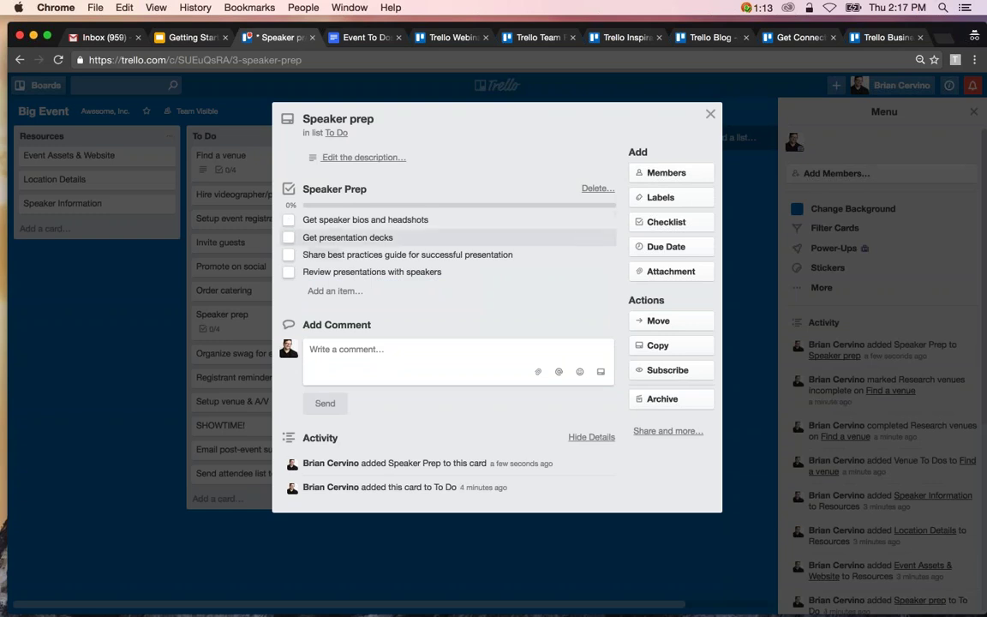
click(711, 115)
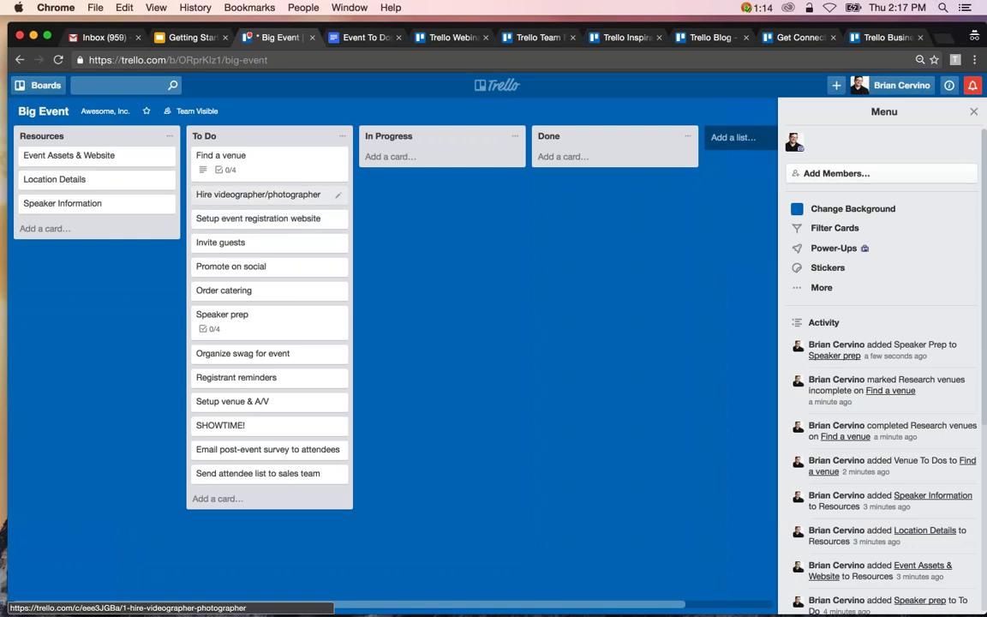
Set Find a venue's due date to Dec 8 at 12:00 PM, leaving it marked not complete.
click(310, 171)
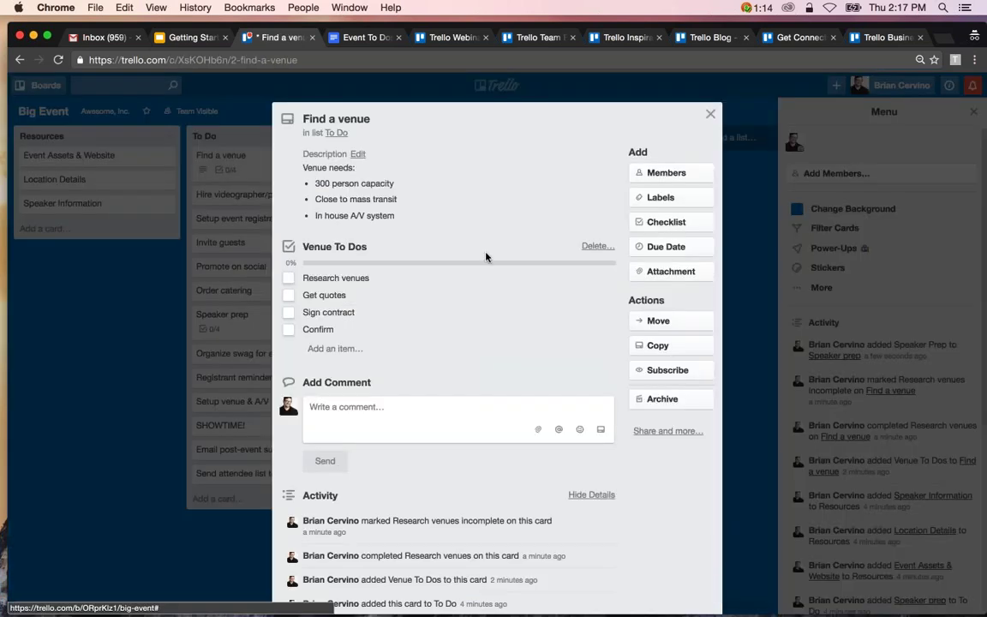
click(686, 247)
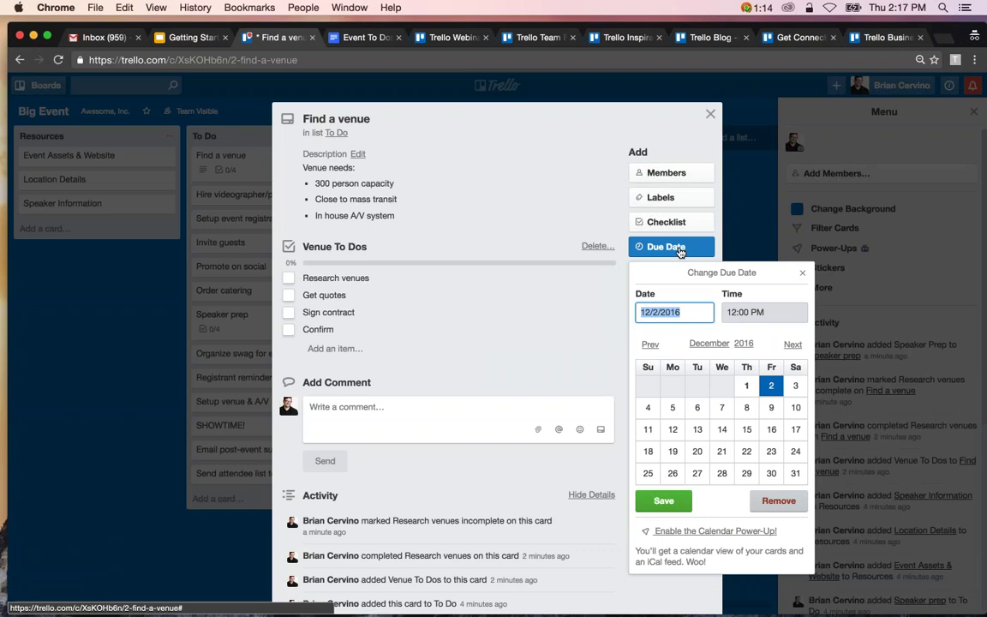
click(682, 250)
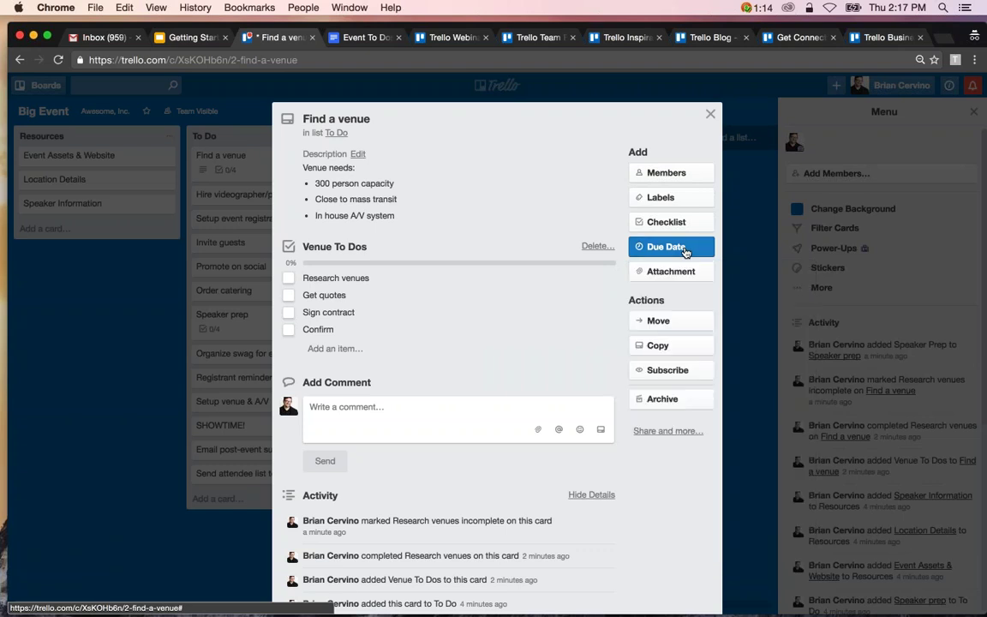
click(685, 252)
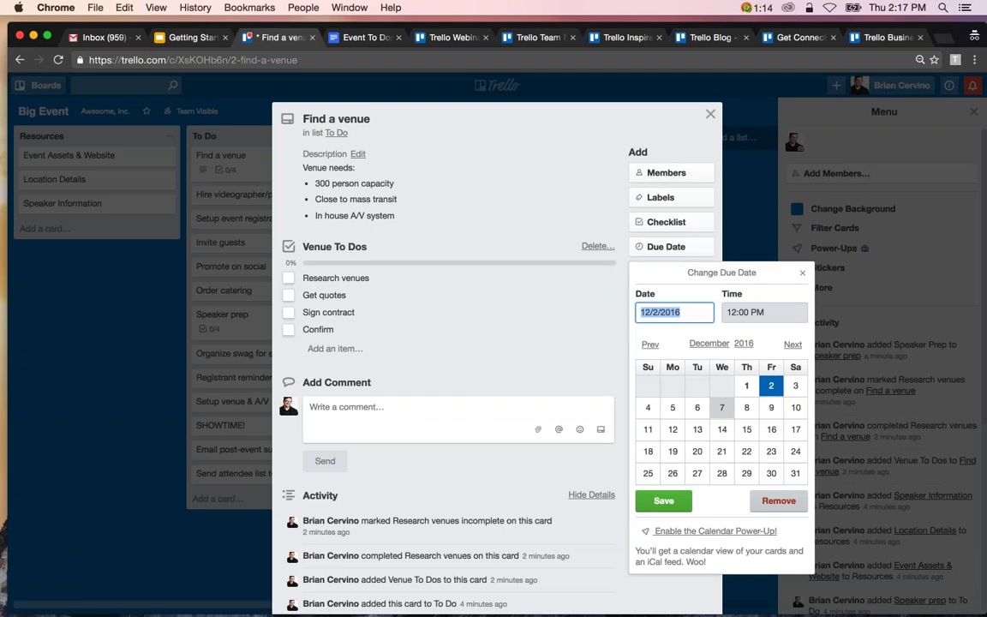
click(753, 413)
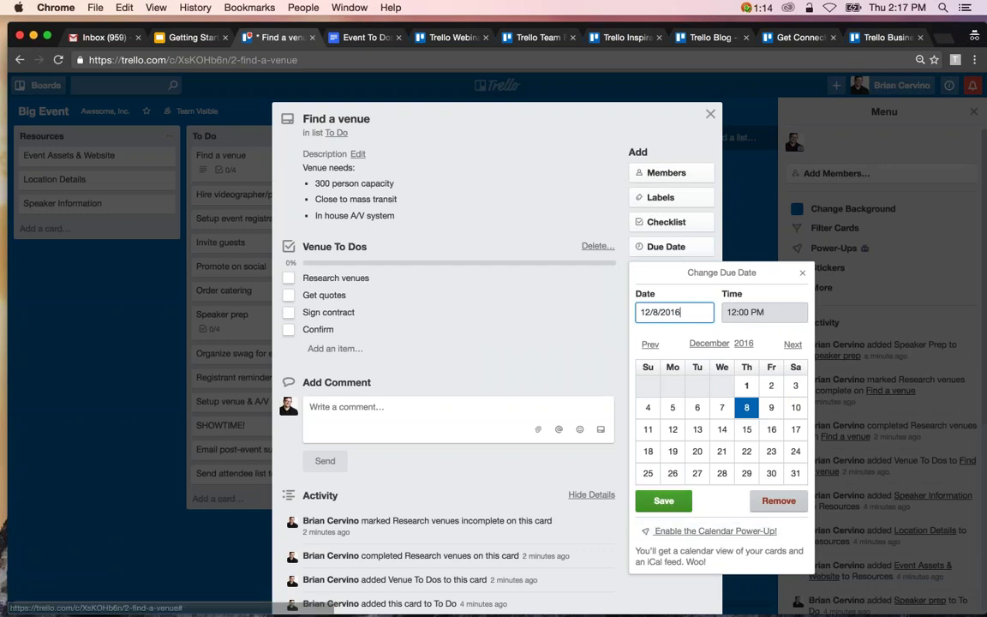
click(668, 507)
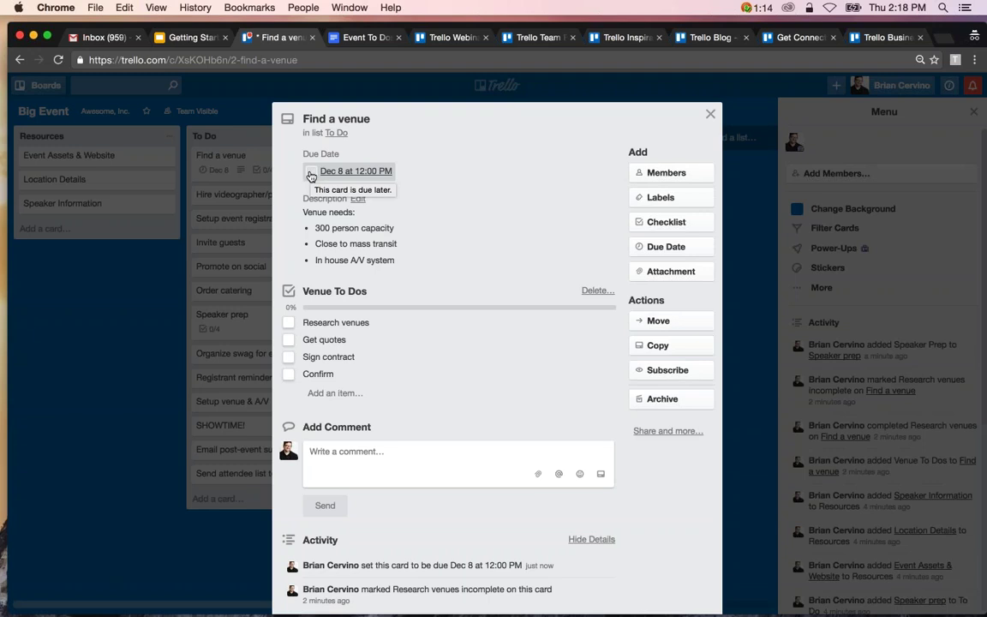
click(311, 173)
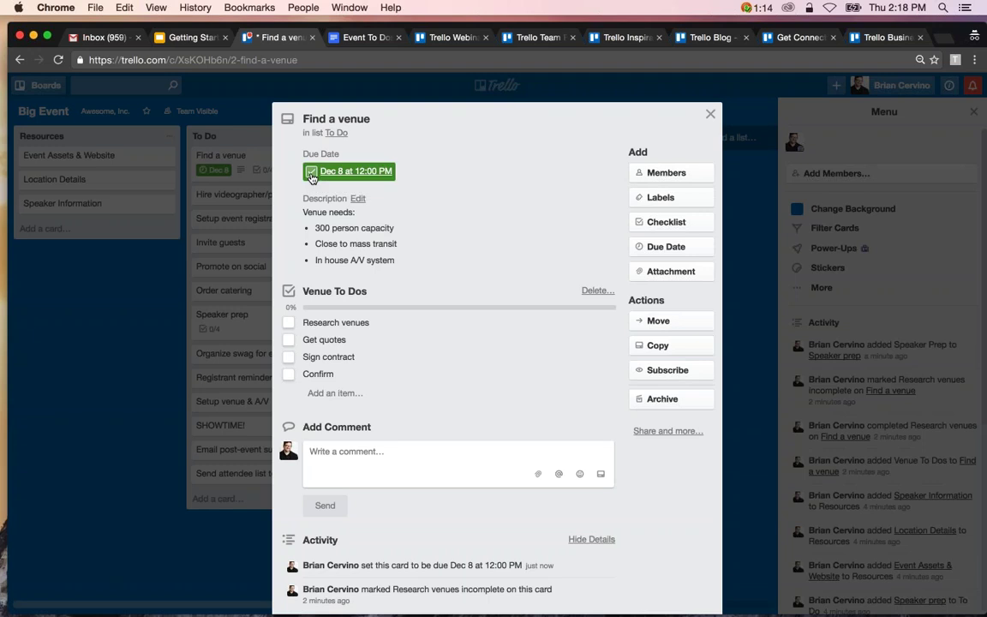
click(311, 173)
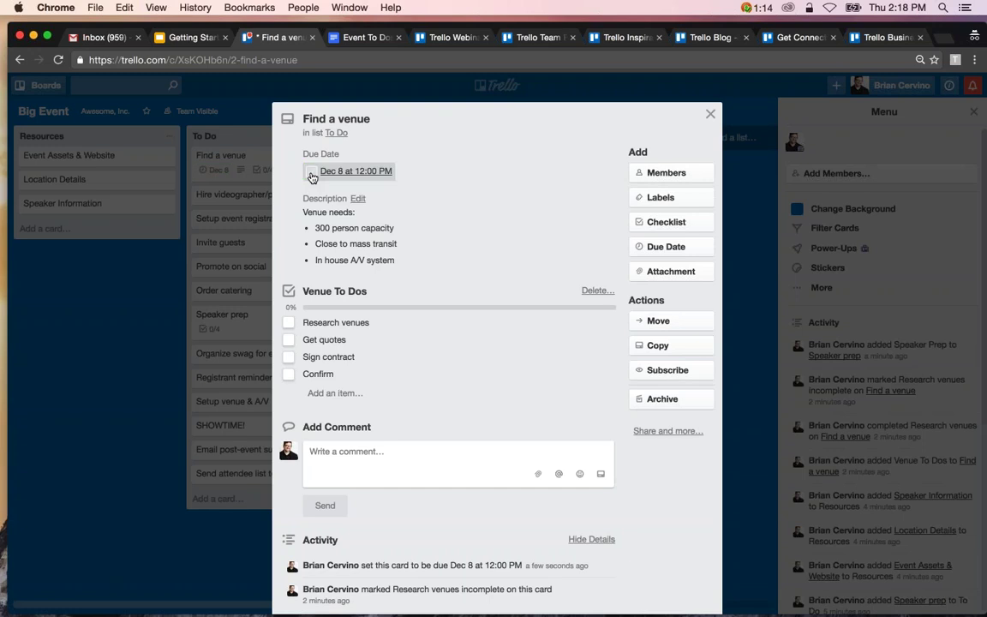
click(710, 115)
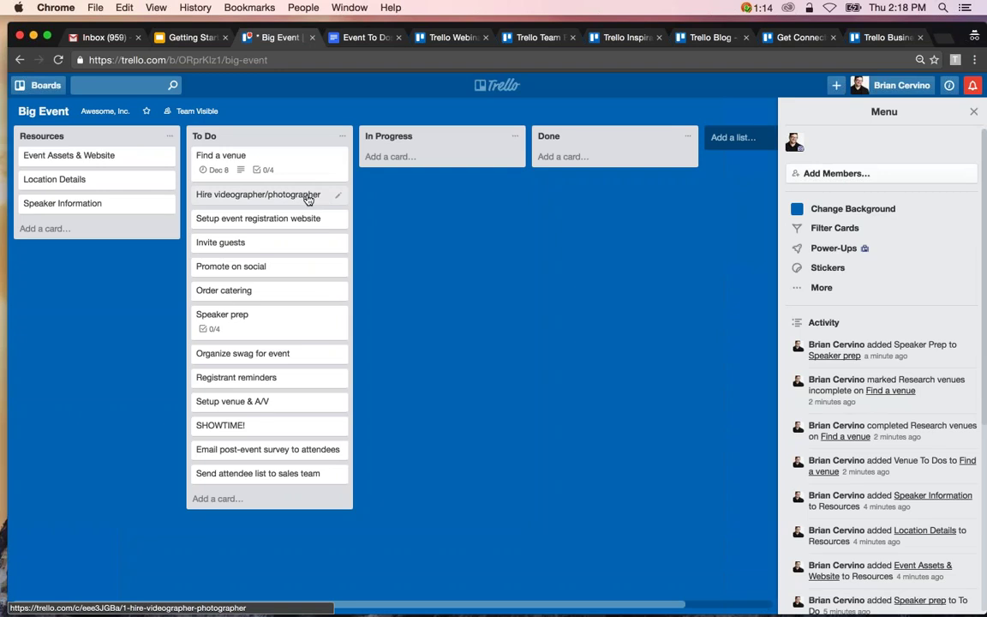
Set due dates Dec 6, 9, 12 and 14 on Hire videographer/photographer, Setup event registration website, Invite guests, Promote on social.
key(d)
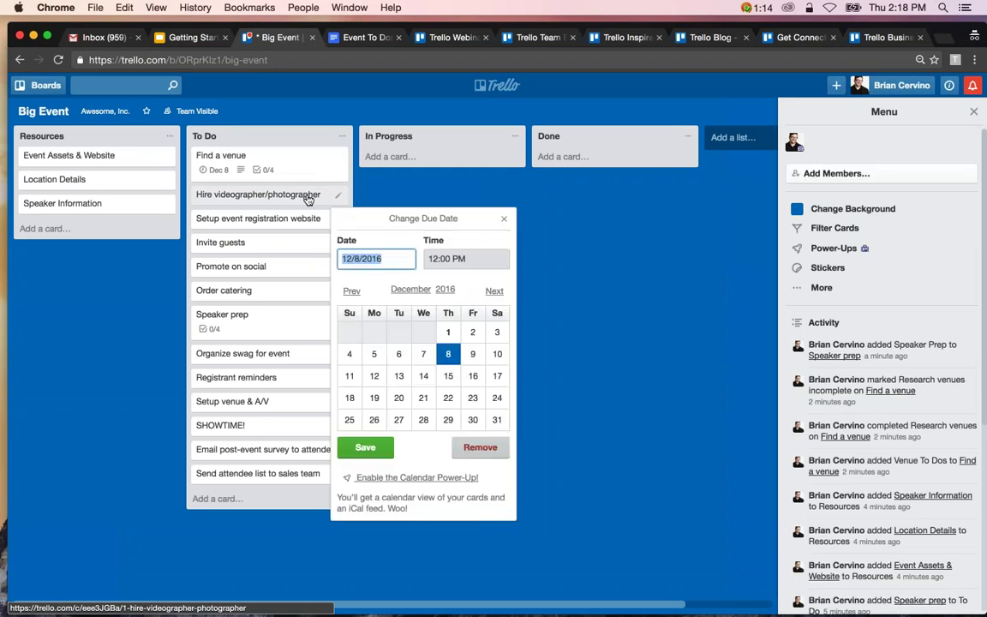
click(398, 354)
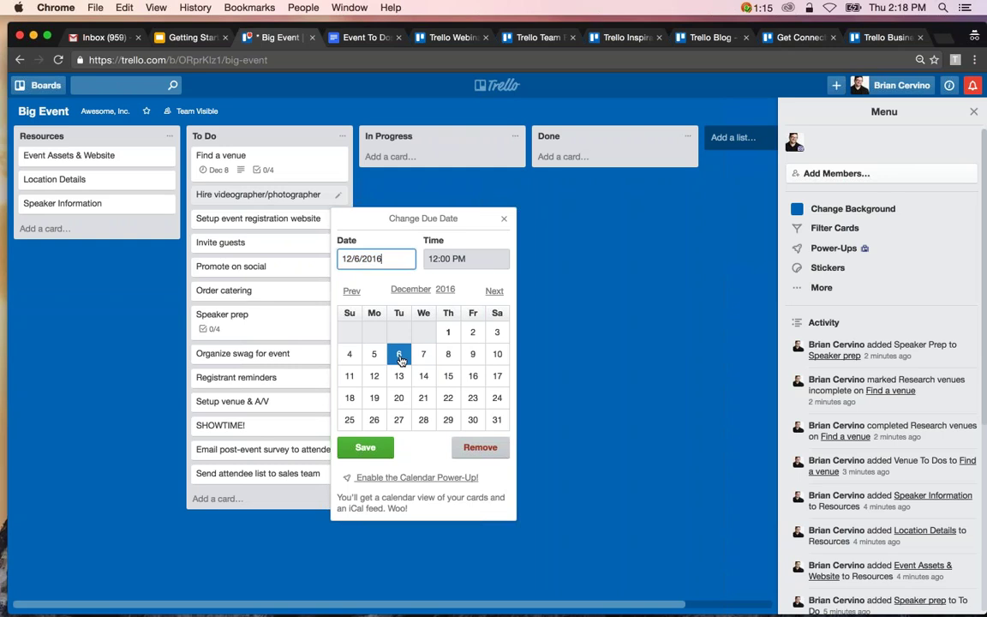
click(365, 447)
key(d)
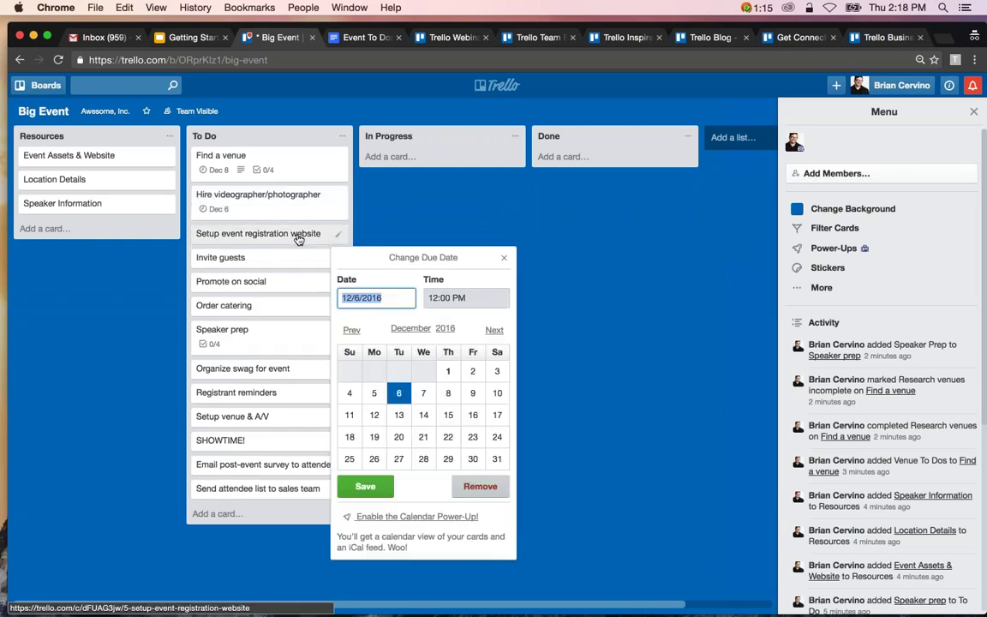
click(472, 392)
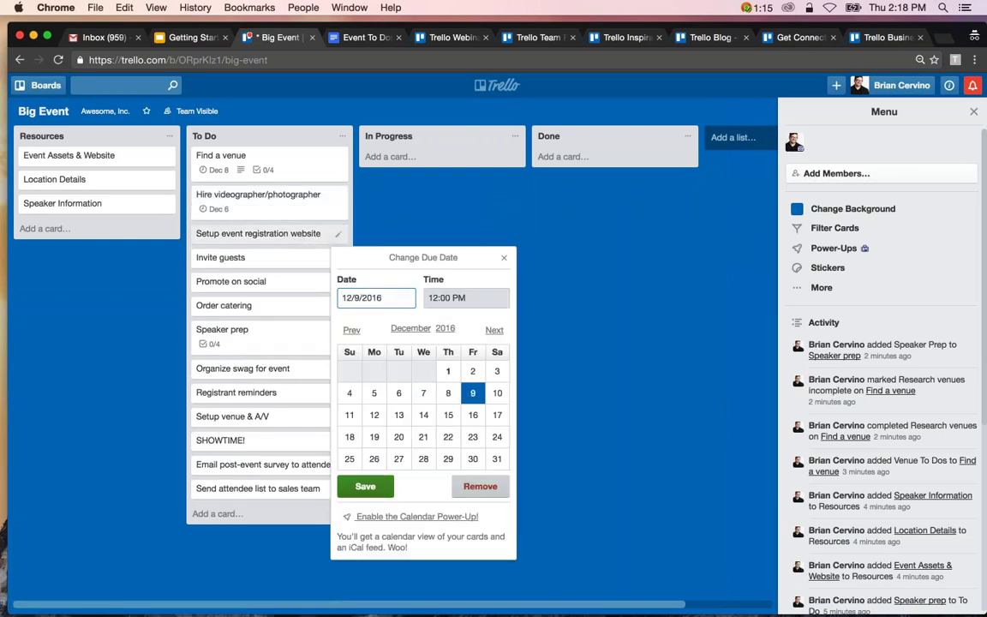
click(365, 486)
key(d)
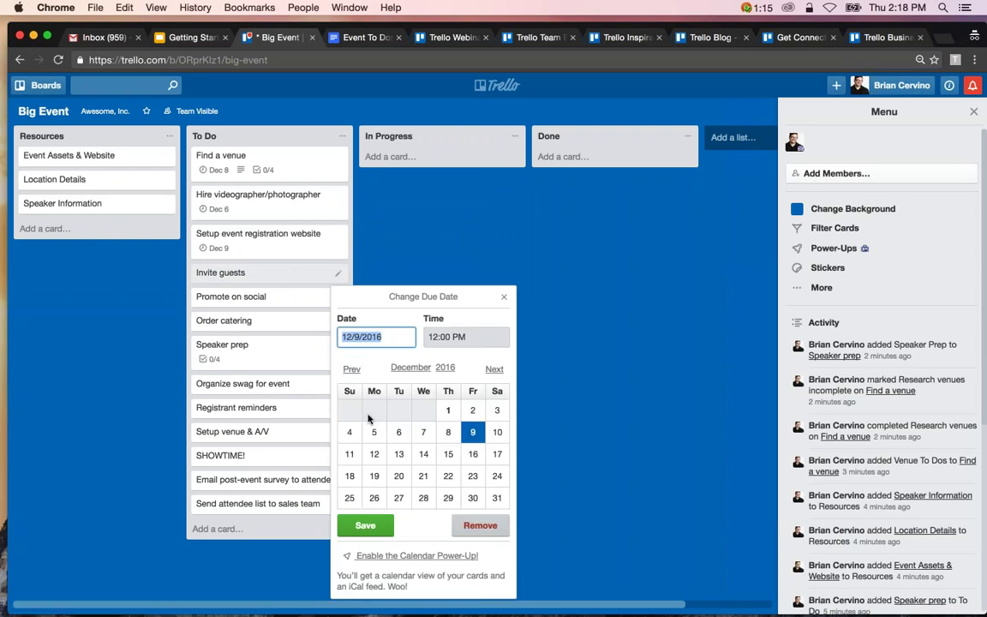
click(374, 454)
click(365, 525)
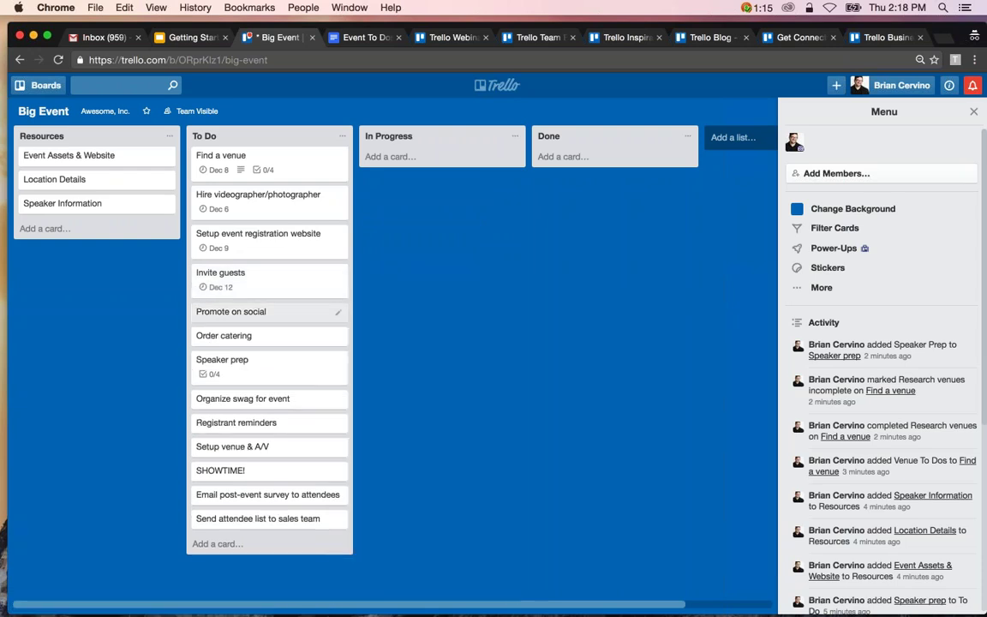
key(d)
click(421, 411)
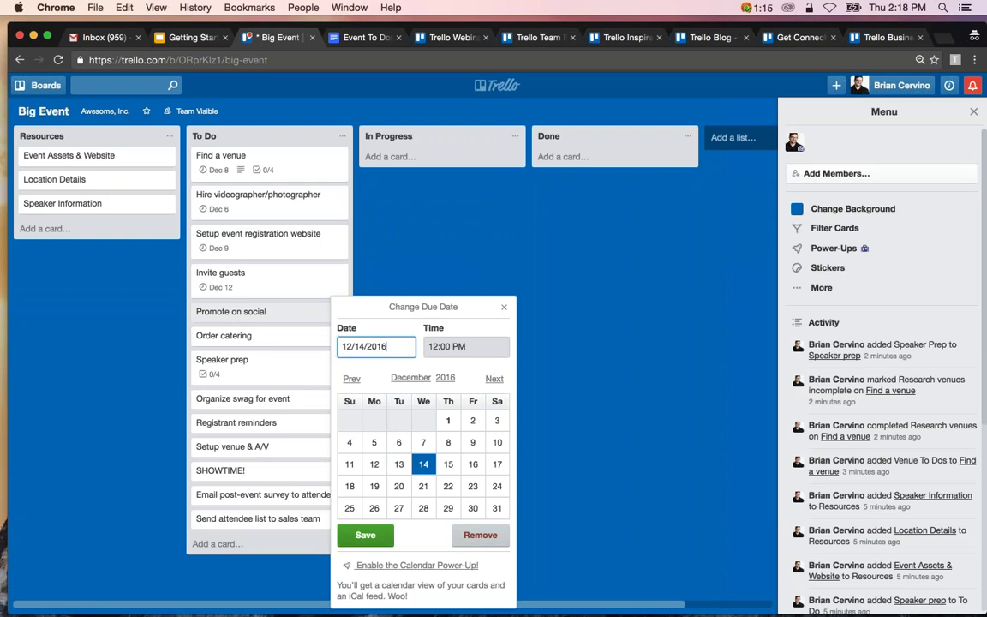
click(366, 533)
Set due dates Dec 16 on Order catering, Dec 19 on Speaker prep, Dec 22 on Organize swag for event.
key(d)
click(472, 464)
click(365, 536)
key(d)
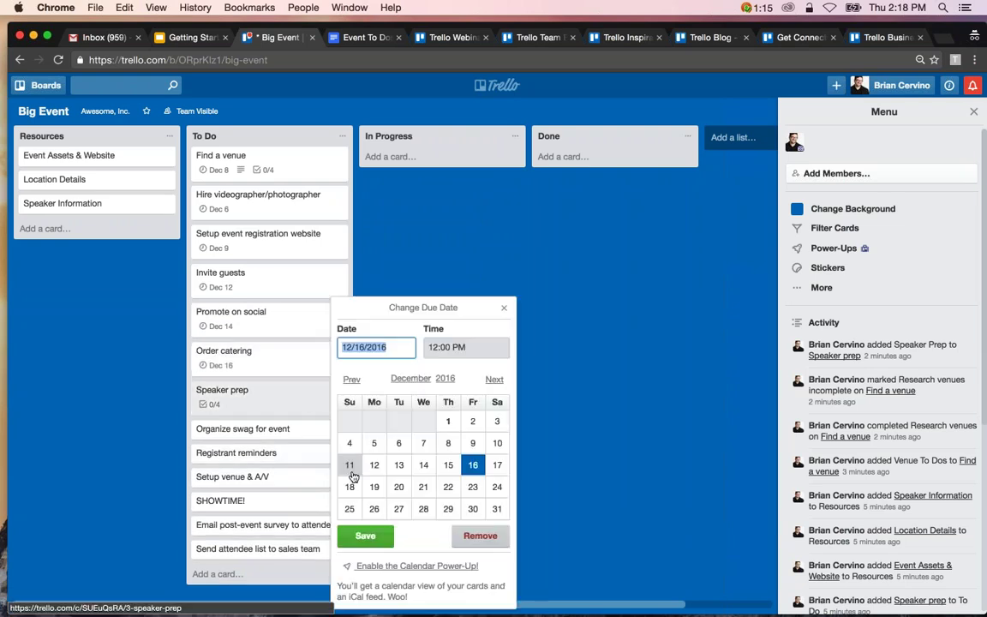
click(374, 487)
click(365, 536)
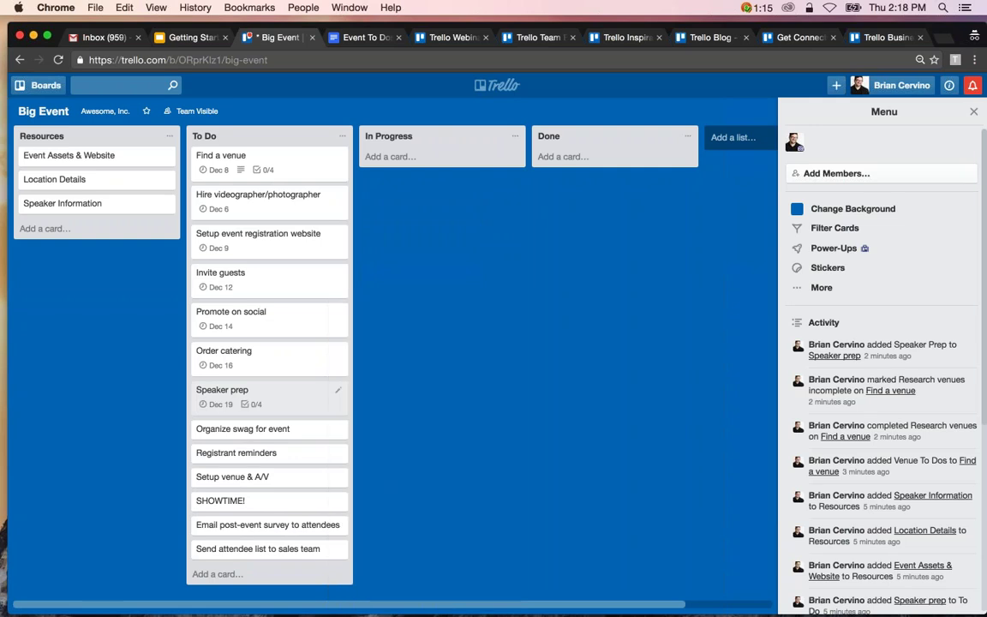
key(d)
click(448, 486)
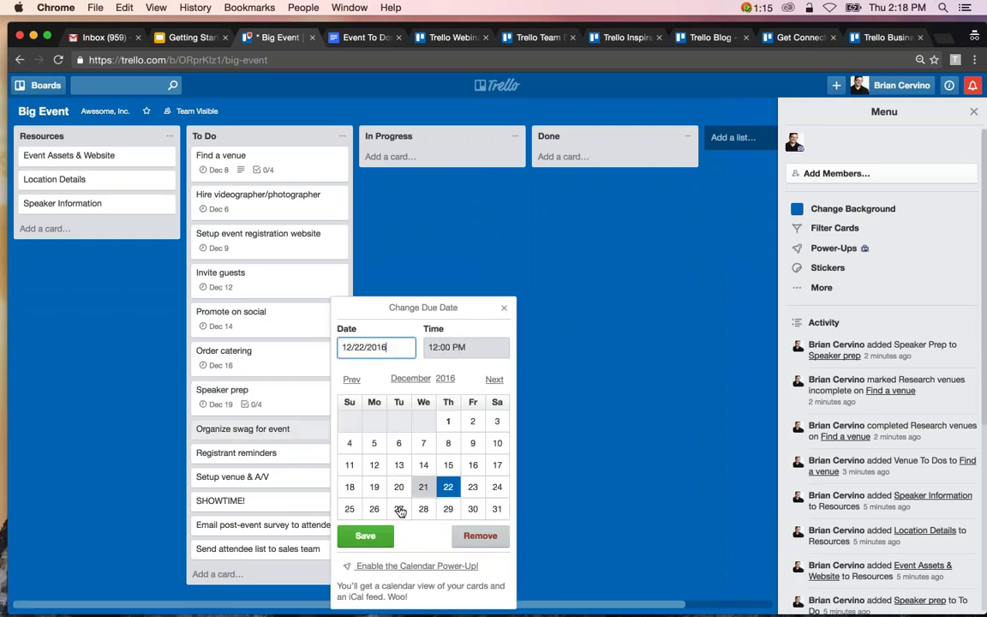
key(Return)
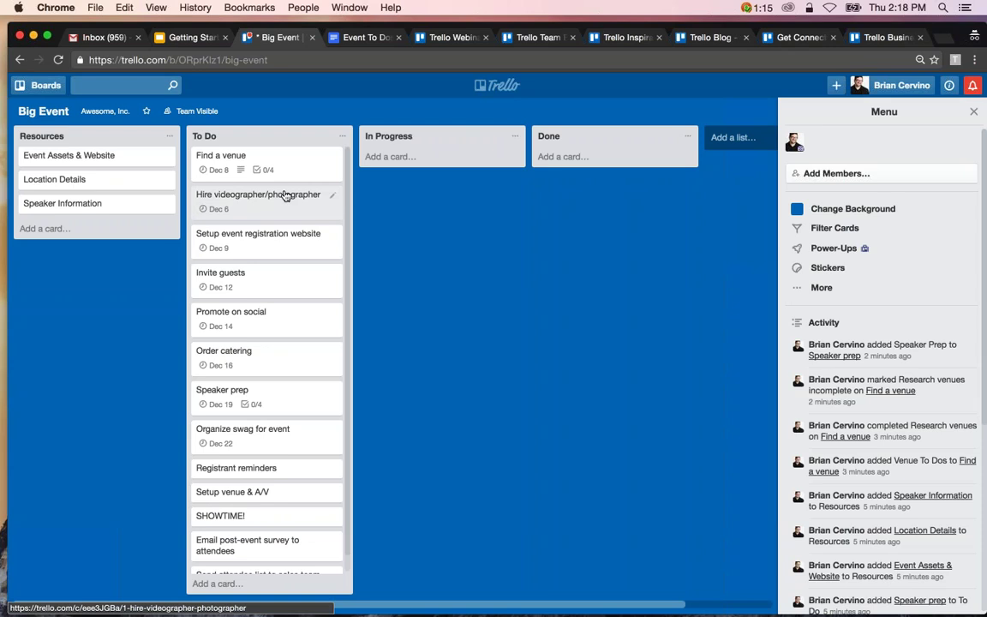
Attach Desktop/InviteeList.csv from the computer to the Invite guests card, then close the card.
click(286, 275)
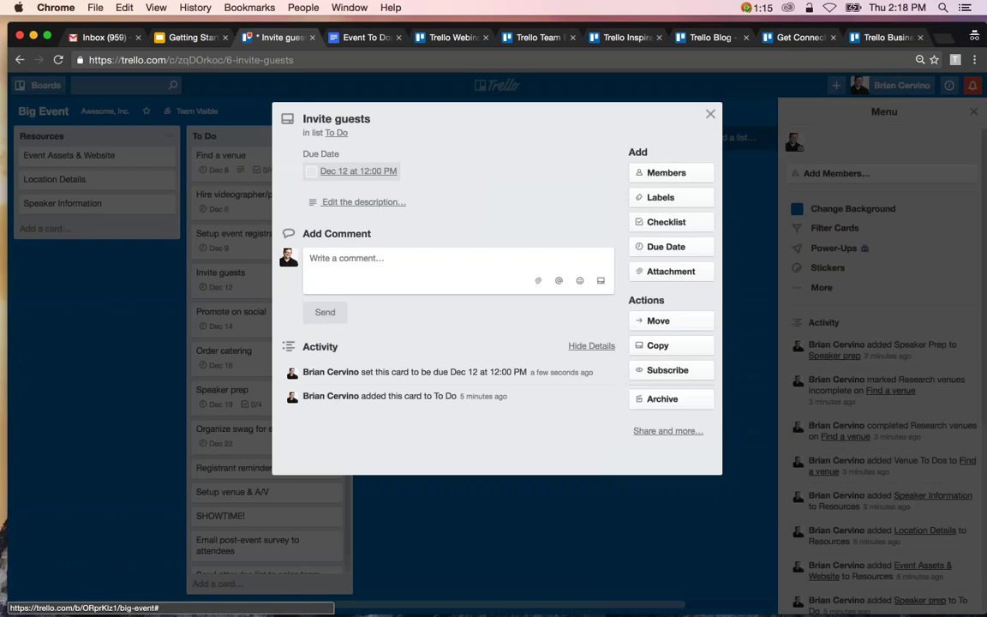
click(666, 222)
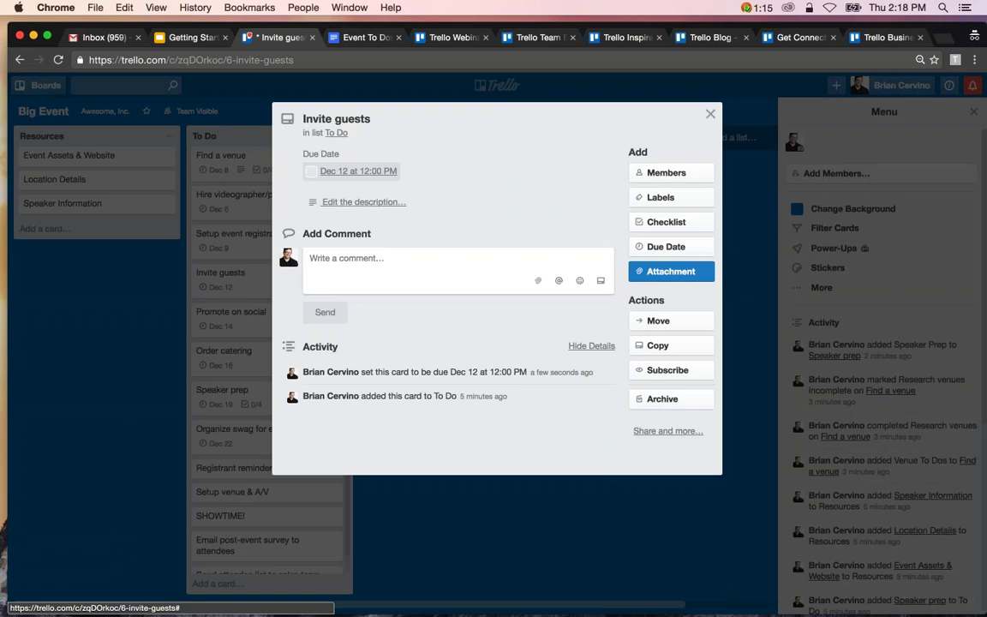
click(680, 271)
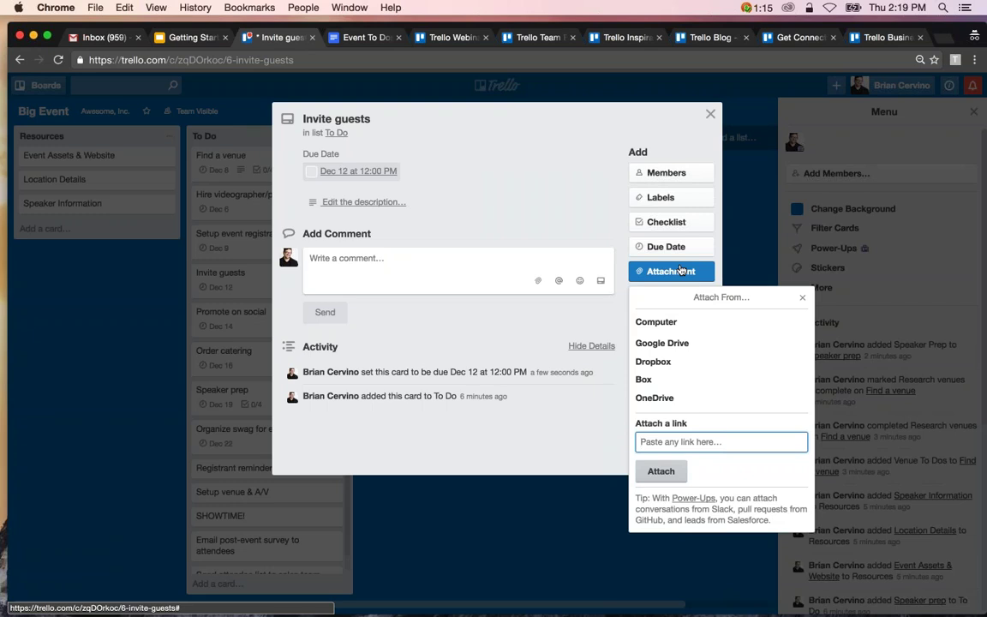
click(690, 324)
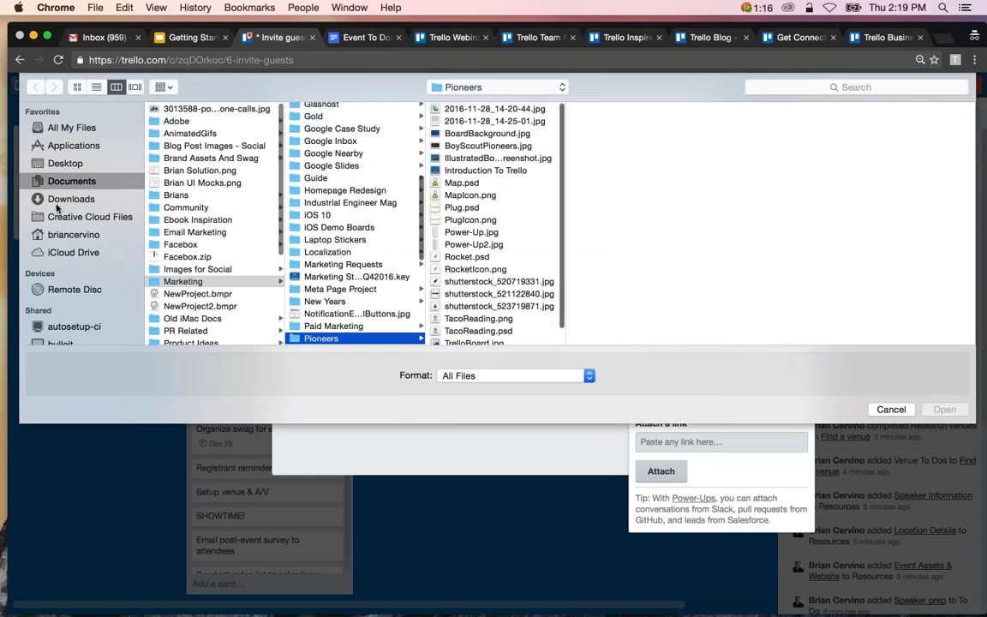
click(52, 164)
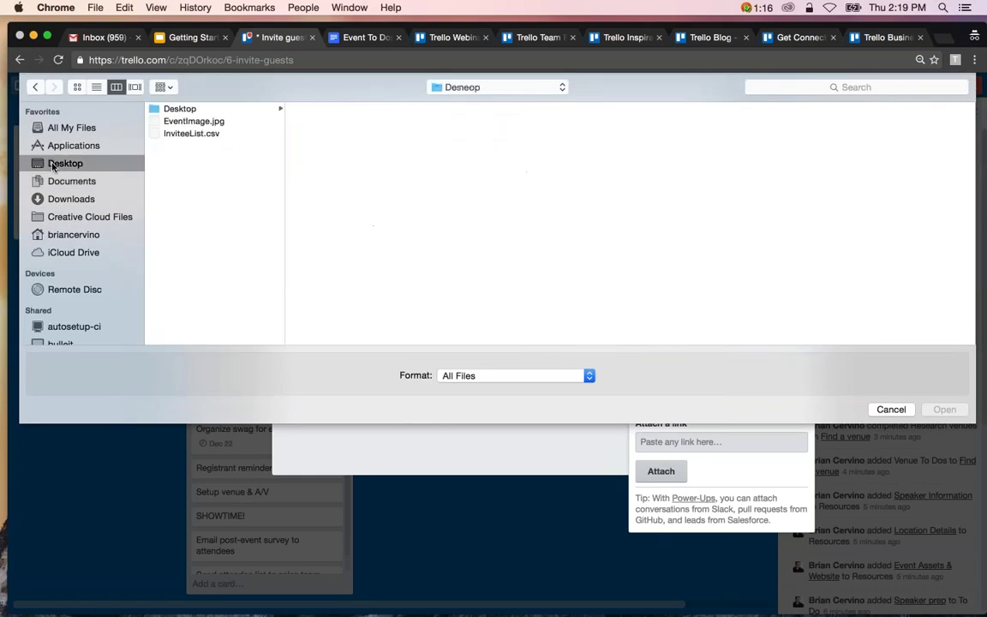
click(197, 135)
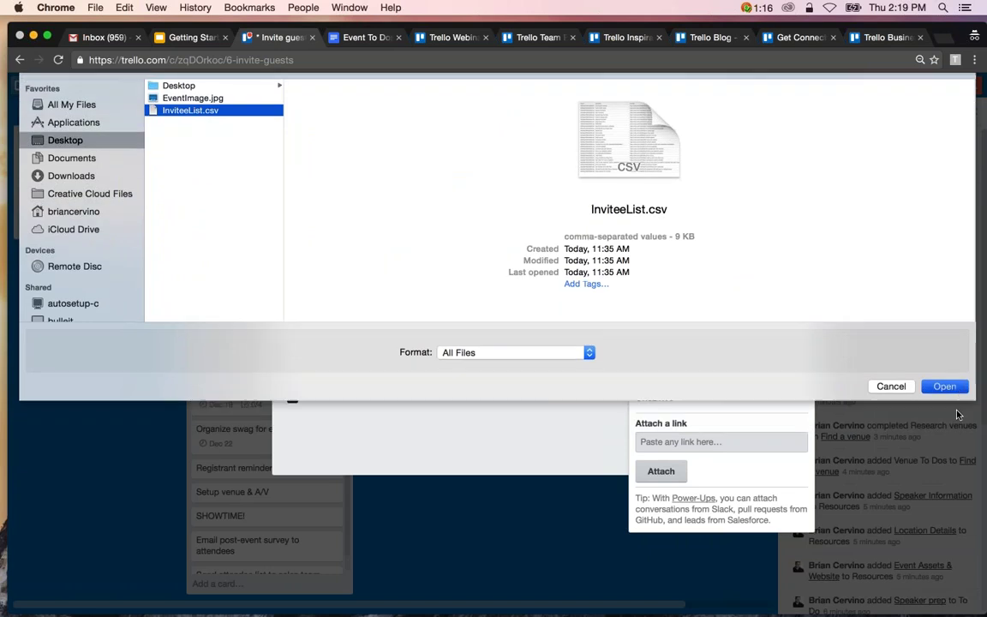
click(944, 409)
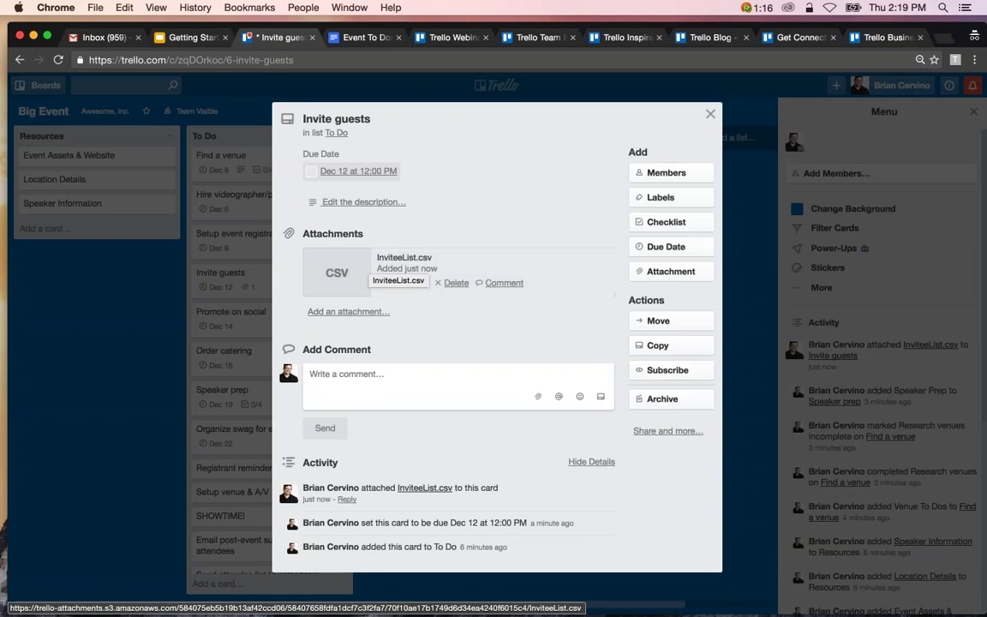
click(710, 112)
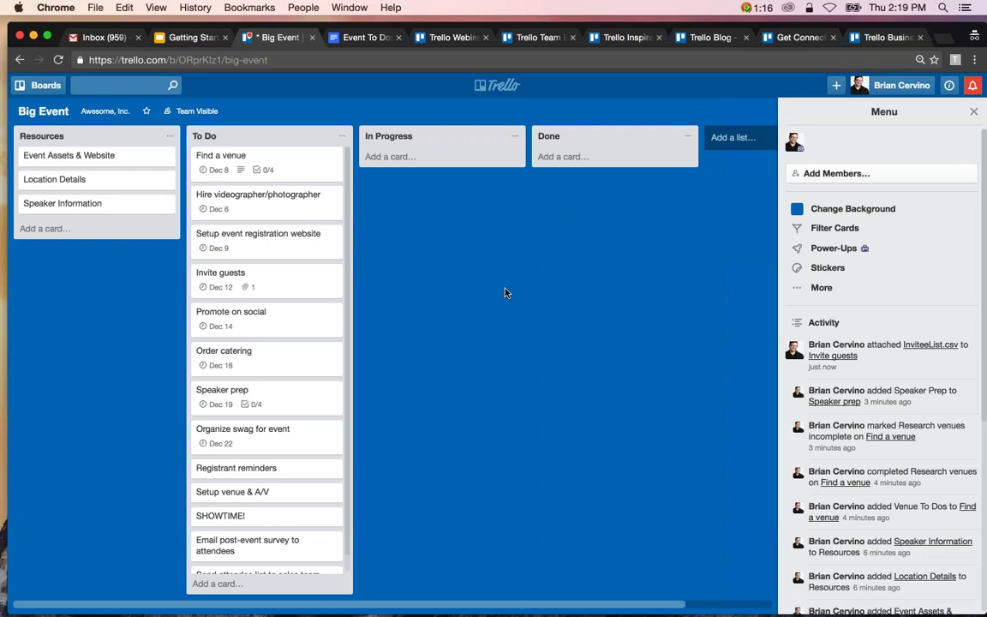
Drag EventImage.jpg from the Finder Desktop onto the Event Assets & Website card, then minimize Finder.
mouse_move(128, 608)
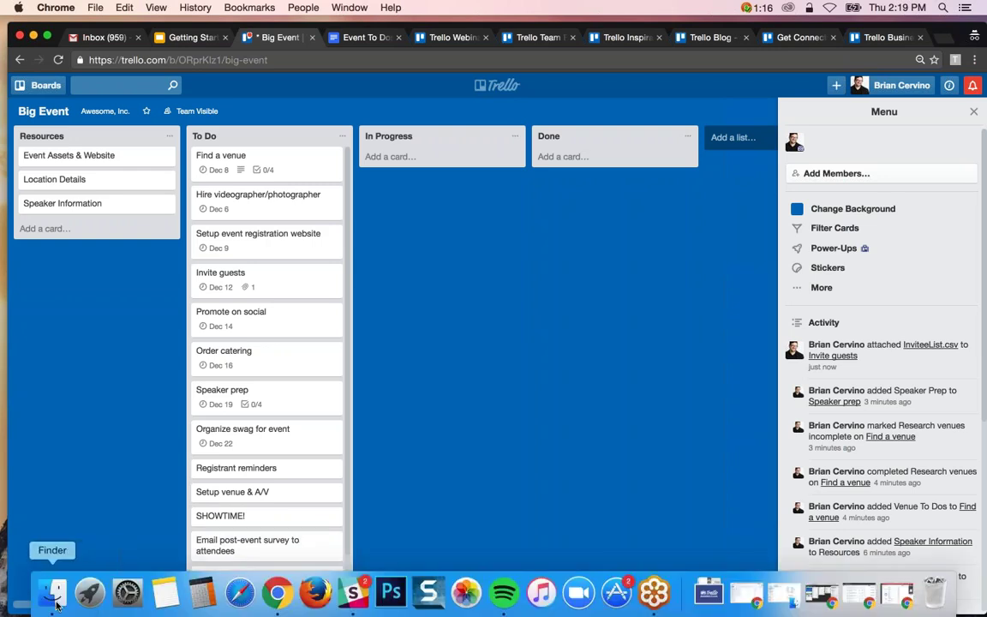
click(55, 602)
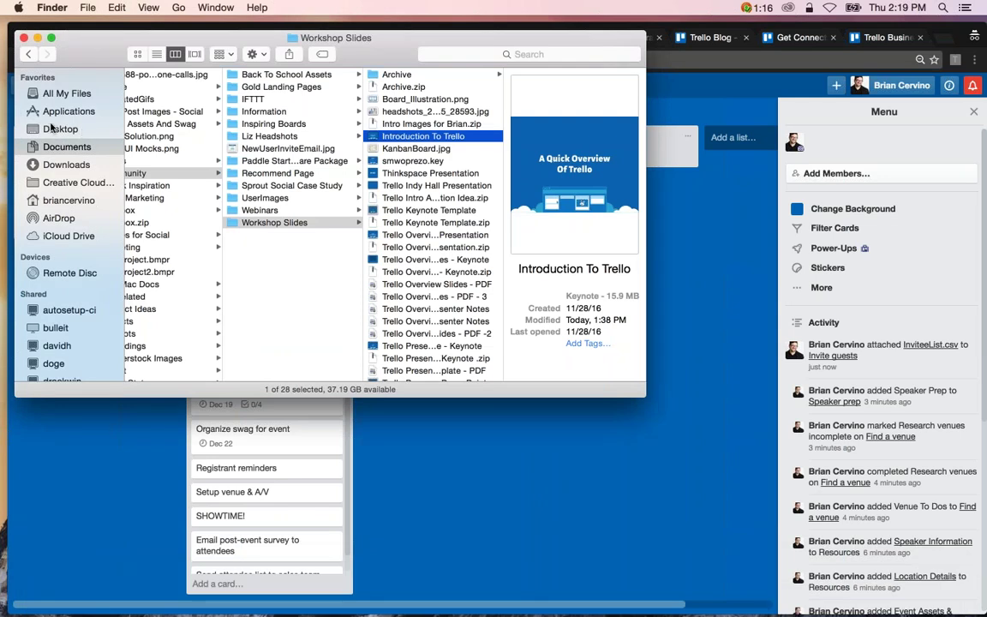
click(53, 128)
drag(79, 45, 261, 62)
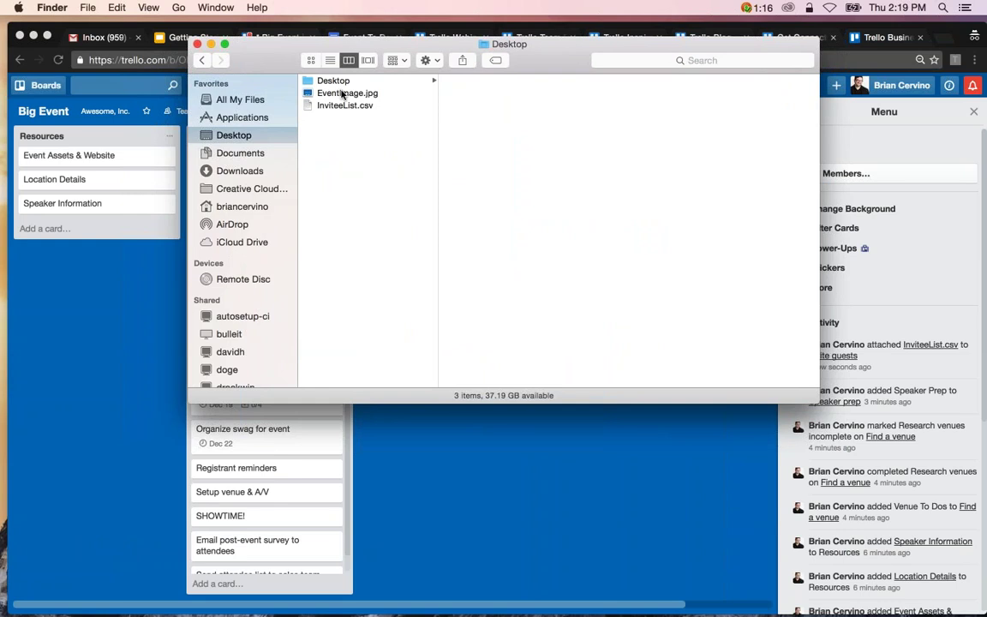
drag(341, 93, 97, 158)
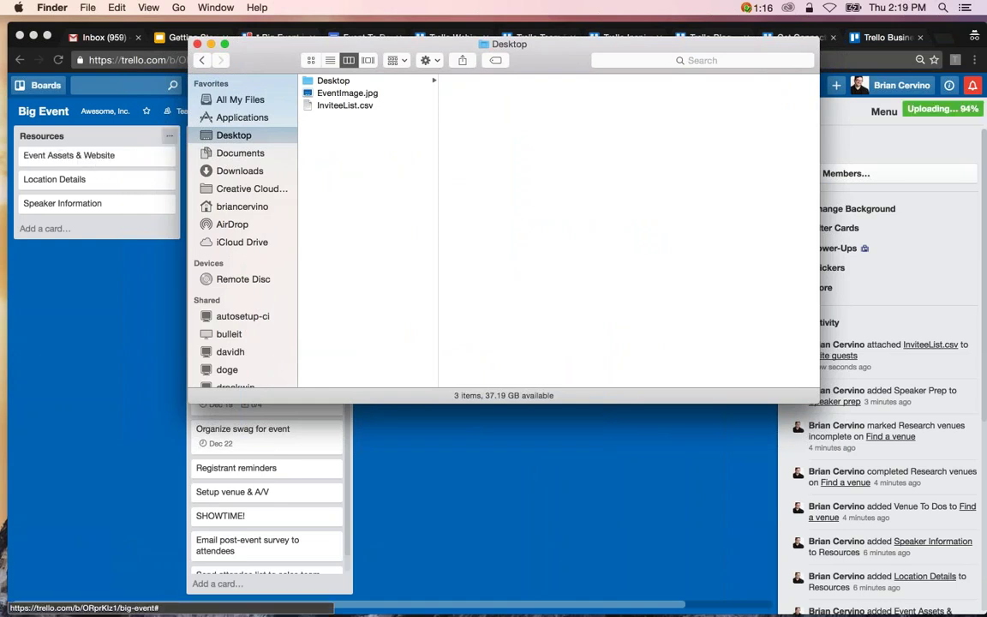
click(211, 44)
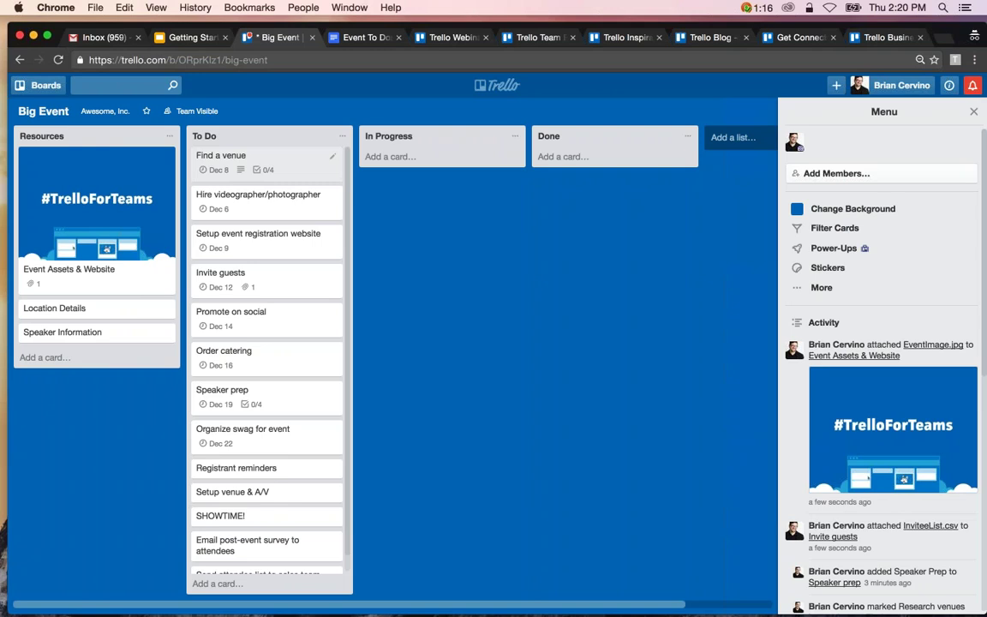
Open the Find a venue card and show its six unnamed colour labels.
click(301, 165)
click(676, 197)
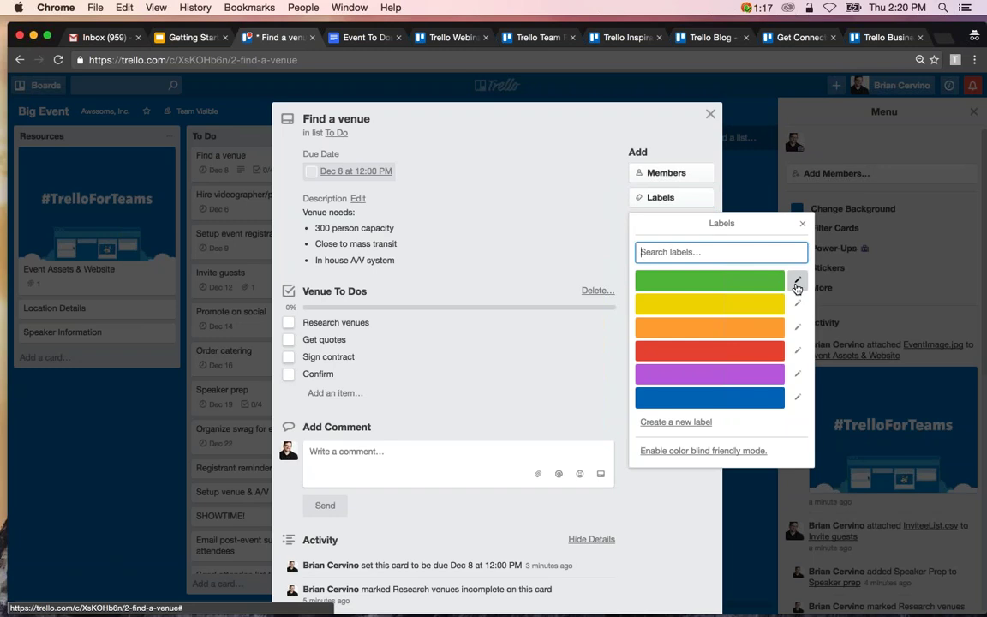
Name the green label Events and the yellow label Marketing.
click(797, 283)
text(Events)
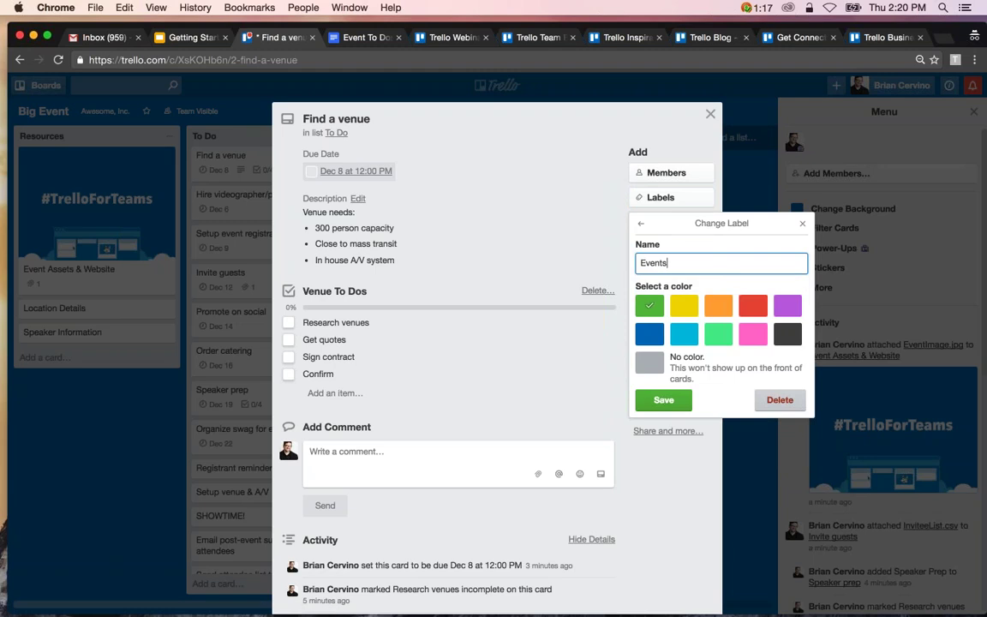
key(Return)
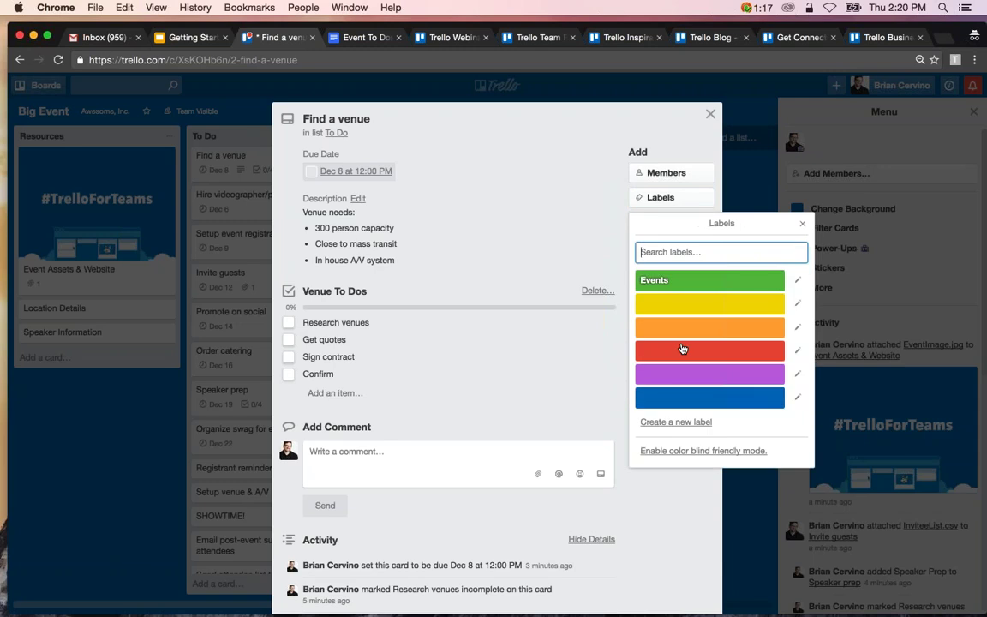
click(798, 304)
text(Marketing)
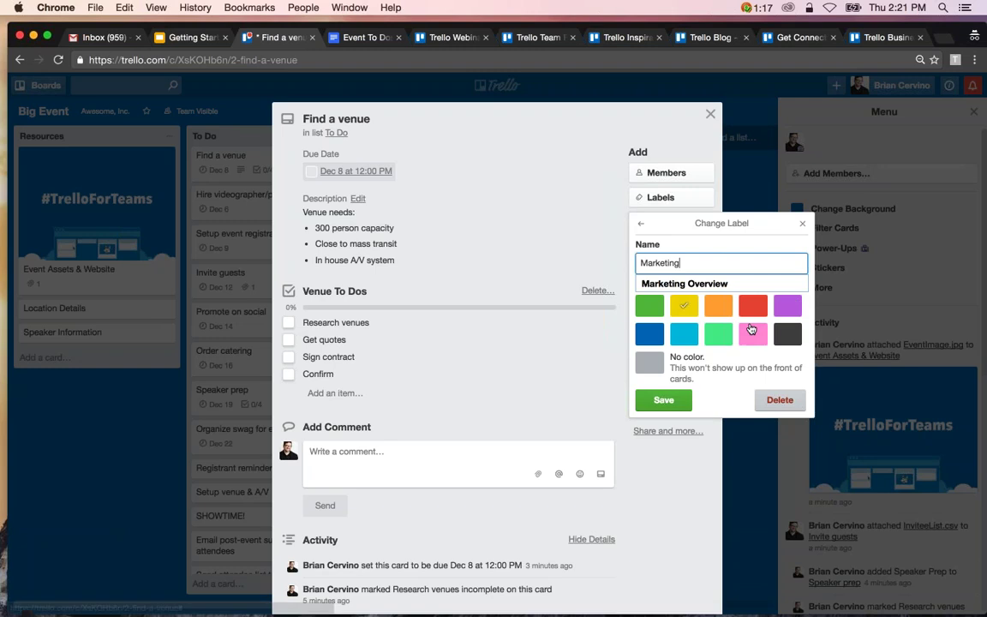
click(657, 408)
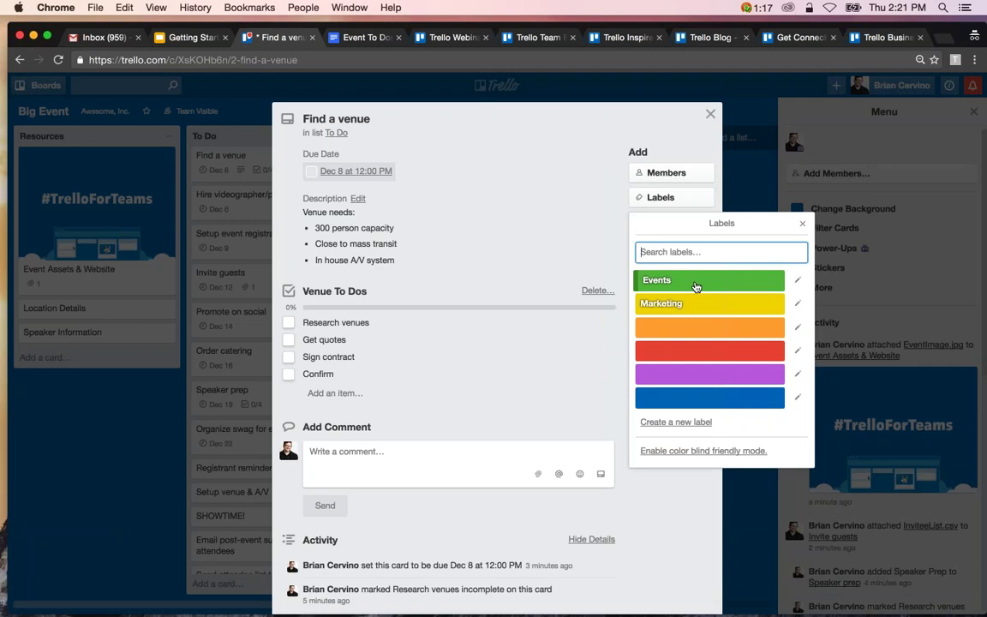
Tag Find a venue with the Events label and close the card.
click(696, 282)
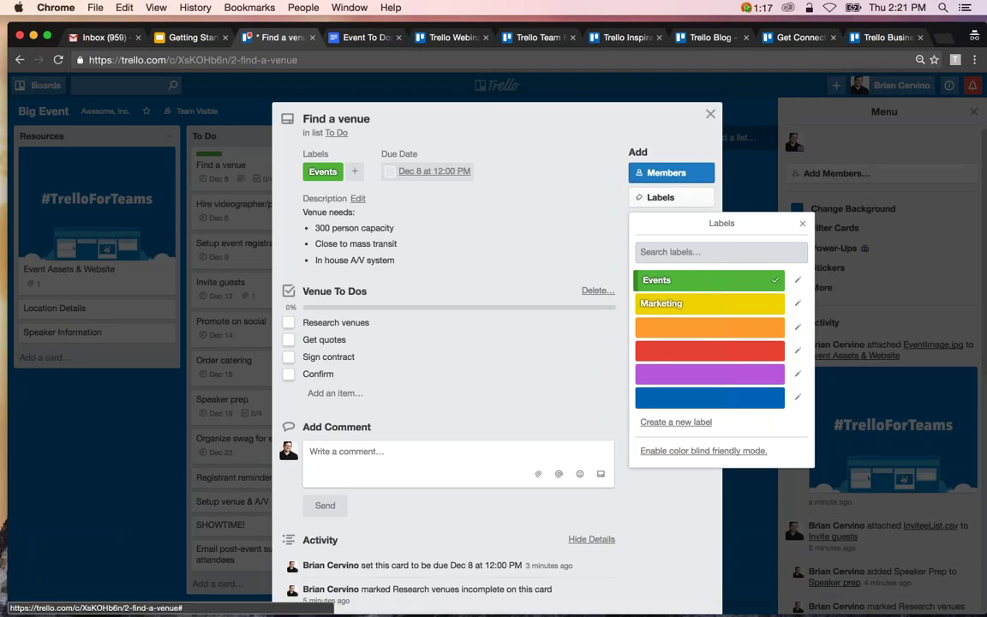
click(777, 201)
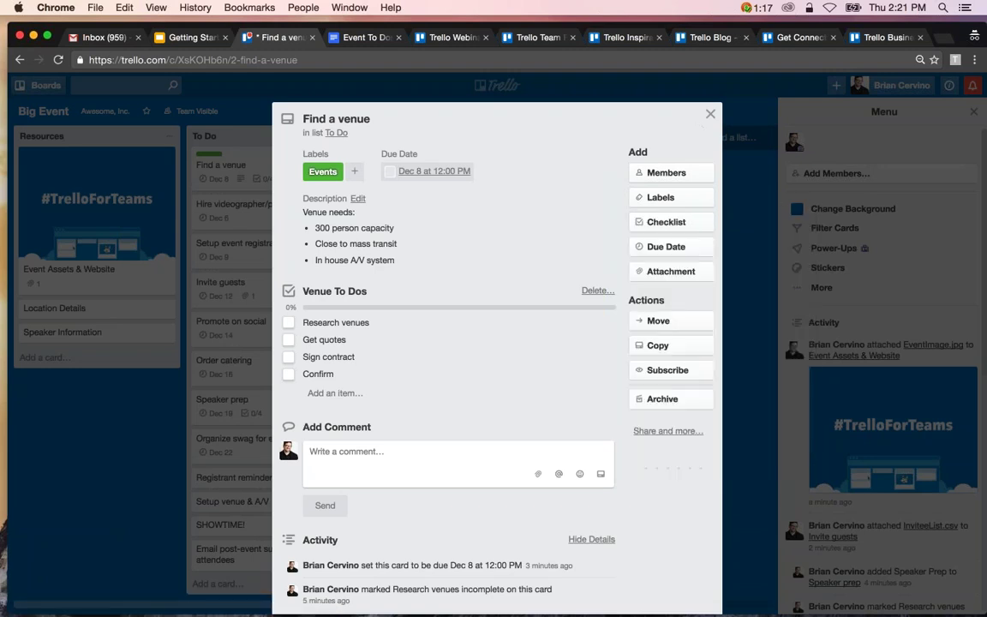
click(640, 101)
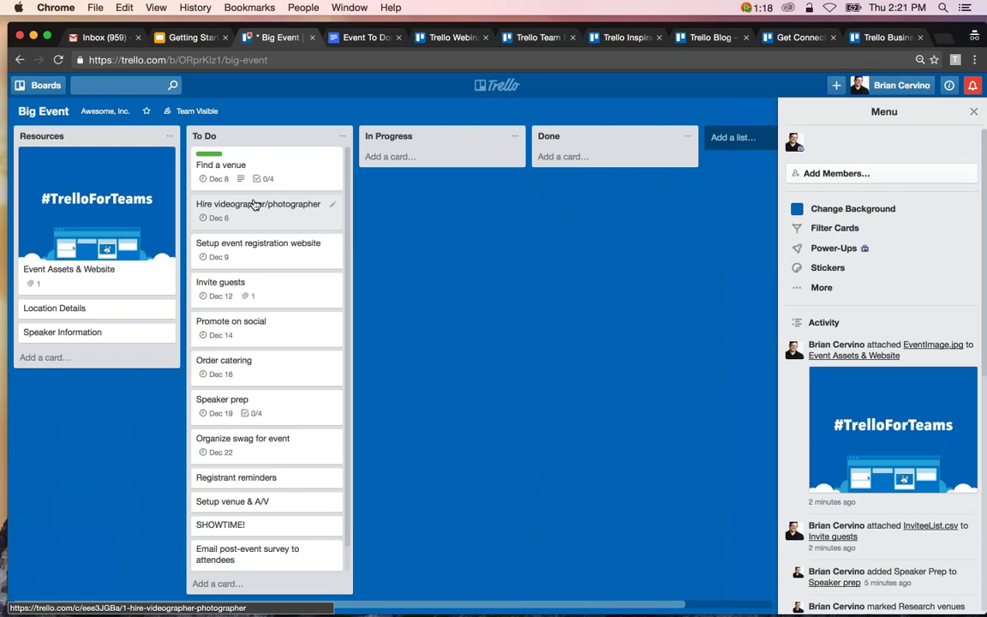
Label six To Do cards with Events or Marketing, e.g. Speaker prep Events, Invite guests Marketing.
key(1)
key(2)
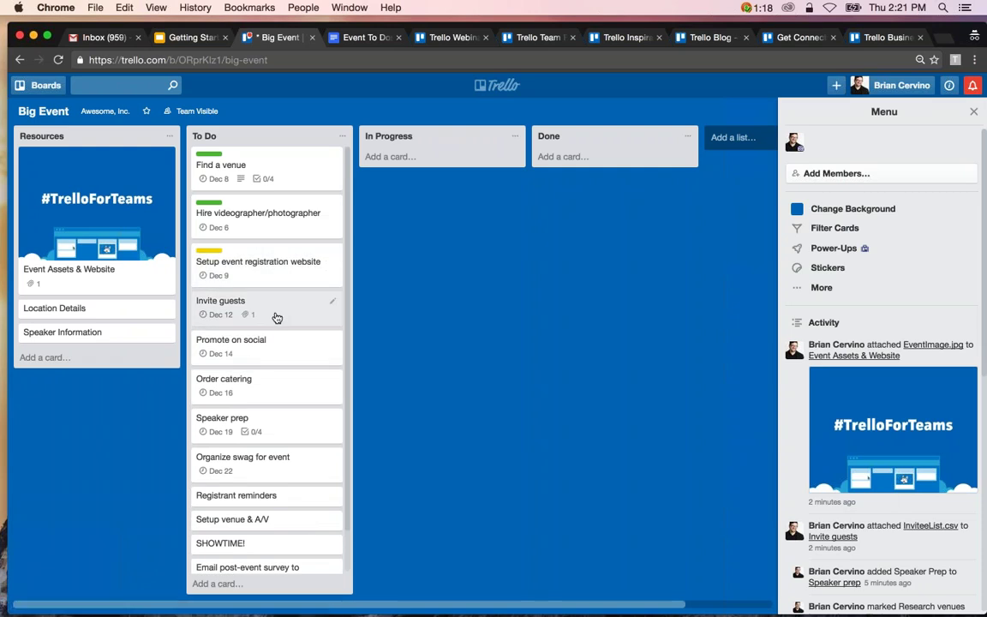
key(2)
key(2)
key(1)
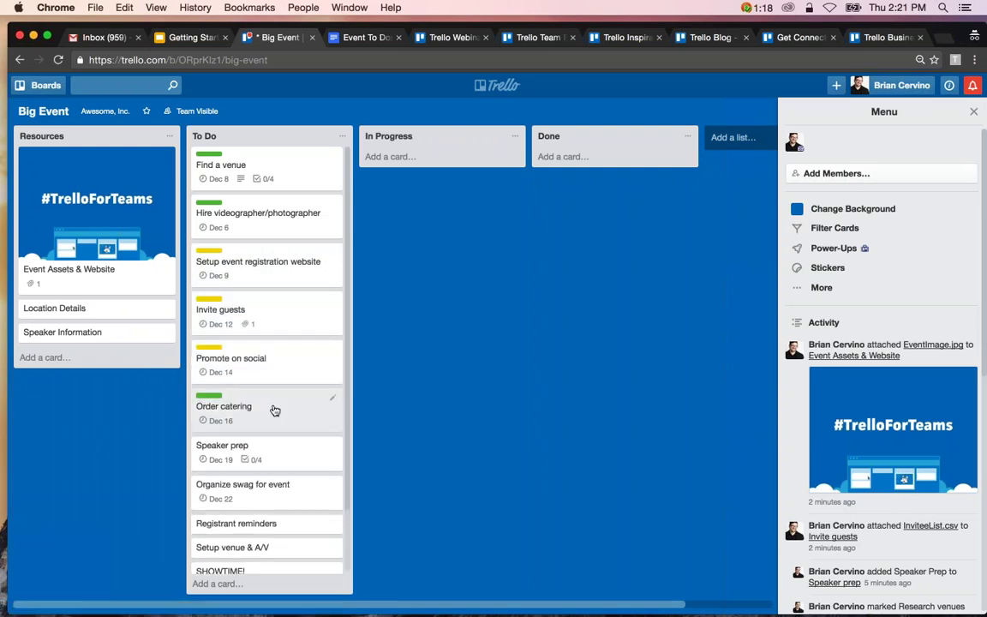
scroll(274, 410, down, 2)
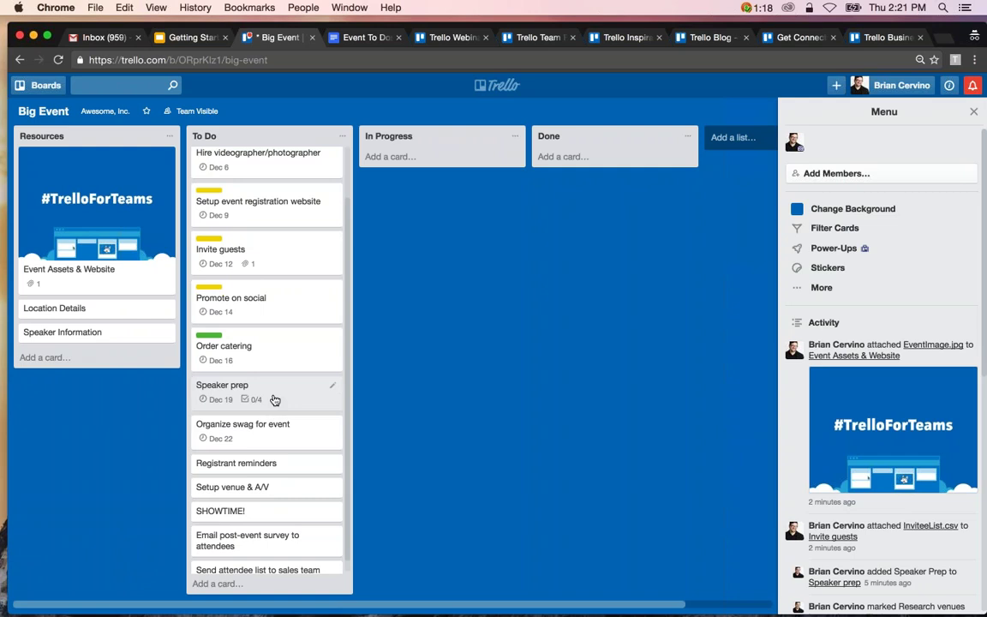
key(1)
key(2)
key(2)
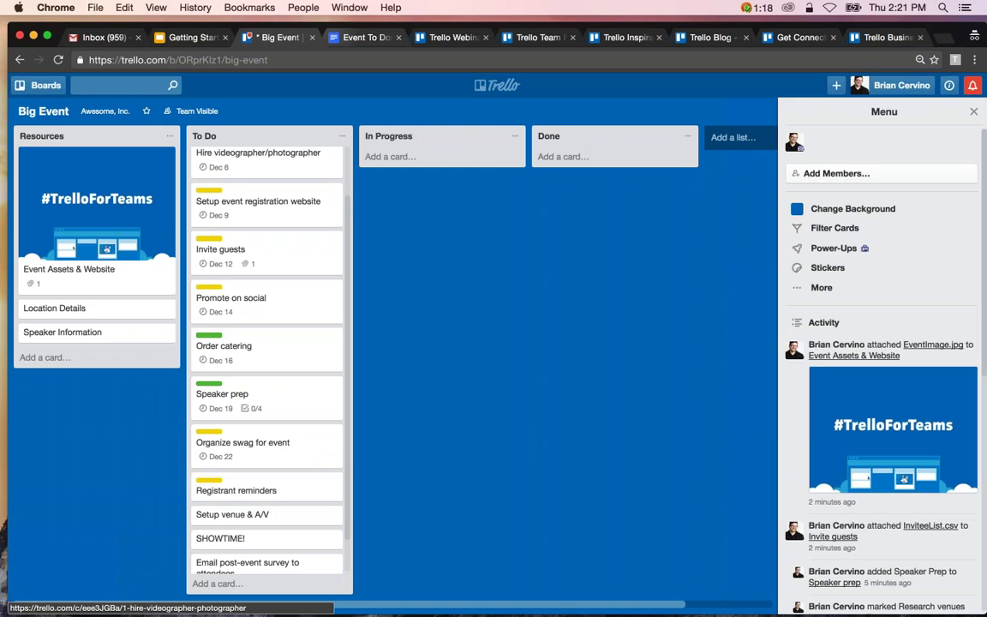
scroll(266, 266, up, 1)
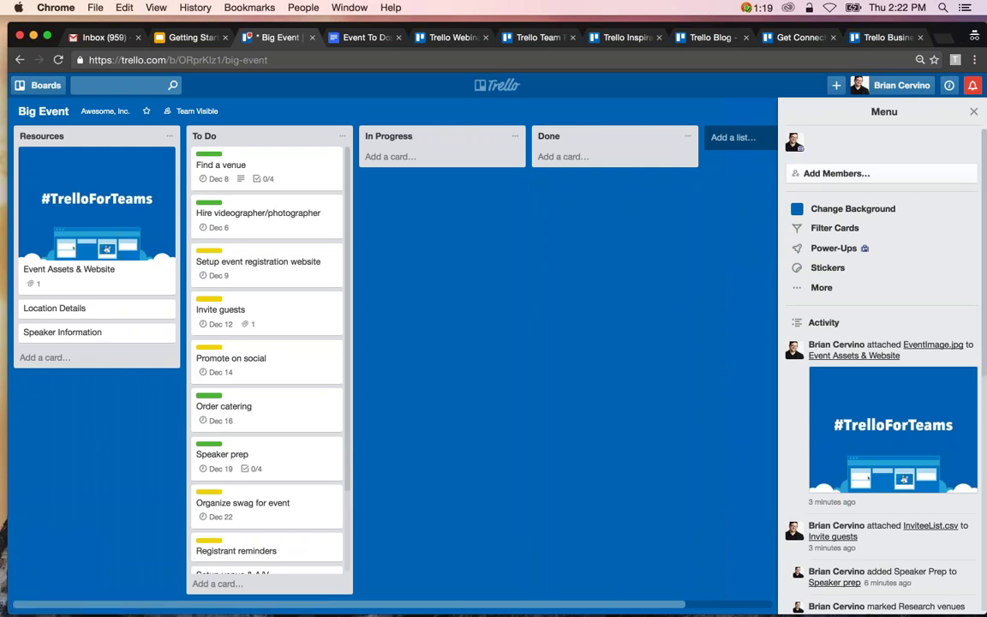
Add five Awesome, Inc. teammates to the Big Event board from the Add Members list.
click(900, 173)
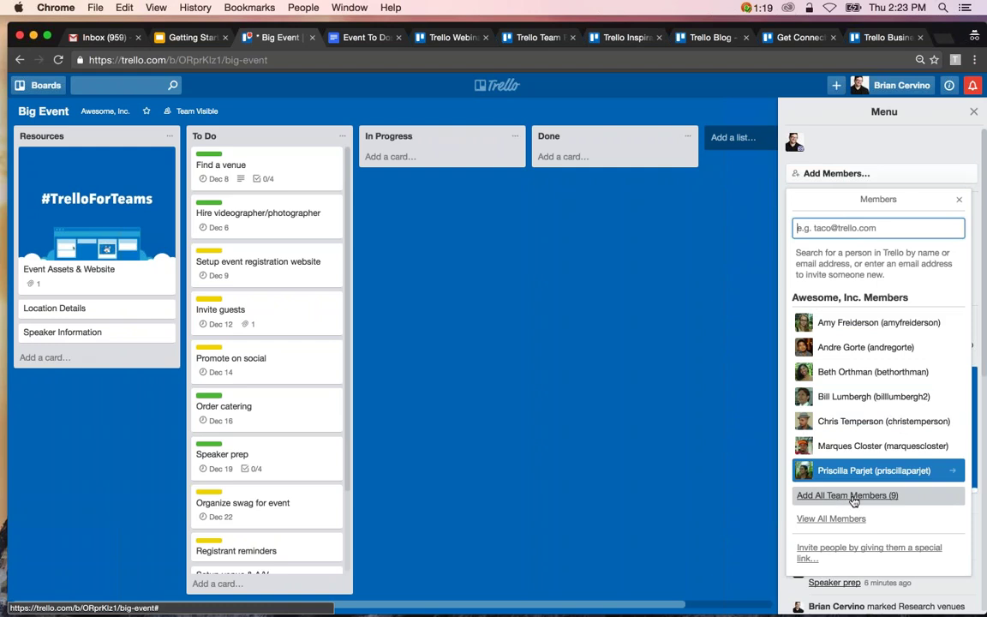
key(Up)
key(Up)
key(Up)
key(Up)
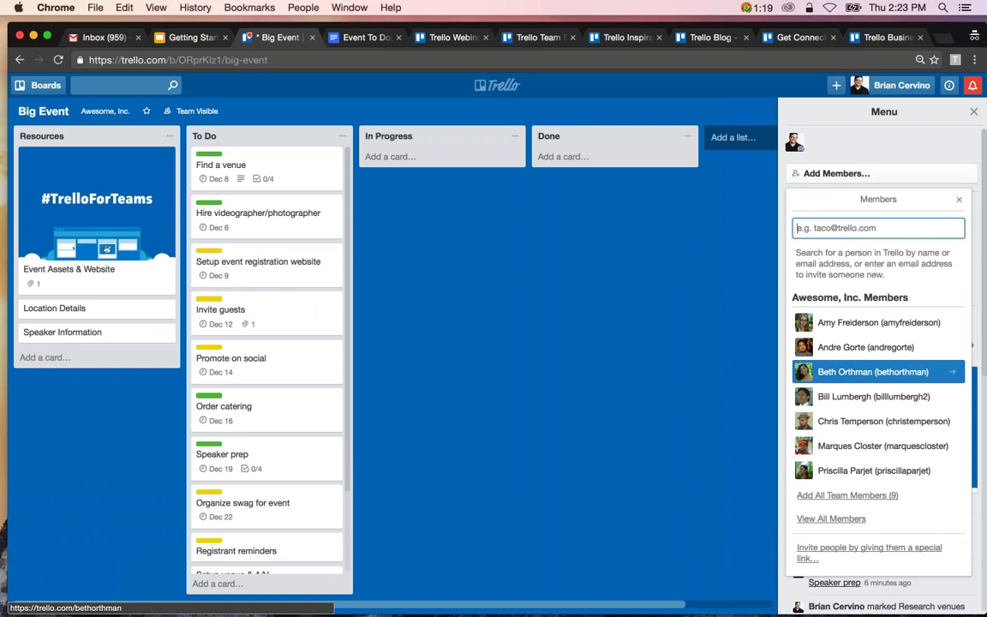
key(Up)
key(Up)
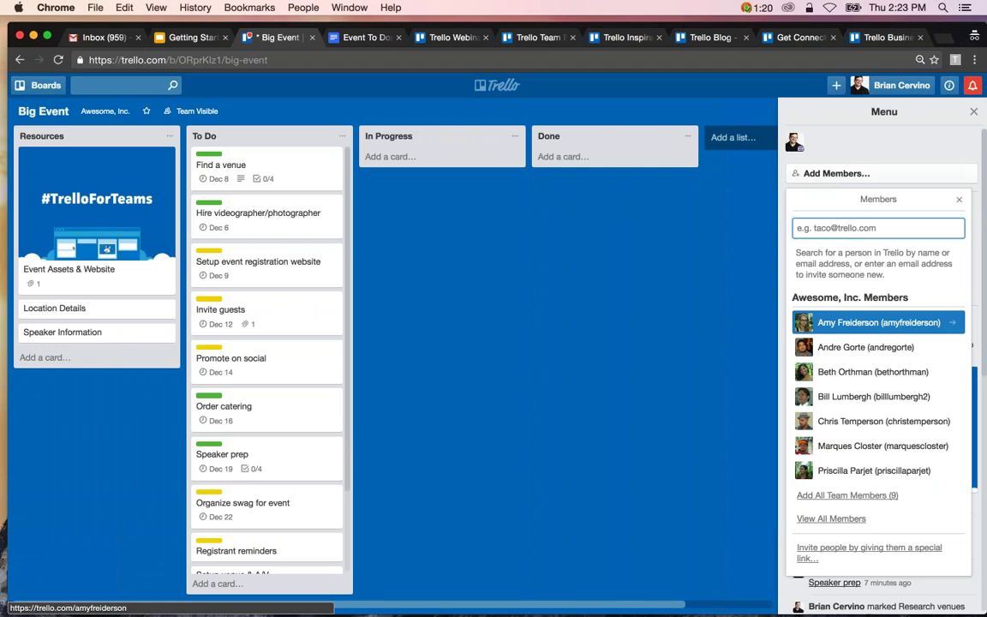
click(878, 322)
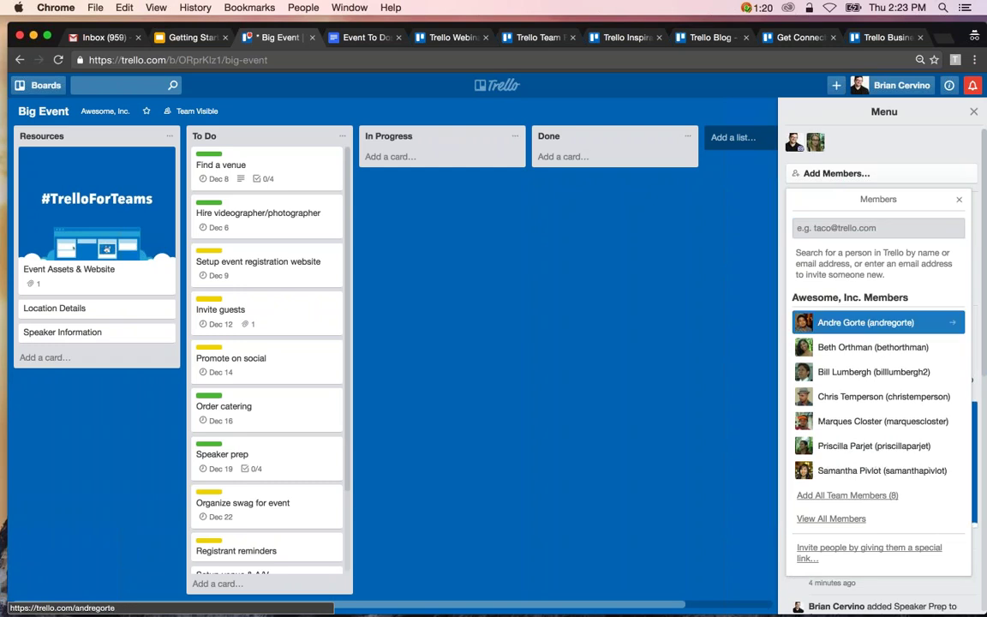
click(878, 322)
click(878, 322)
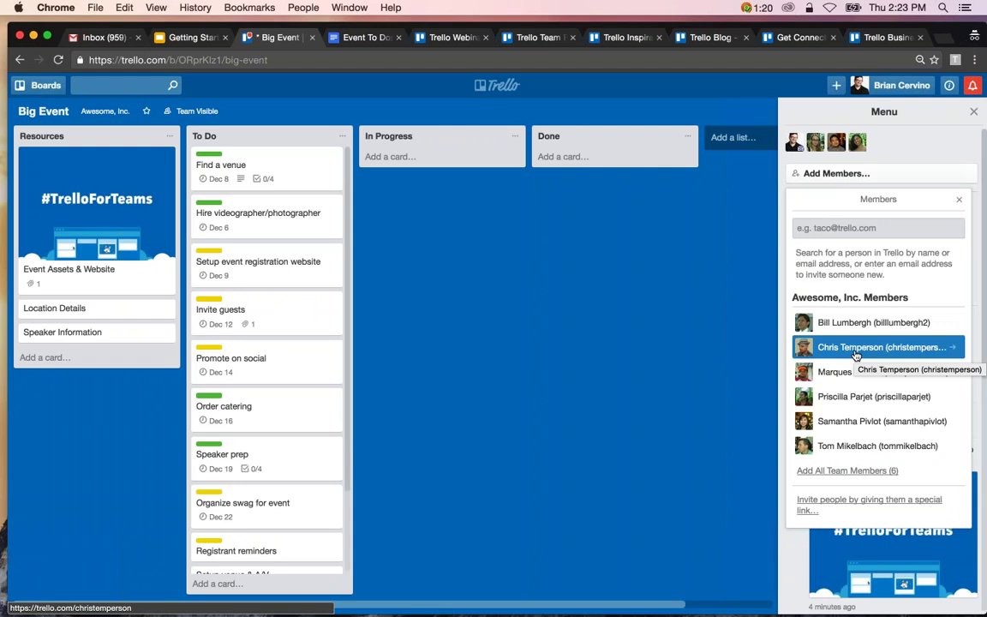
click(857, 347)
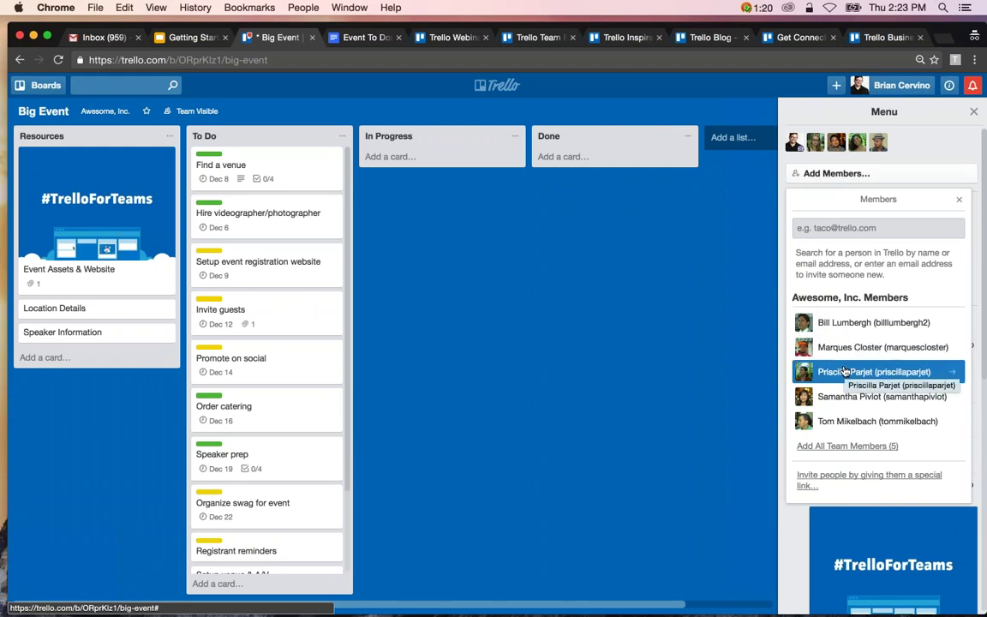
click(844, 371)
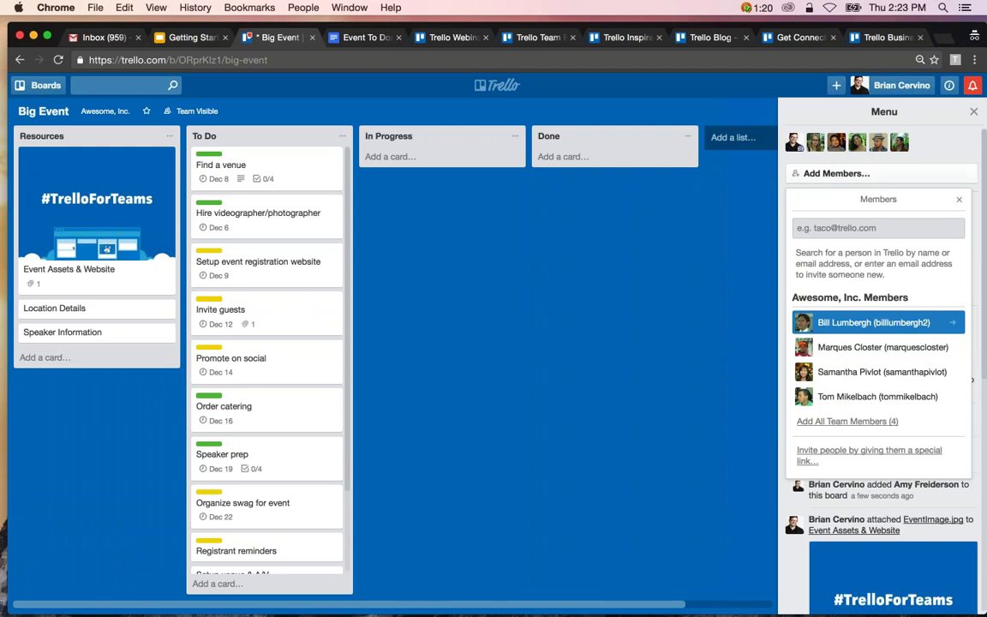
click(836, 228)
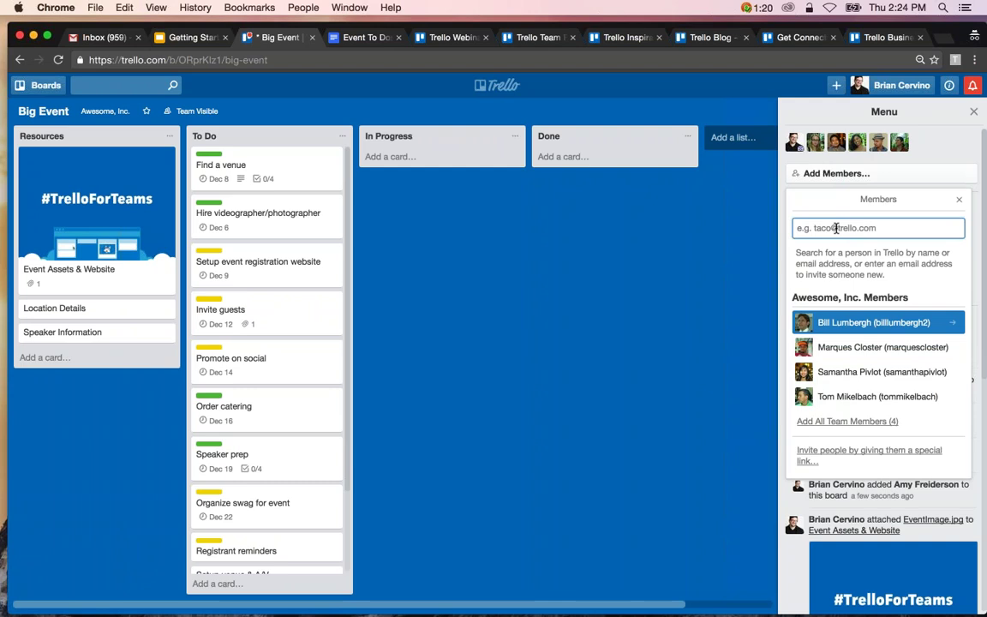
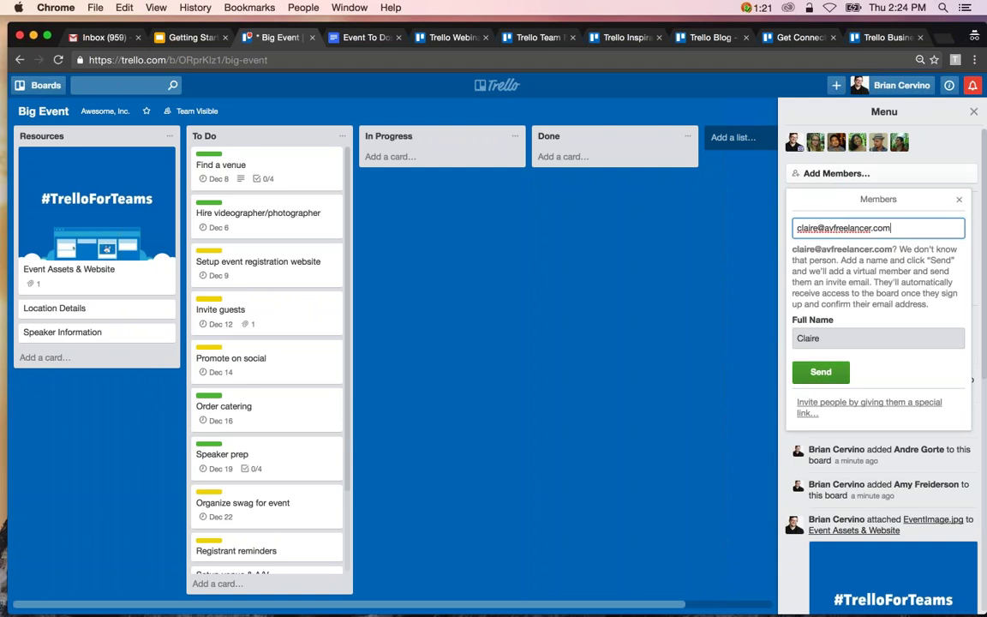
Send a Big Event board invitation to an outside collaborator's e-mail address.
click(821, 372)
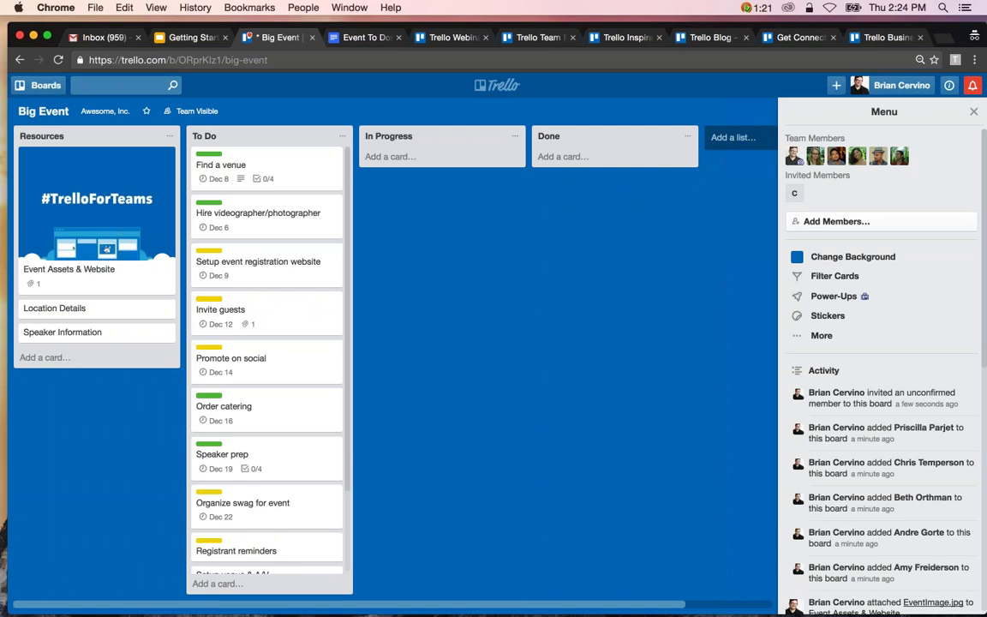
Change the second team member's board permissions to Admin.
mouse_move(801, 167)
click(815, 160)
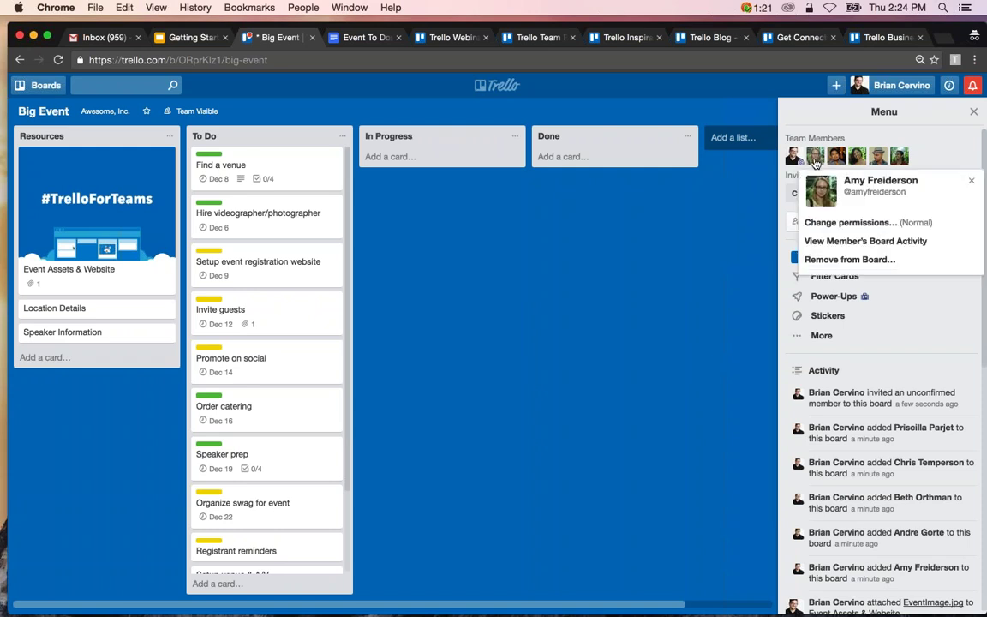
click(835, 223)
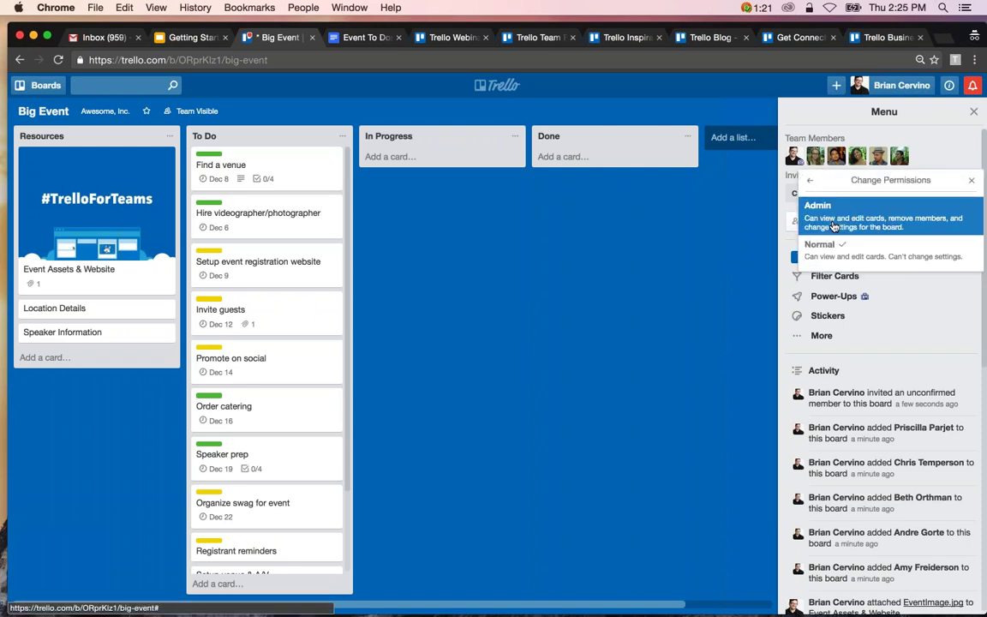
click(834, 224)
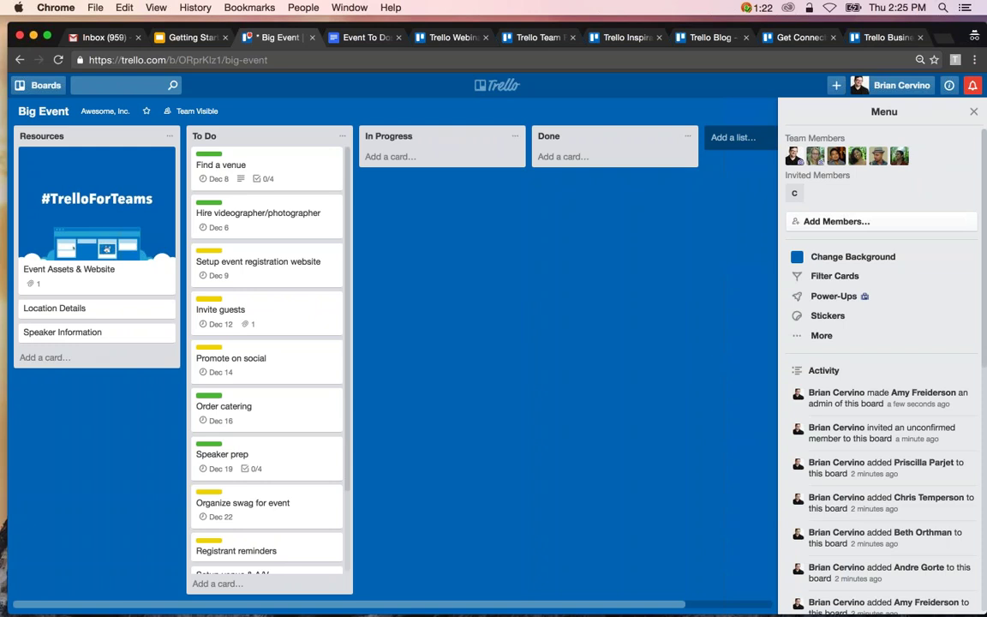
click(814, 156)
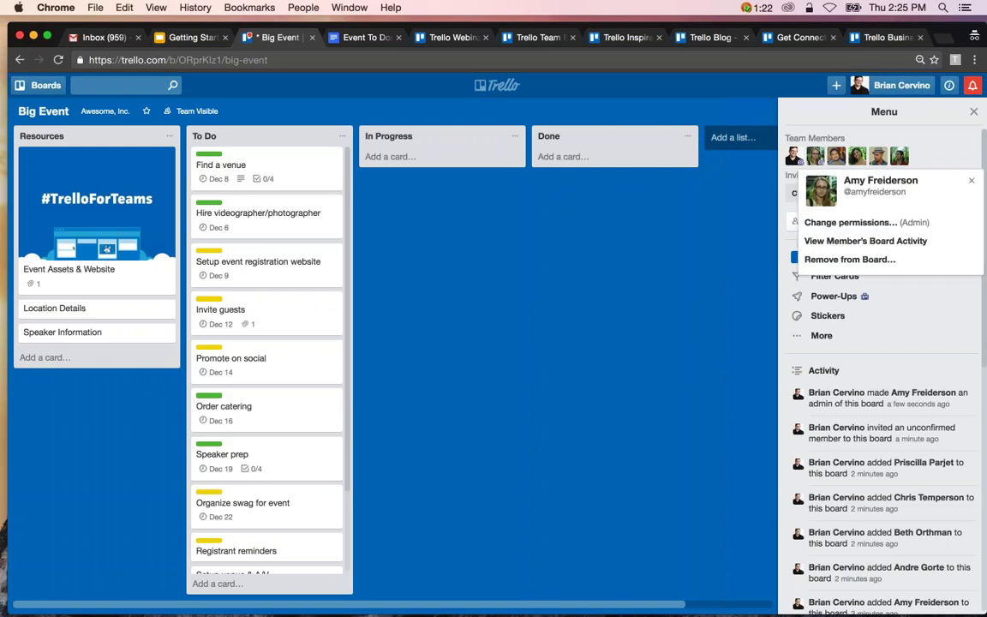
click(972, 180)
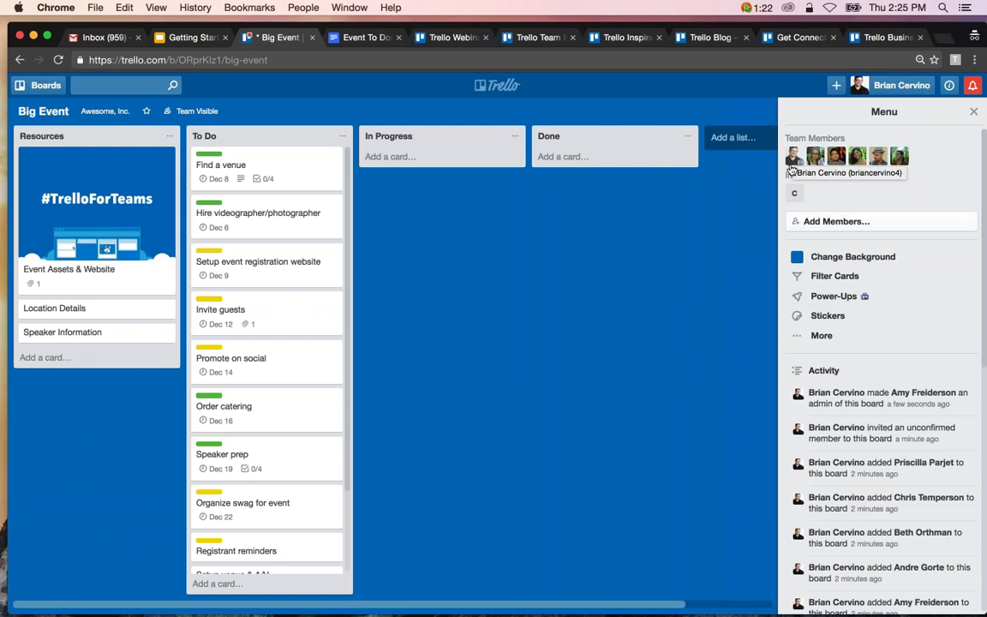
Assign teammates to several To Do cards and join Find a venue and Order catering yourself.
drag(792, 168, 330, 230)
drag(836, 155, 298, 332)
drag(879, 155, 295, 391)
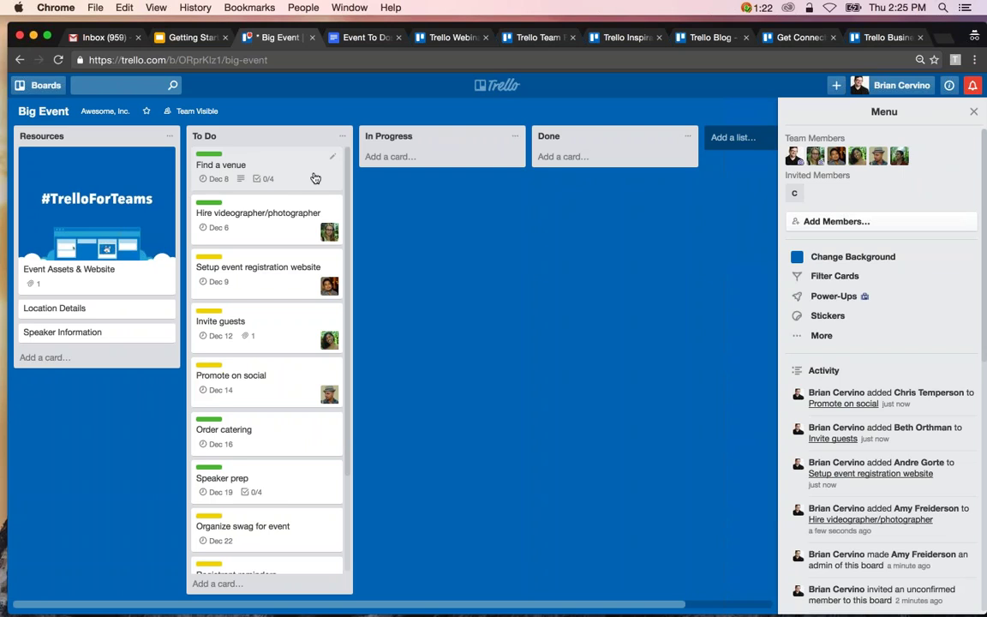
key(space)
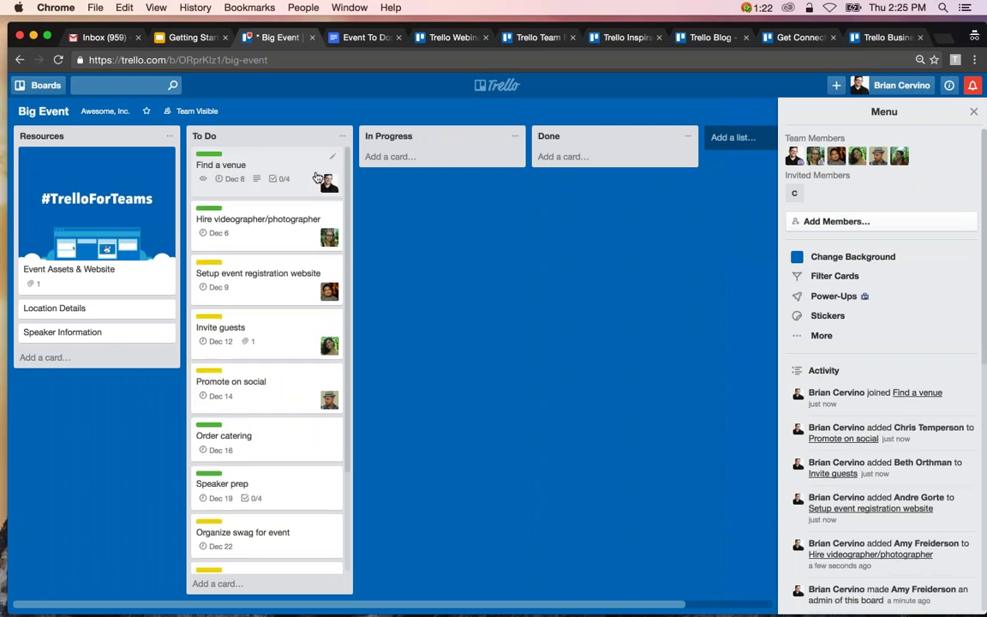
key(space)
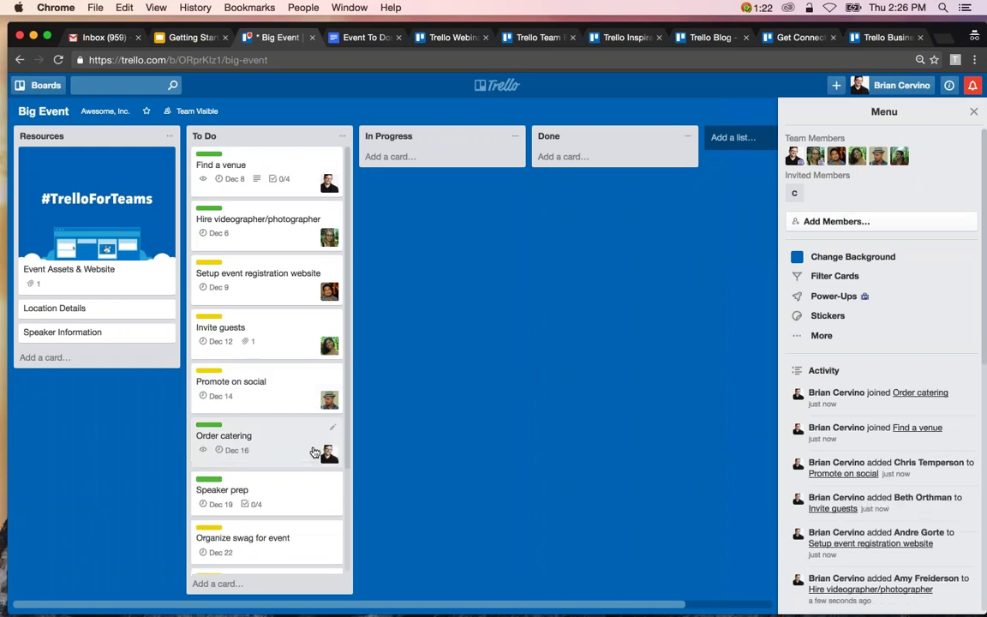
scroll(315, 452, down, 2)
scroll(314, 452, down, 2)
drag(899, 155, 321, 393)
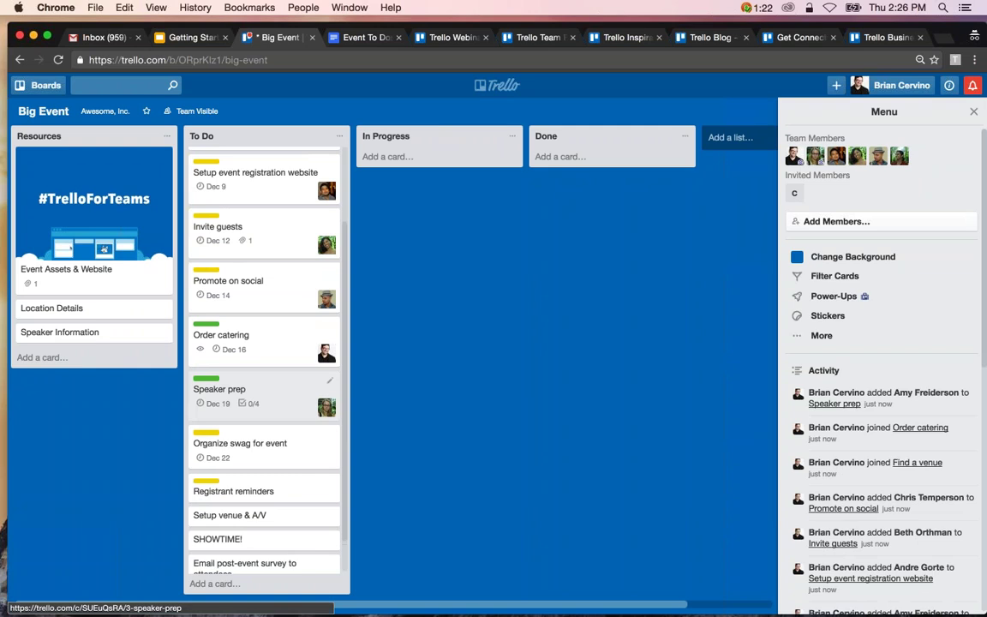
scroll(321, 393, up, 3)
scroll(320, 463, down, 3)
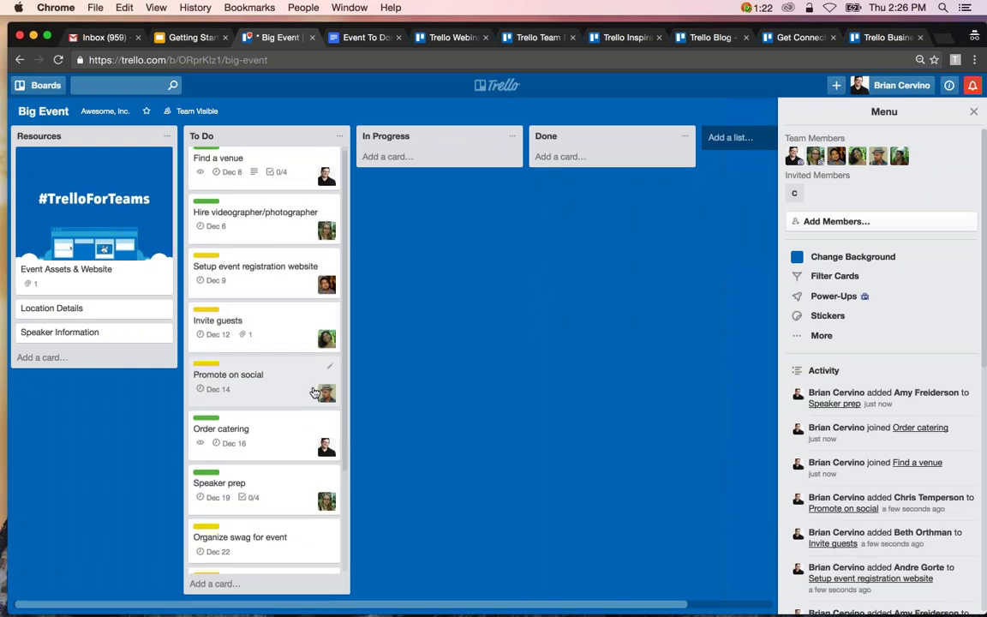
Open Organize swag for event and add two teammates as its card members.
click(318, 485)
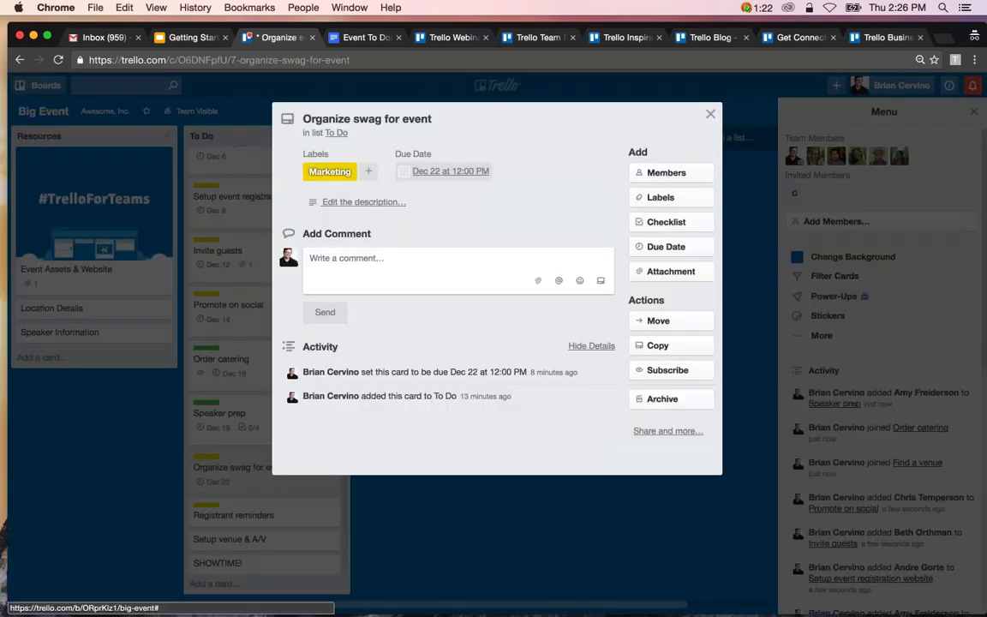
click(705, 174)
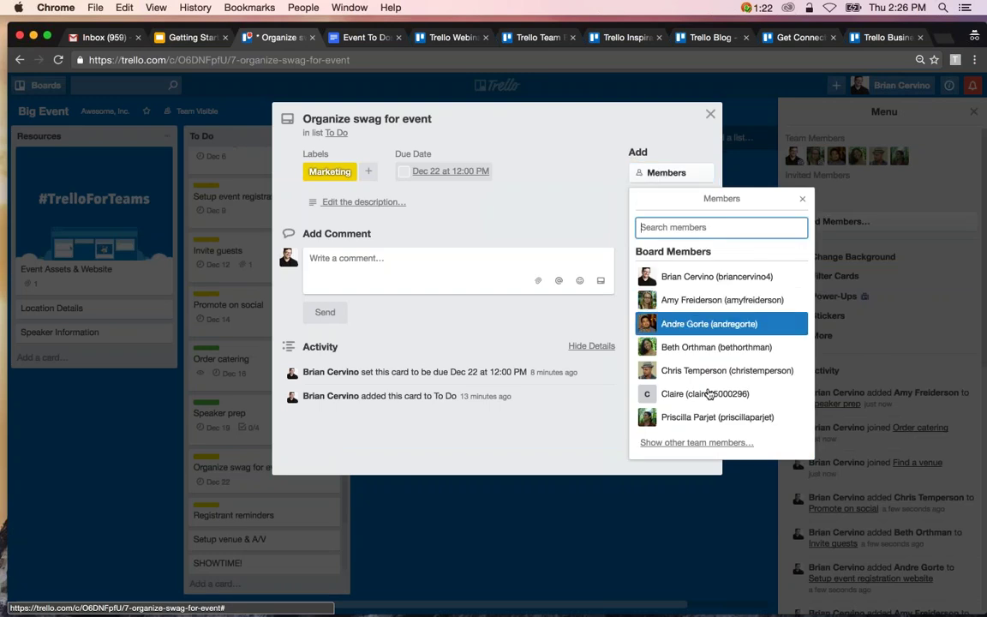
click(704, 417)
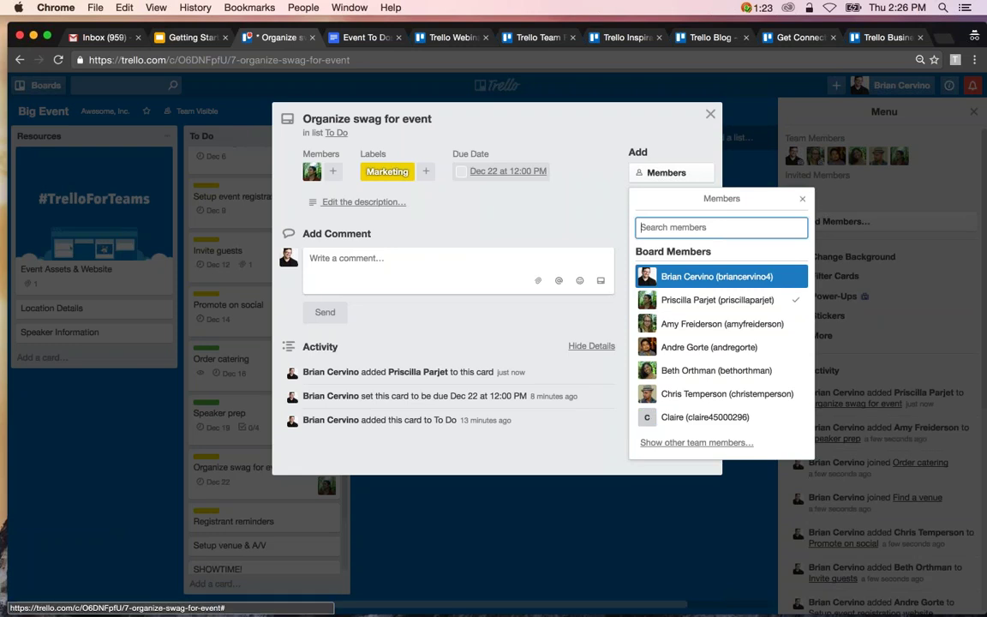
click(744, 323)
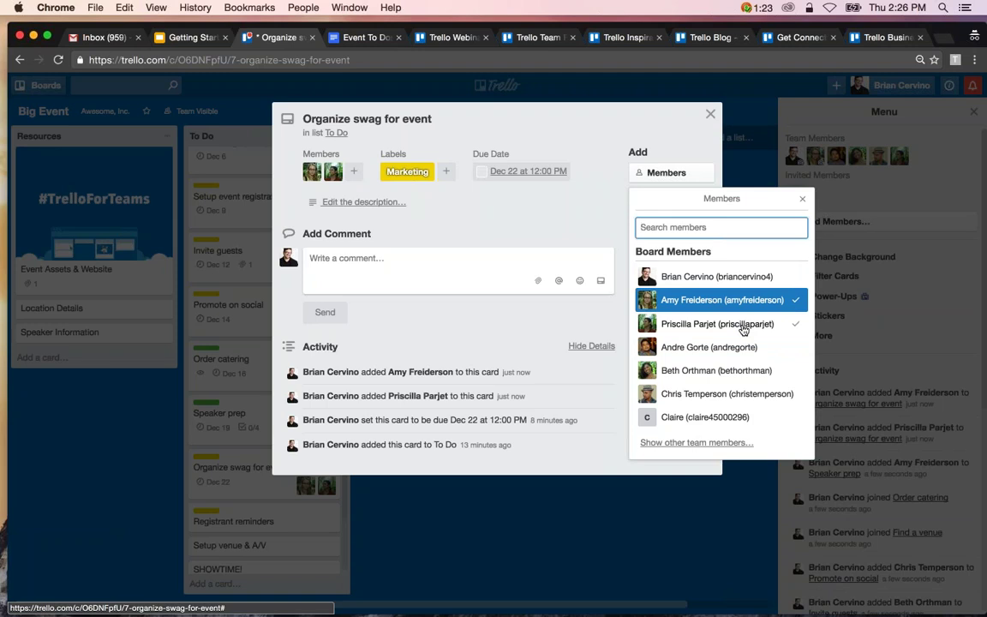
click(803, 200)
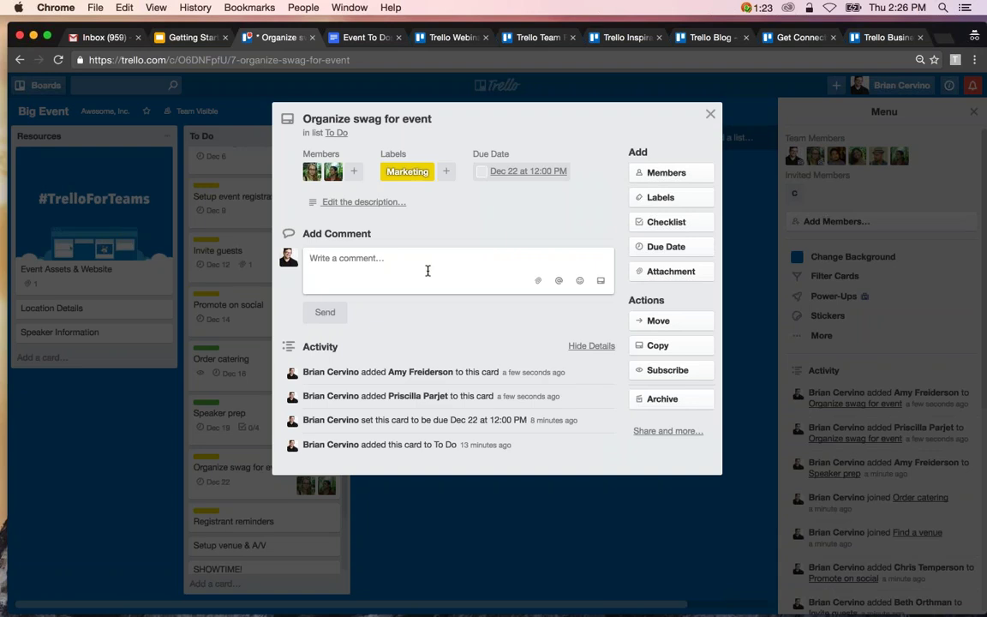
Post a comment mentioning a teammate: 'Let me know if I can help out at all!'.
text(@pri)
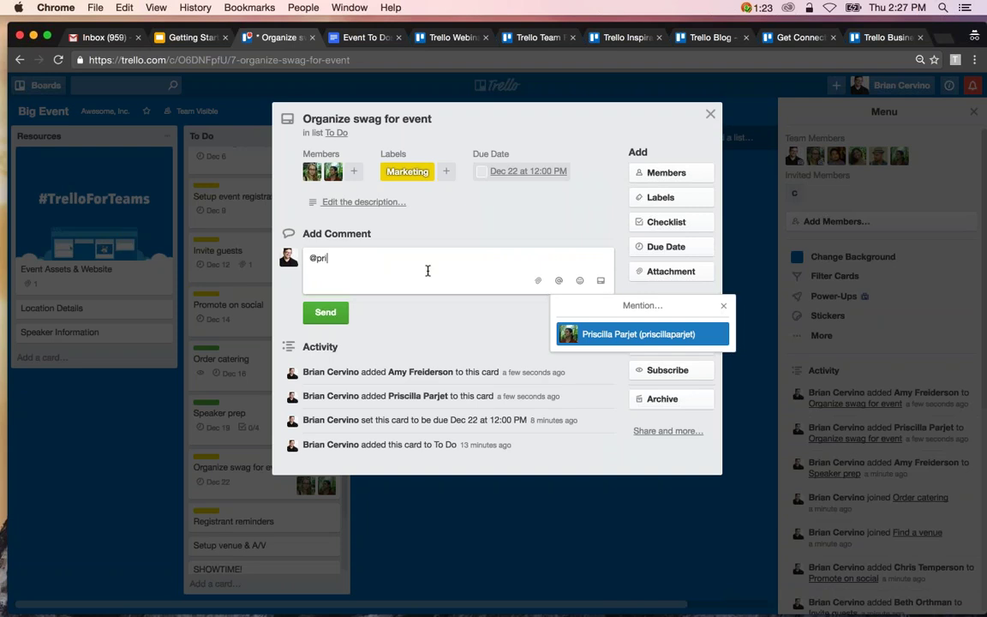
key(Return)
text(Let )
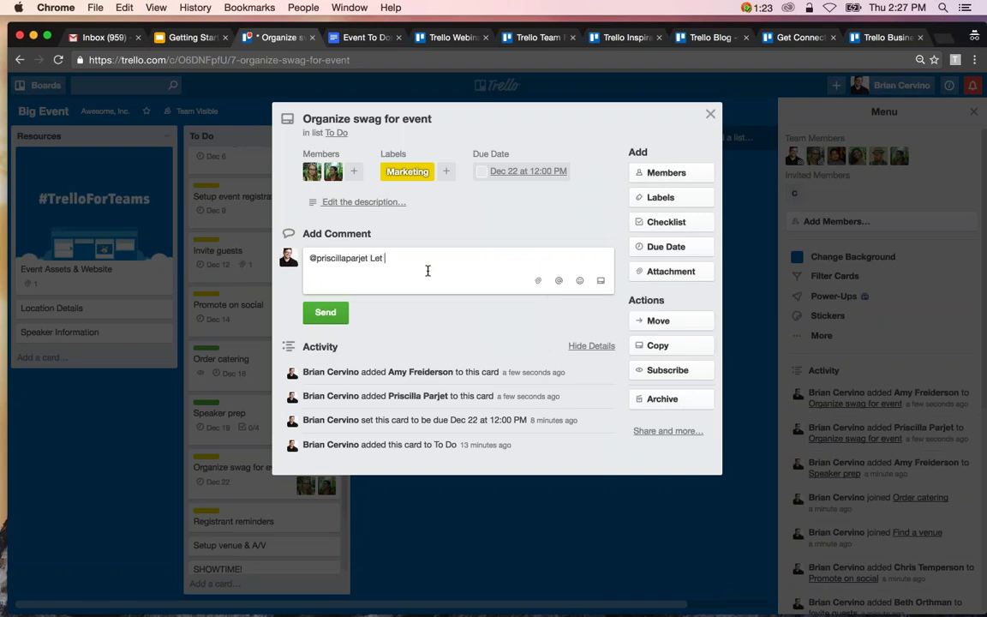
text(me know if I can help out at all!)
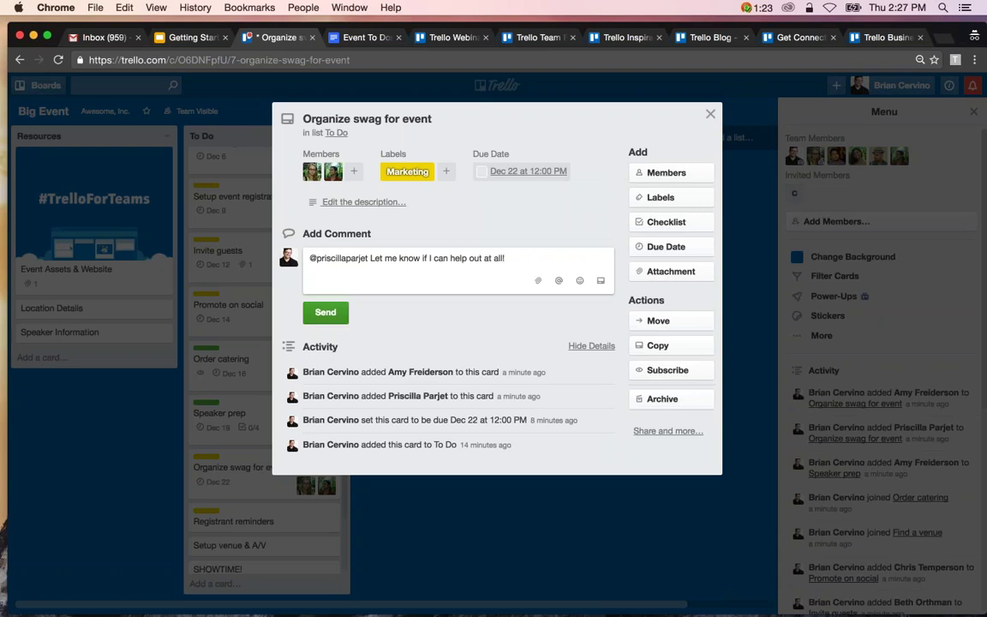
key(Return)
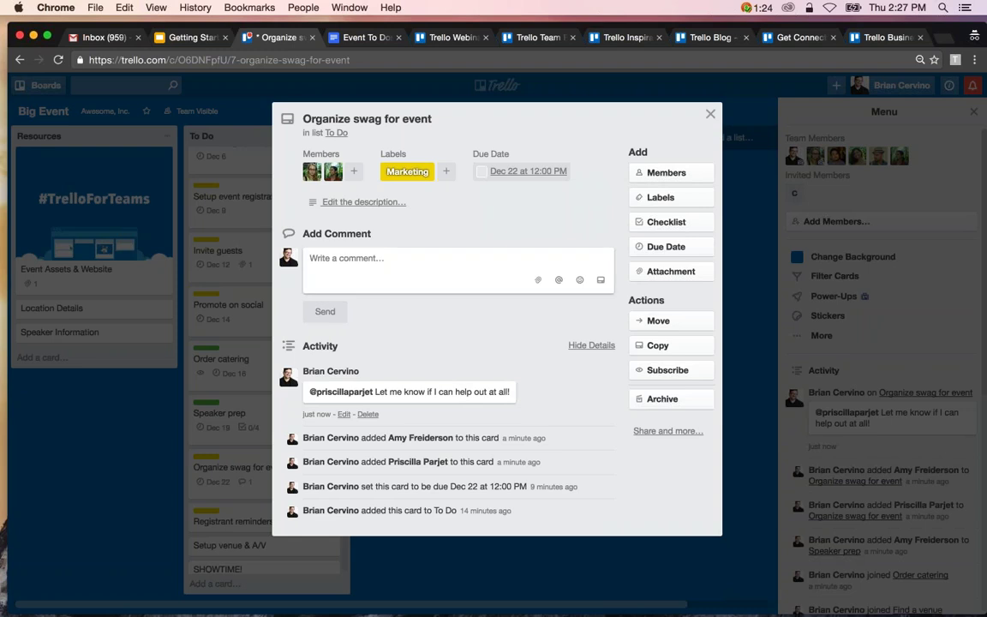
click(385, 264)
text(@card)
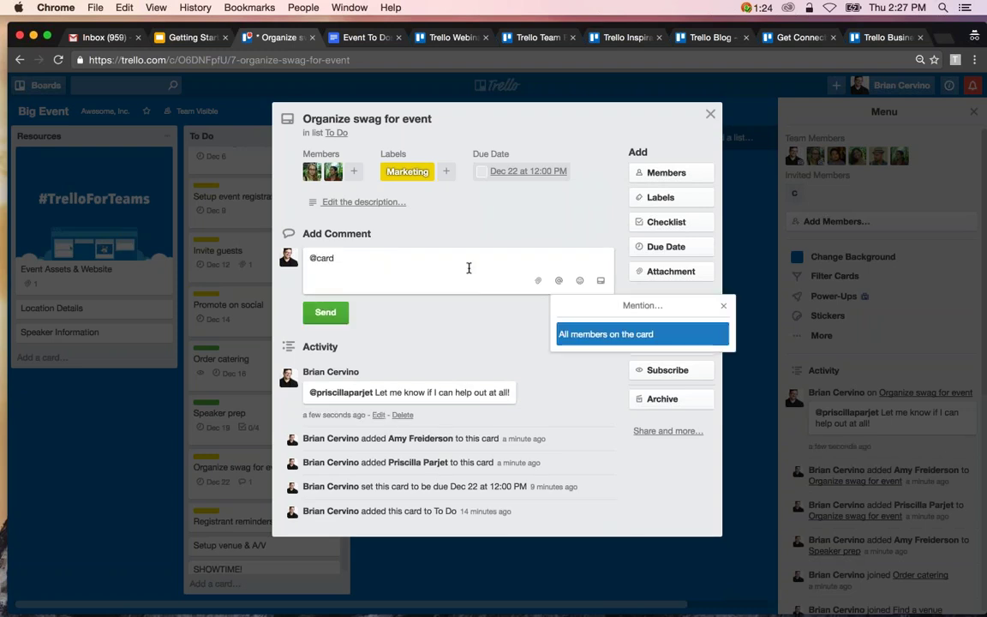
text( @board)
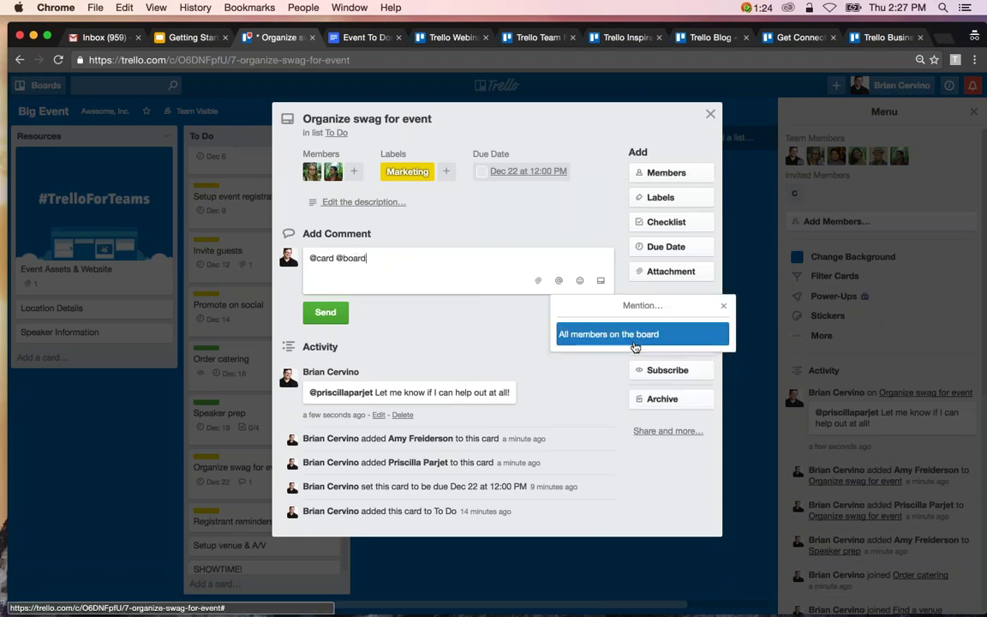
click(634, 344)
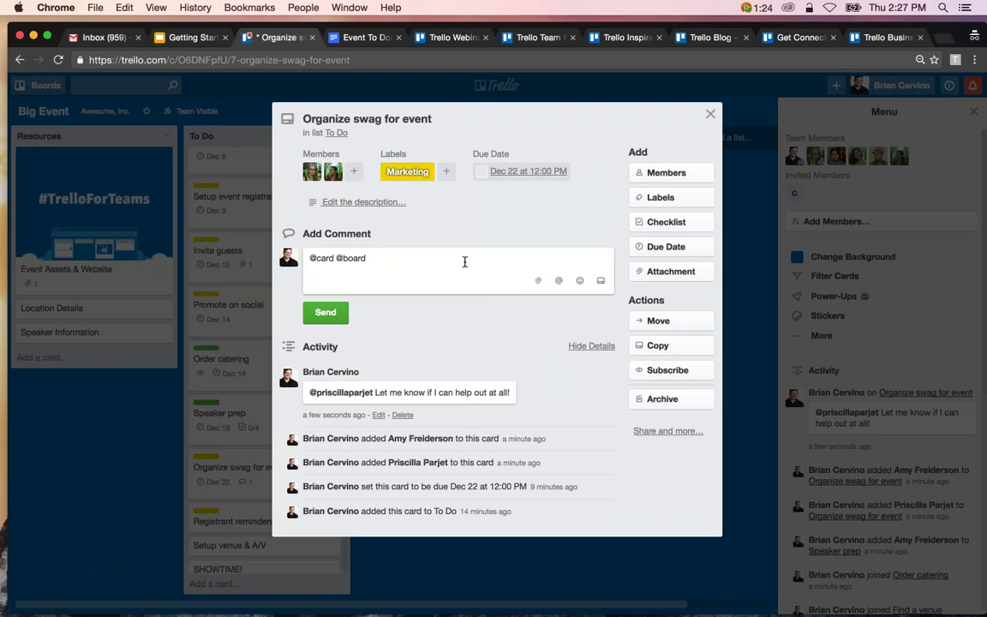
drag(367, 257, 309, 255)
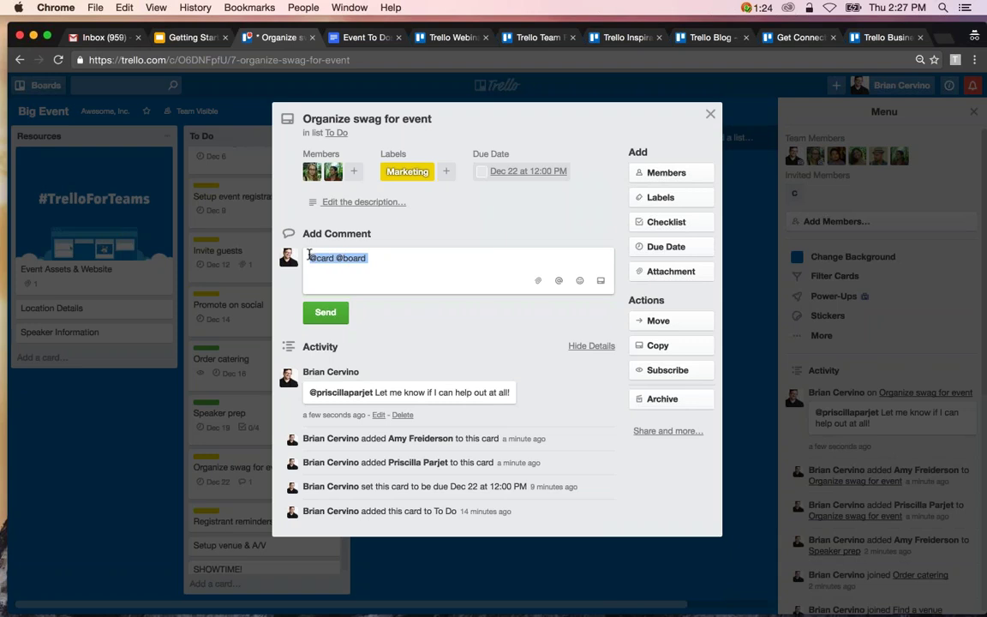
key(BackSpace)
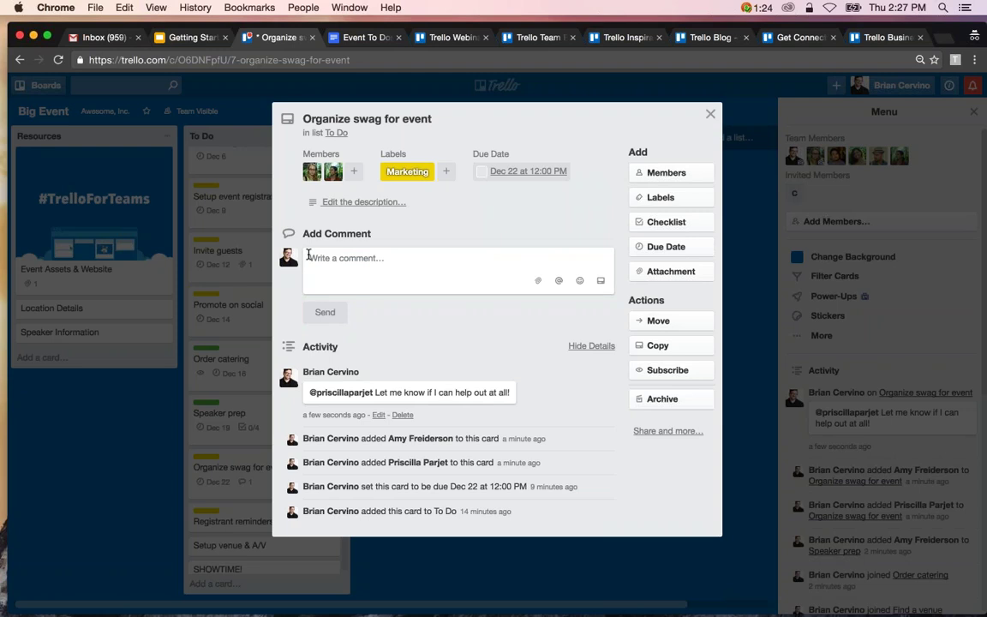
click(270, 254)
Drag Find a venue, Hire videographer/photographer and Setup event registration website cards to In Progress.
scroll(270, 254, up, 1)
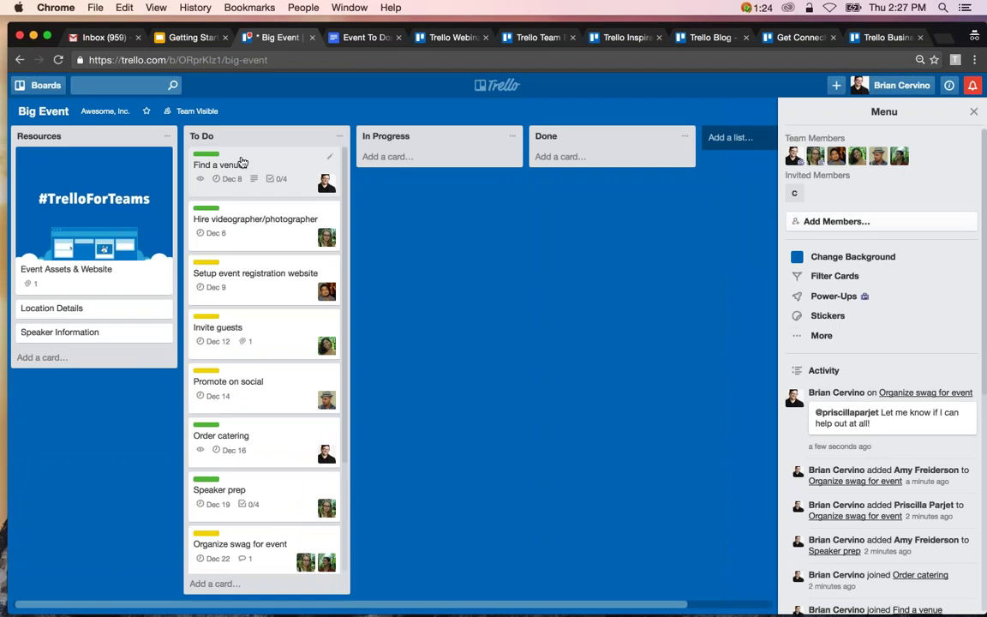
drag(241, 163, 414, 165)
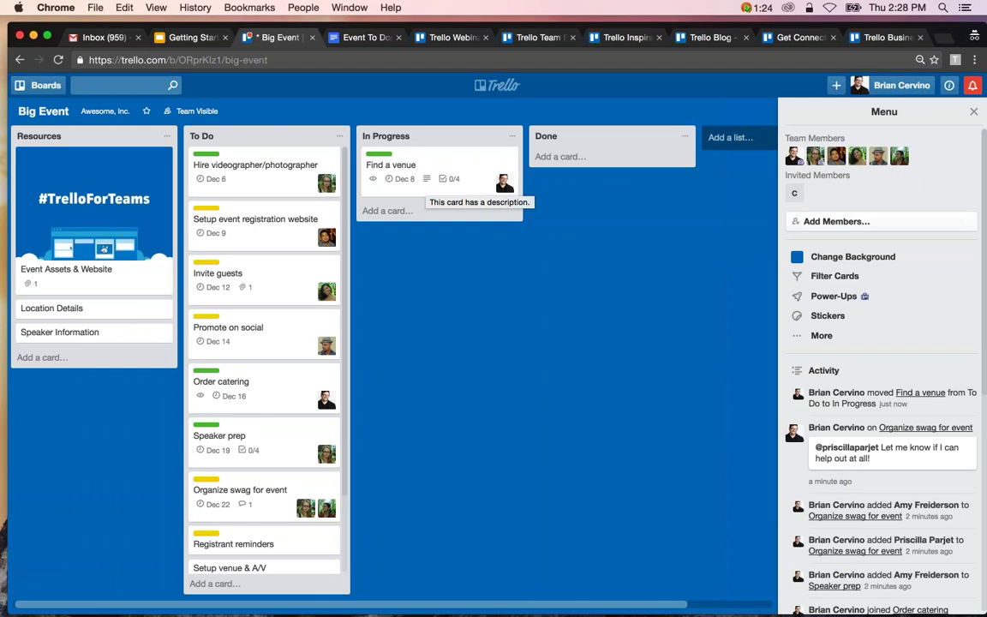
drag(257, 167, 428, 168)
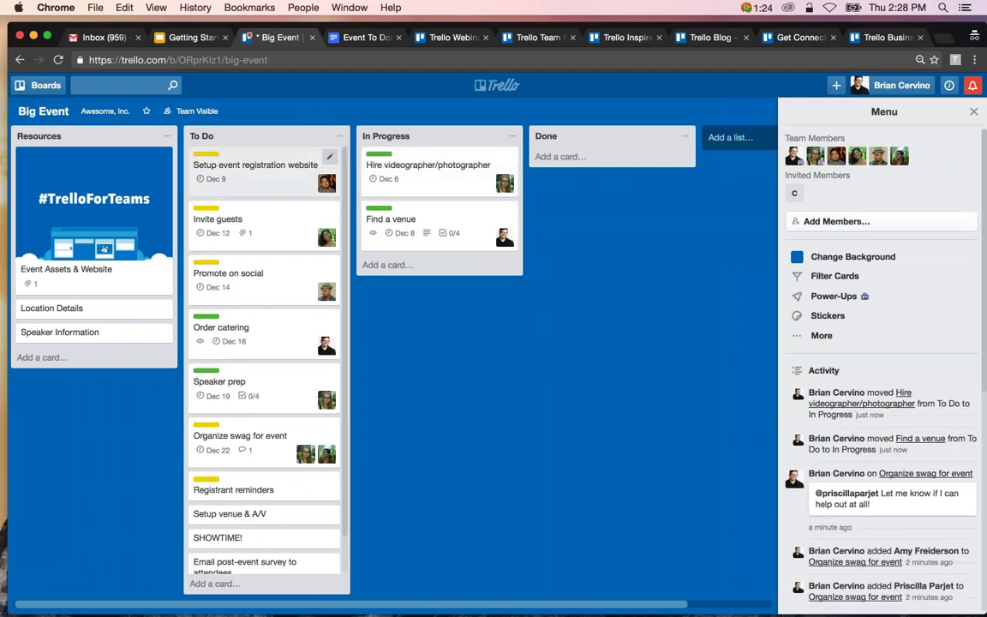
drag(261, 190, 437, 182)
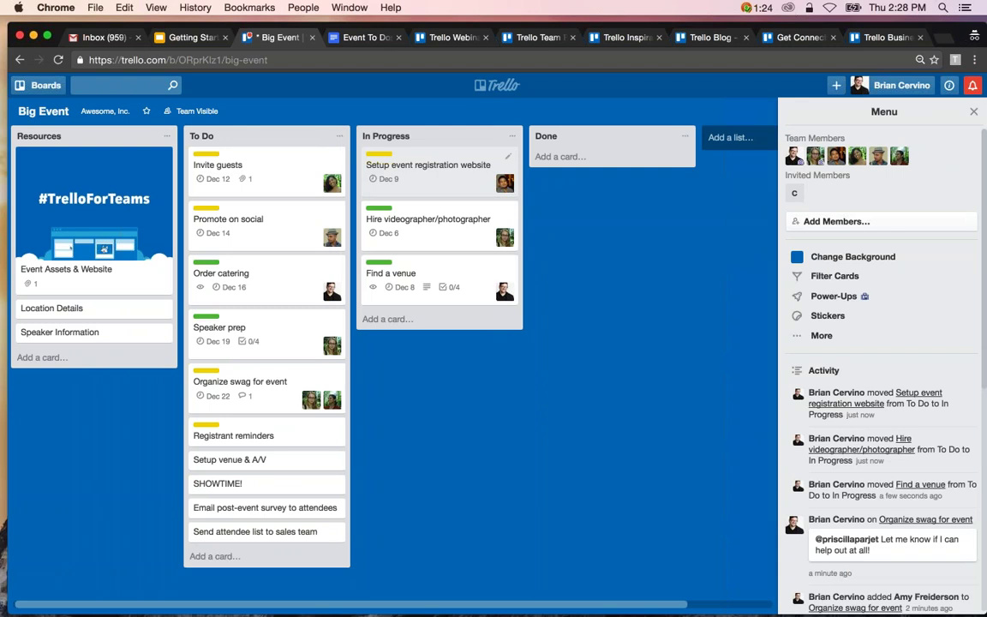
Tick Research venues, Get quotes, Sign contract and Confirm on Find a venue, then drag it to Done.
click(427, 267)
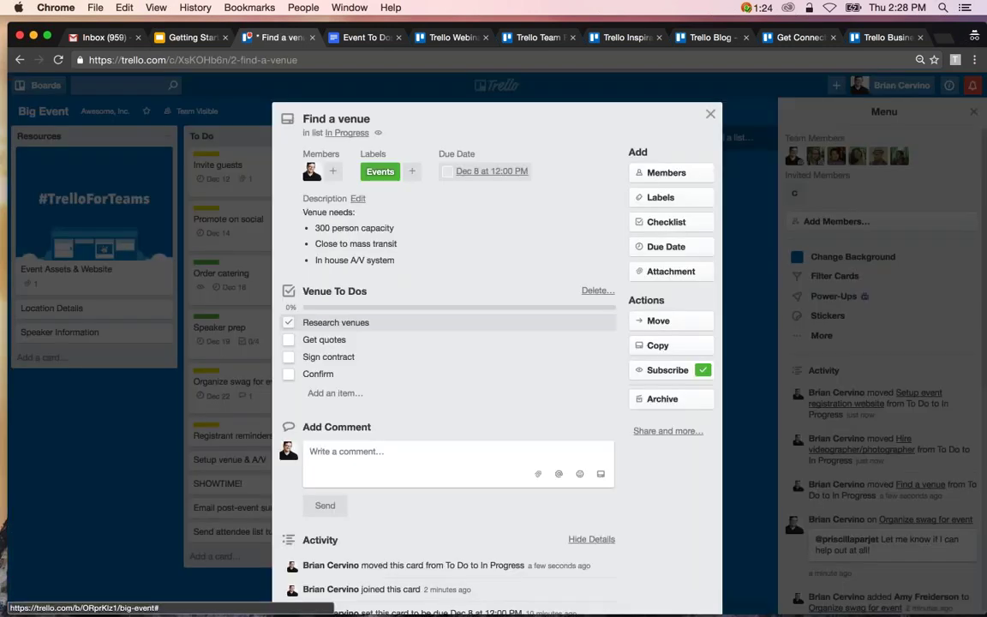
click(289, 322)
click(289, 340)
click(289, 357)
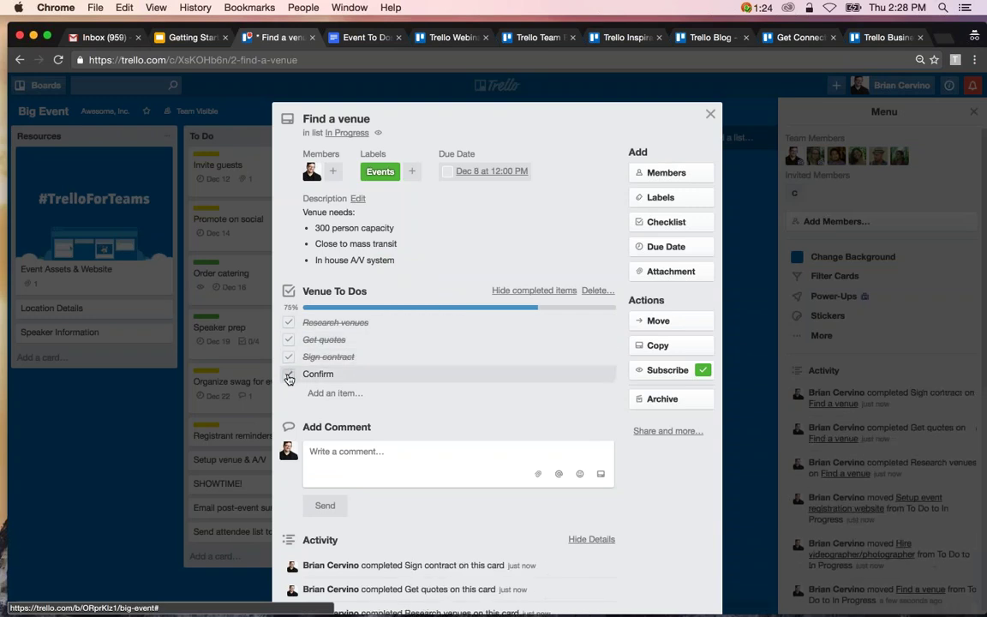
click(289, 373)
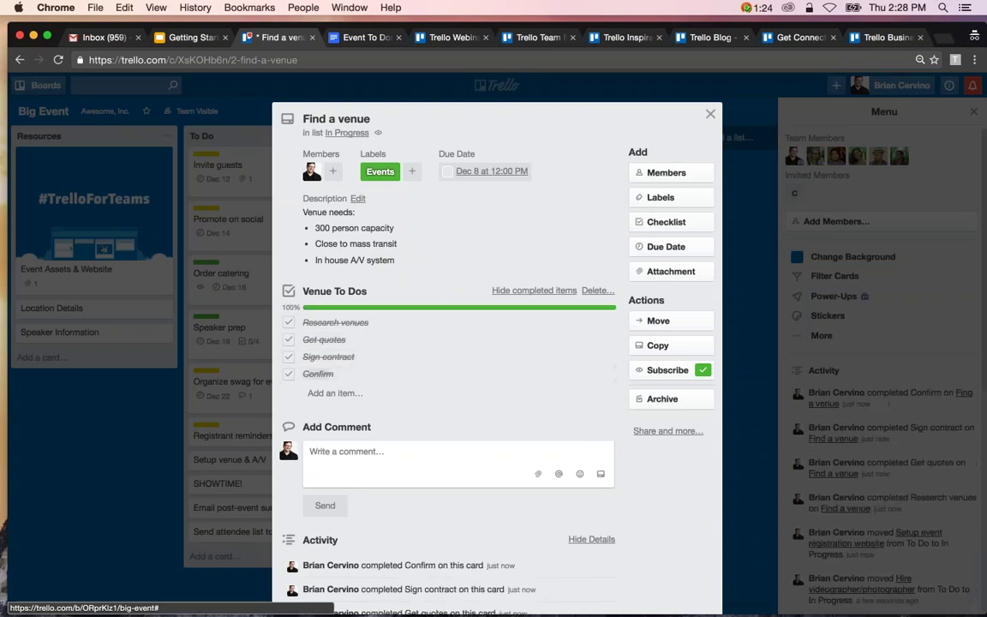
click(710, 114)
drag(458, 275, 631, 167)
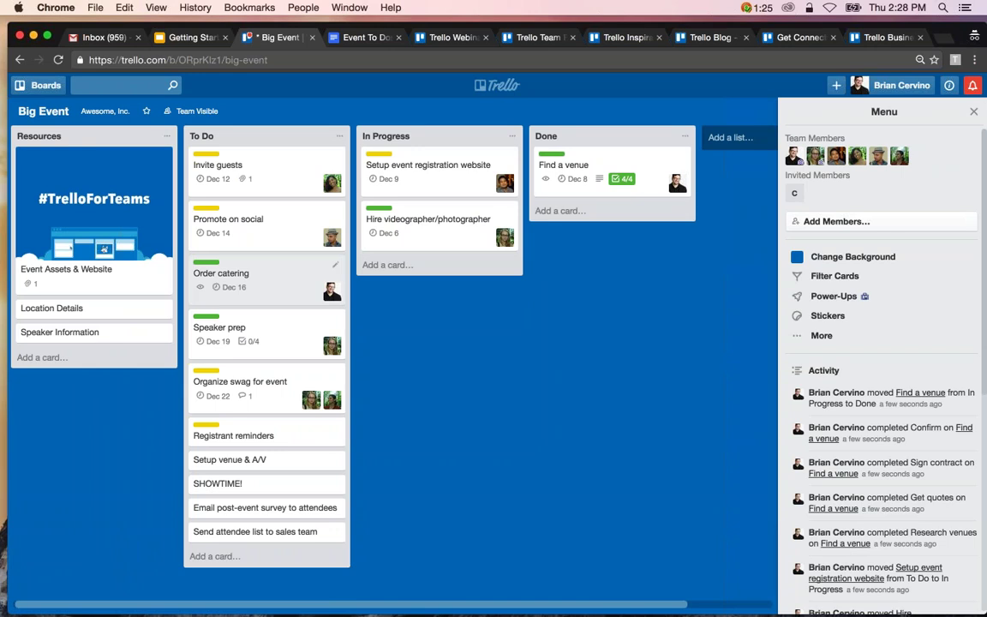
Drag Order catering into In Progress, view the board settings, and return to the main menu.
drag(257, 279, 429, 278)
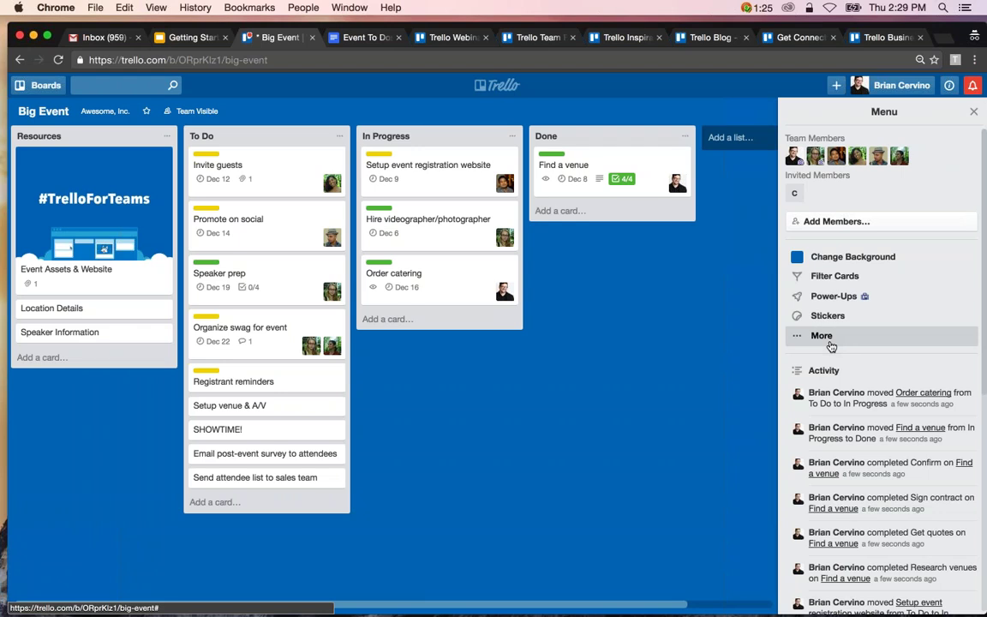
click(822, 336)
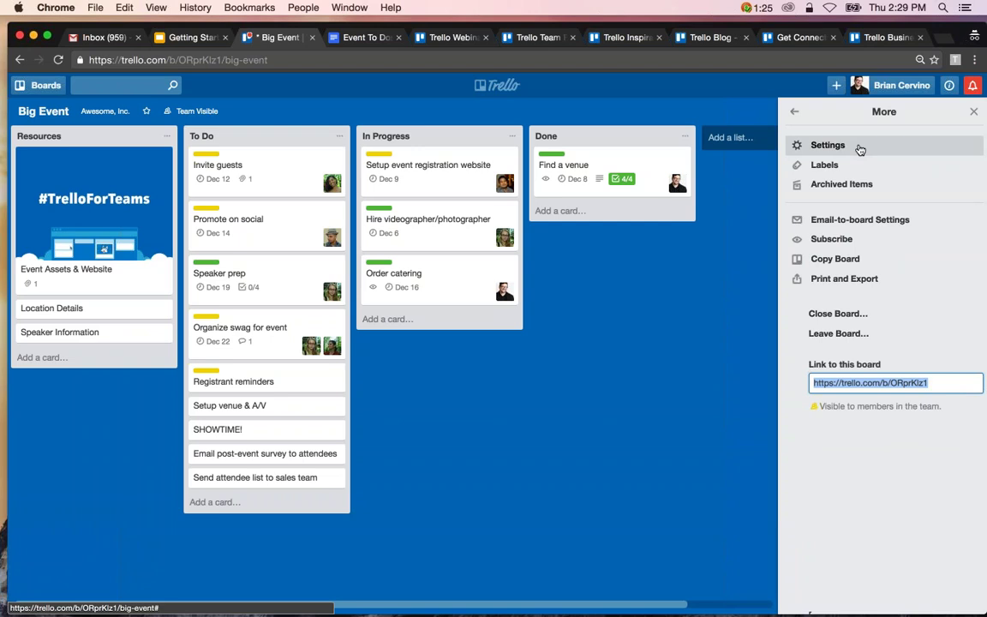
click(860, 150)
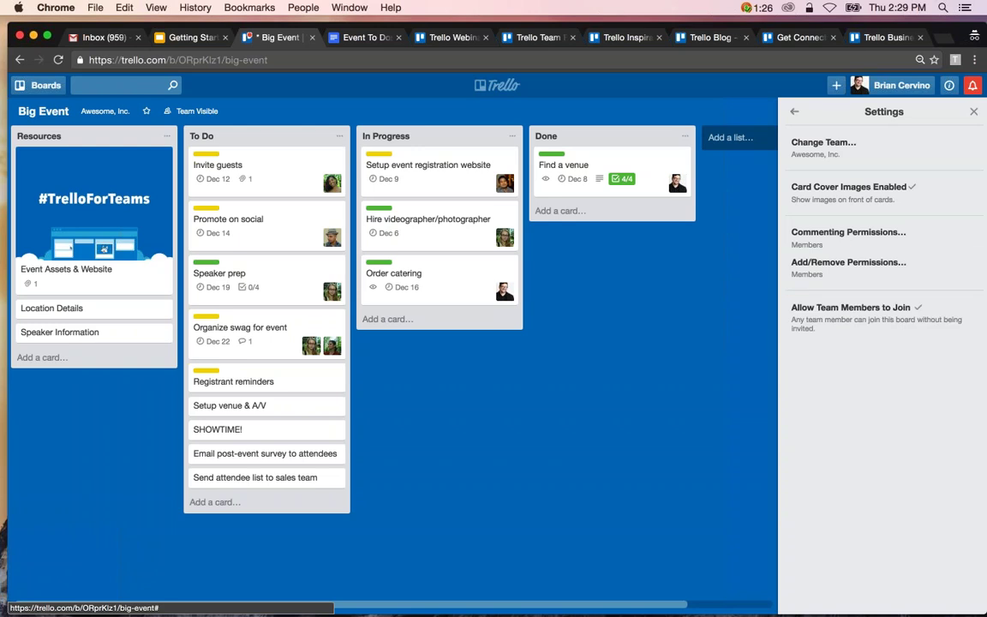
click(793, 111)
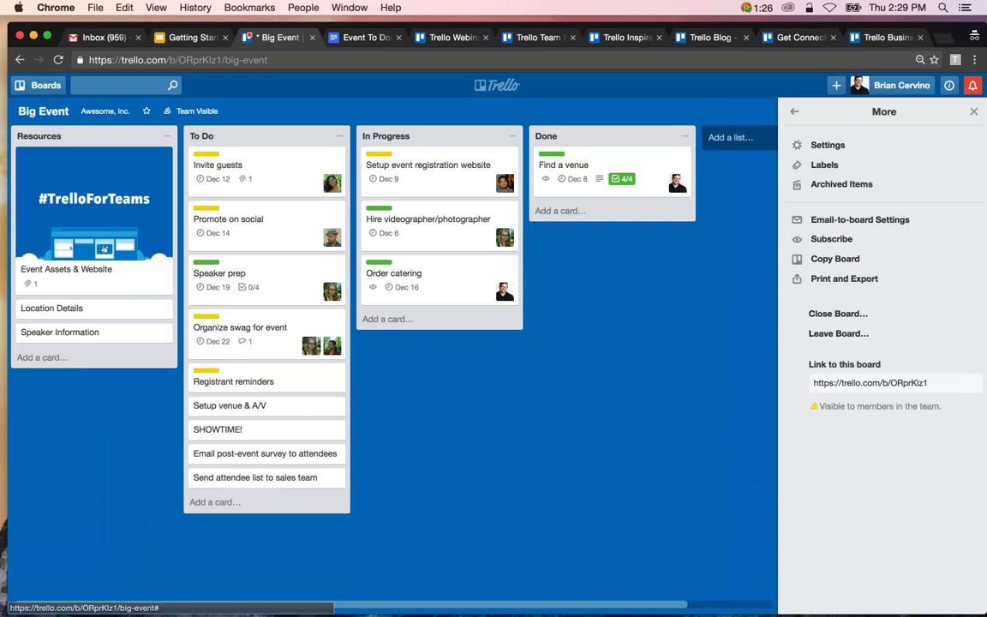
click(794, 111)
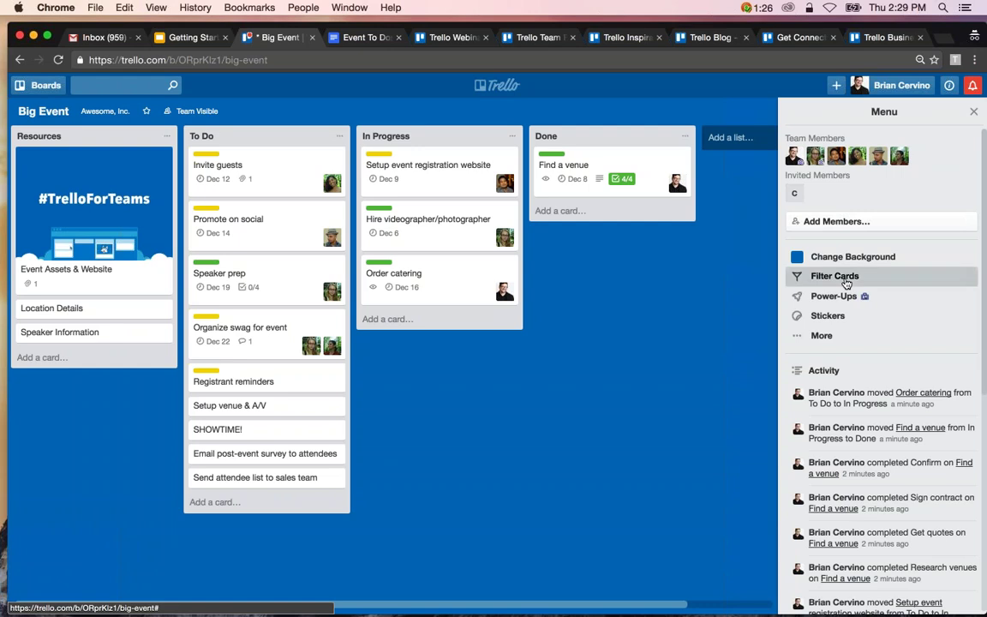
Try the Events and Marketing label filters, then remove both.
click(846, 283)
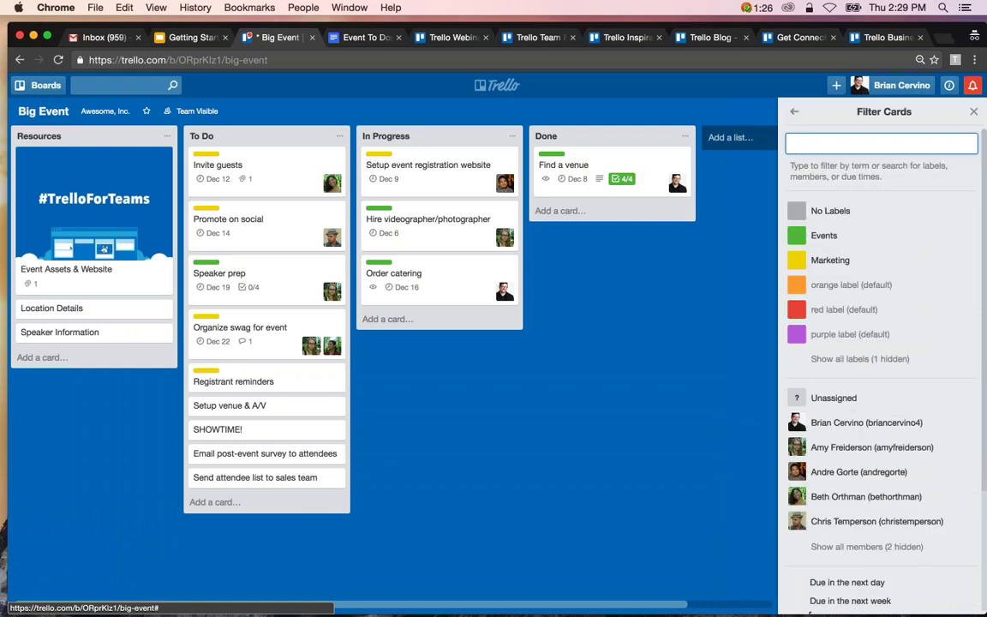
click(866, 240)
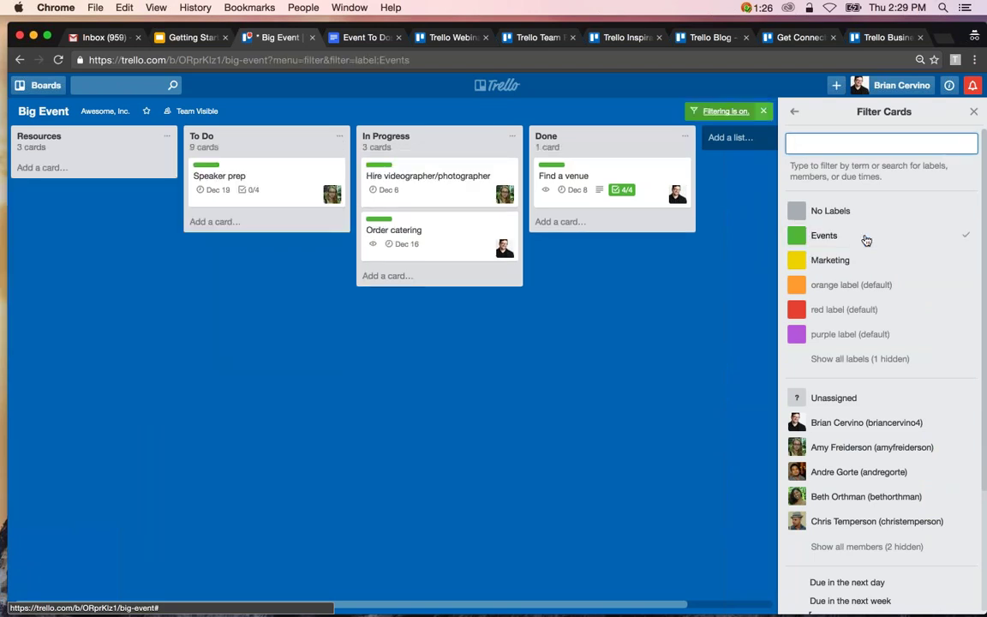
click(866, 238)
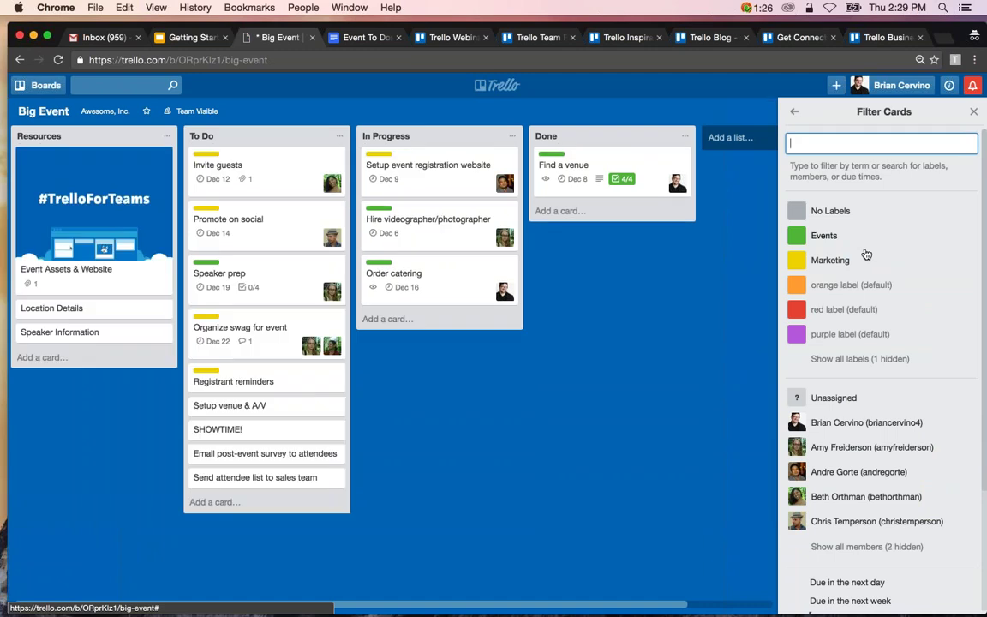
click(866, 271)
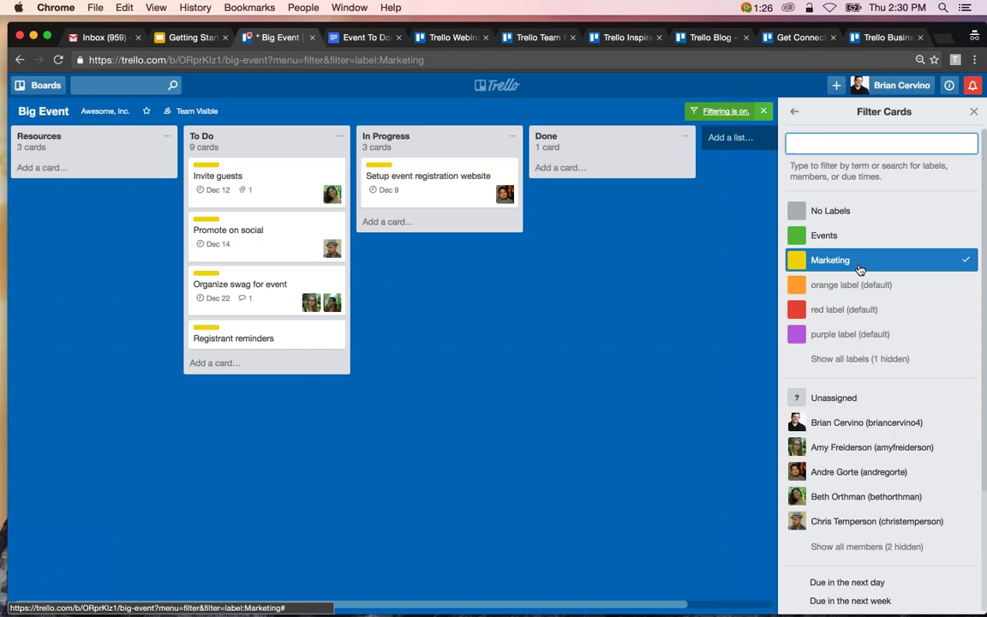
click(859, 266)
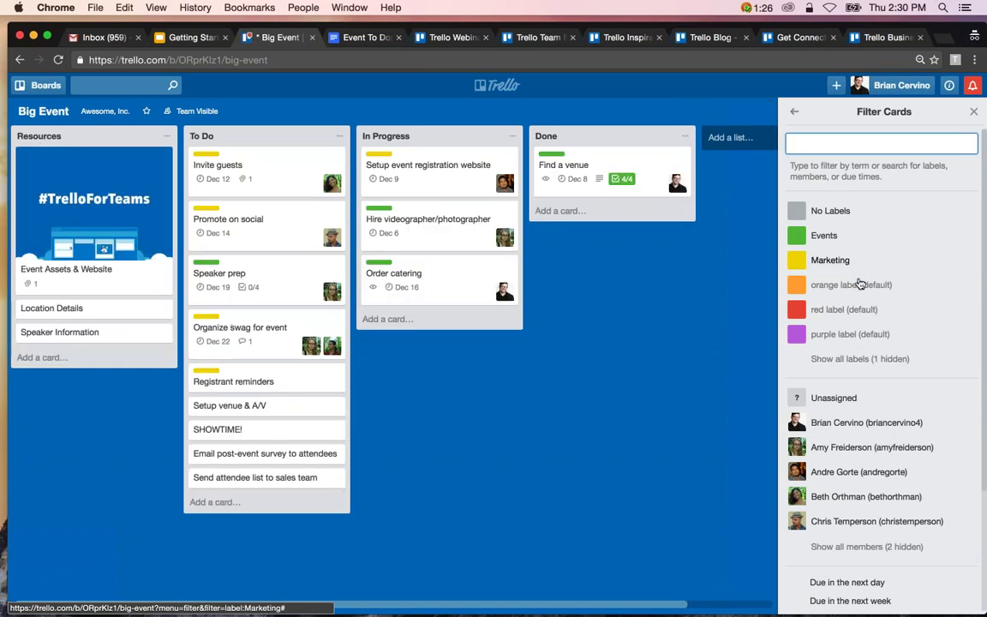
Toggle the single-member and no-members filters on and off again.
scroll(859, 295, down, 2)
scroll(868, 330, down, 1)
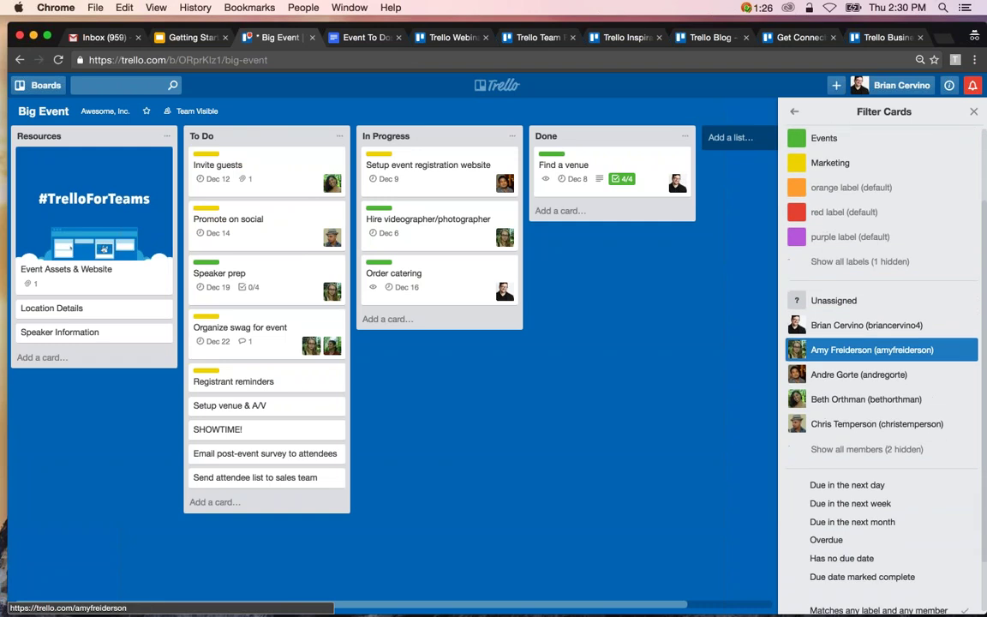
click(868, 331)
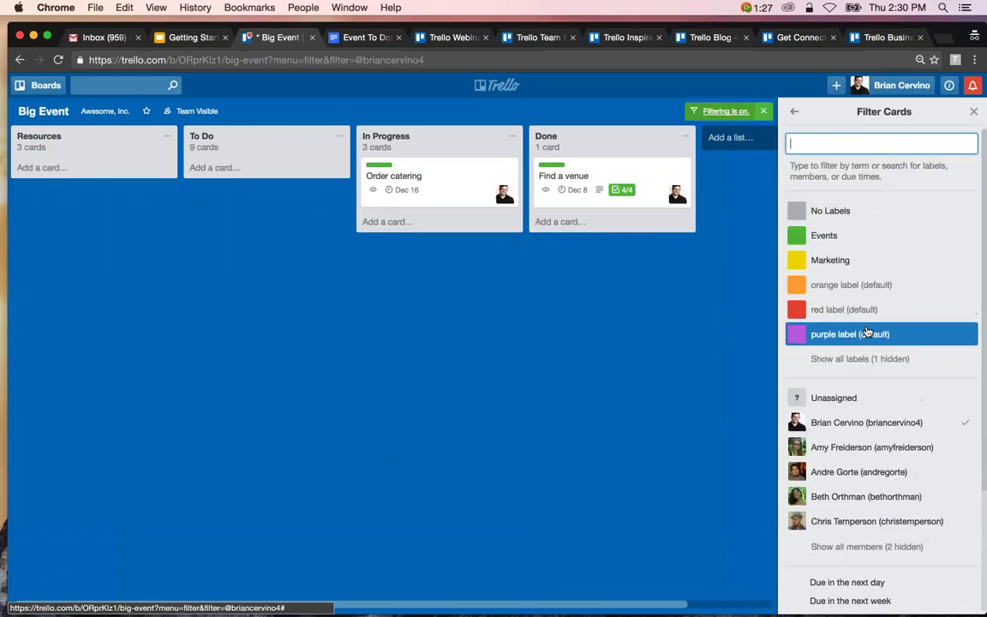
click(867, 422)
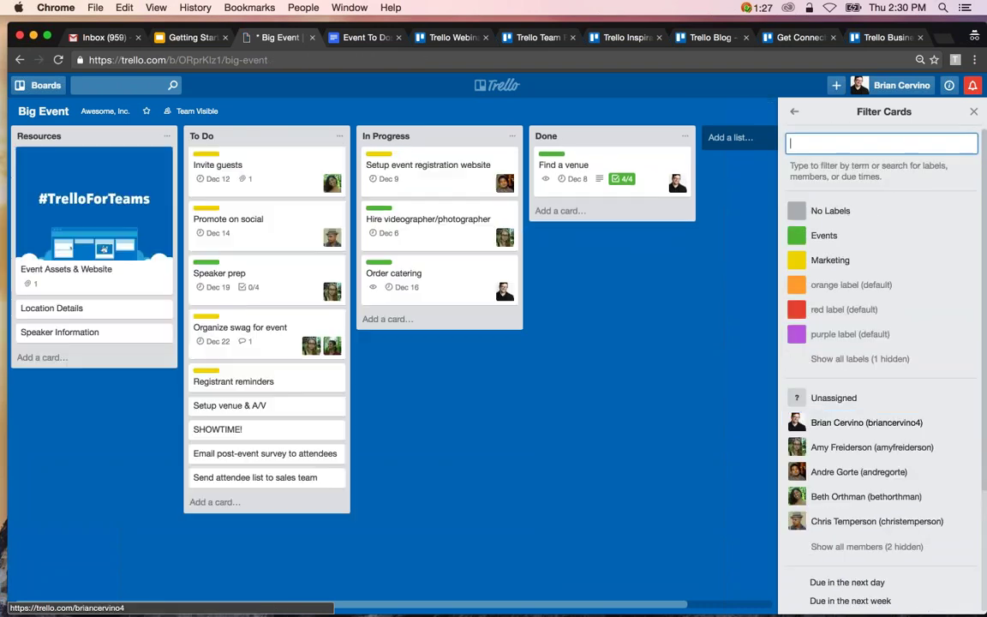
click(866, 399)
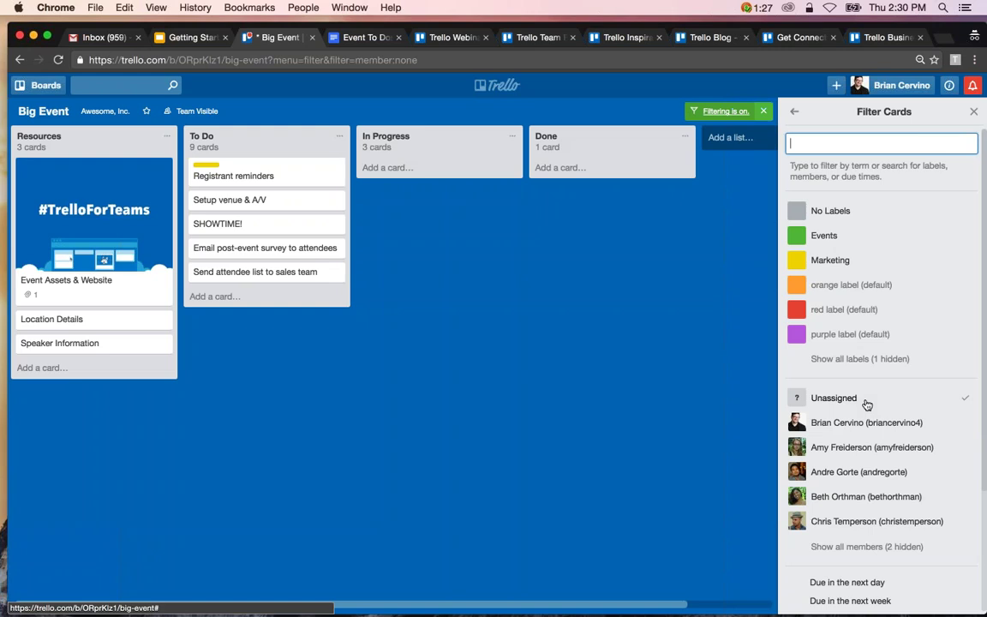
click(867, 399)
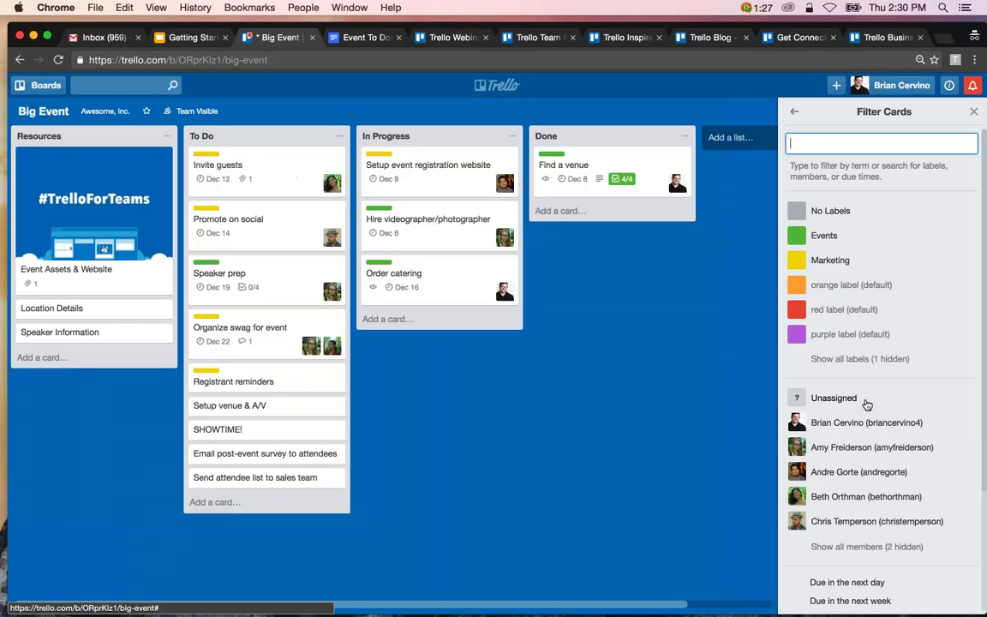
Try the due next week, next month and overdue filters, clearing each one.
scroll(867, 404, down, 3)
scroll(868, 405, down, 1)
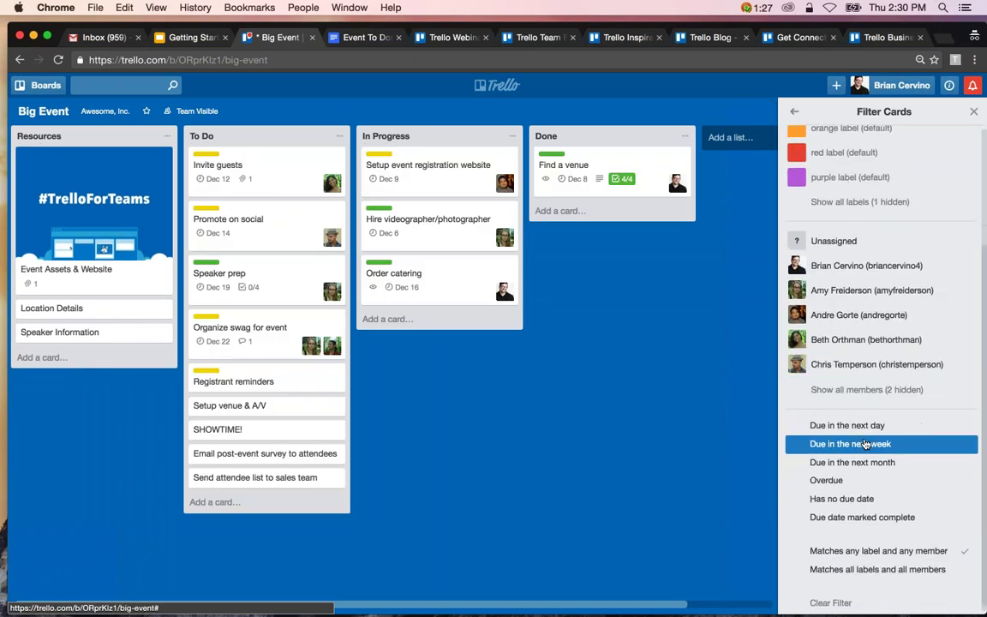
scroll(865, 444, down, 1)
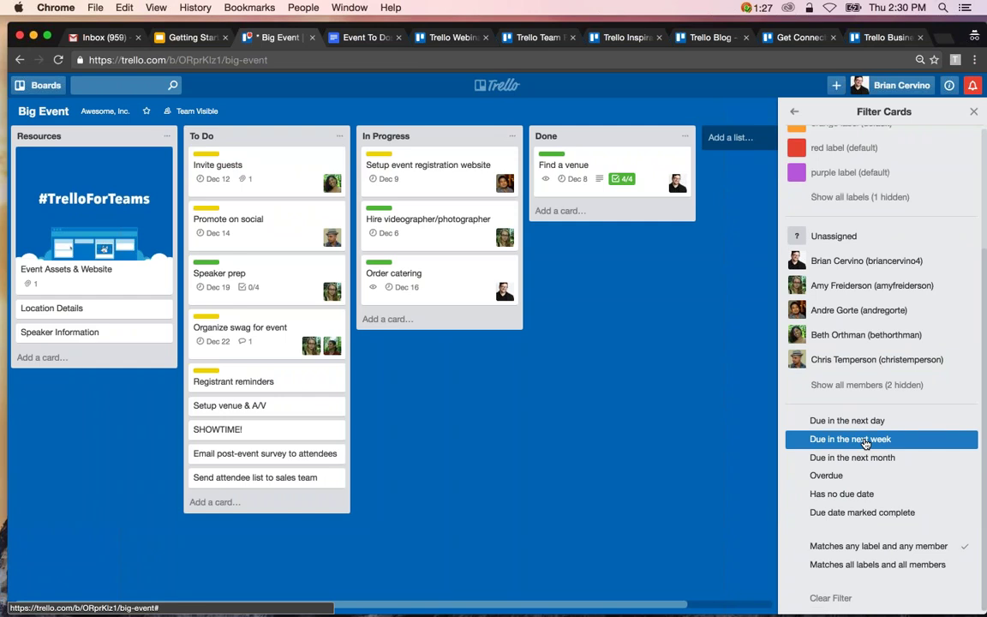
click(865, 443)
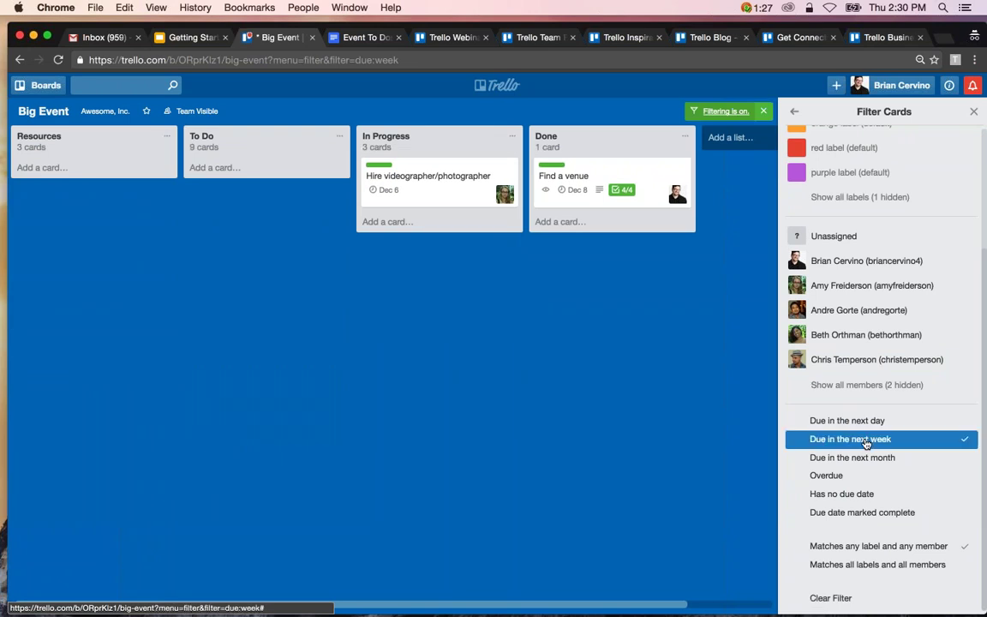
click(866, 443)
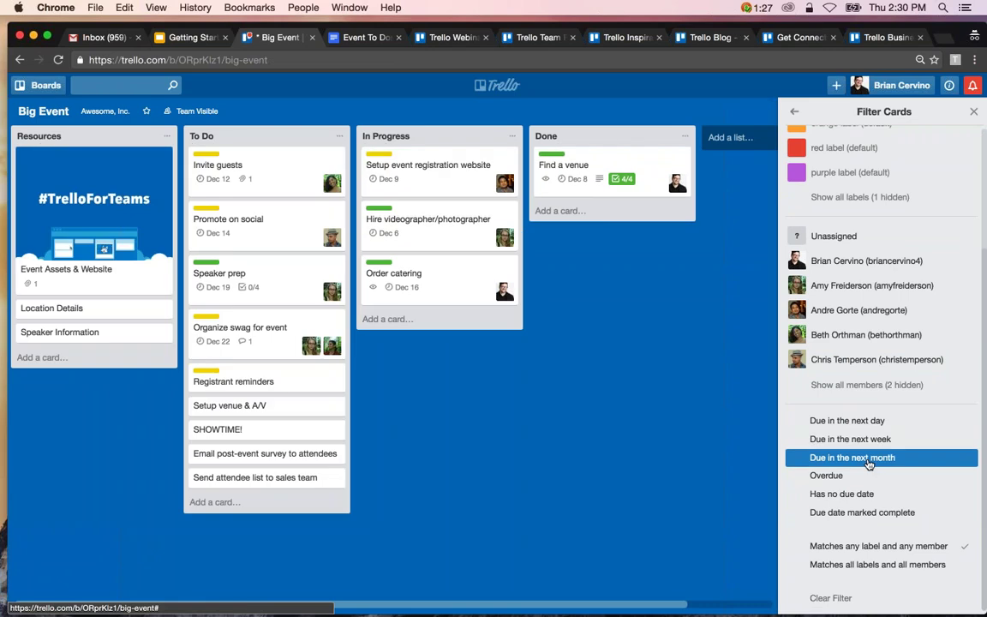
click(868, 459)
click(868, 461)
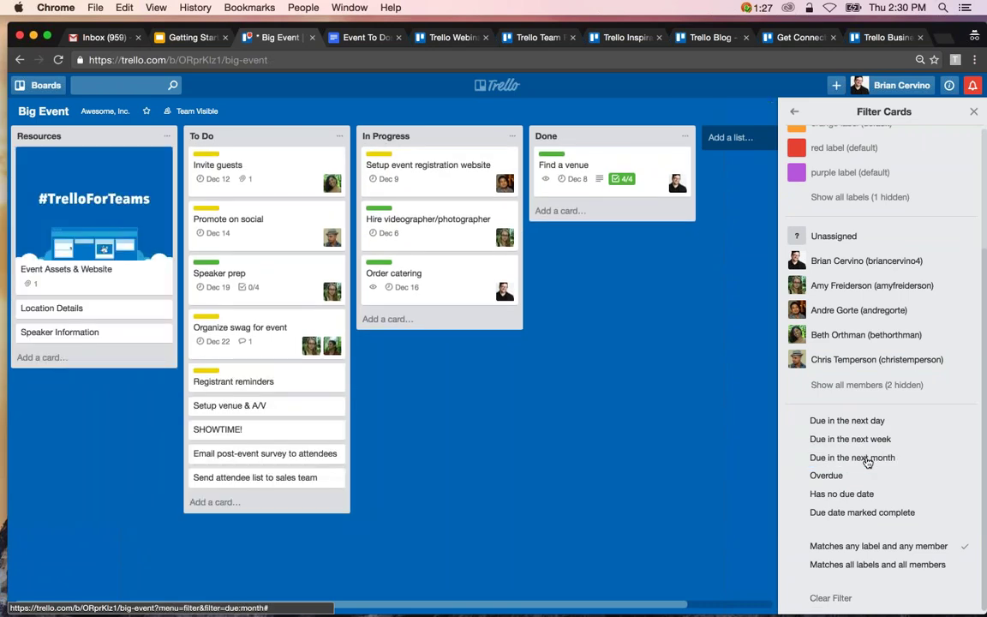
click(857, 476)
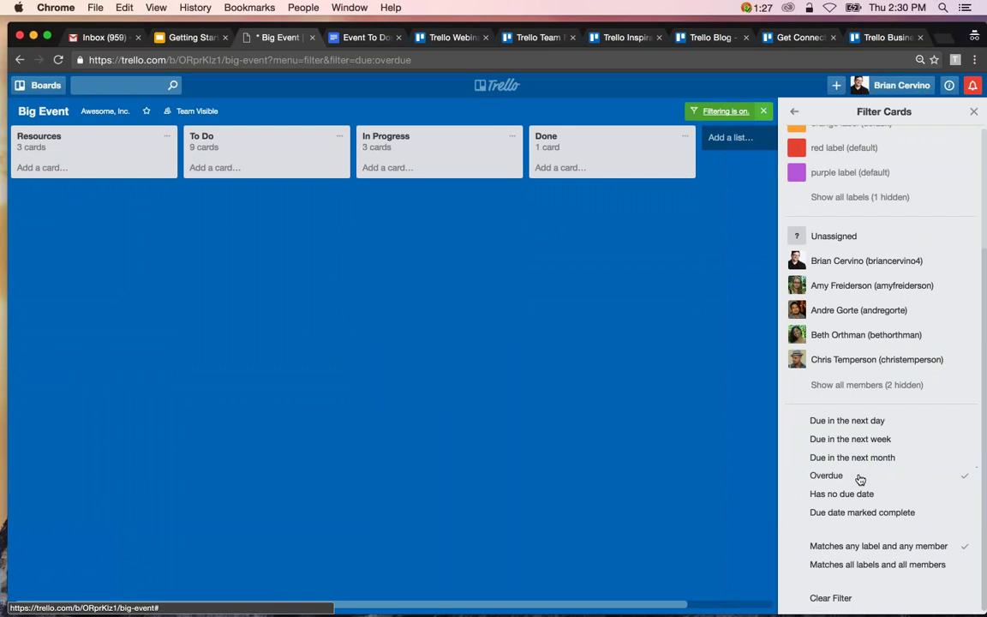
click(857, 476)
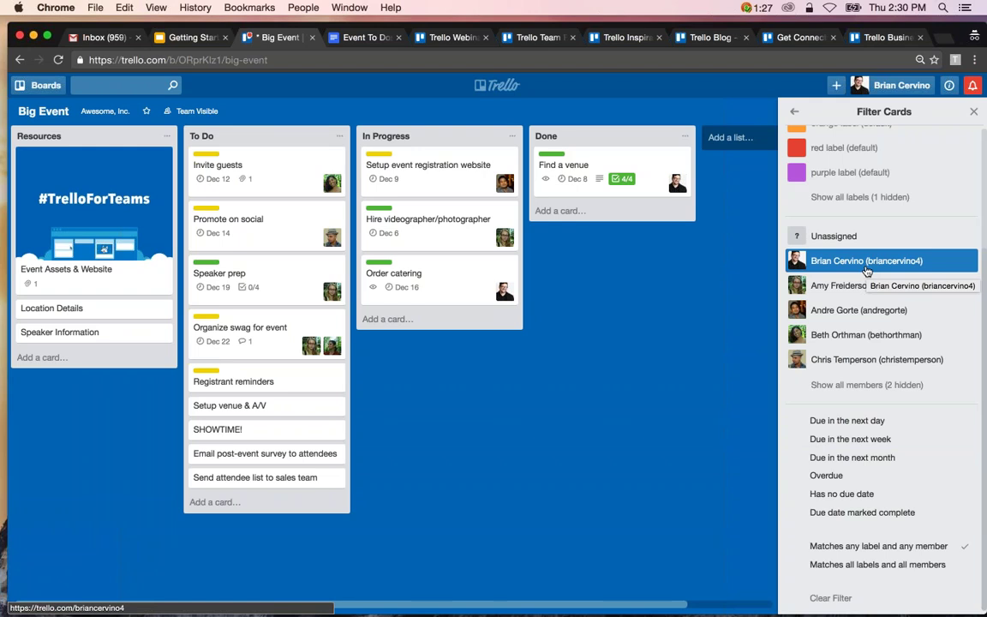
Filter by the presenter and due next week, then clear both filters and go back.
click(866, 269)
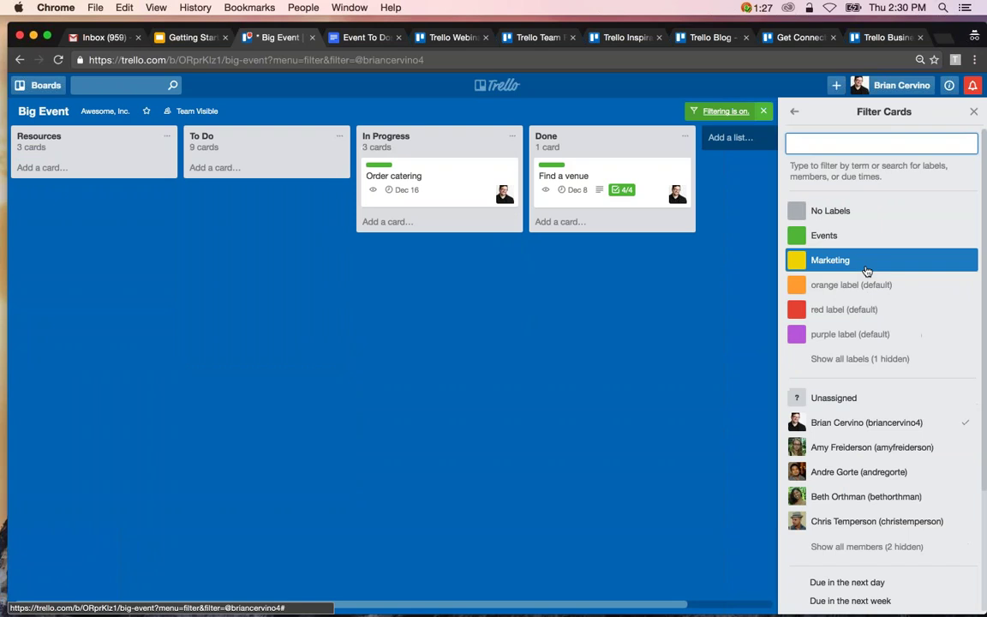
scroll(870, 548, down, 1)
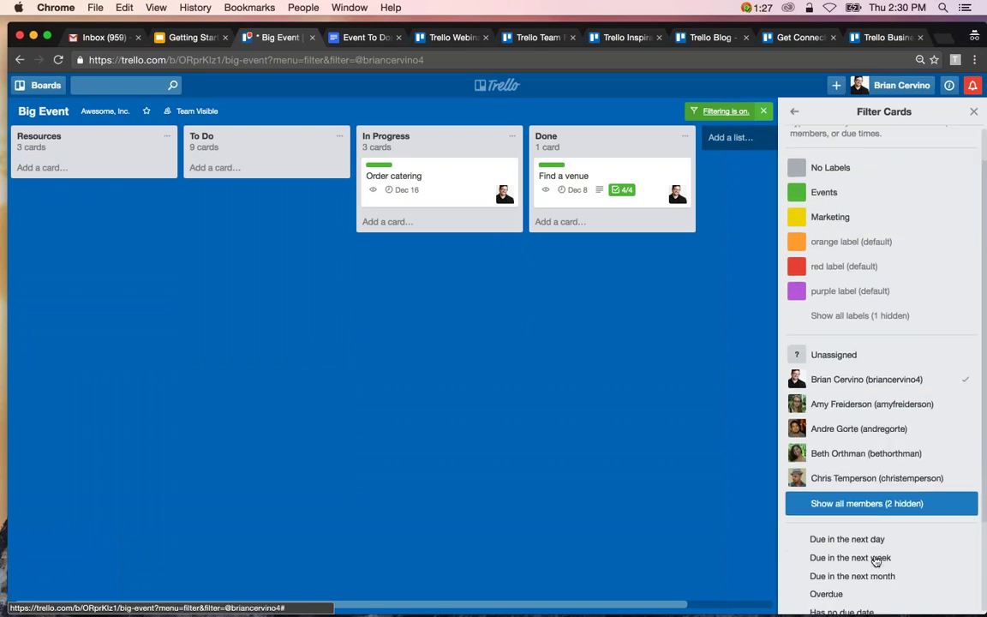
click(875, 558)
scroll(875, 561, down, 2)
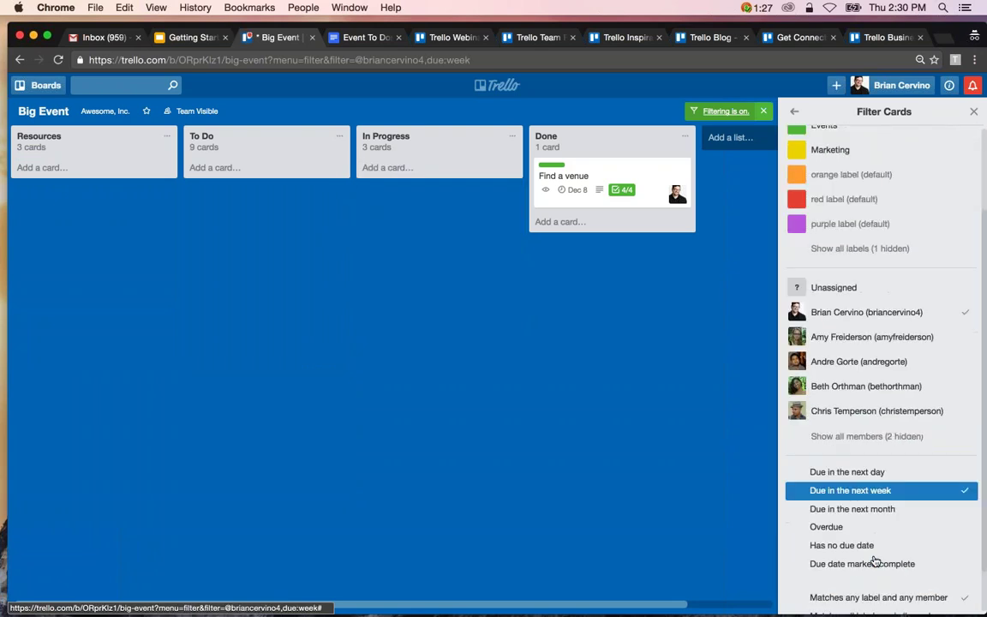
click(859, 478)
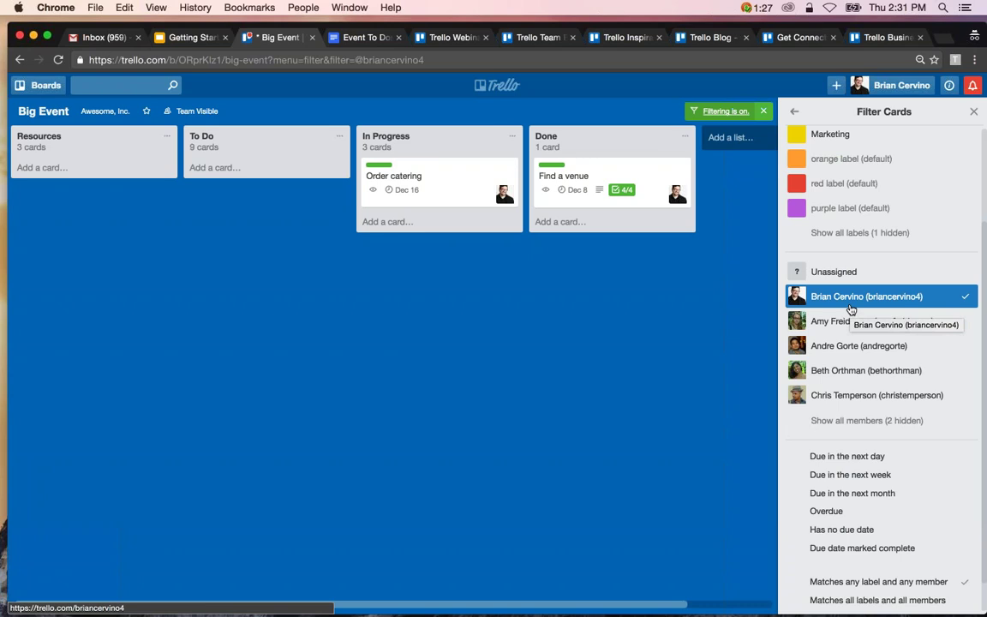
click(851, 296)
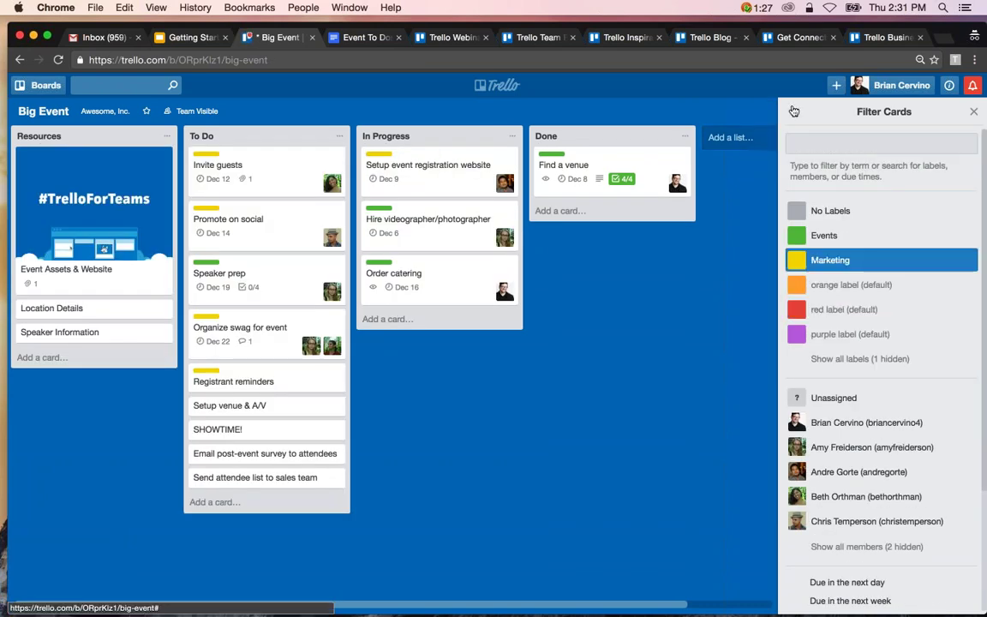
click(794, 111)
Browse the Power-Ups list, return to the menu, and reopen it showing appear.in, Box, Burndown and Calendar.
click(836, 296)
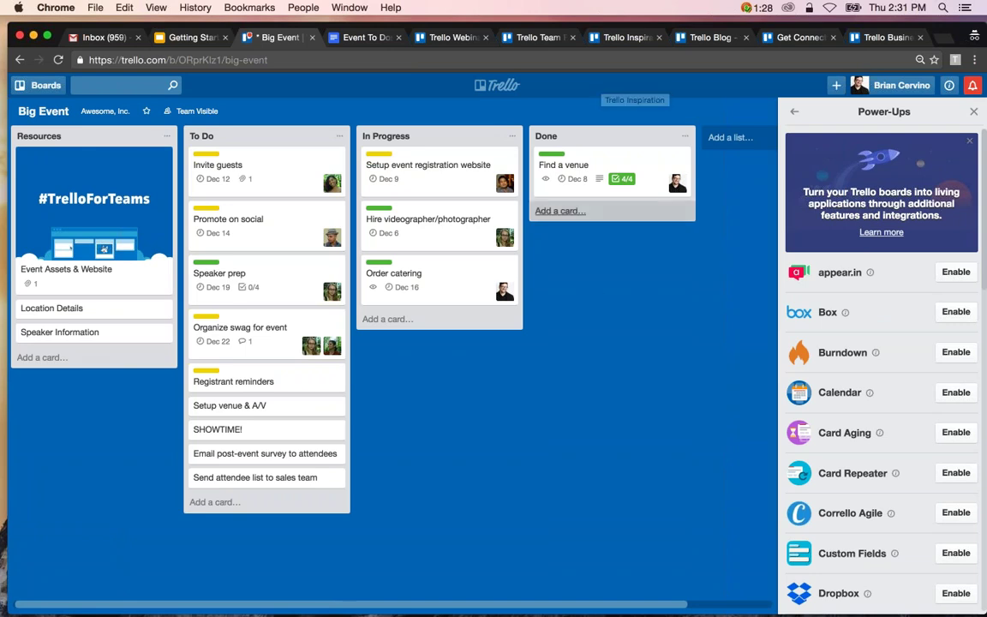
scroll(801, 373, down, 3)
scroll(801, 372, down, 3)
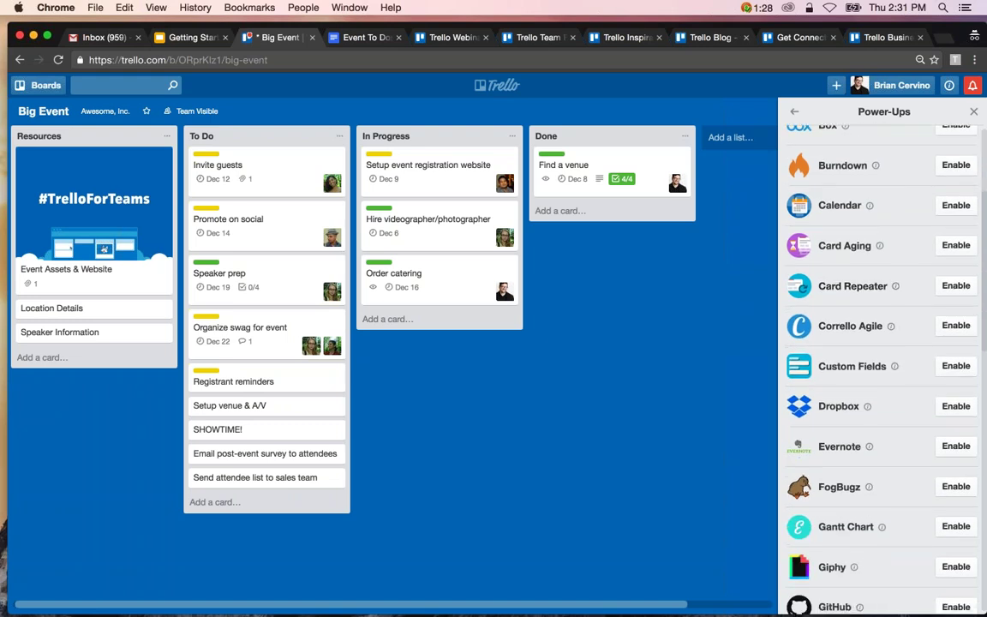
scroll(801, 373, down, 2)
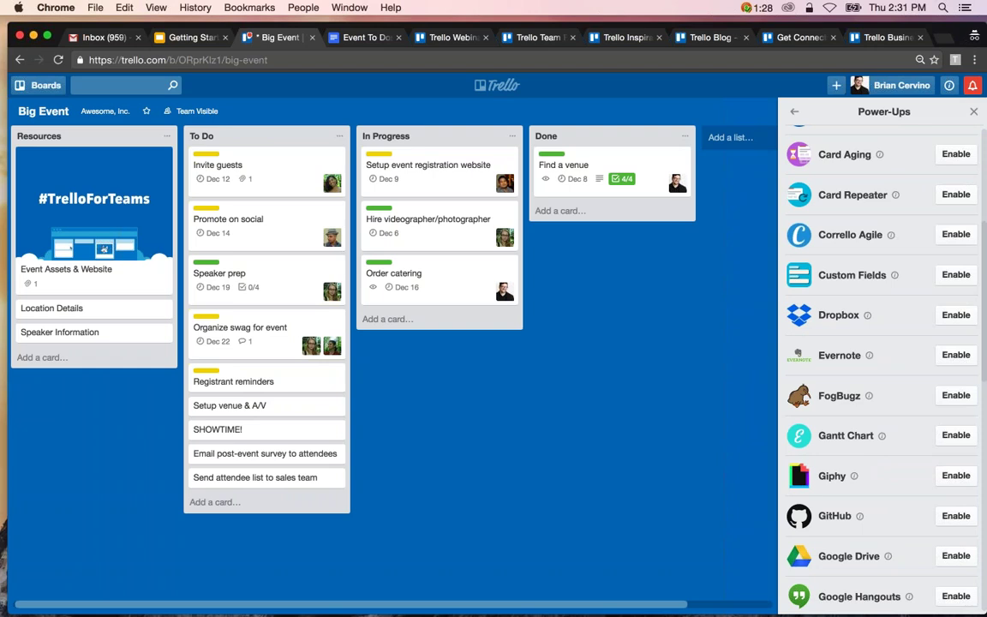
scroll(883, 369, down, 1)
scroll(883, 368, down, 2)
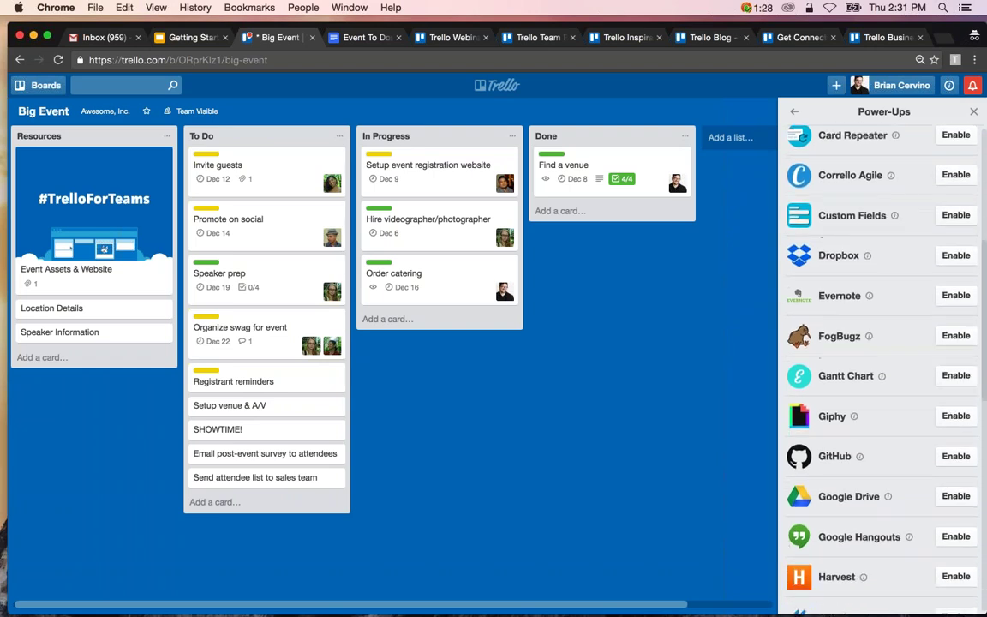
scroll(883, 369, up, 10)
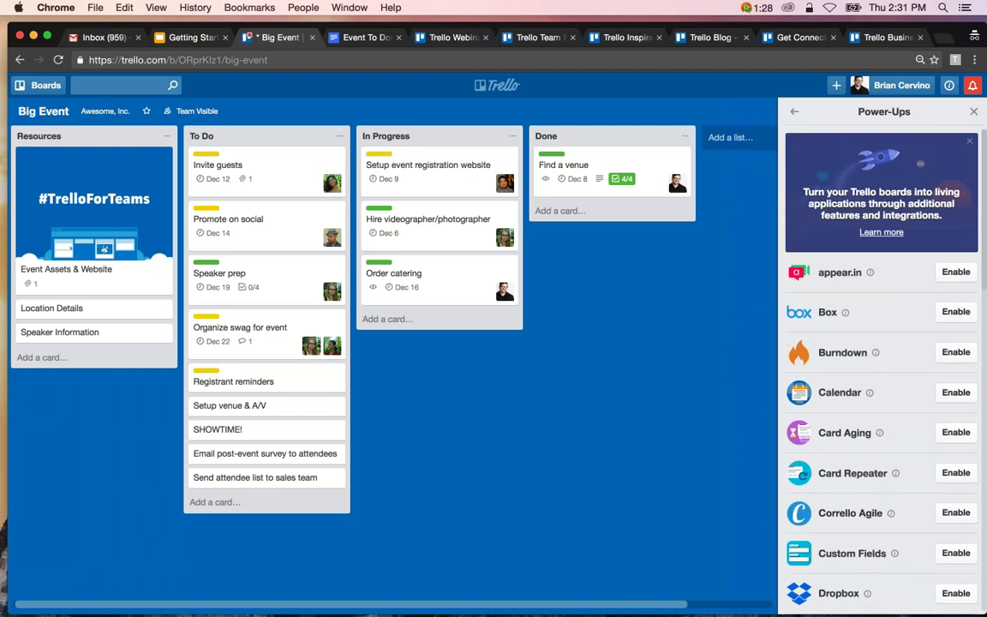
click(795, 112)
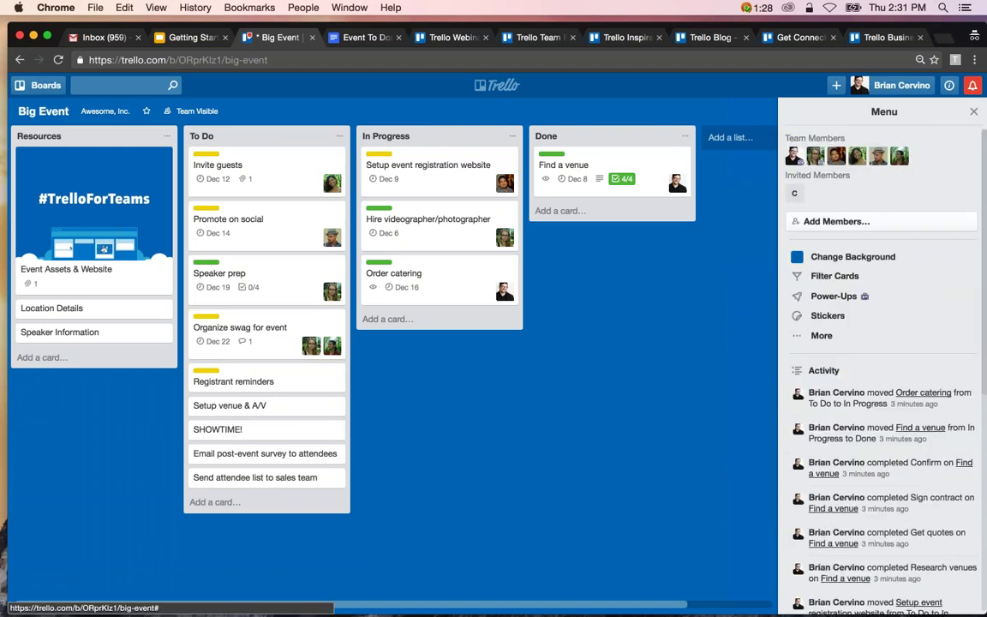
click(818, 298)
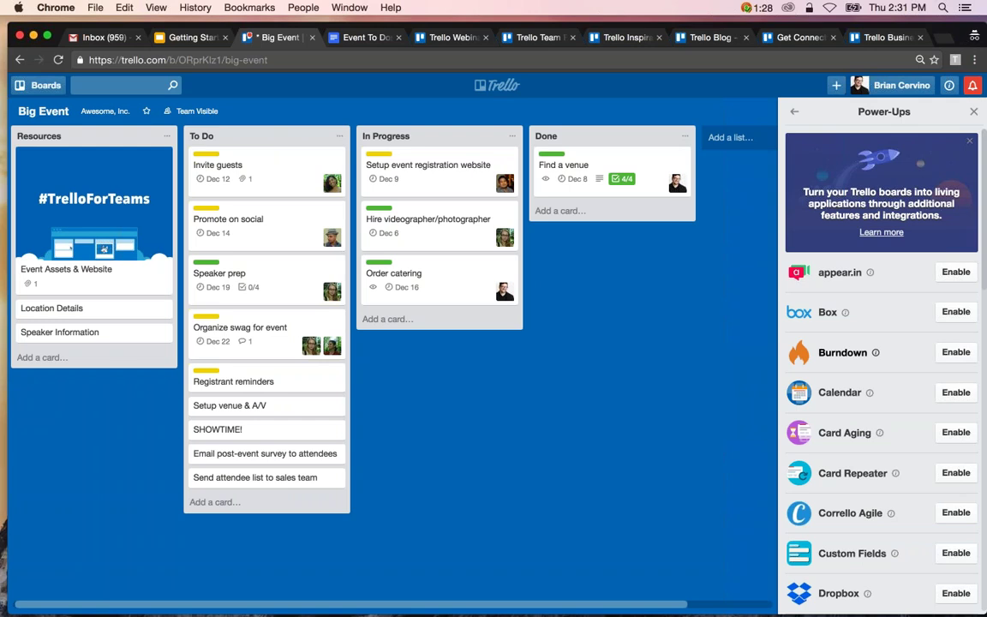
scroll(882, 352, down, 2)
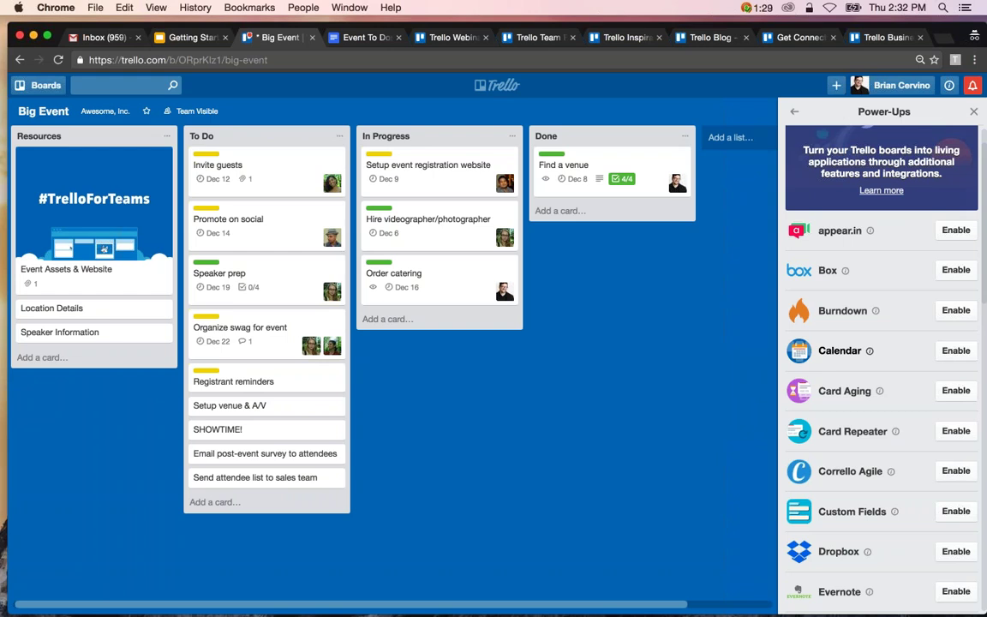
scroll(882, 369, down, 1)
scroll(883, 368, up, 3)
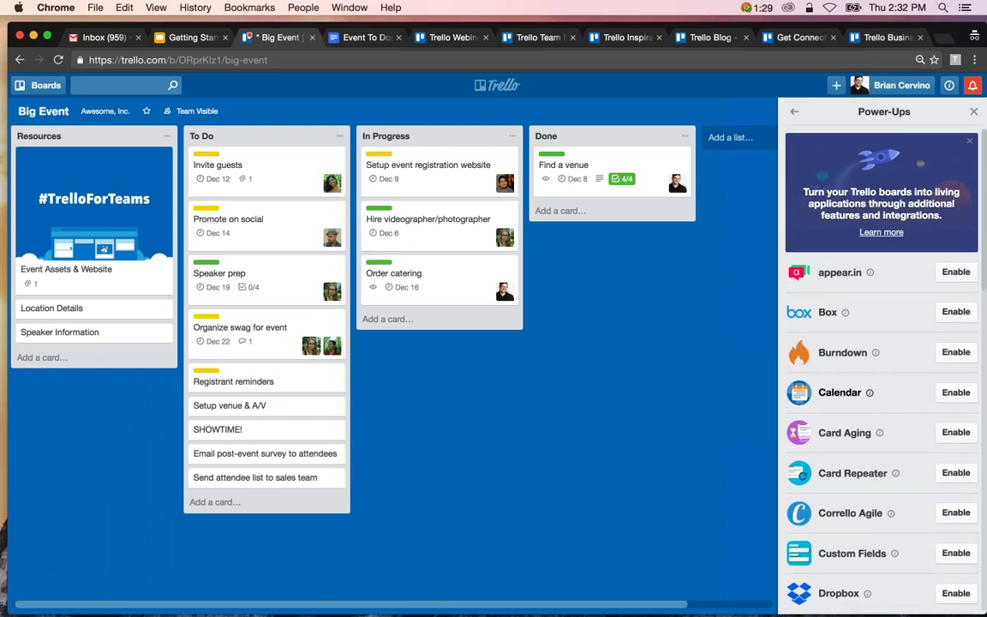
Enable the Calendar Power-Up and show the board as a December 2016 month calendar.
click(948, 396)
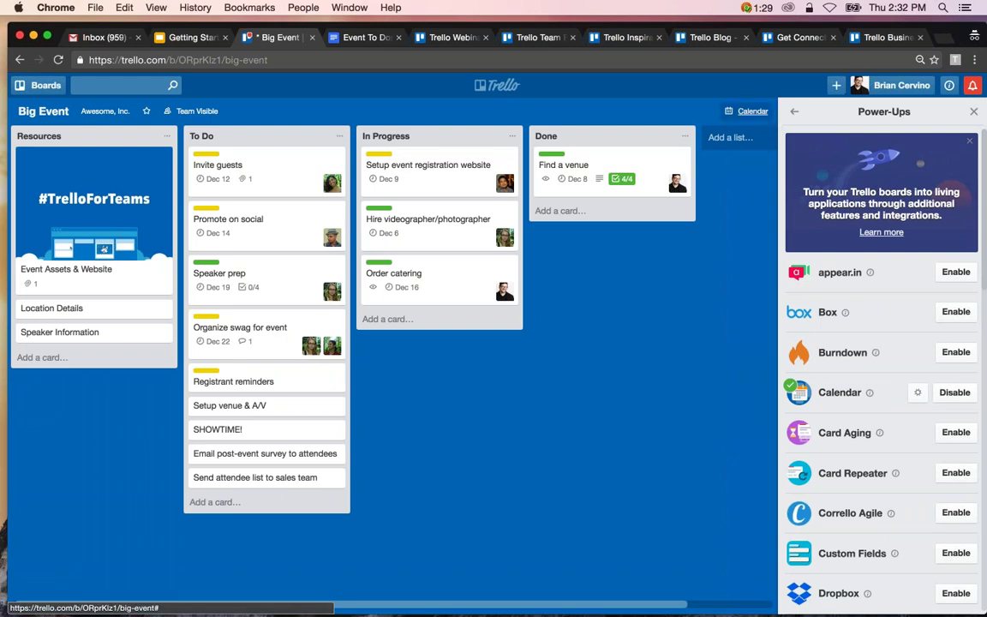
click(747, 110)
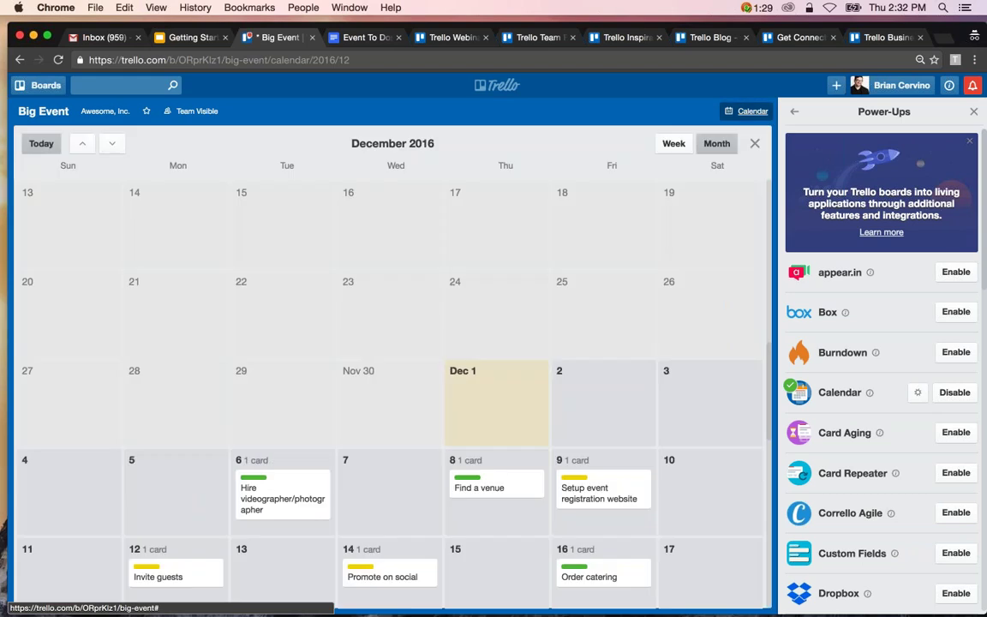
scroll(696, 324, down, 5)
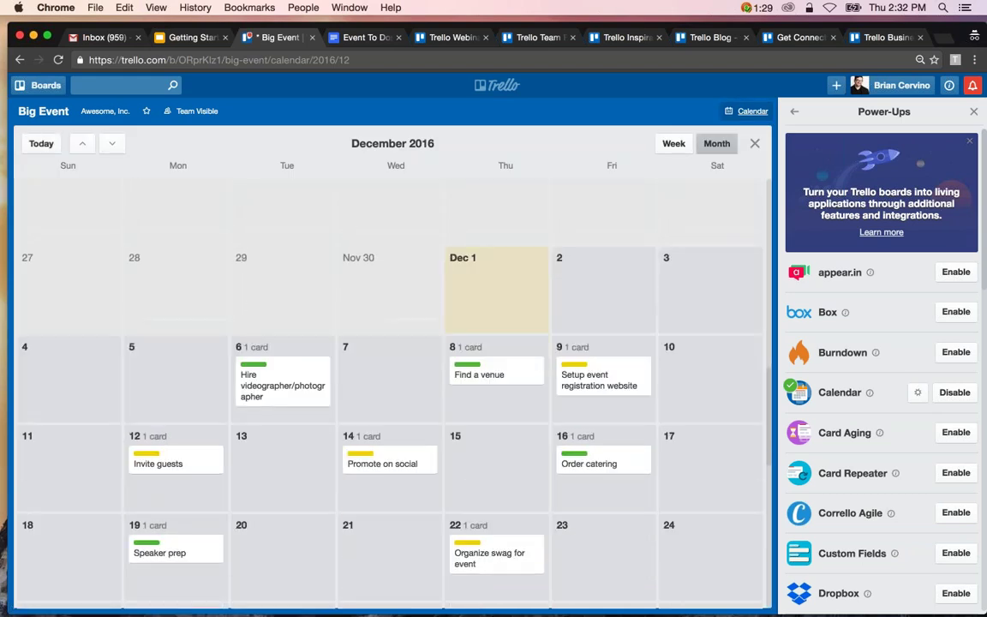
scroll(600, 274, down, 2)
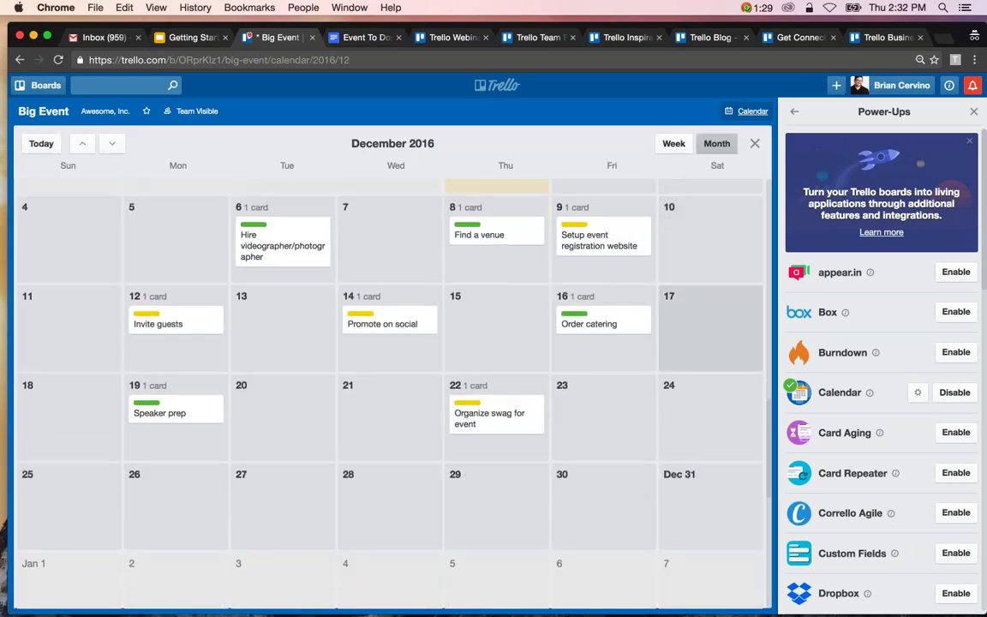
click(495, 245)
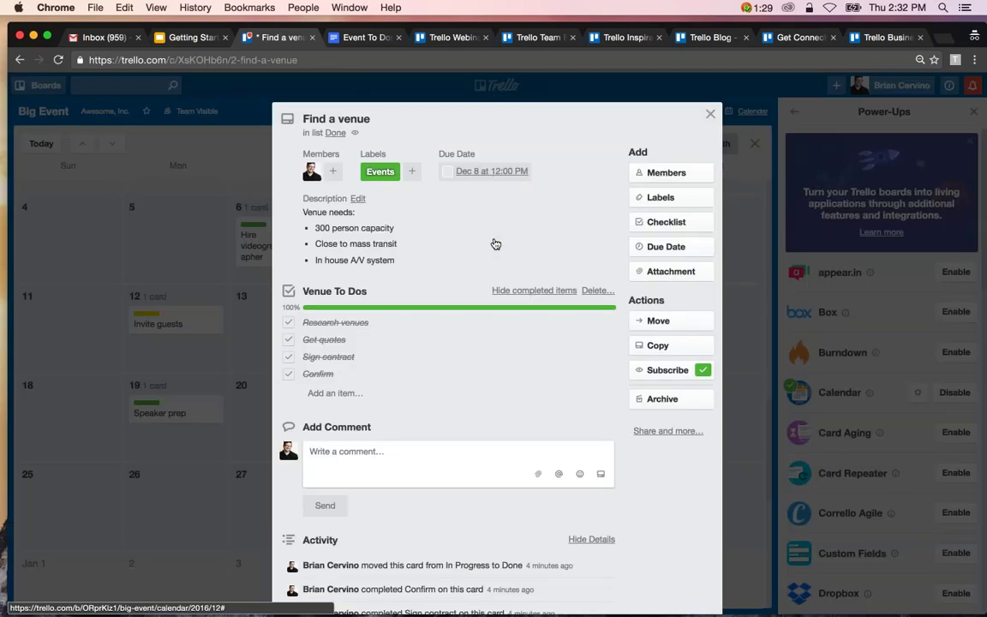
key(Escape)
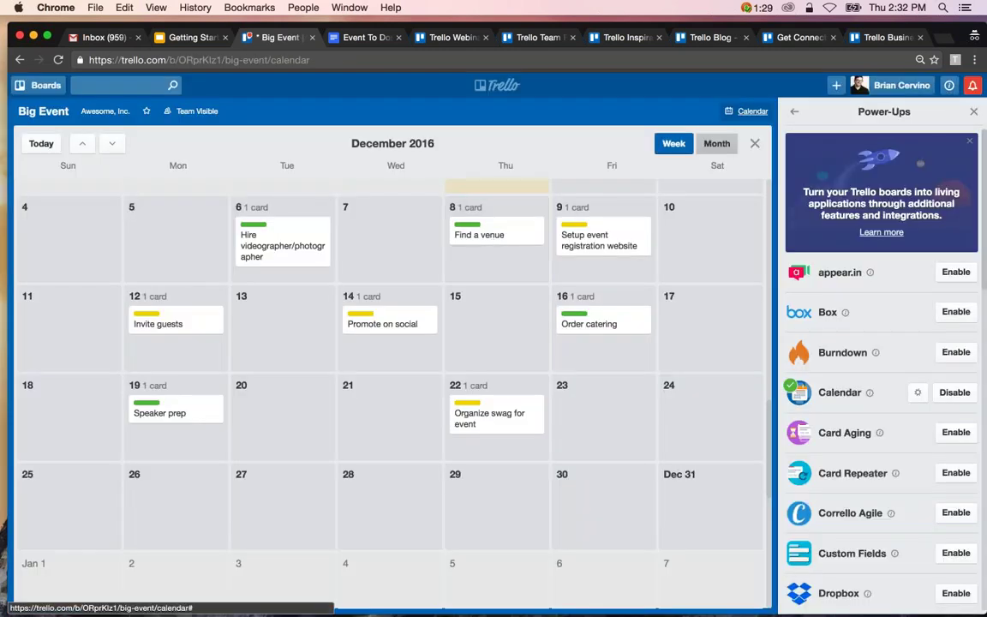
click(674, 143)
click(716, 143)
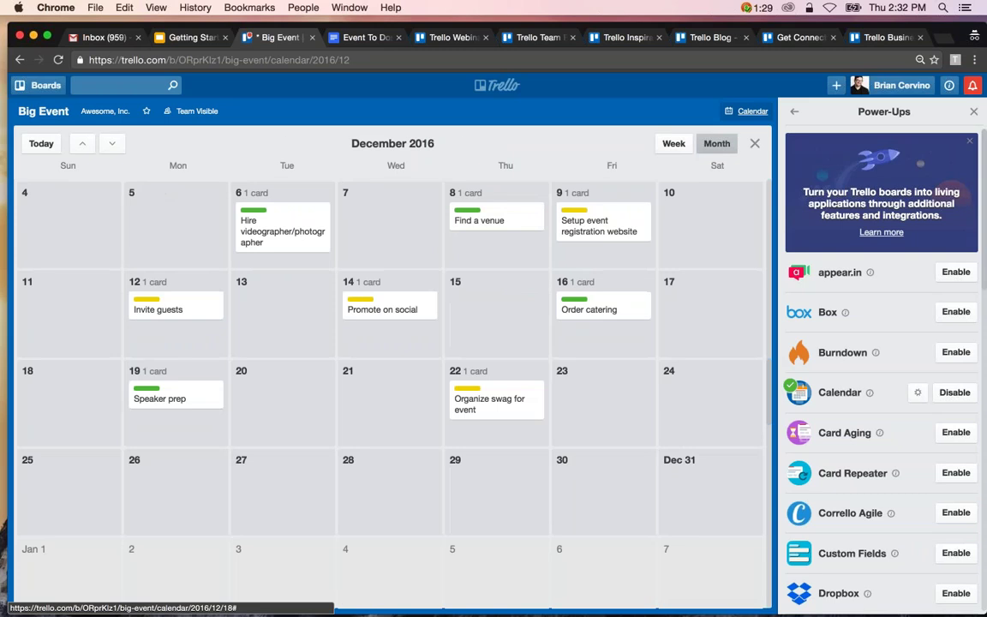
Drag Find a venue from Dec 8 to Dec 7 and confirm its 12:00 PM due date.
drag(493, 223, 390, 221)
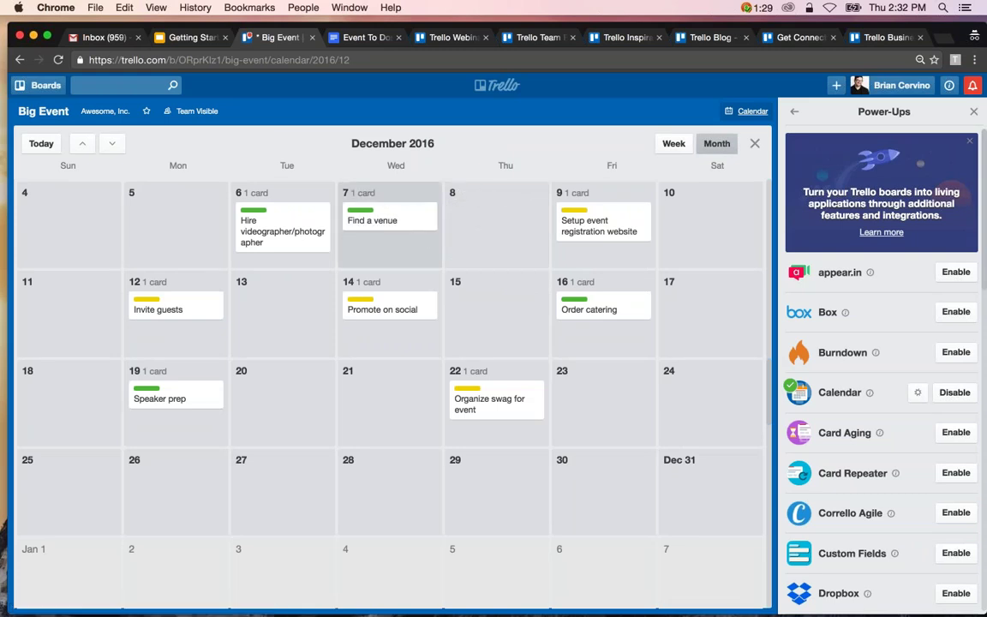
click(391, 220)
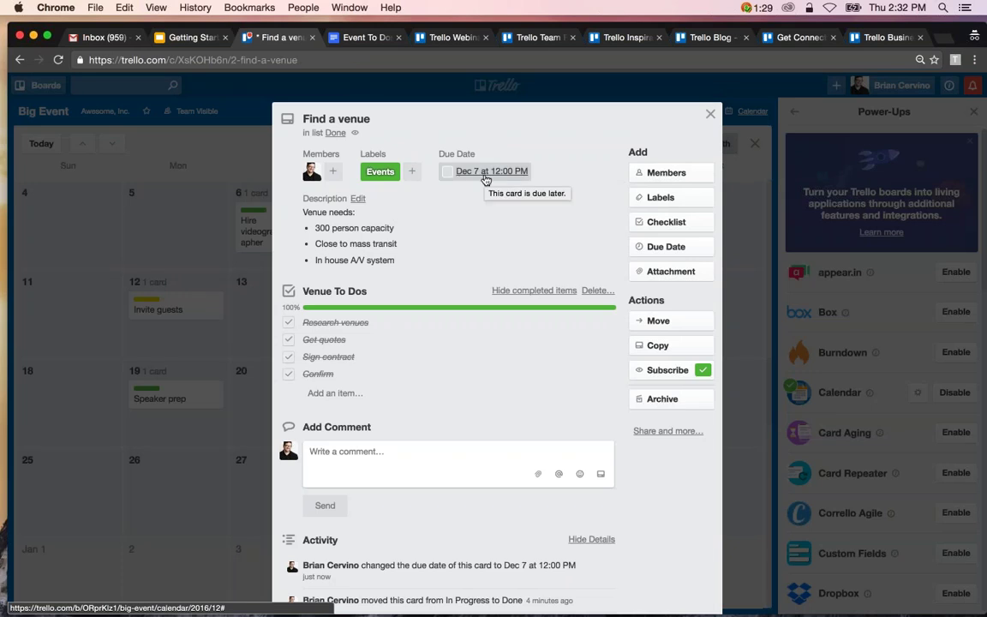
click(711, 116)
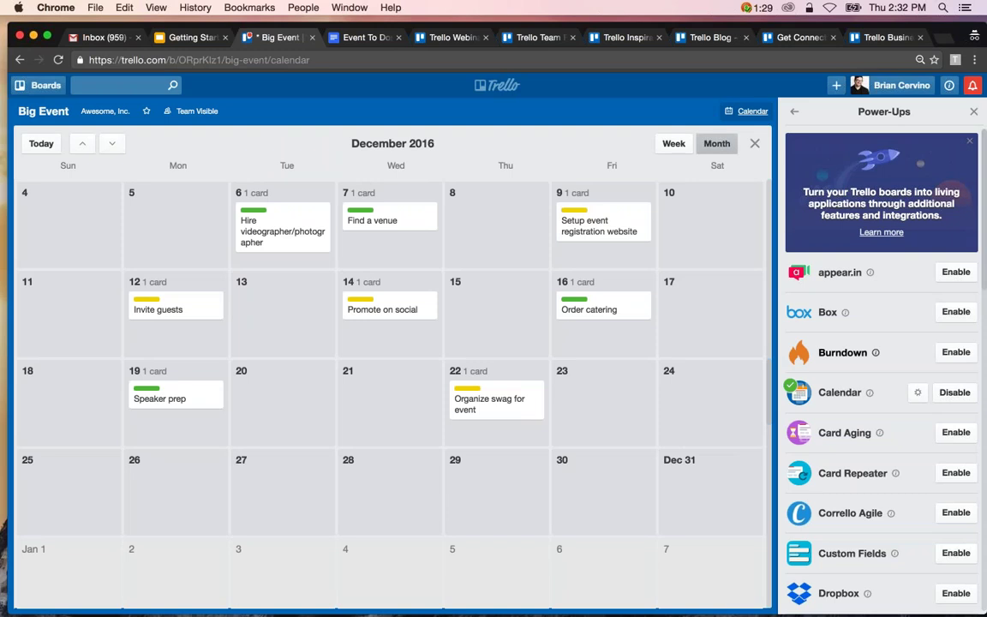
Set Enable iCalendar Feed to Enabled in Calendar settings and select the personal feed URL.
click(915, 399)
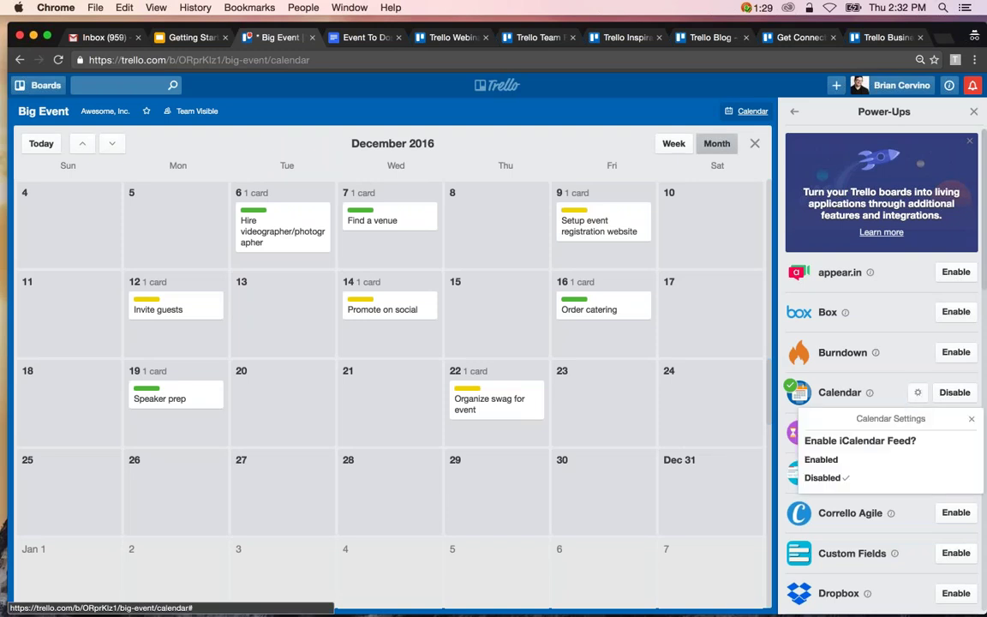
click(839, 464)
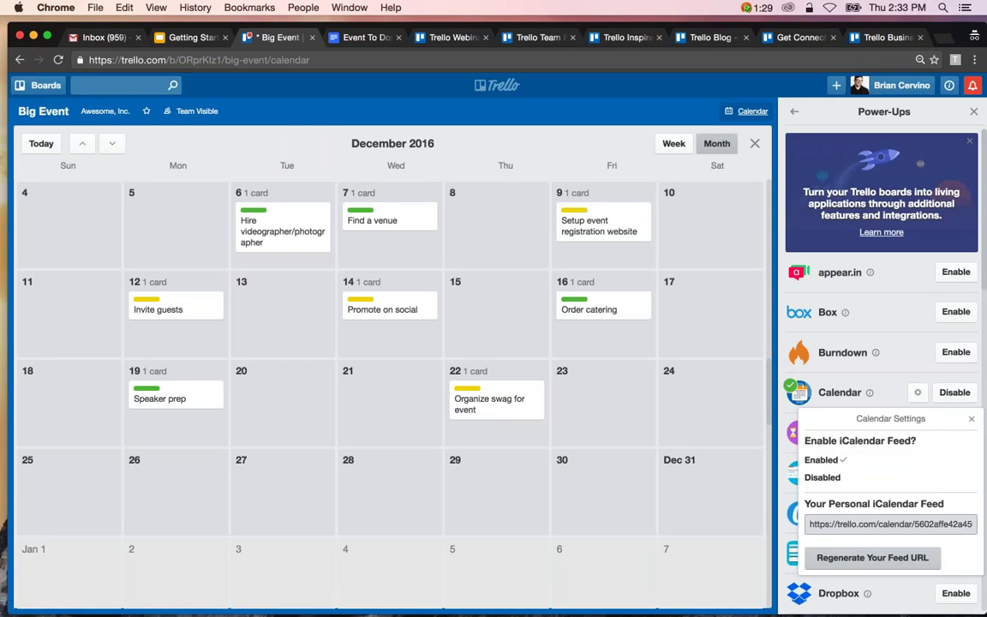
click(890, 524)
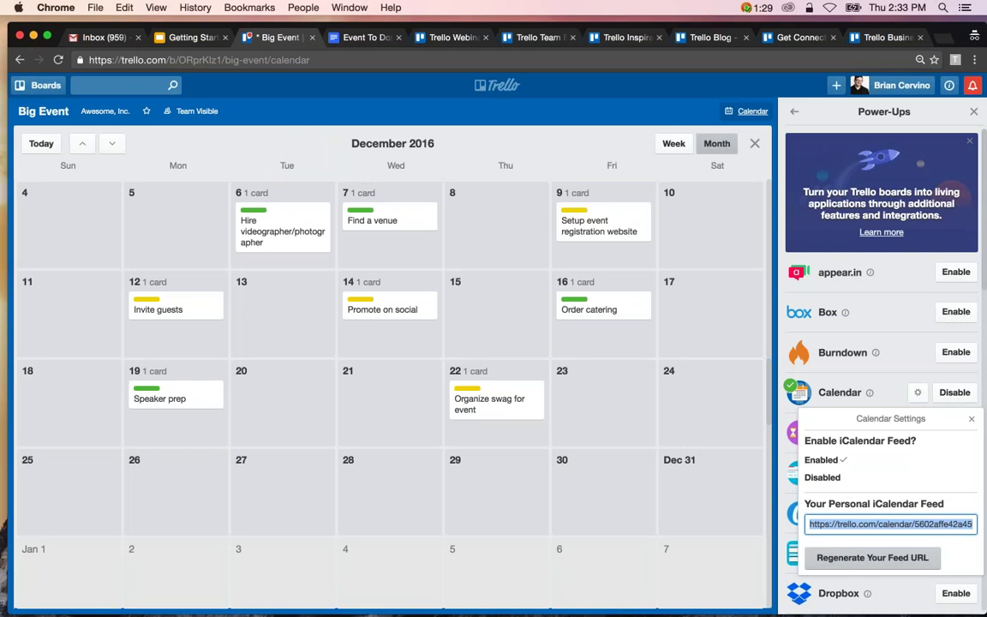
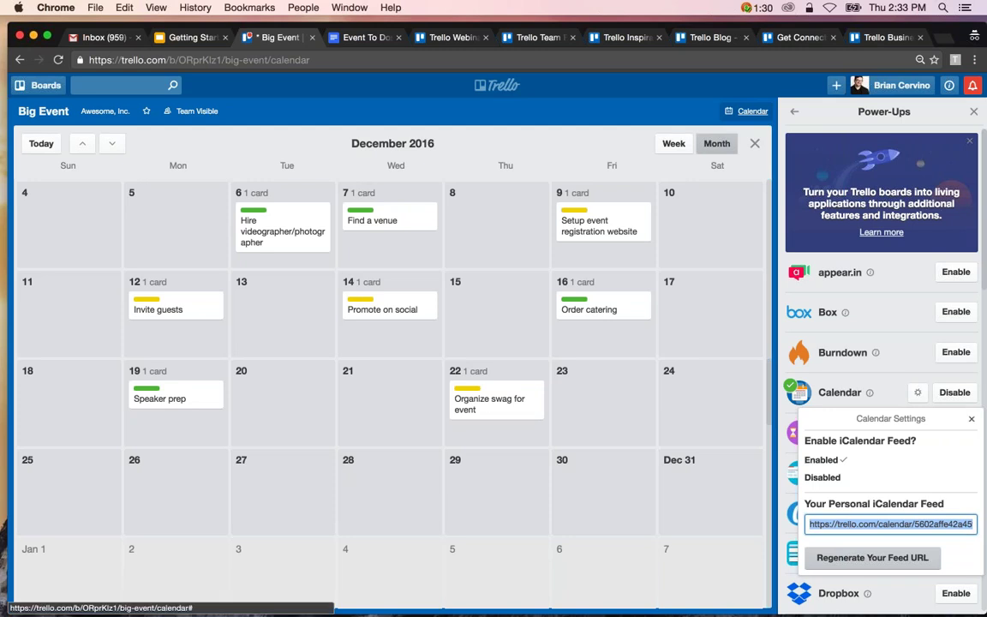
Close the Calendar Settings popup and exit the calendar view back to the board lists.
click(971, 423)
click(754, 143)
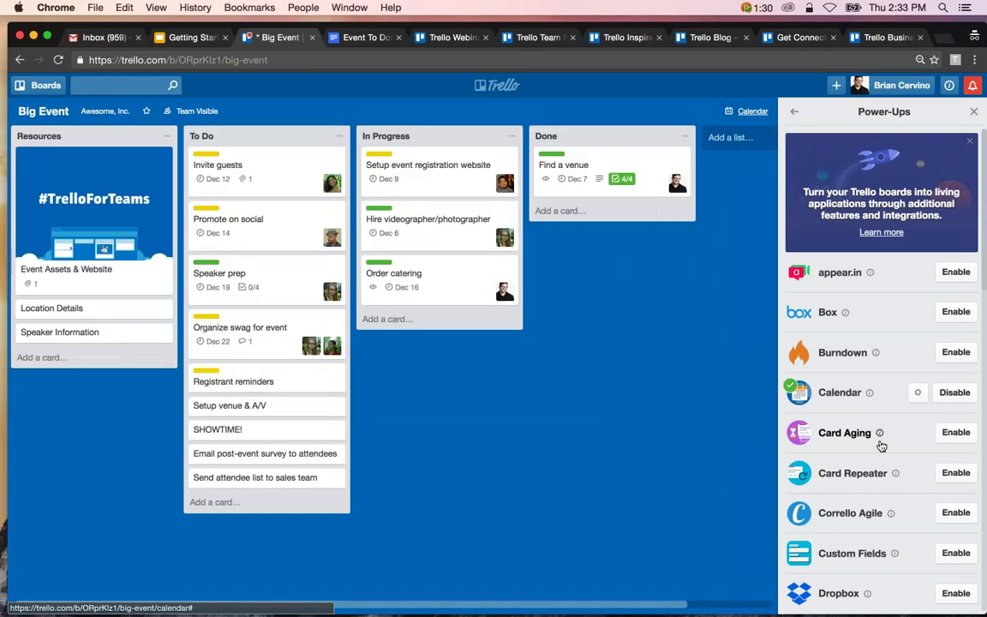
scroll(882, 368, down, 8)
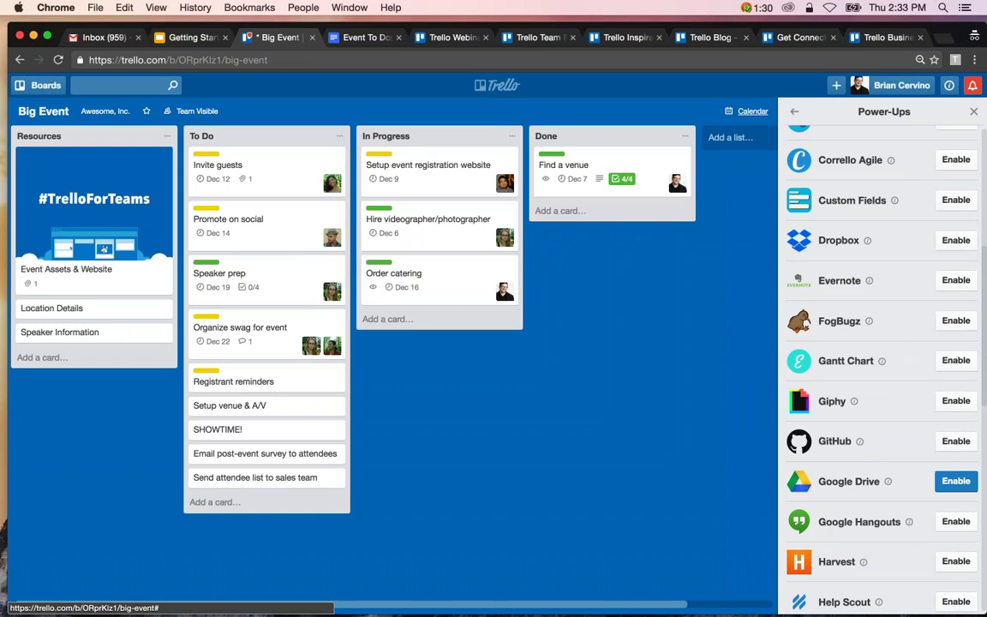
Enable the Google Drive Power-Up, then open the Event Assets & Website card.
click(956, 481)
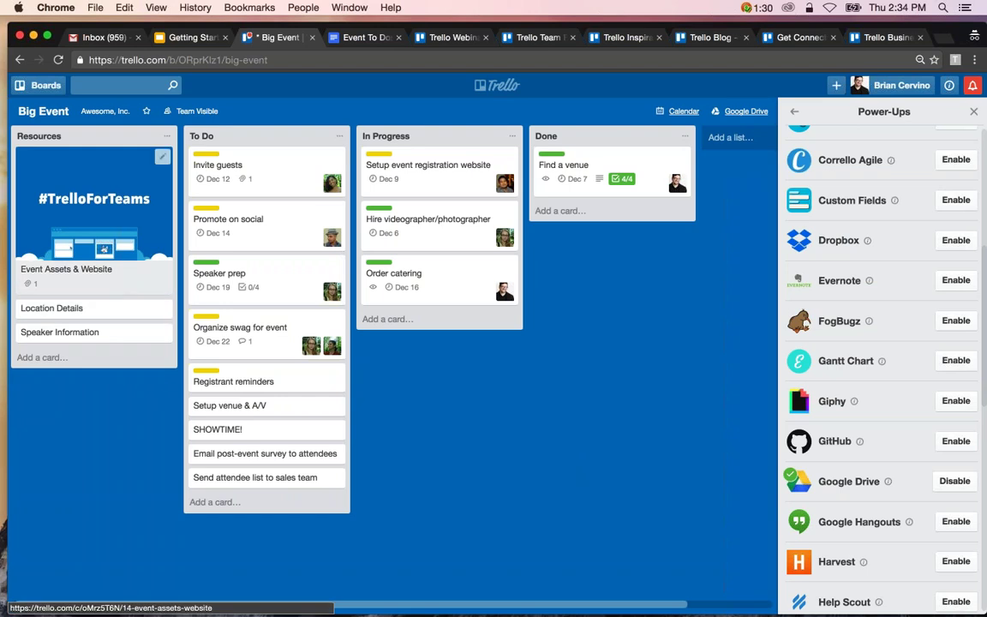
click(94, 210)
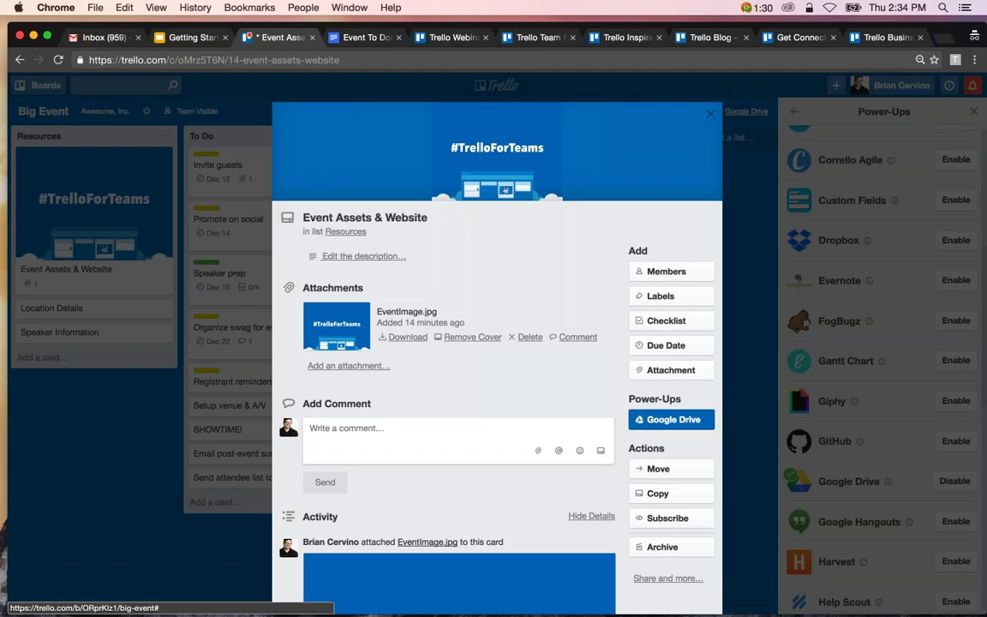
Authorize Google Drive and attach the Website Redesign Assets folder to the card.
click(673, 419)
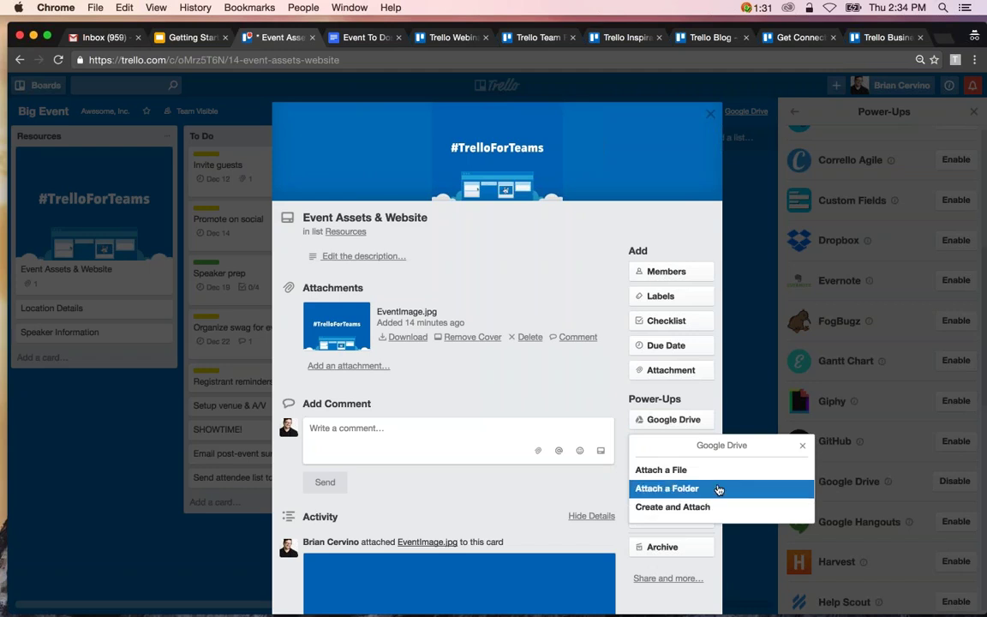
click(711, 485)
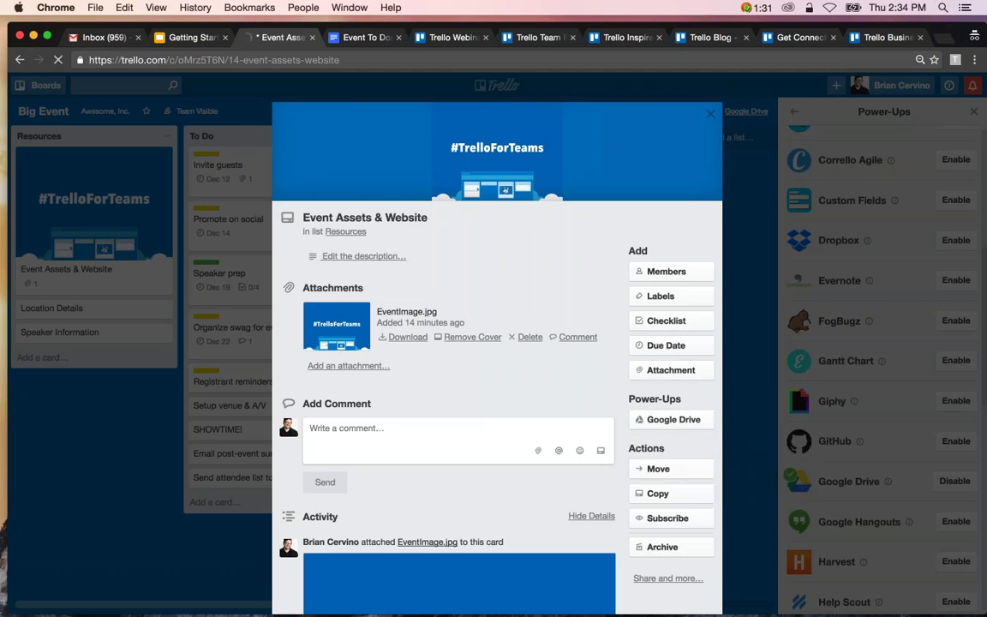
click(378, 355)
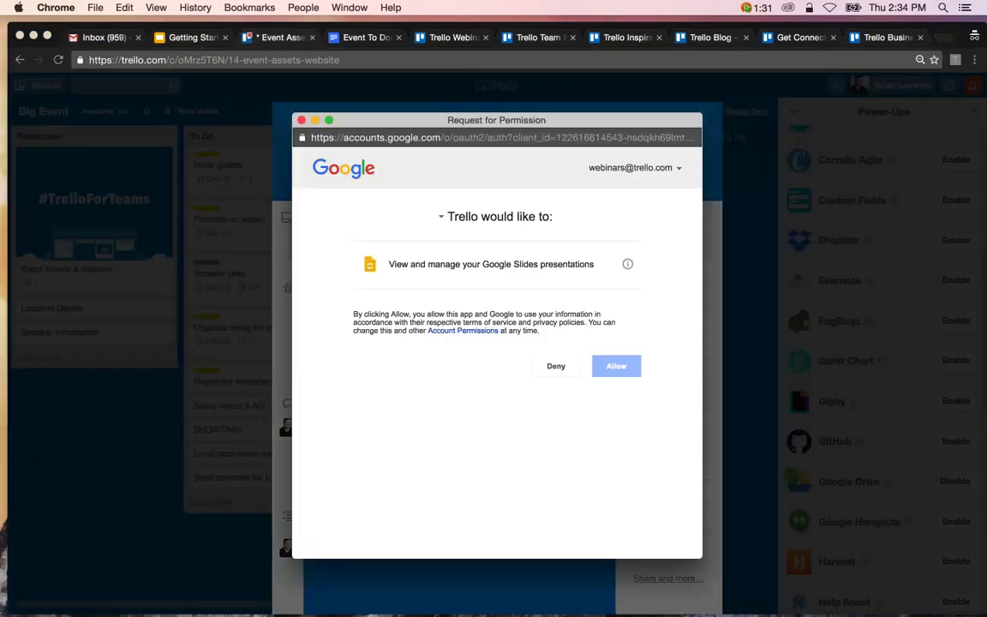
click(616, 366)
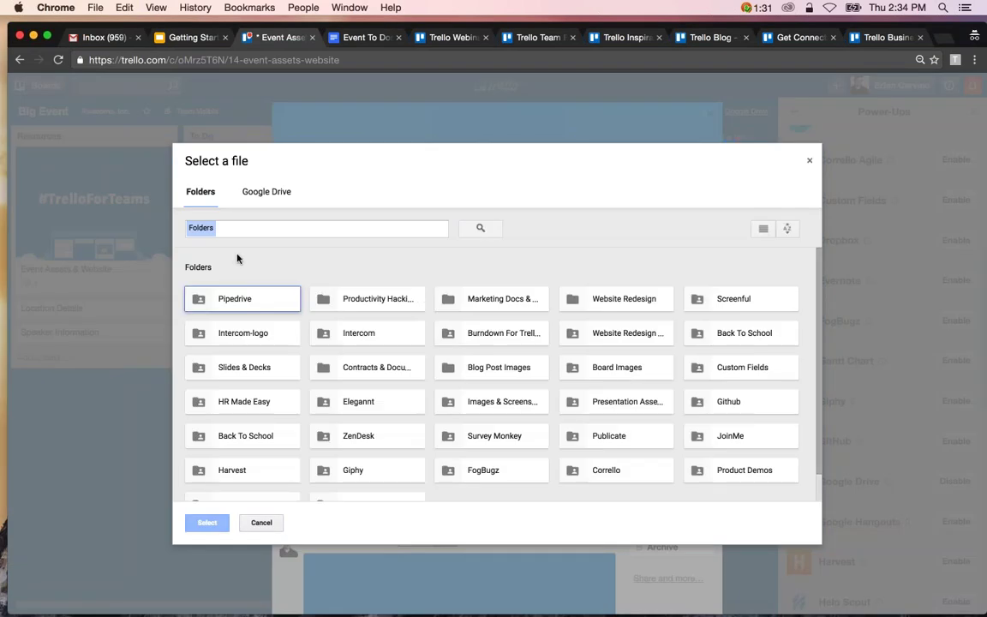
scroll(239, 257, down, 2)
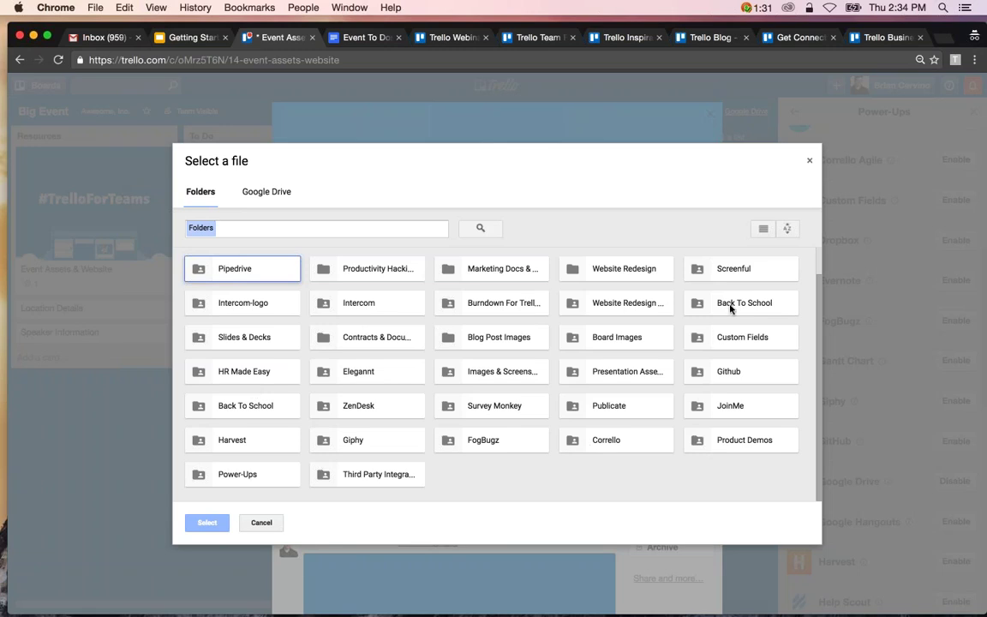
click(628, 305)
click(208, 522)
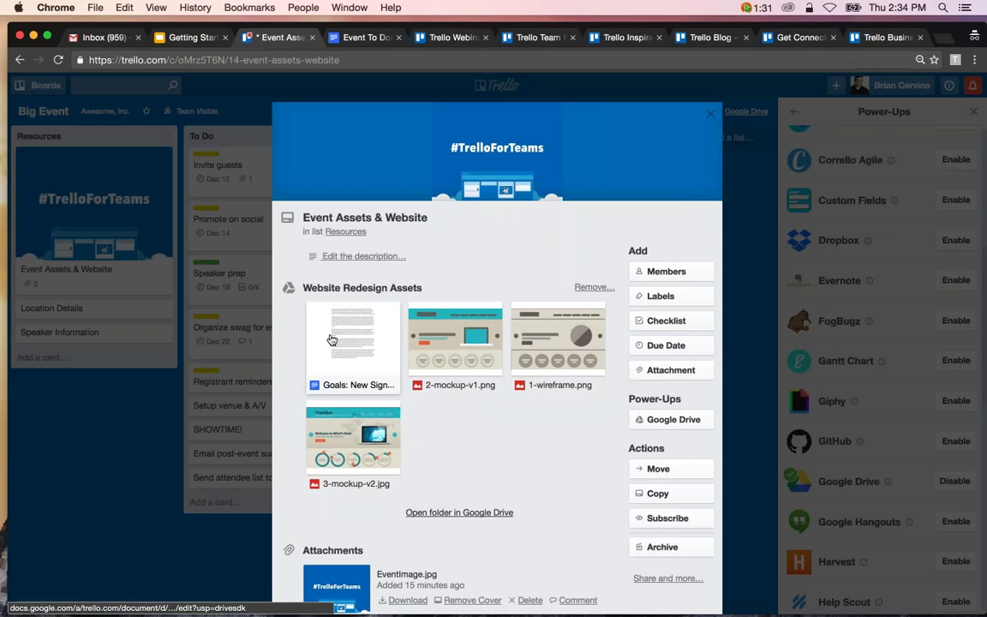
Preview 1-wireframe.png from the attached folder, then close the preview.
scroll(377, 433, down, 2)
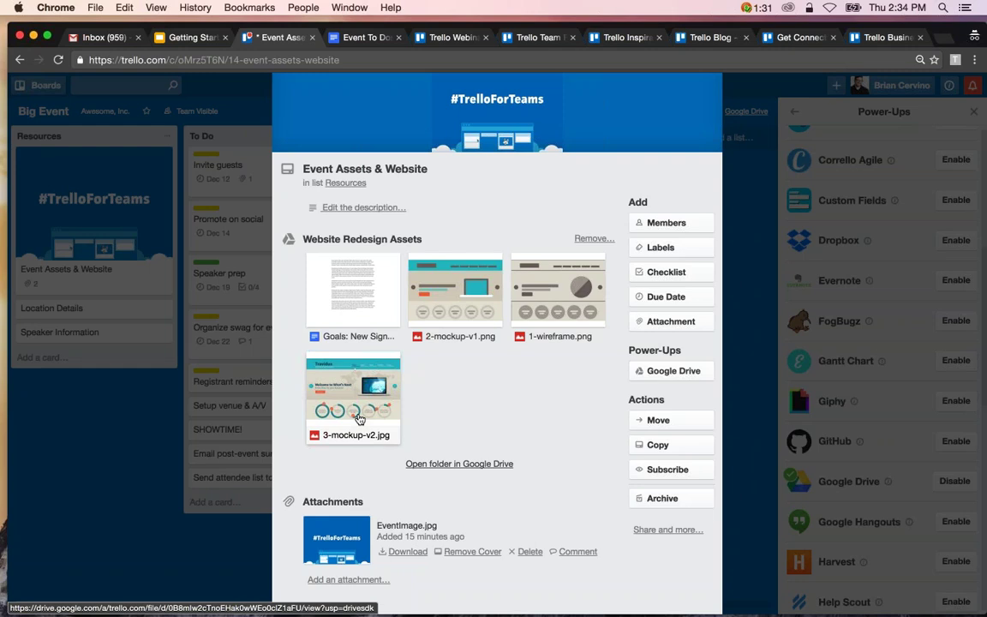
click(540, 284)
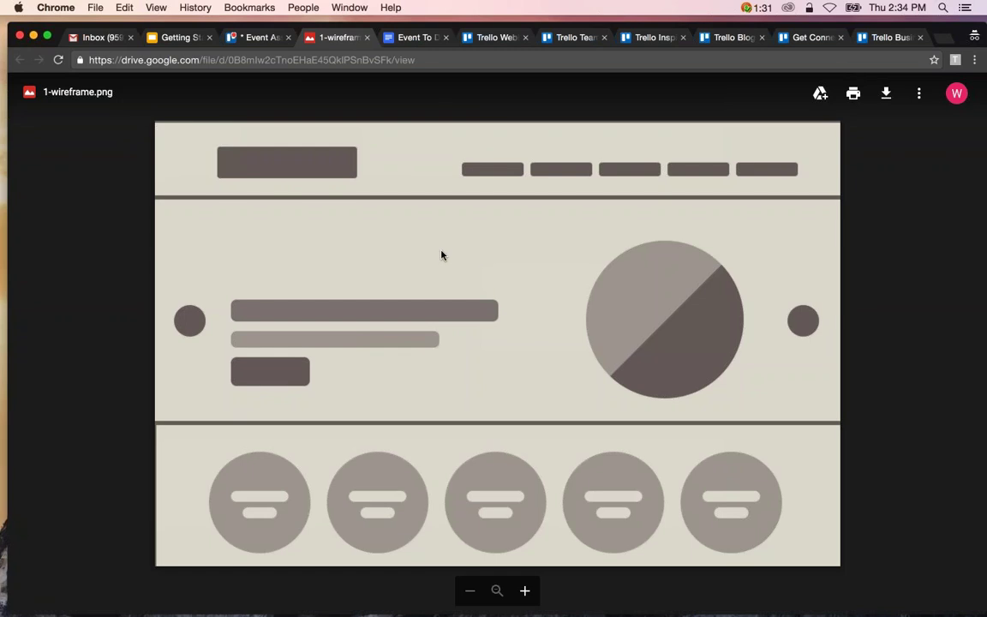
click(367, 39)
scroll(453, 383, down, 2)
scroll(453, 383, down, 1)
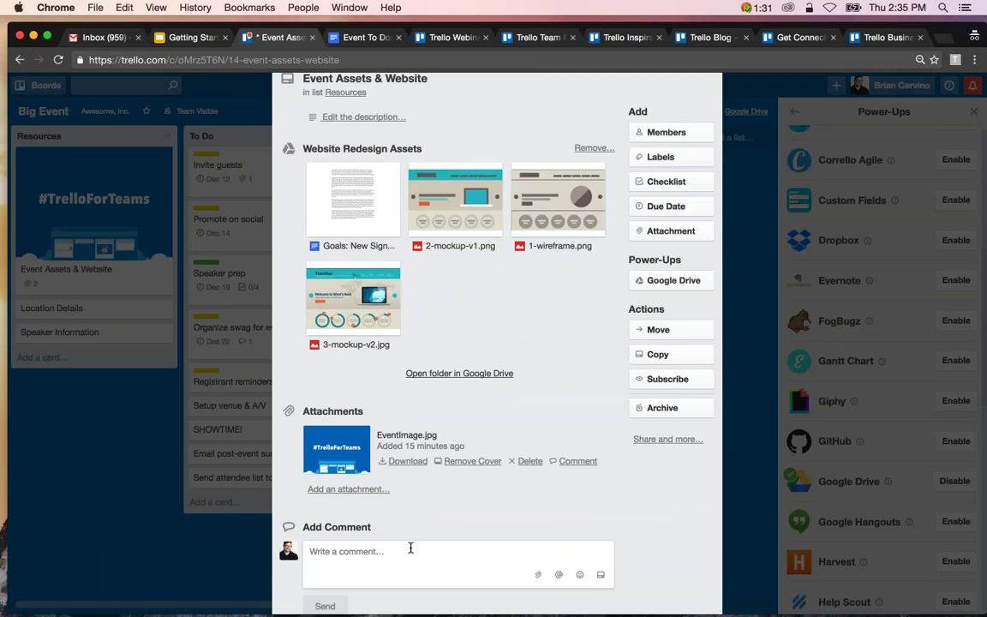
scroll(410, 548, up, 1)
Create and attach a new Google Doc, view it in Google Docs, then close the card.
click(686, 305)
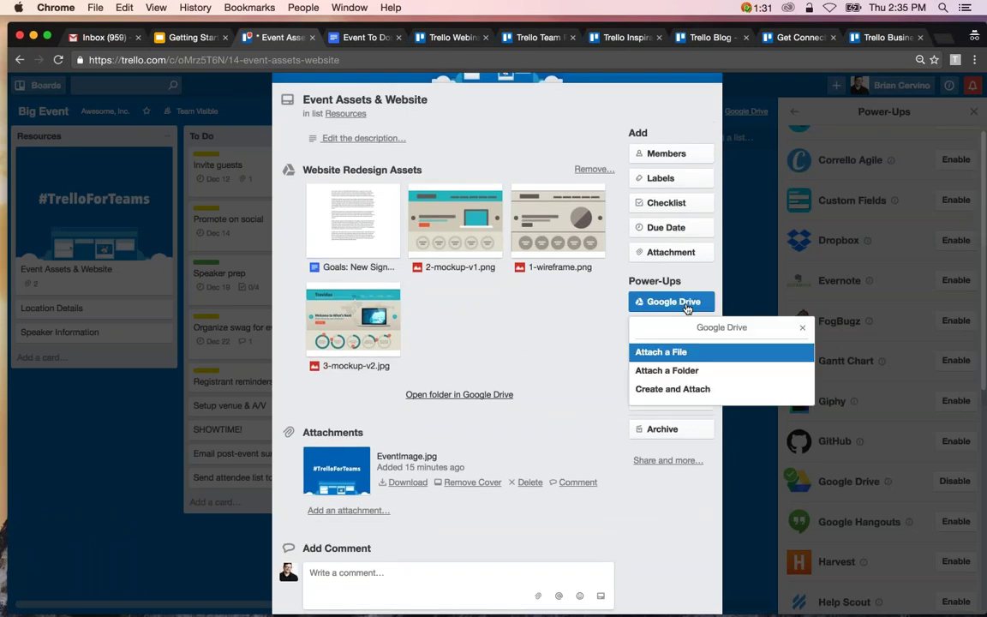
click(679, 390)
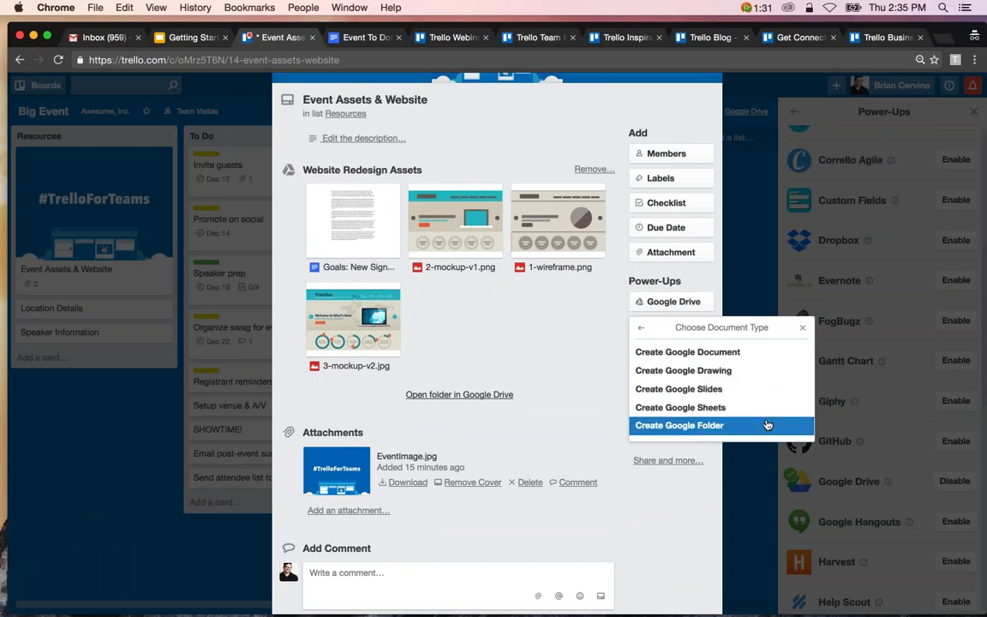
click(751, 355)
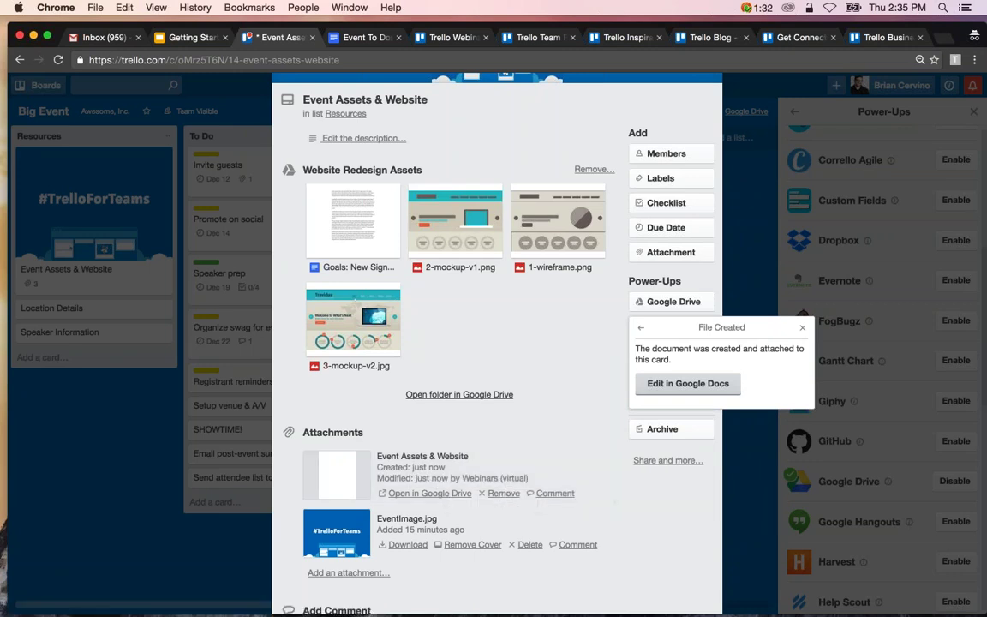
click(689, 384)
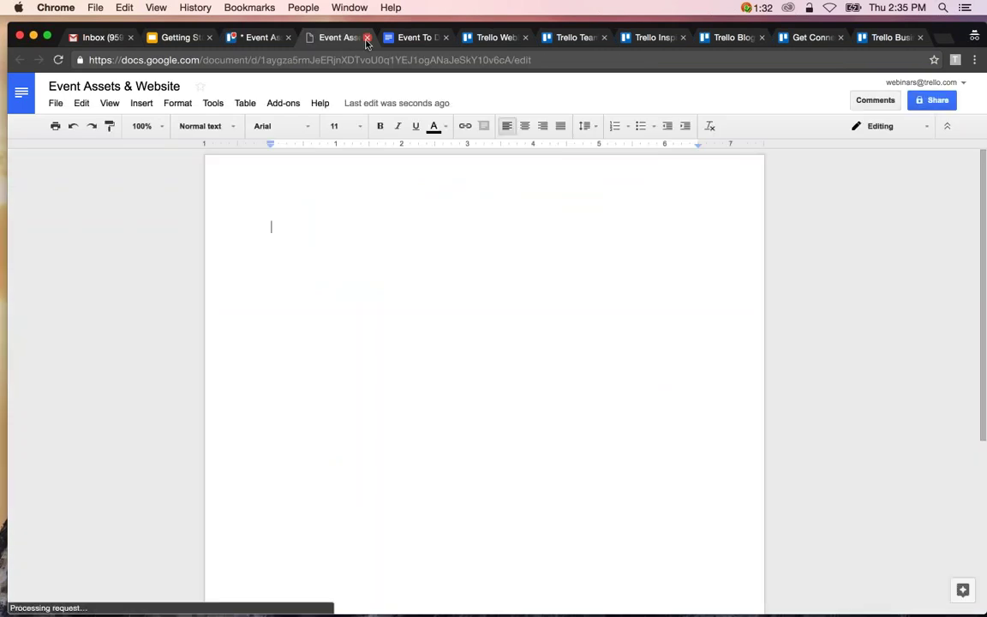
click(367, 37)
scroll(497, 343, up, 2)
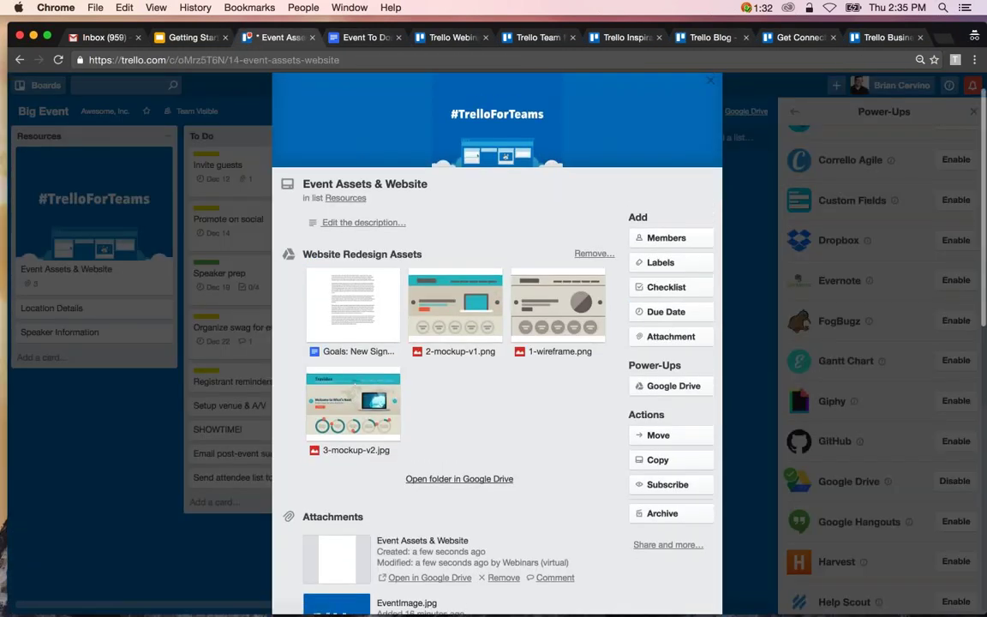
key(Escape)
Enable the MailChimp Power-Up and open the Invite guests card.
scroll(883, 360, down, 5)
scroll(960, 461, down, 1)
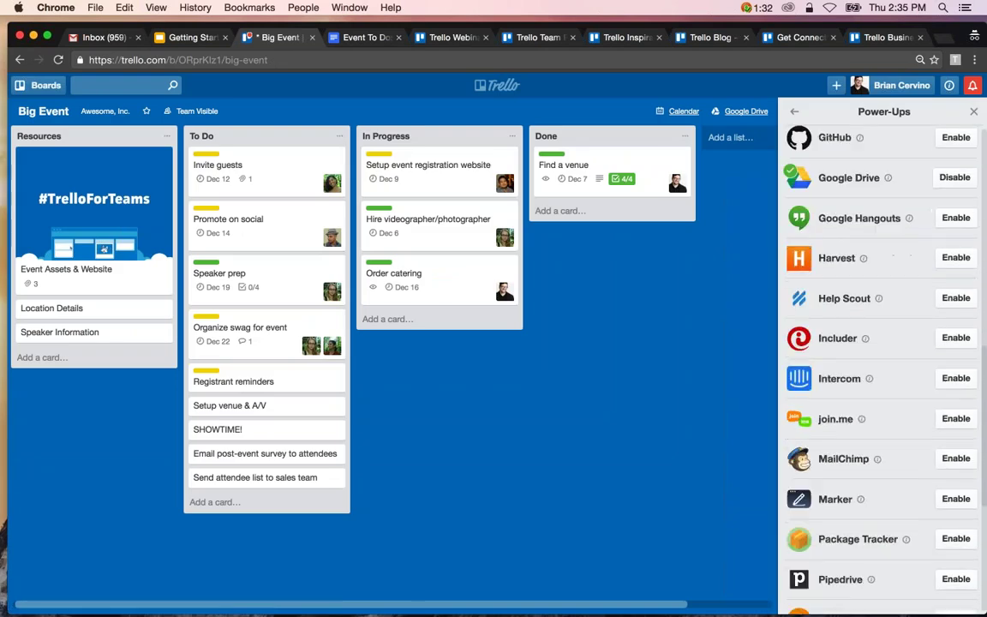
click(960, 460)
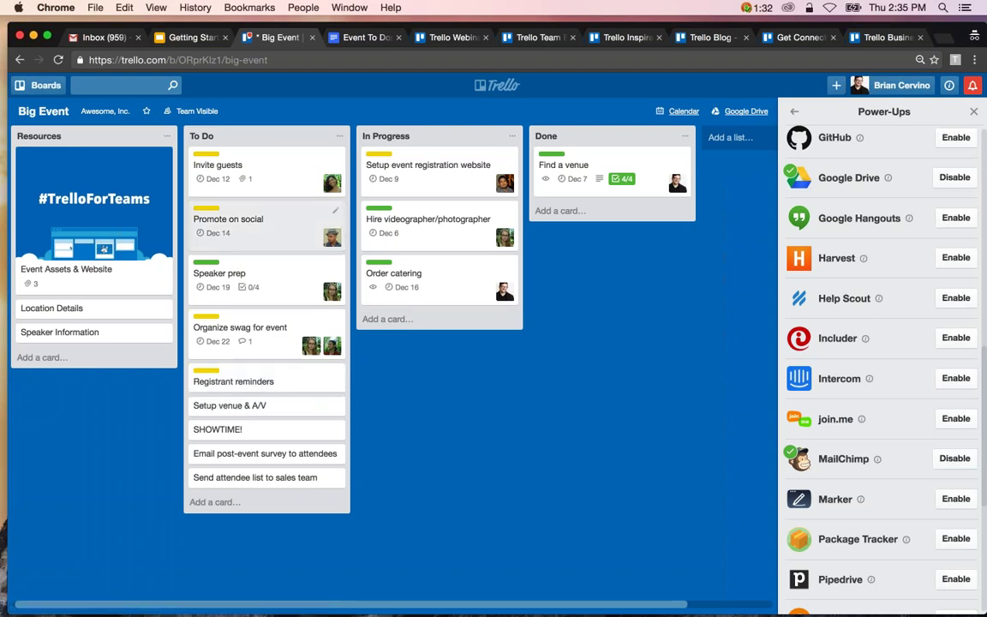
click(248, 169)
Link a MailChimp account from Attach Template by logging in with the account's username and password.
click(668, 345)
click(675, 415)
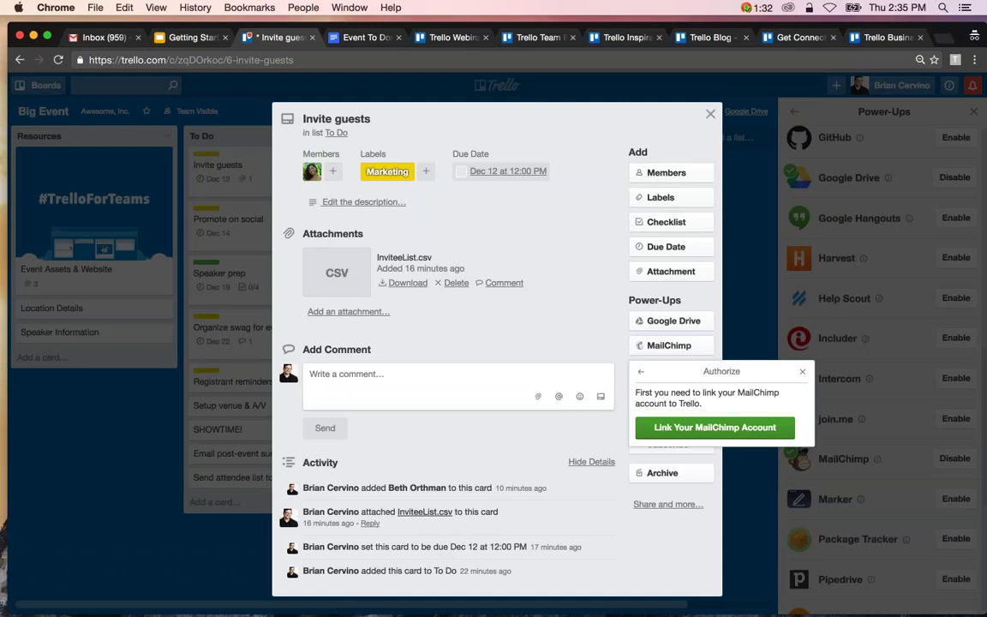
click(677, 426)
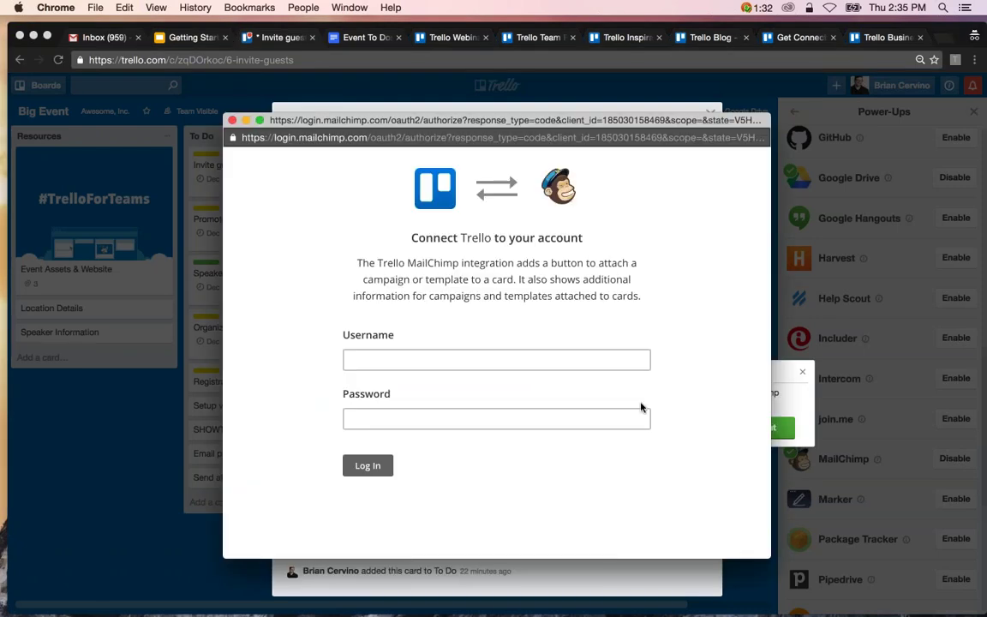
click(496, 360)
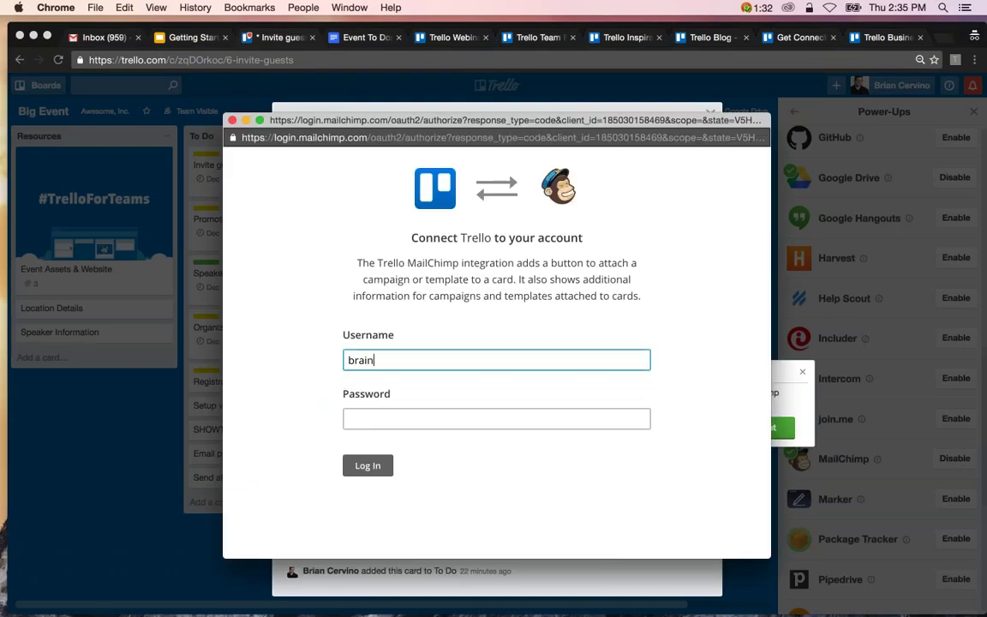
mouse_move(978, 613)
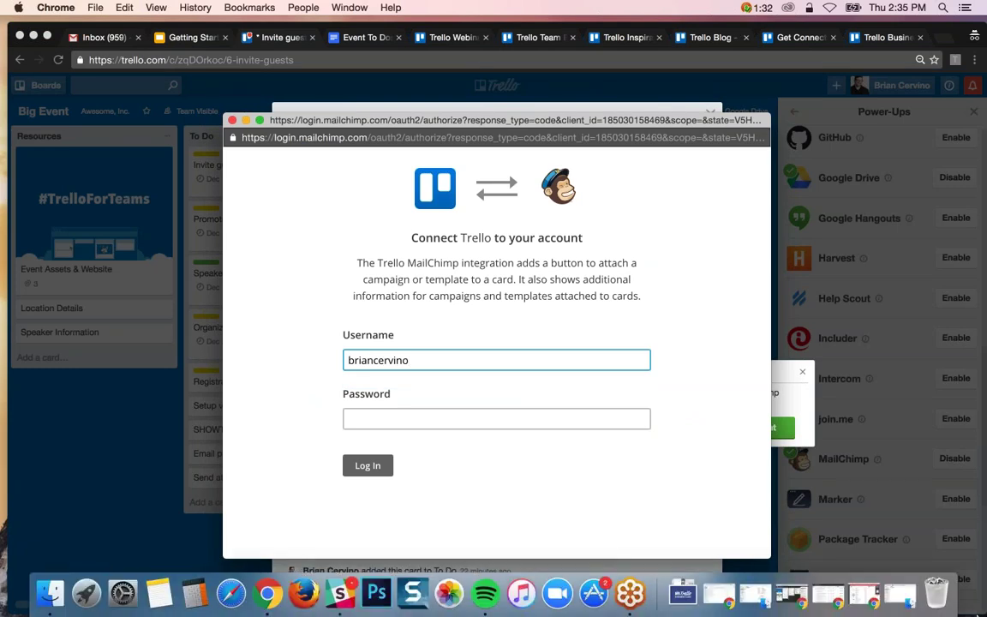
click(870, 602)
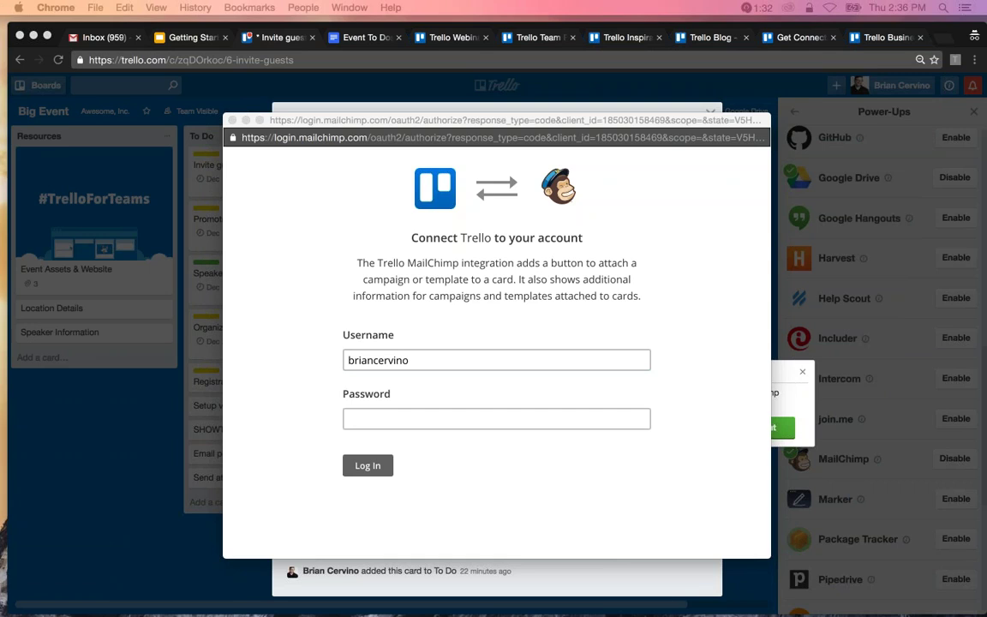
click(368, 418)
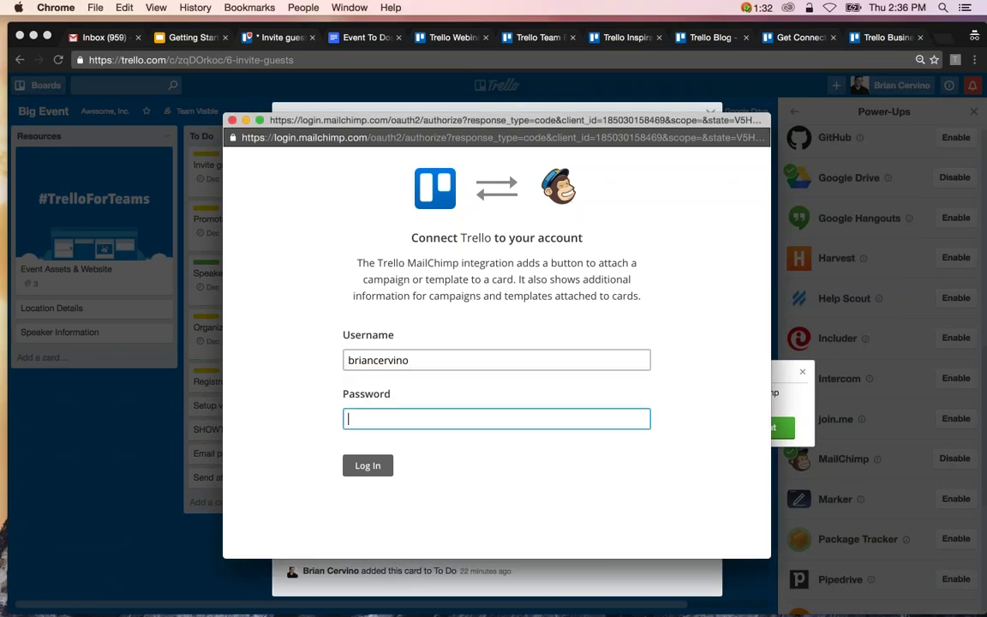
text(••••••••••••••)
click(367, 465)
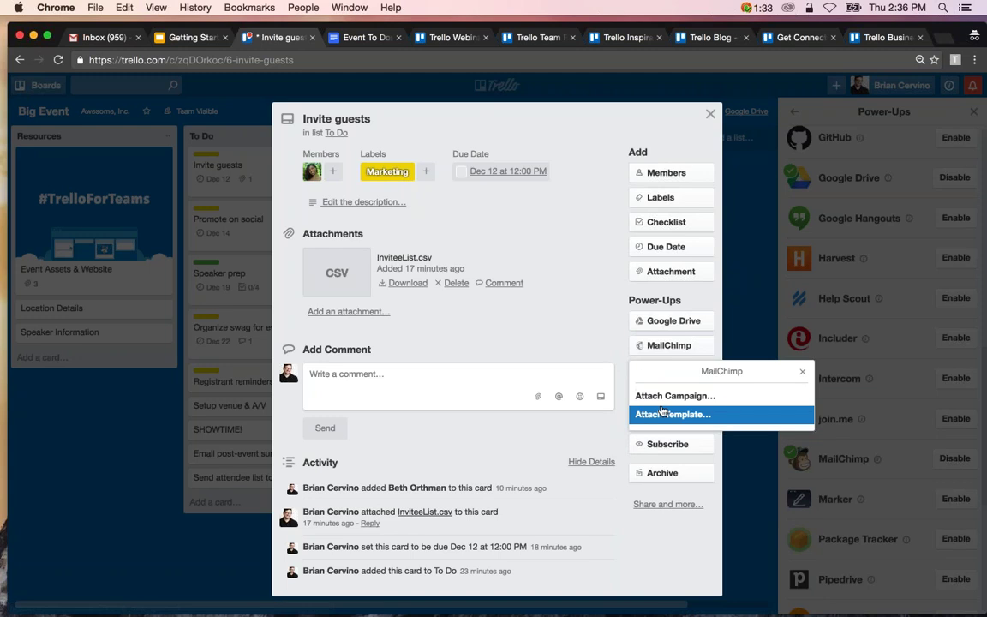
Attach the BR Webinar - SEED - Follow-up MailChimp template to the Invite guests card.
click(661, 417)
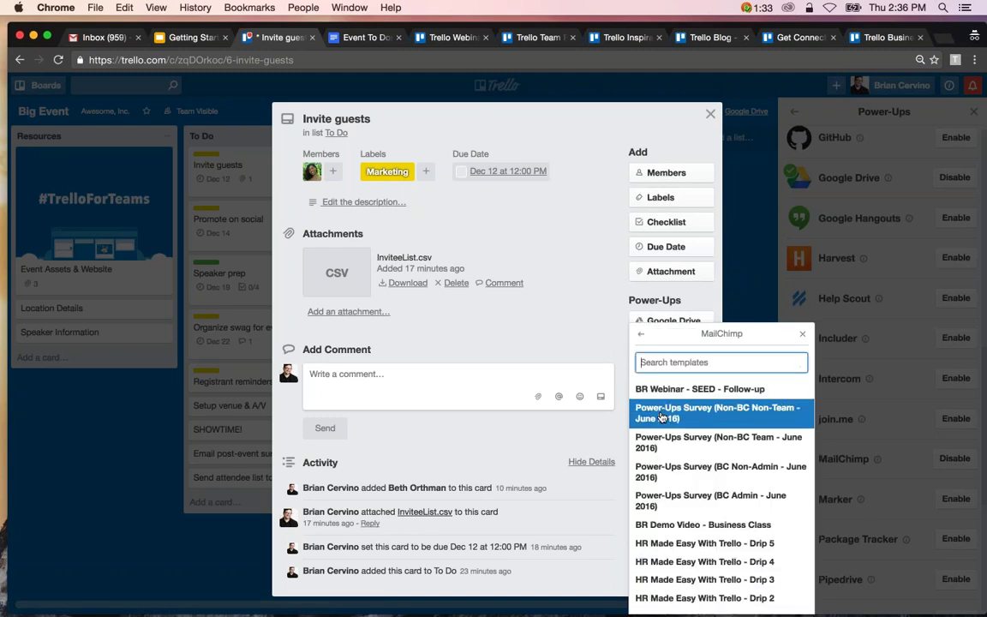
text(bos)
key(BackSpace)
key(BackSpace)
key(BackSpace)
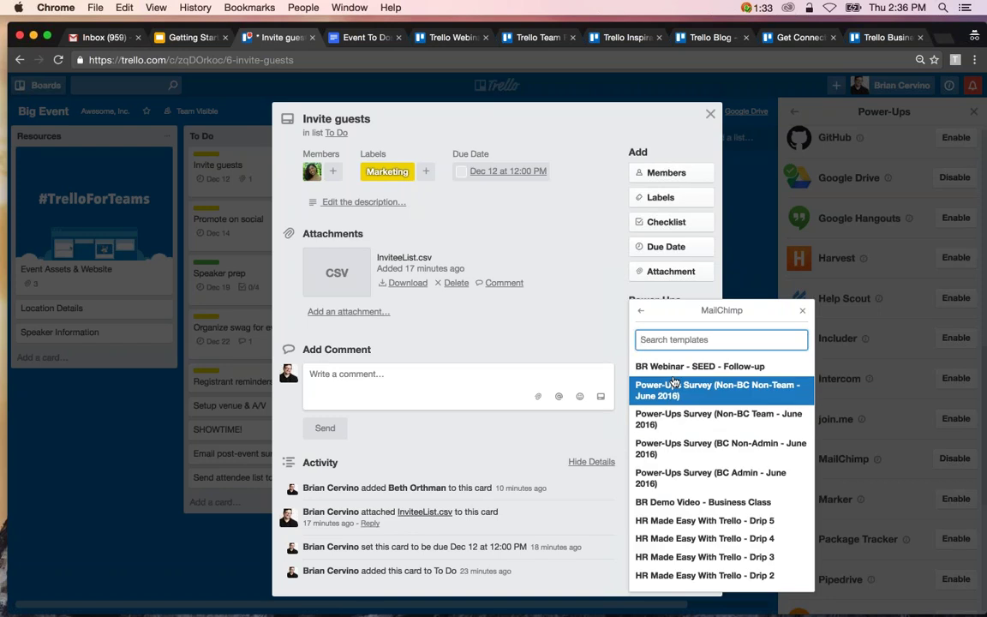
click(651, 367)
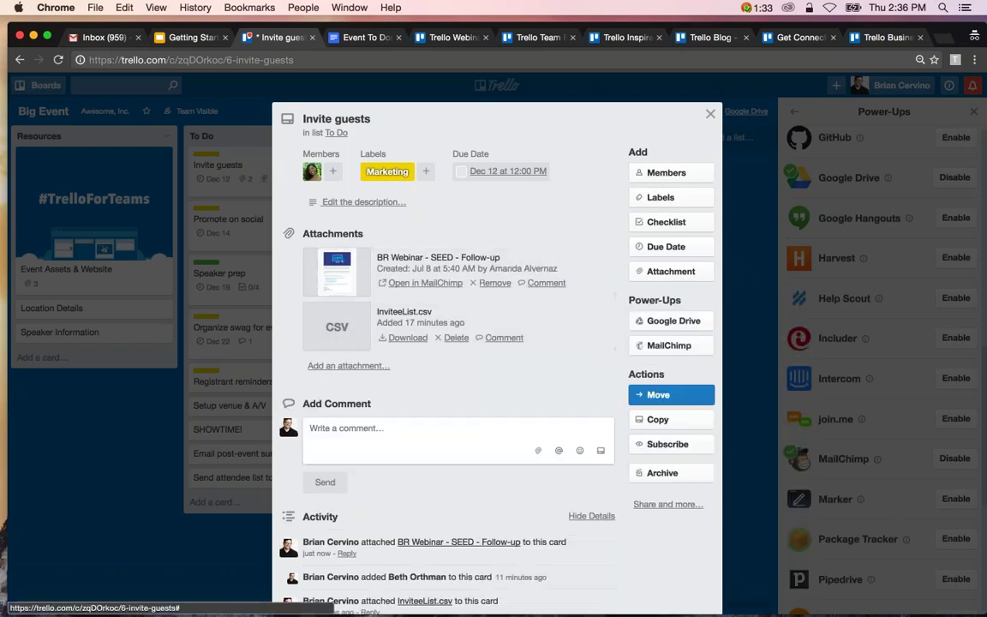
Attach the 'Just a test' MailChimp campaign and close the card.
click(669, 345)
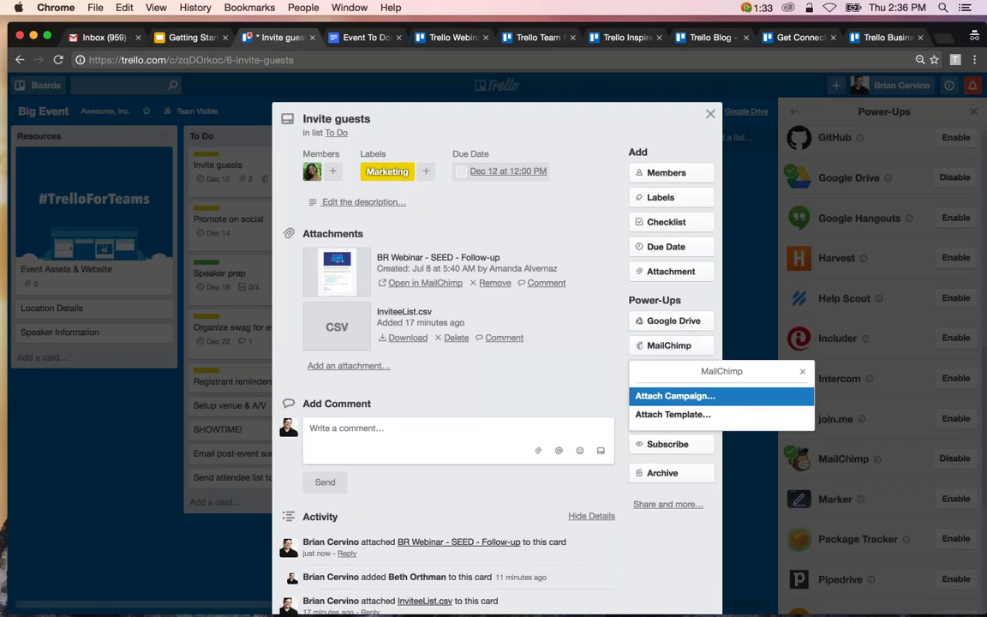
click(671, 397)
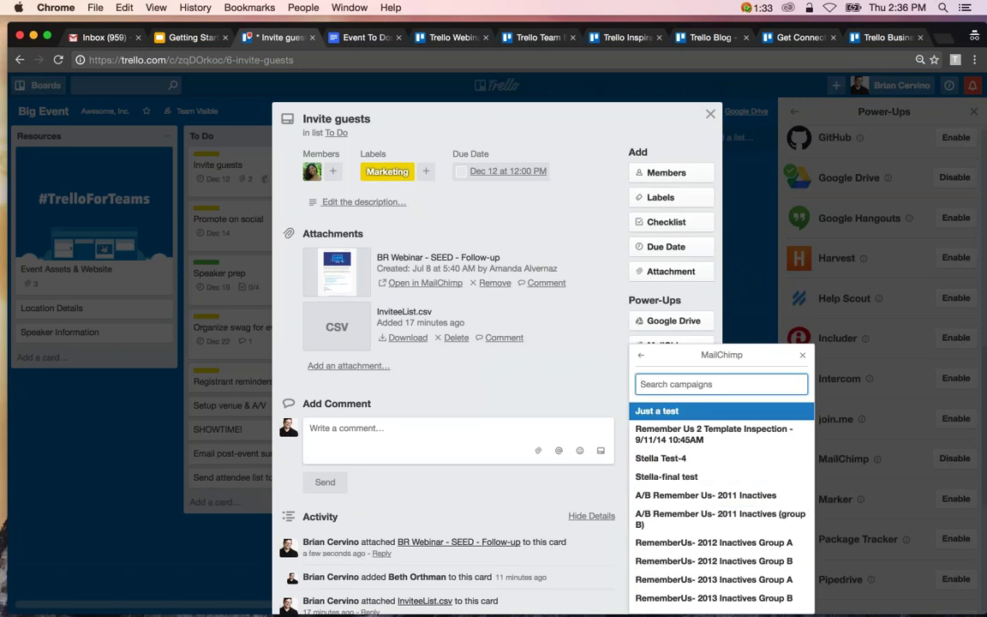
key(Return)
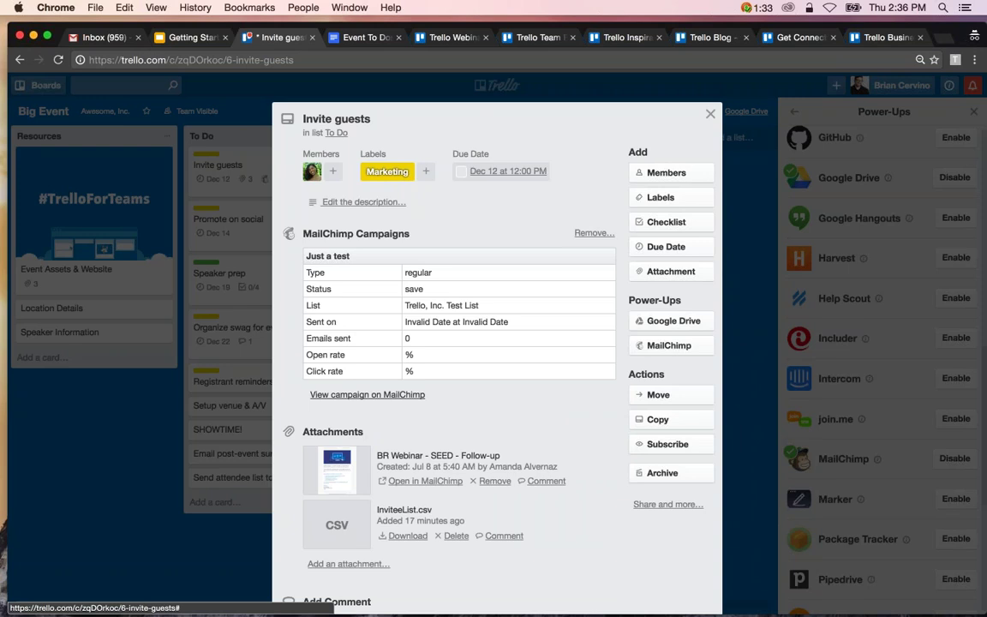
click(709, 115)
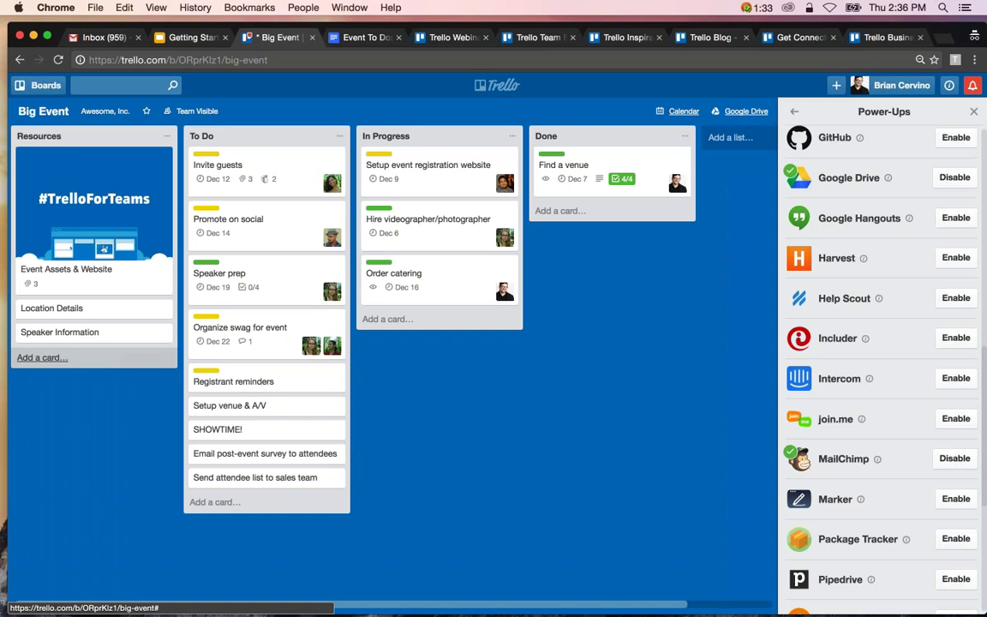
scroll(883, 360, up, 2)
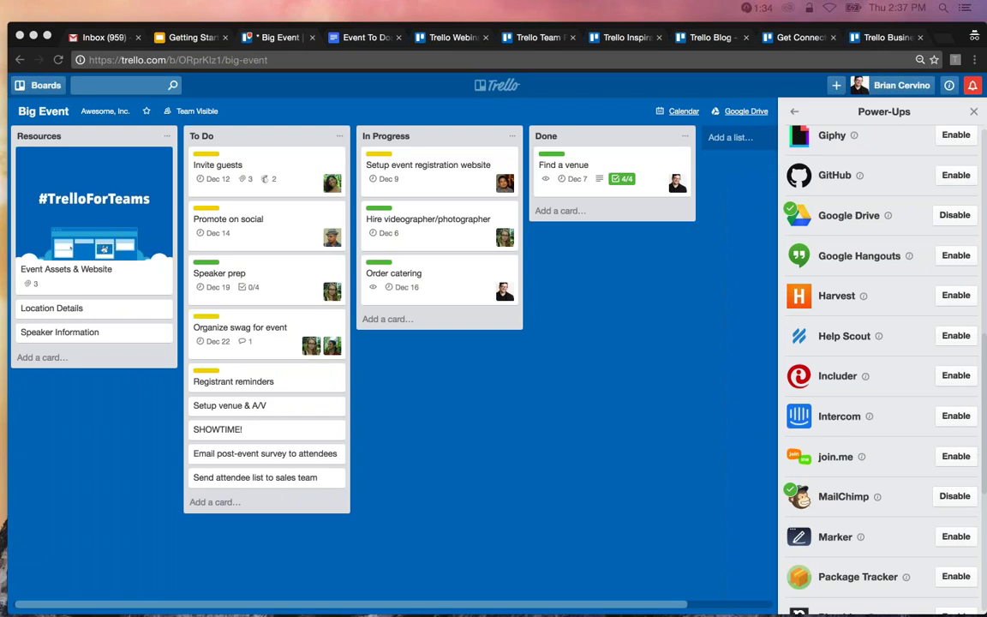
Try orange and green colours, then set the tropical beach photo as board background.
click(794, 112)
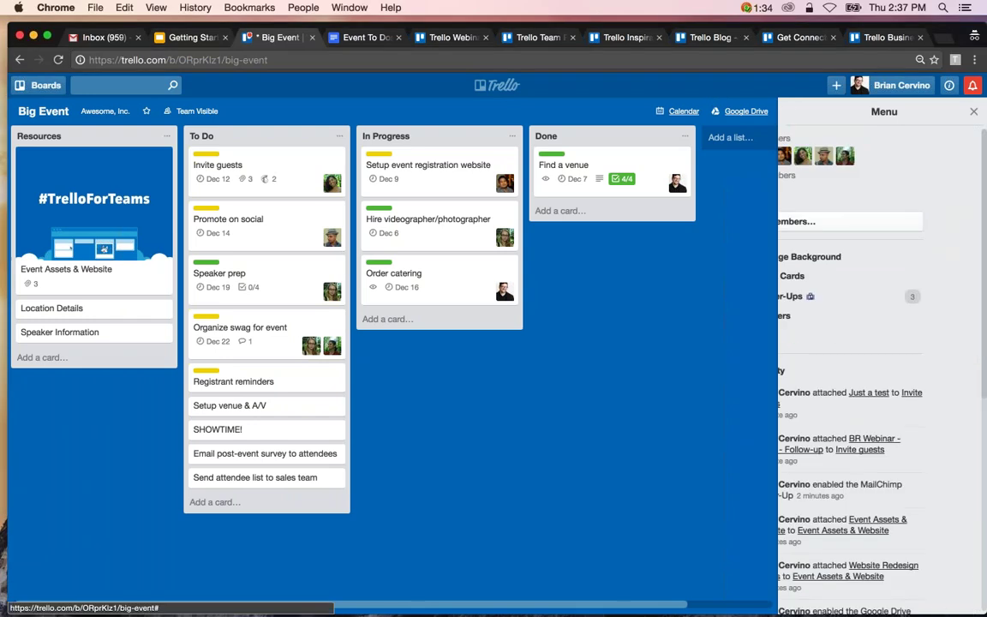
click(911, 257)
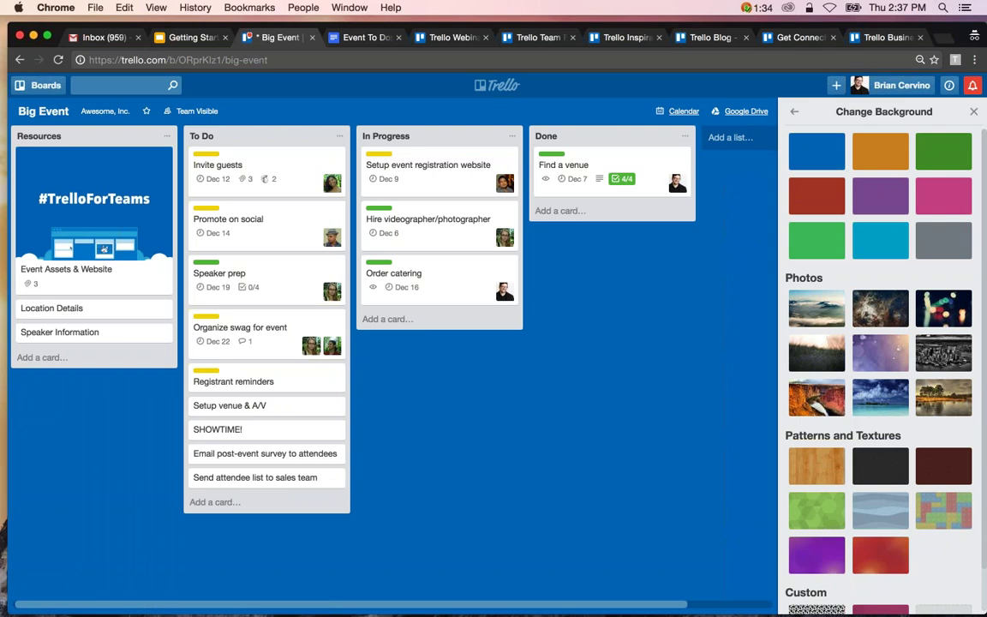
click(881, 153)
click(943, 152)
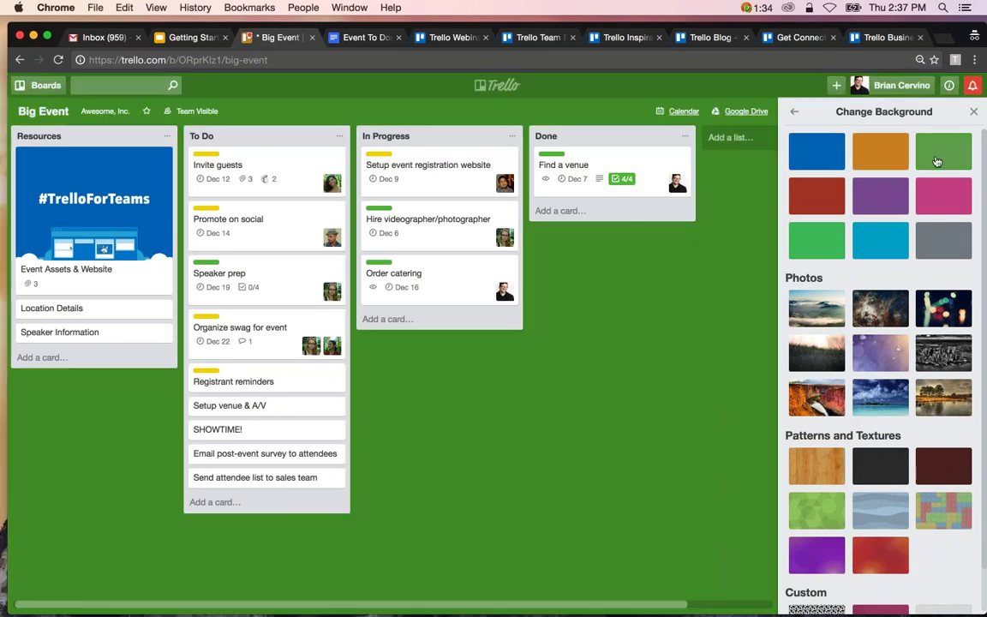
scroll(881, 360, down, 2)
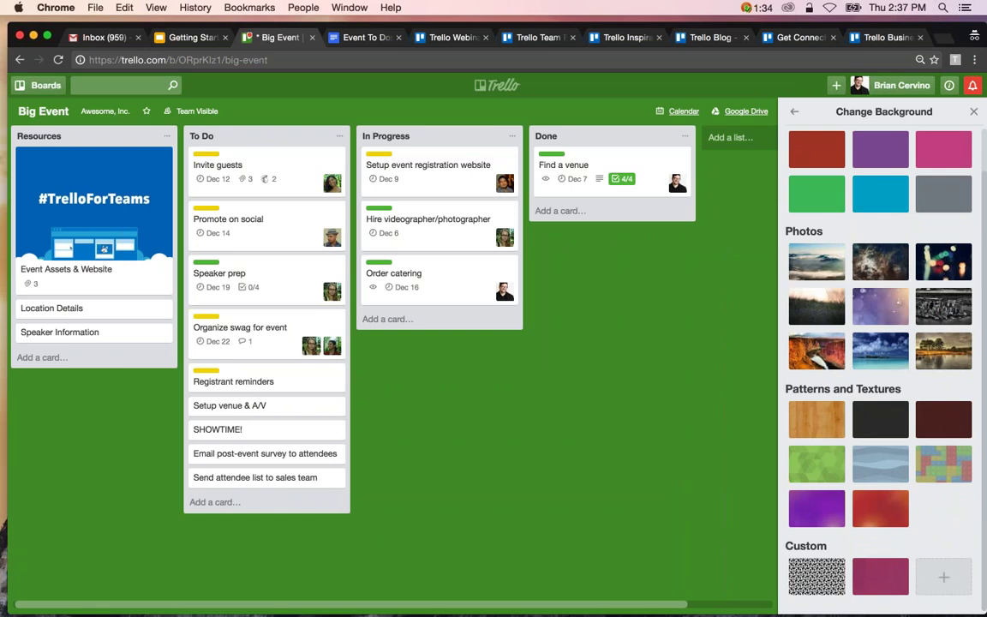
click(871, 343)
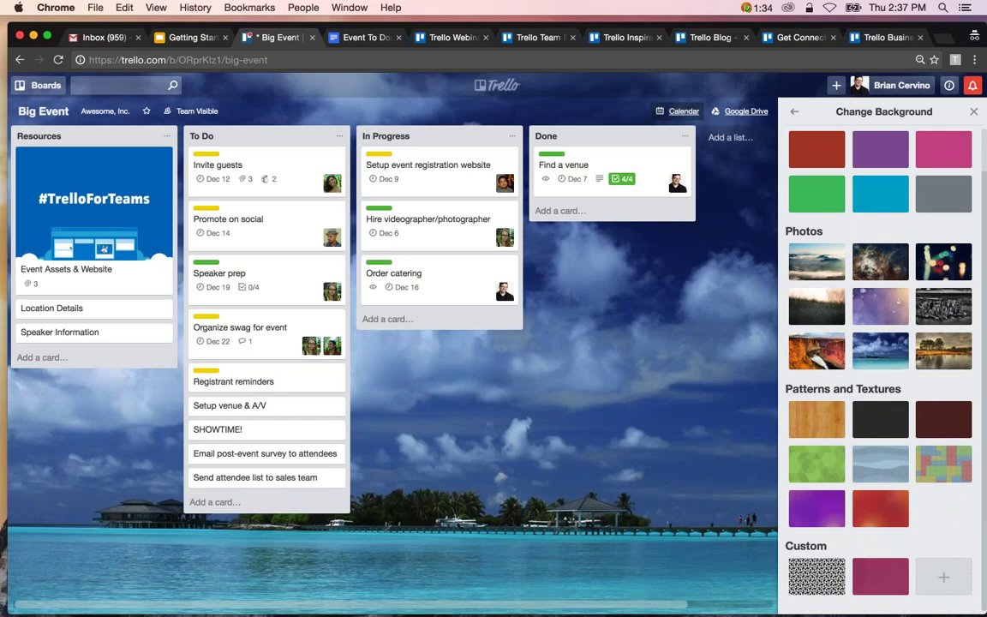
click(795, 111)
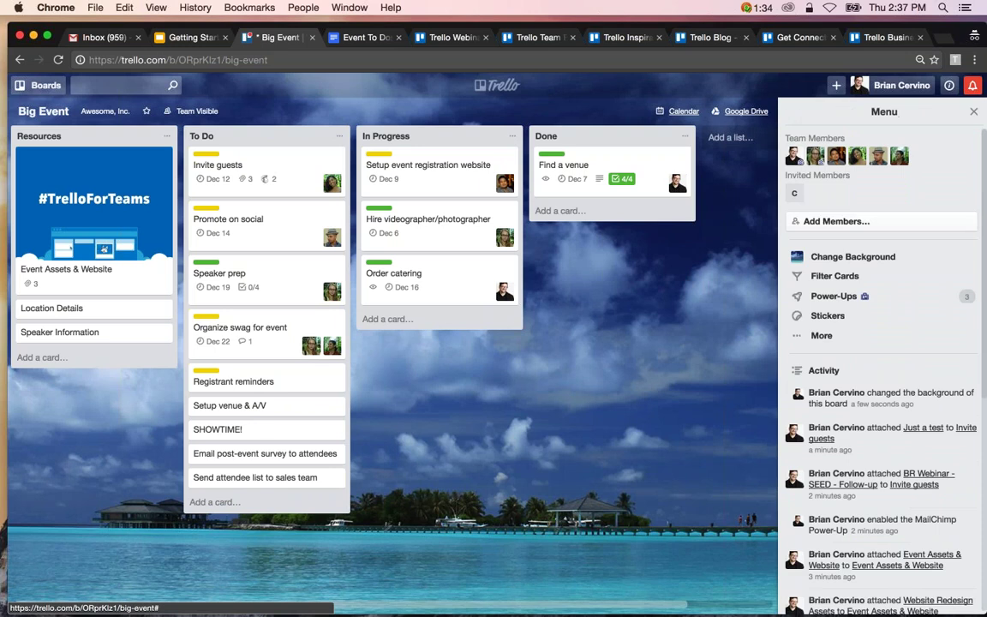
Drag the thumbs-up sticker from Stickers onto the Find a venue card in Done.
click(827, 316)
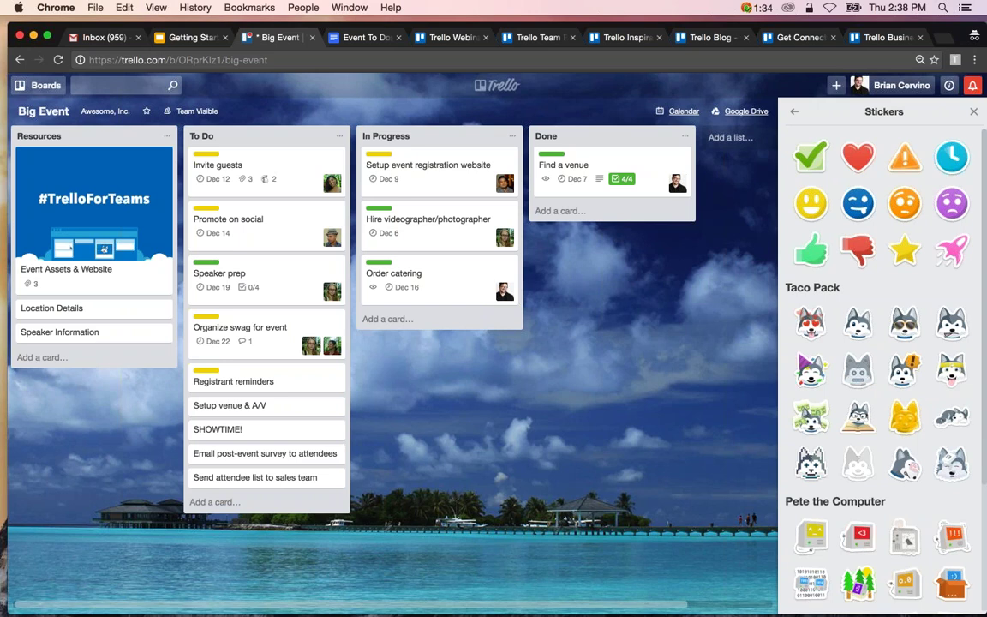
scroll(883, 368, down, 5)
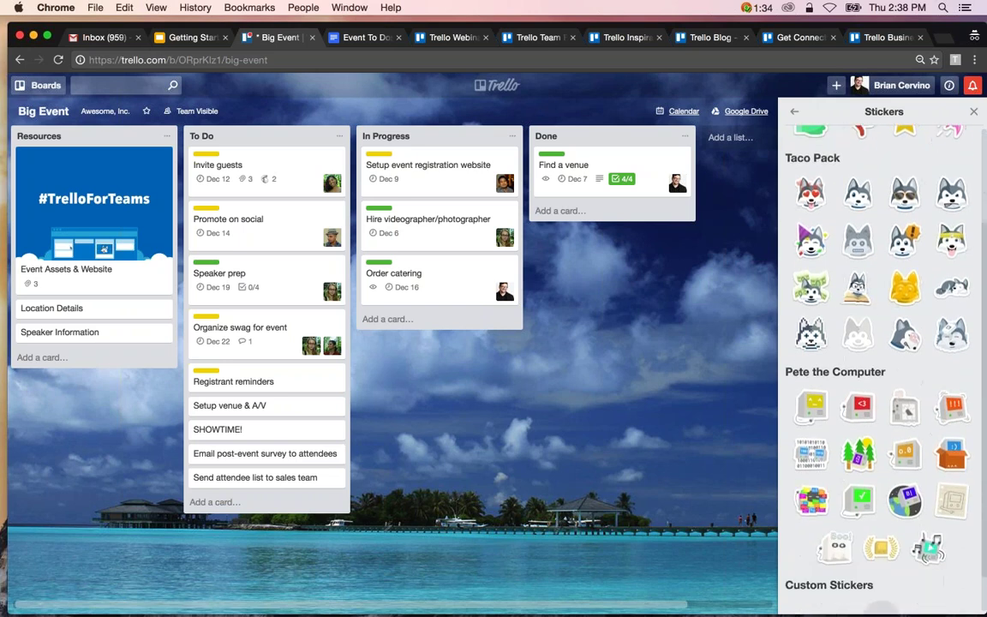
scroll(883, 369, up, 5)
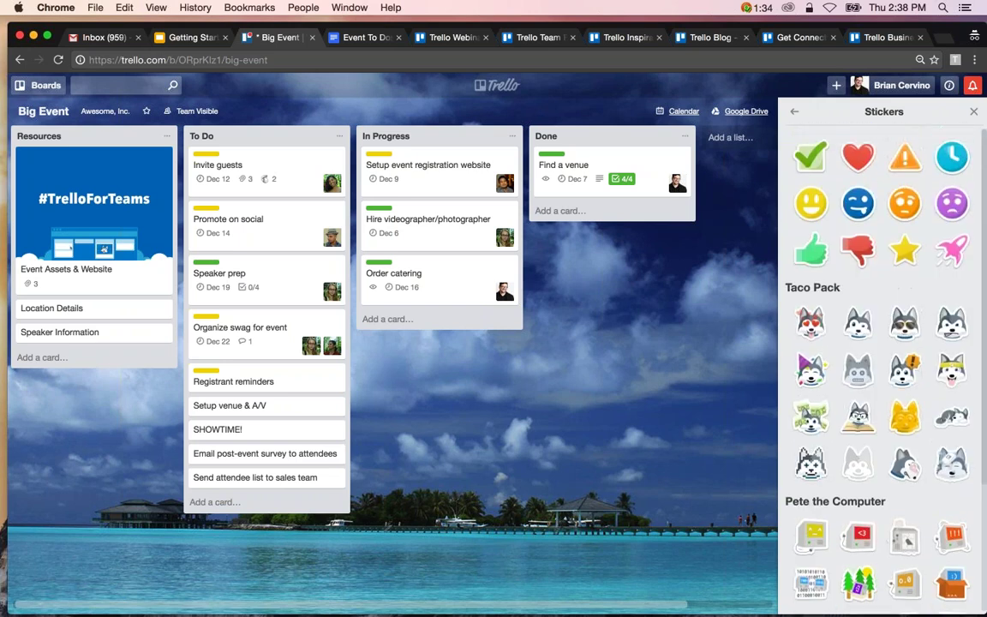
drag(811, 250, 628, 163)
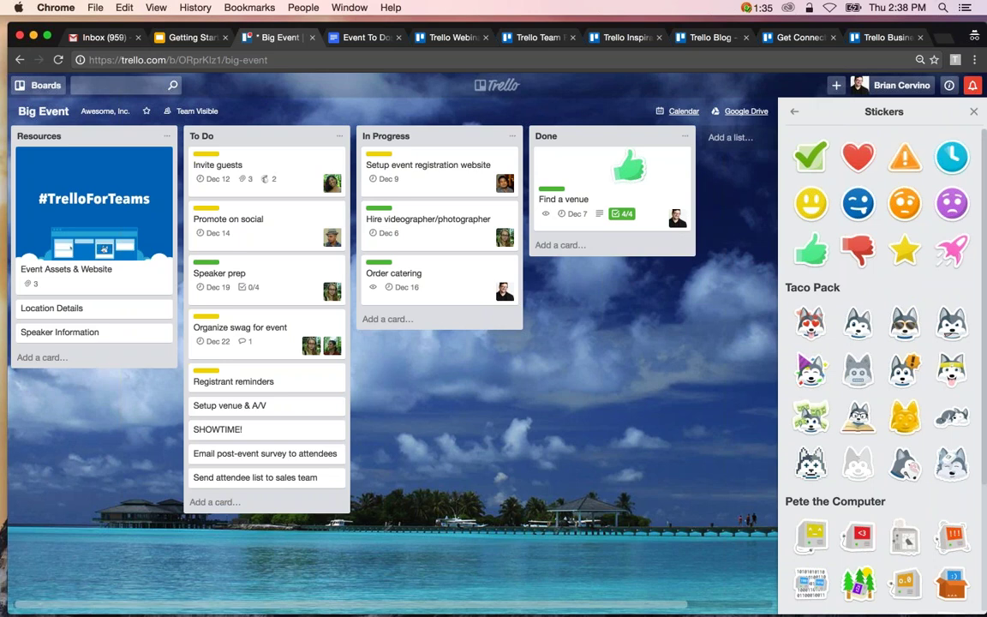
click(794, 112)
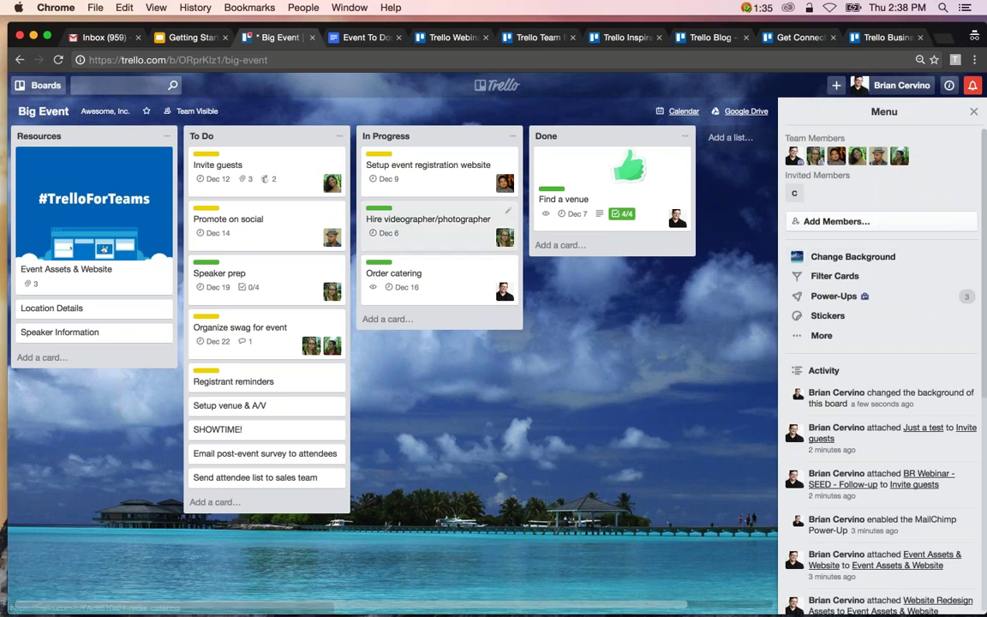
Open the Invite guests card, click Subscribe under Actions, and close it.
click(316, 196)
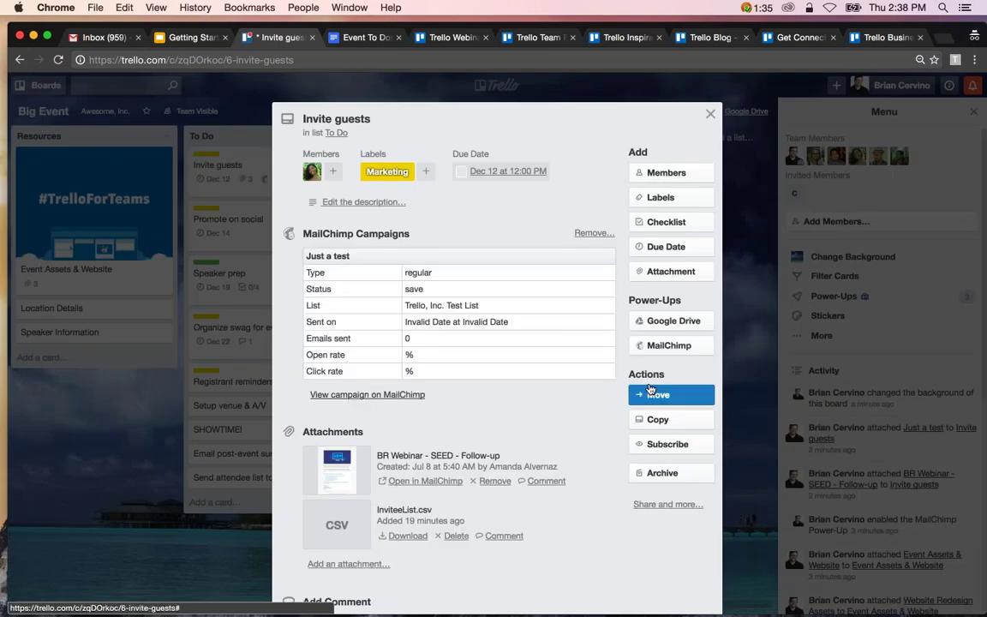
click(701, 445)
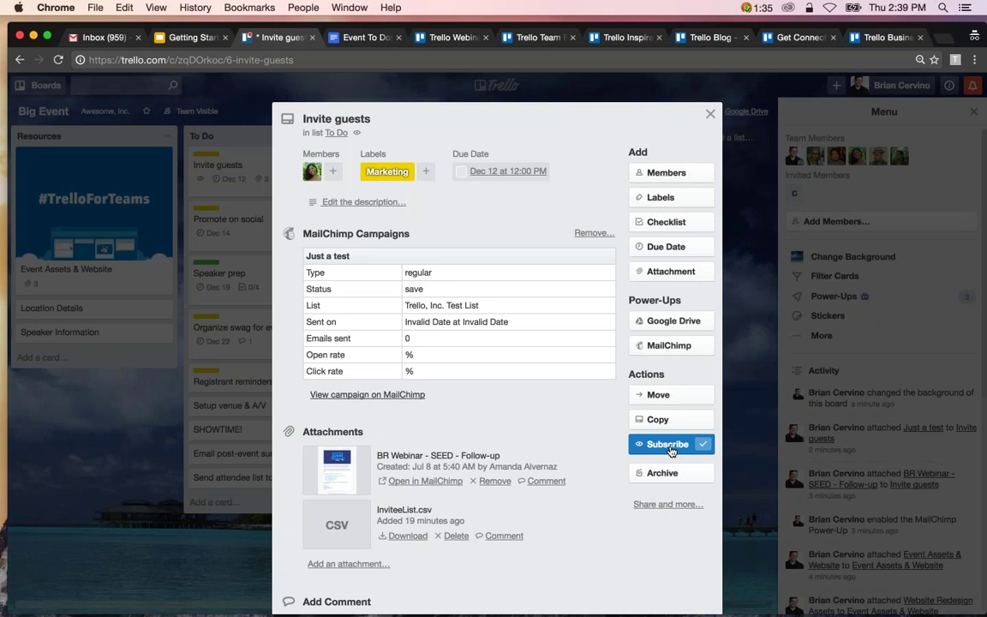
click(710, 116)
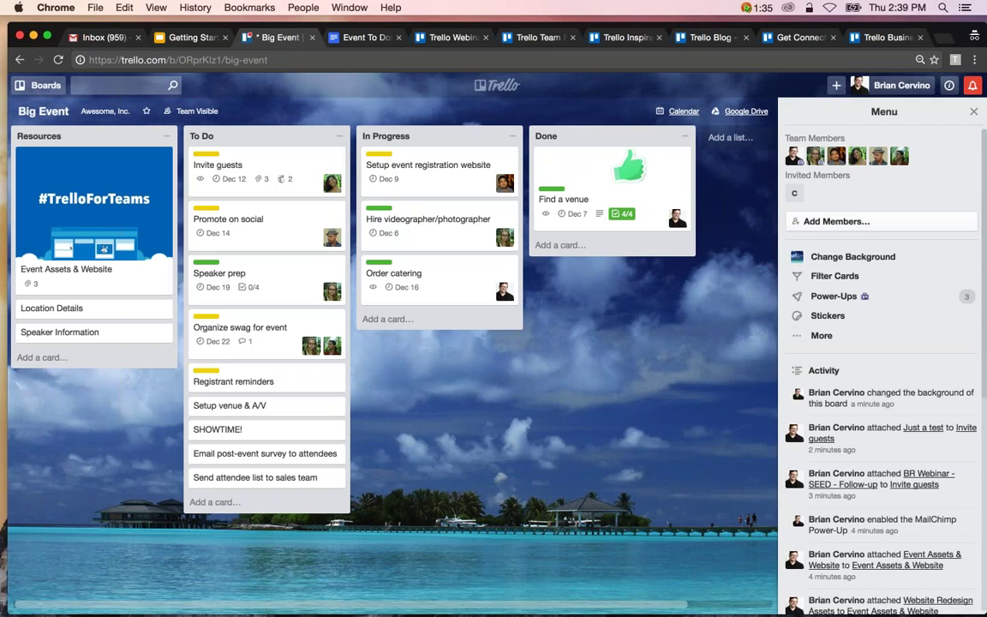
In the menu's More panel, toggle the board subscription on and back off.
click(835, 335)
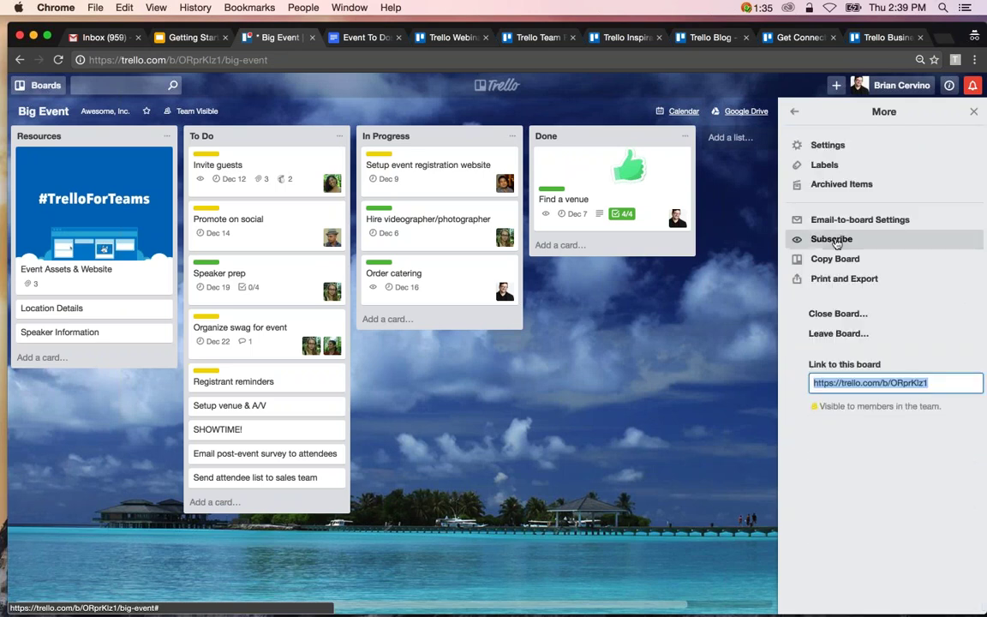
click(864, 241)
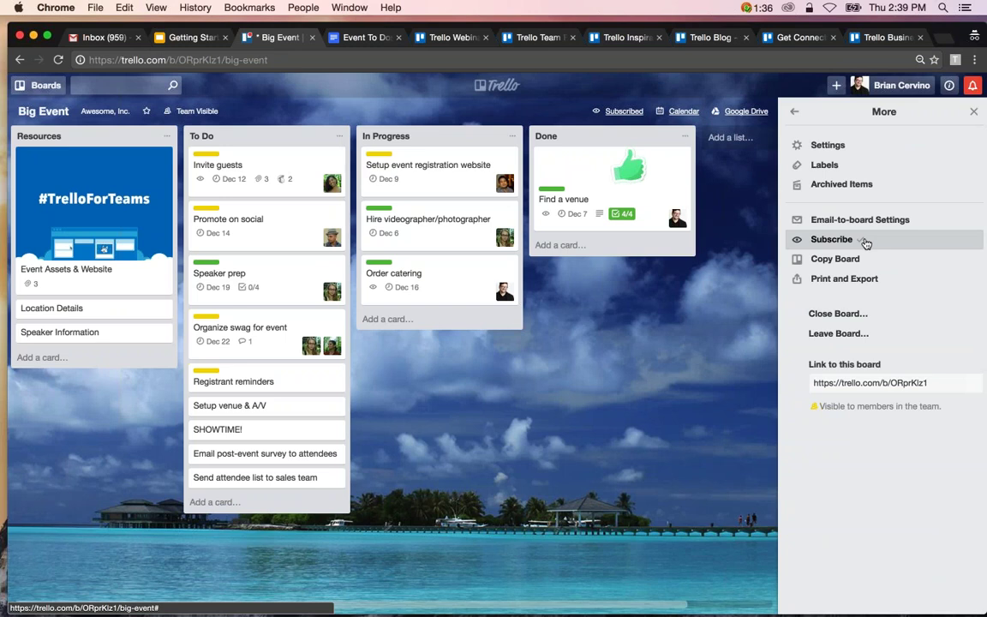
click(866, 241)
Subscribe to the Done list and move Setup event registration website to the top of Done.
click(683, 137)
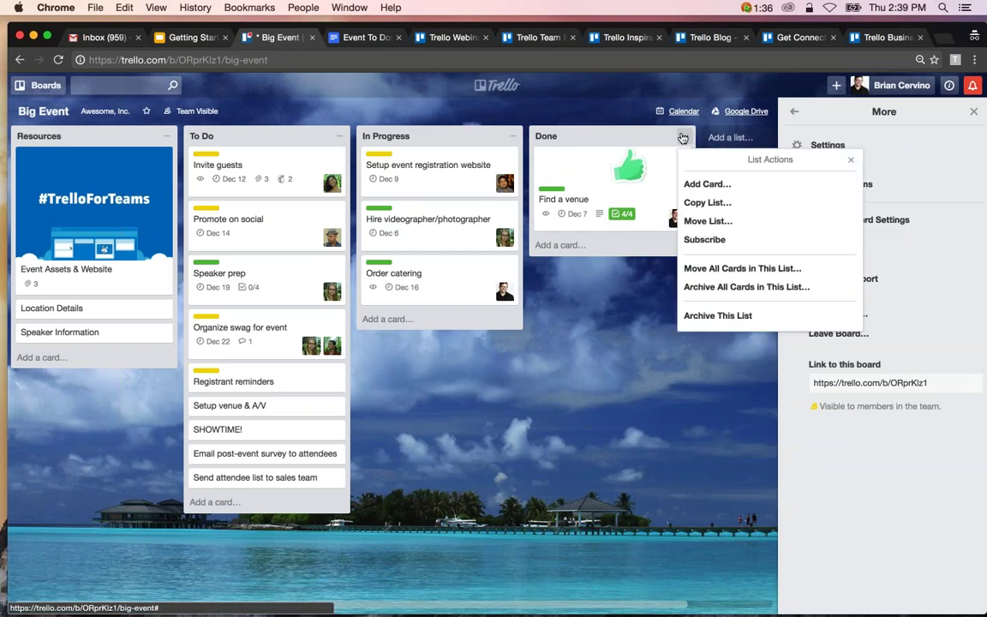
click(708, 243)
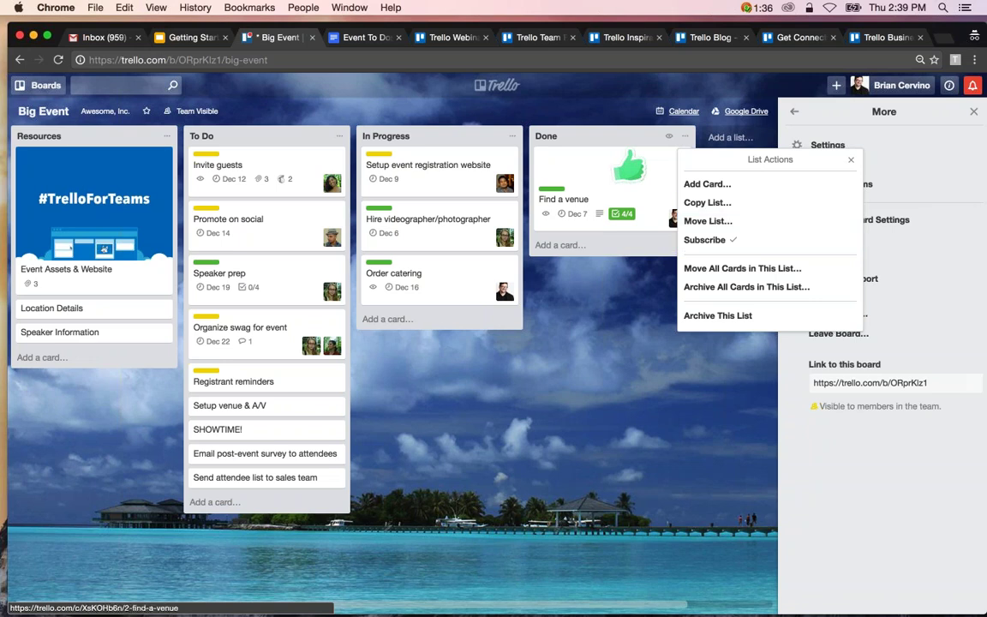
click(853, 163)
drag(465, 187, 604, 167)
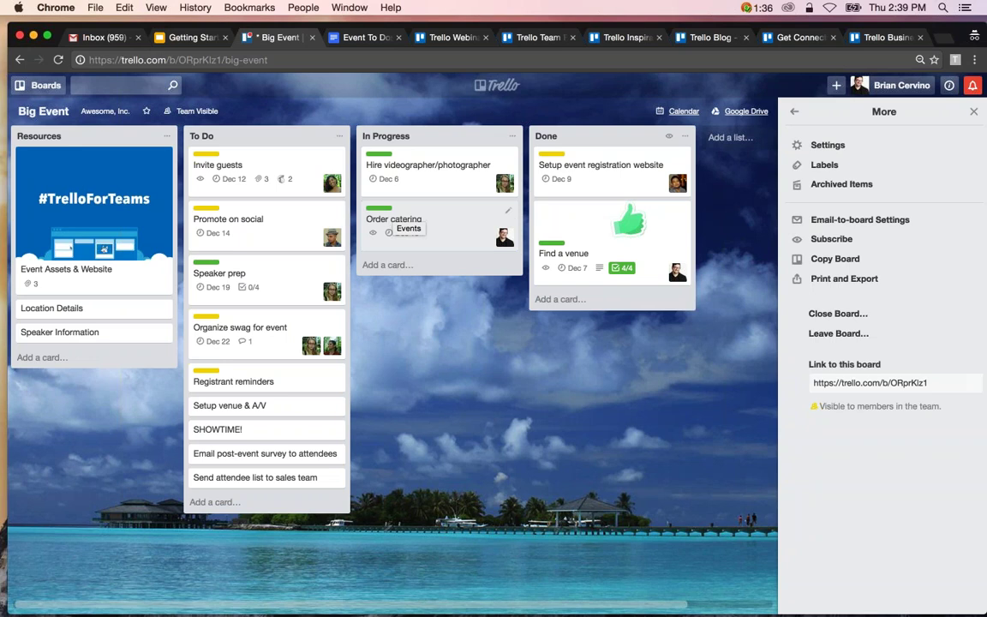
click(794, 112)
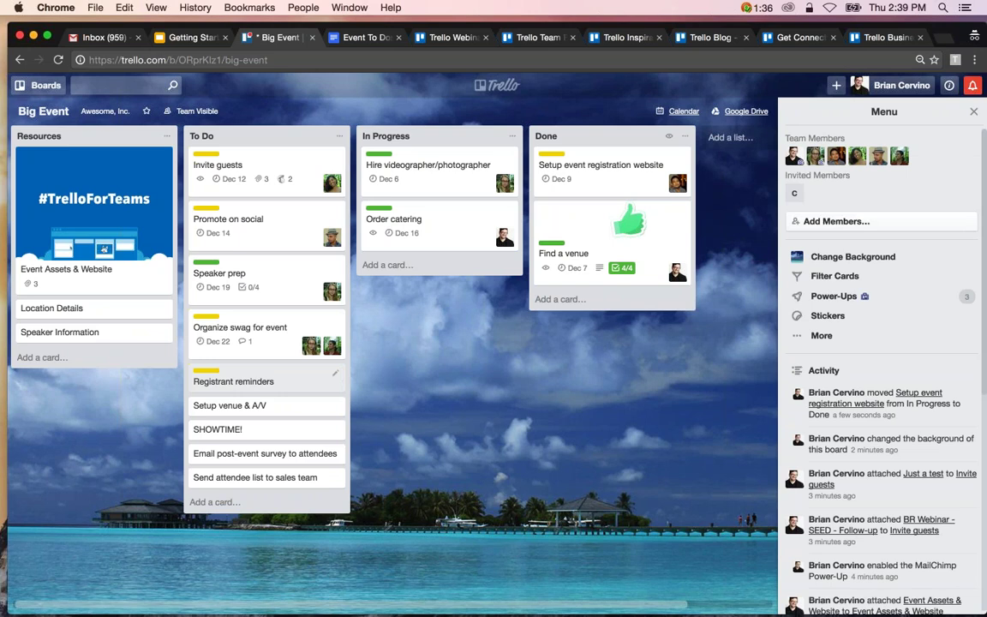
Copy the Promote on social card into Big Event's To Do list at position 1.
click(291, 234)
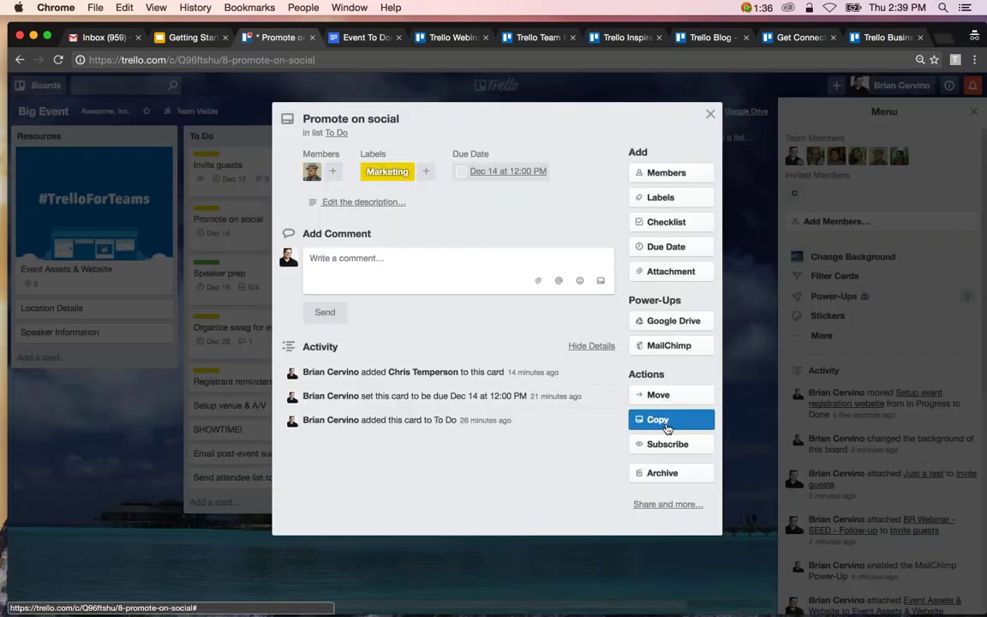
click(657, 419)
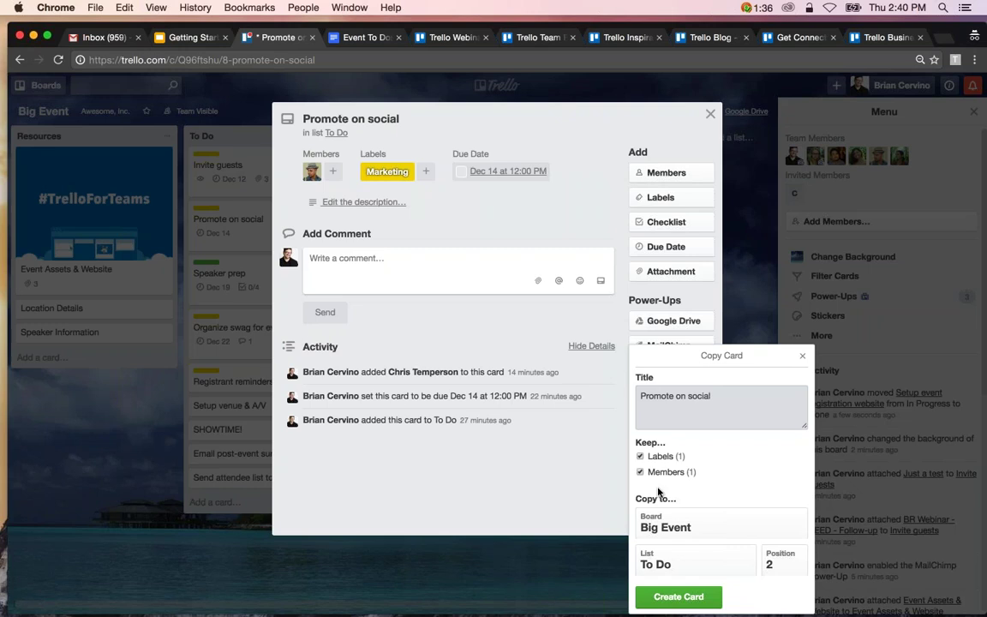
click(674, 523)
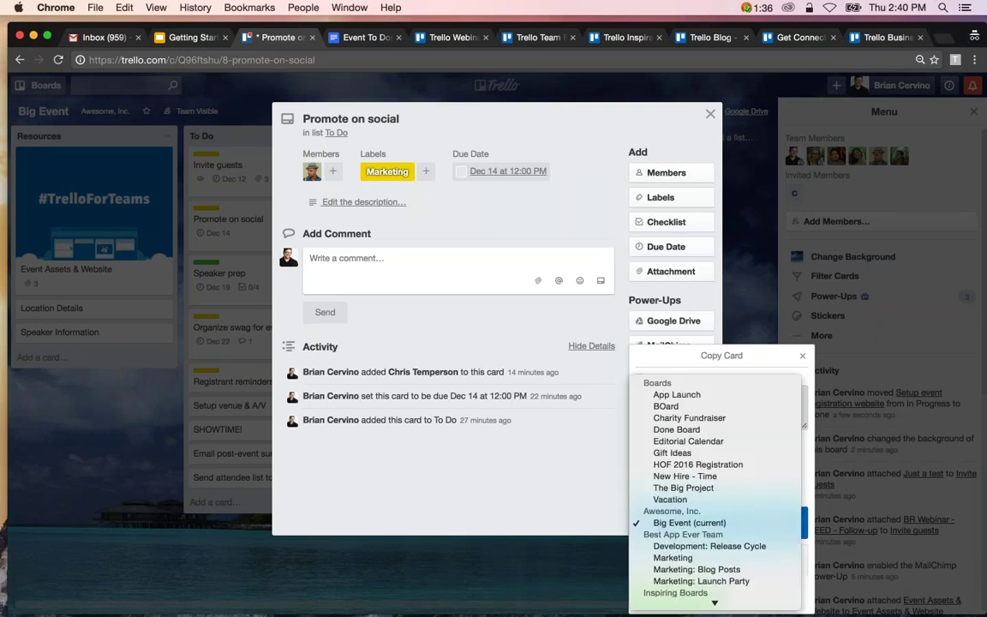
click(677, 522)
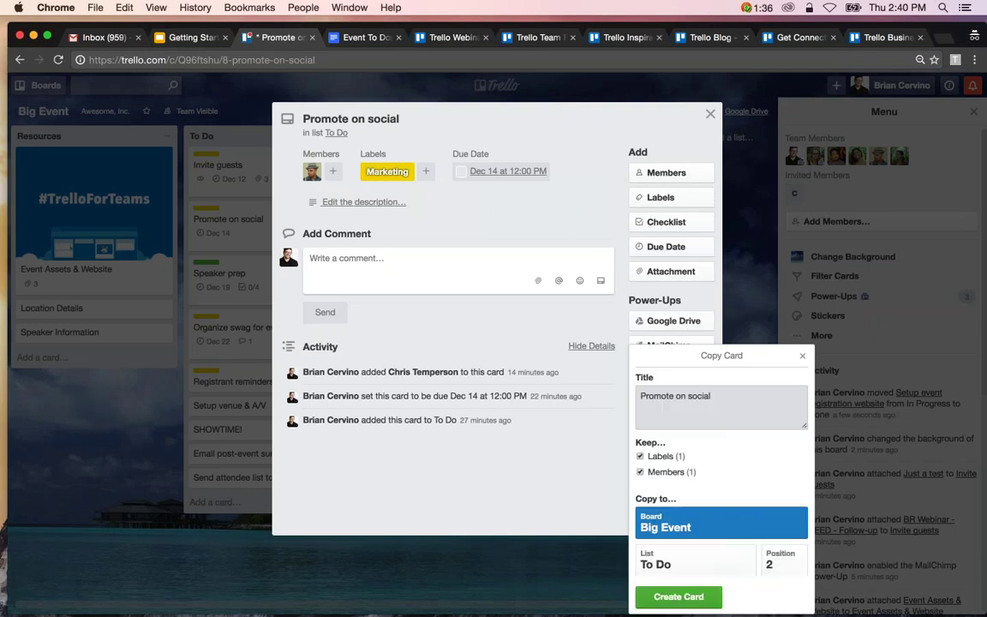
click(677, 562)
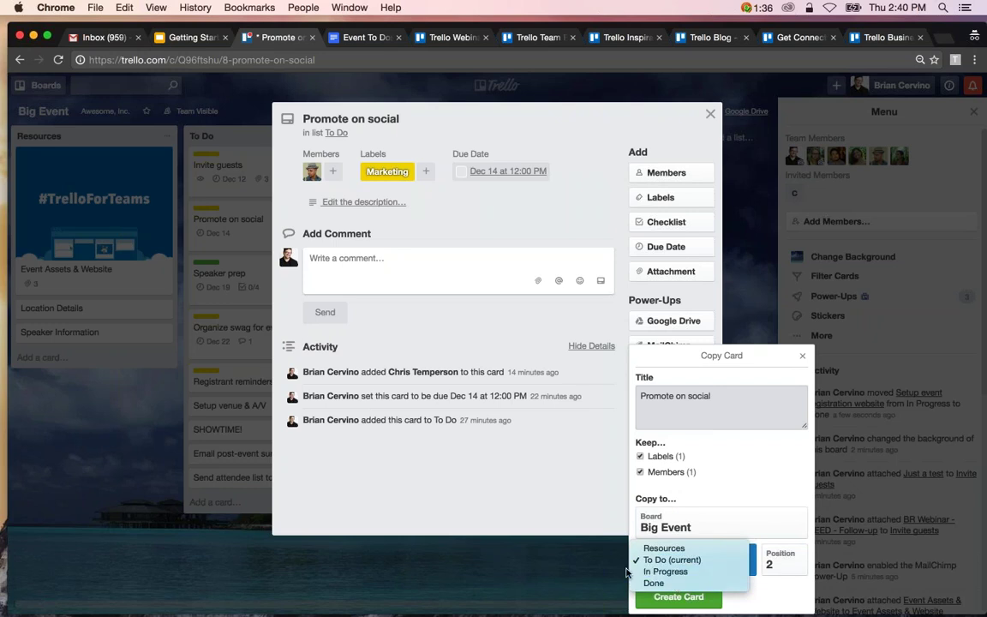
click(672, 560)
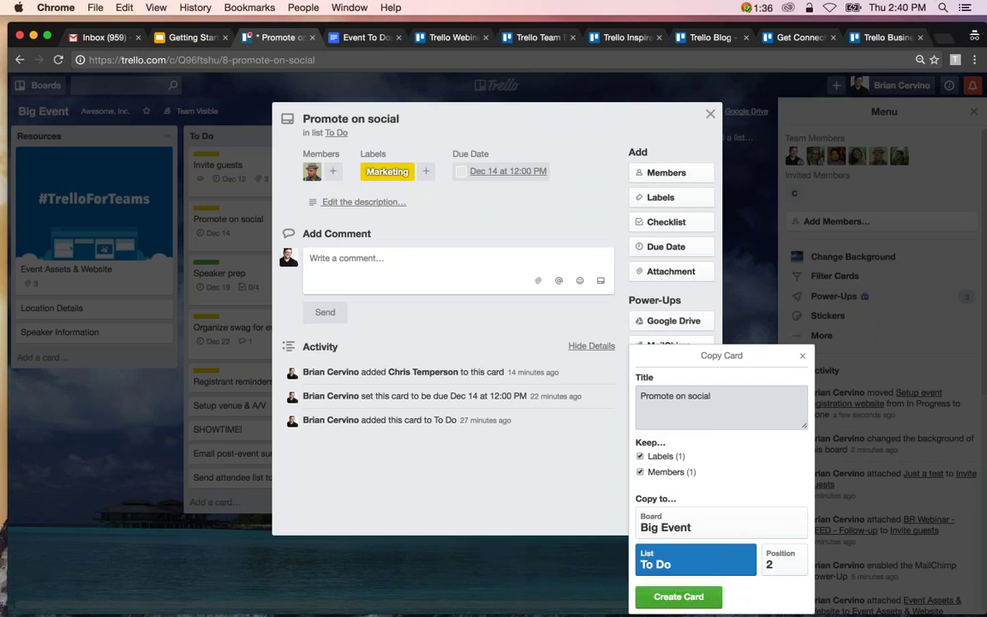
click(772, 562)
click(772, 560)
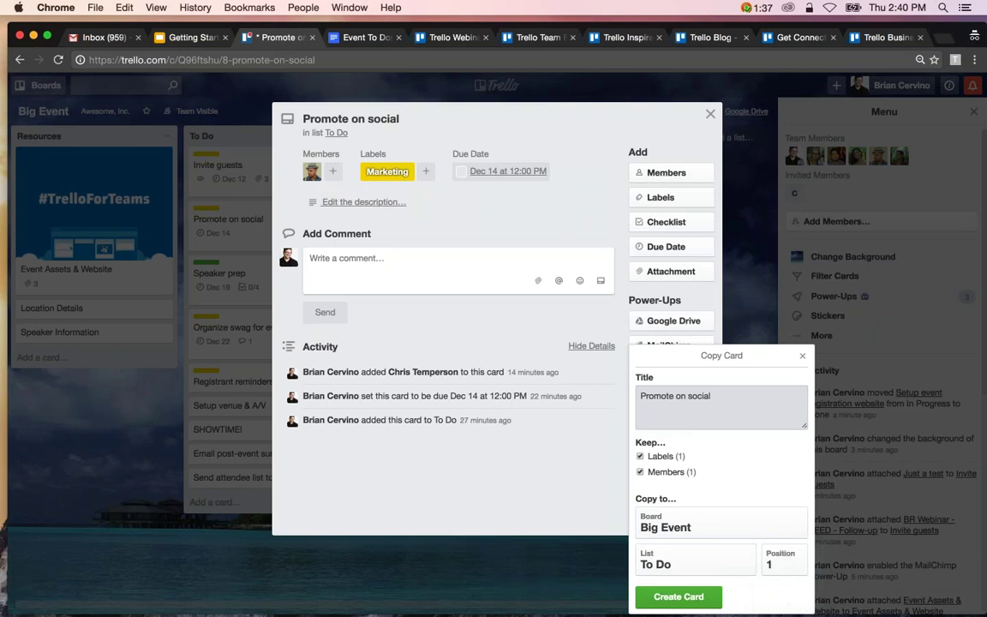
click(679, 600)
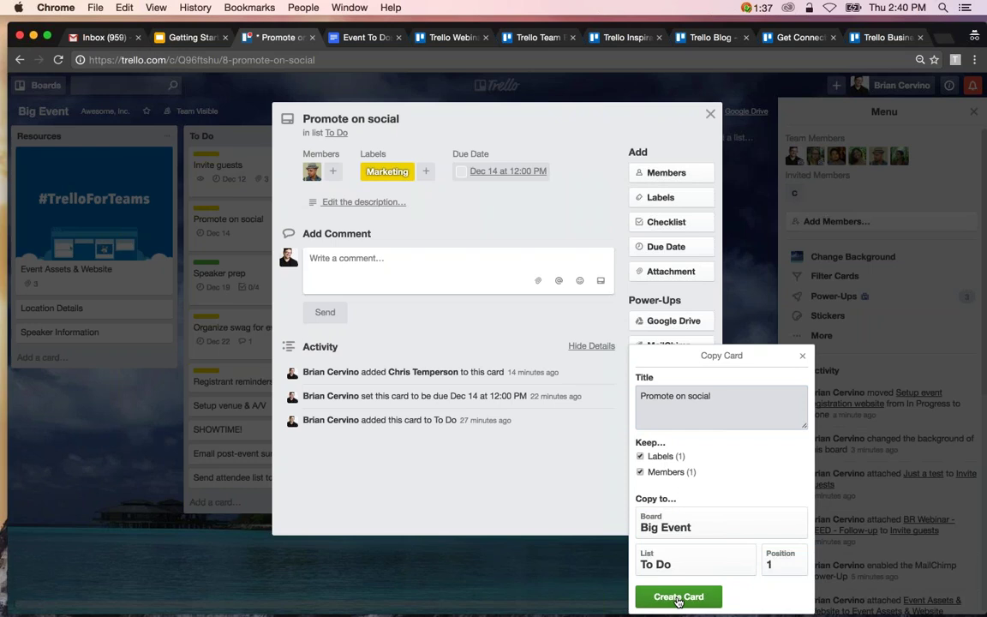
click(637, 99)
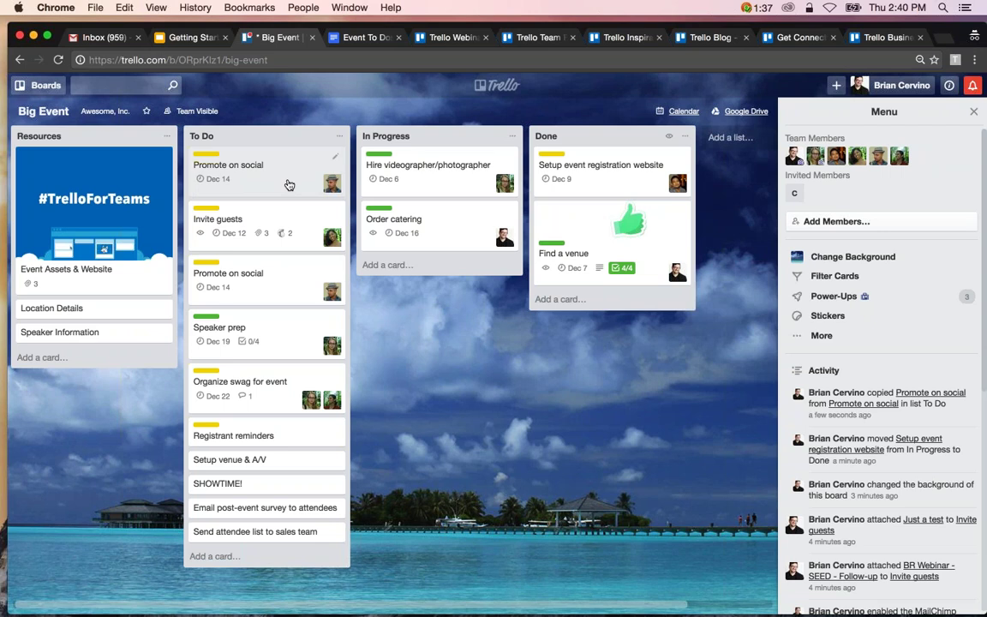
Duplicate the To Do list as a new list named 'To Do Copy'.
click(340, 138)
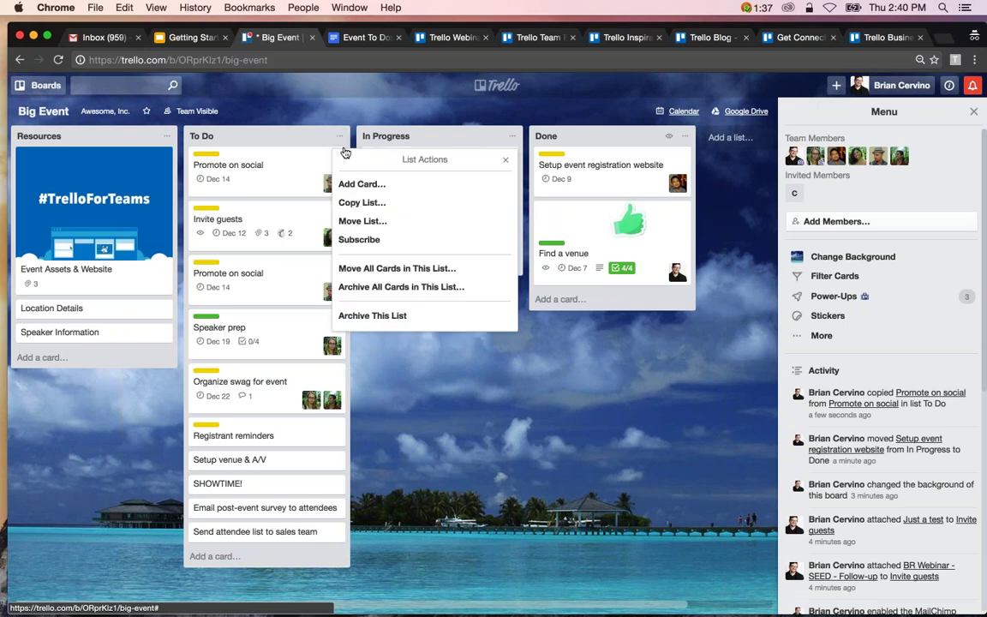
click(361, 202)
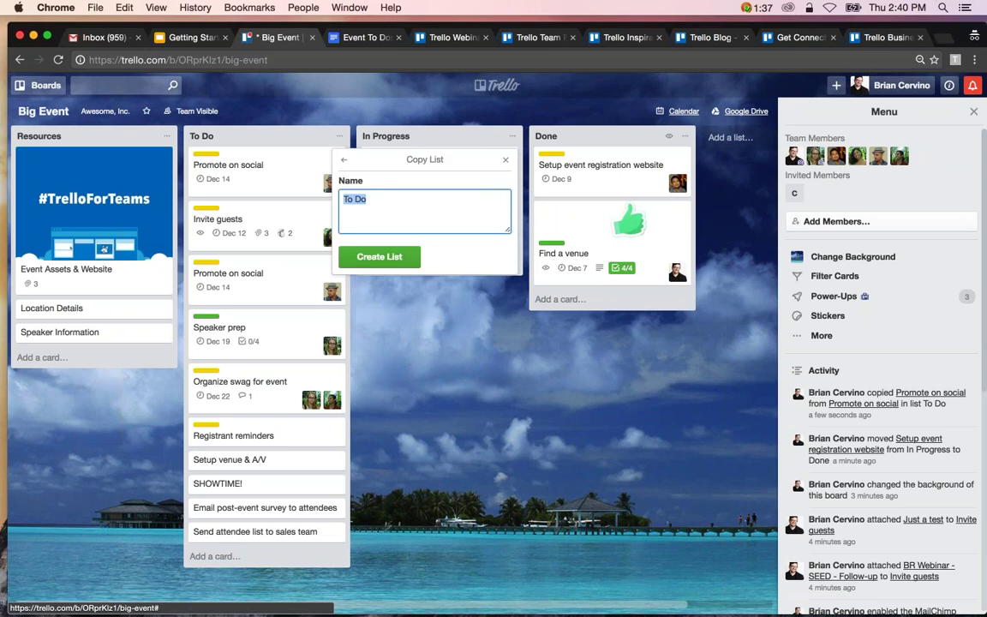
click(368, 199)
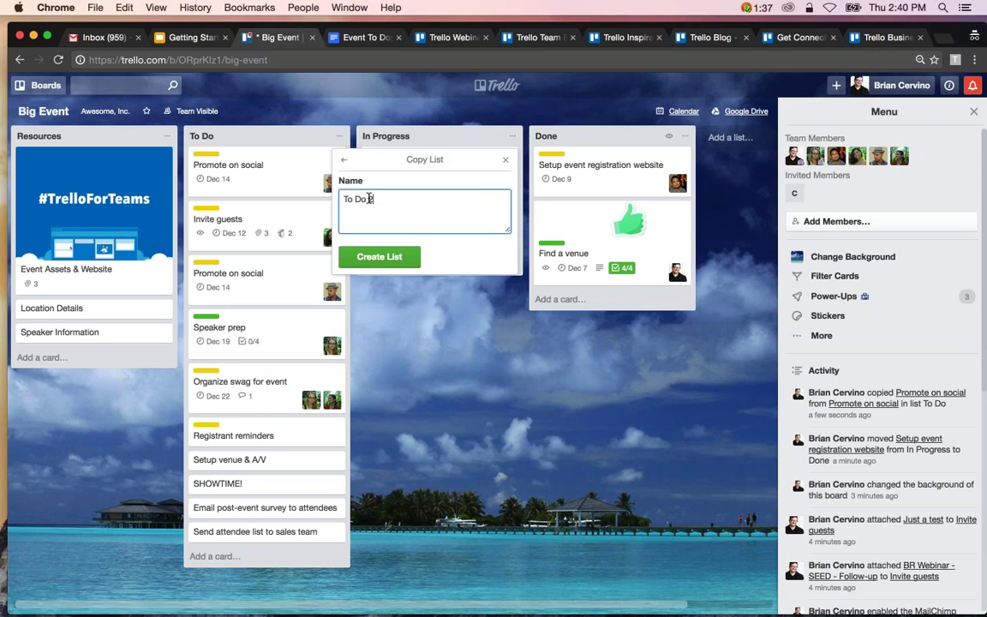
text(Copy)
click(368, 257)
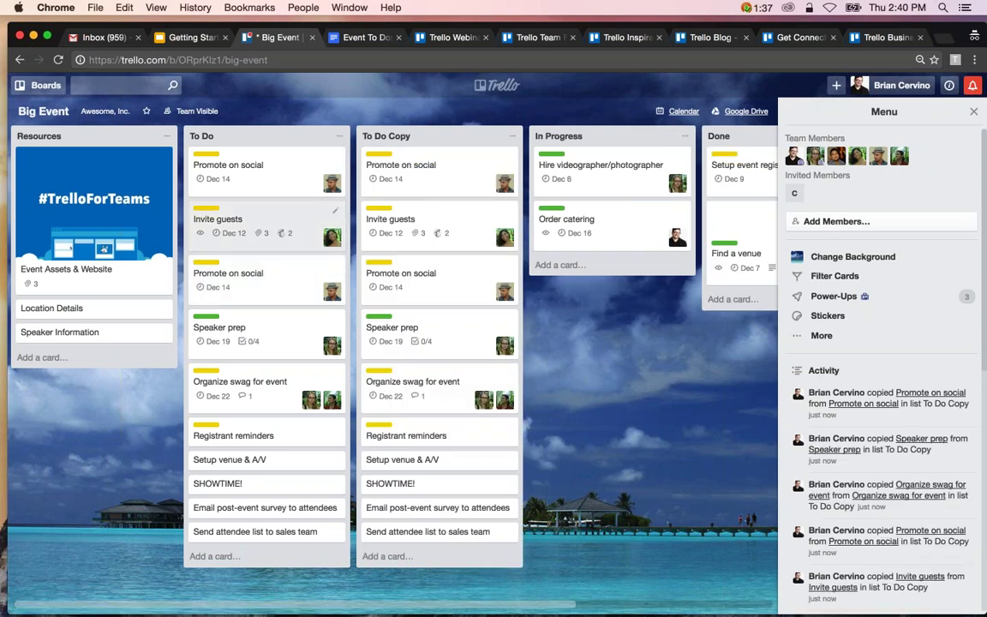
Archive the To Do Copy list and the duplicate Promote on social card.
click(513, 135)
click(548, 316)
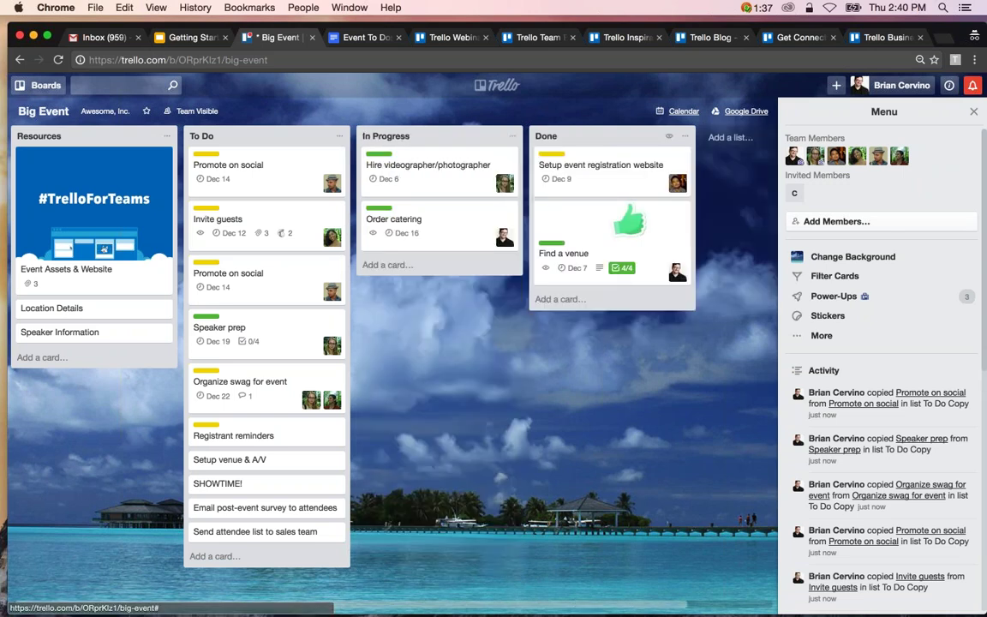
key(c)
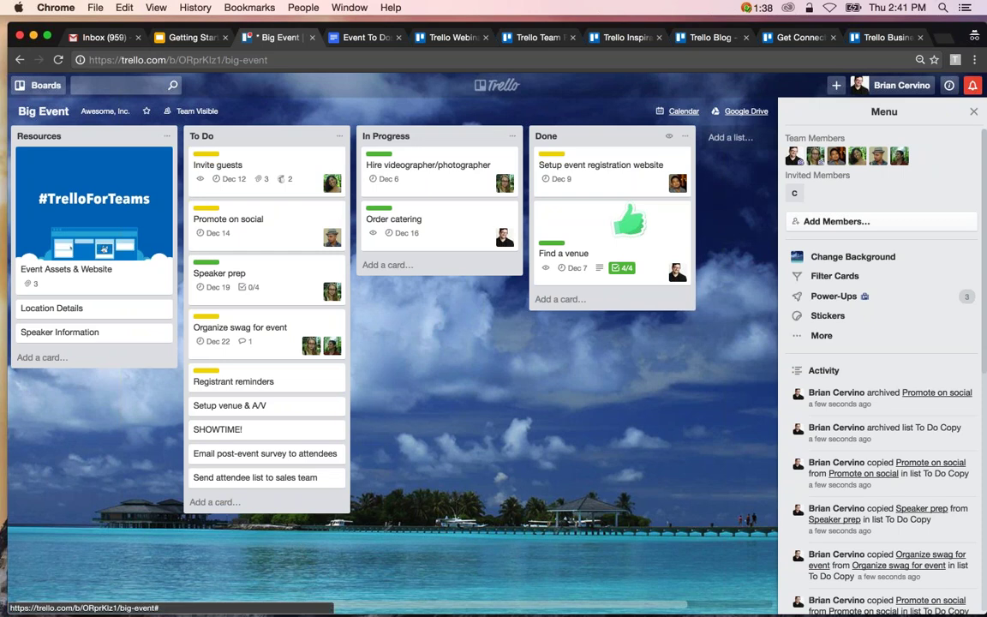
Copy Big Event, with its cards, into a new board titled 'December Event', then return to Big Event.
click(822, 336)
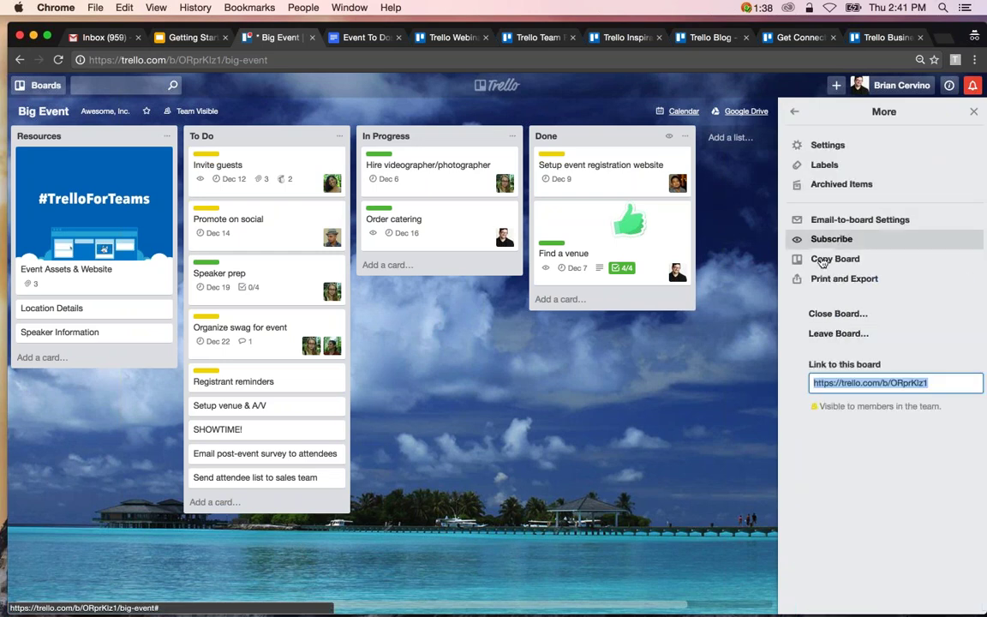
right_click(821, 260)
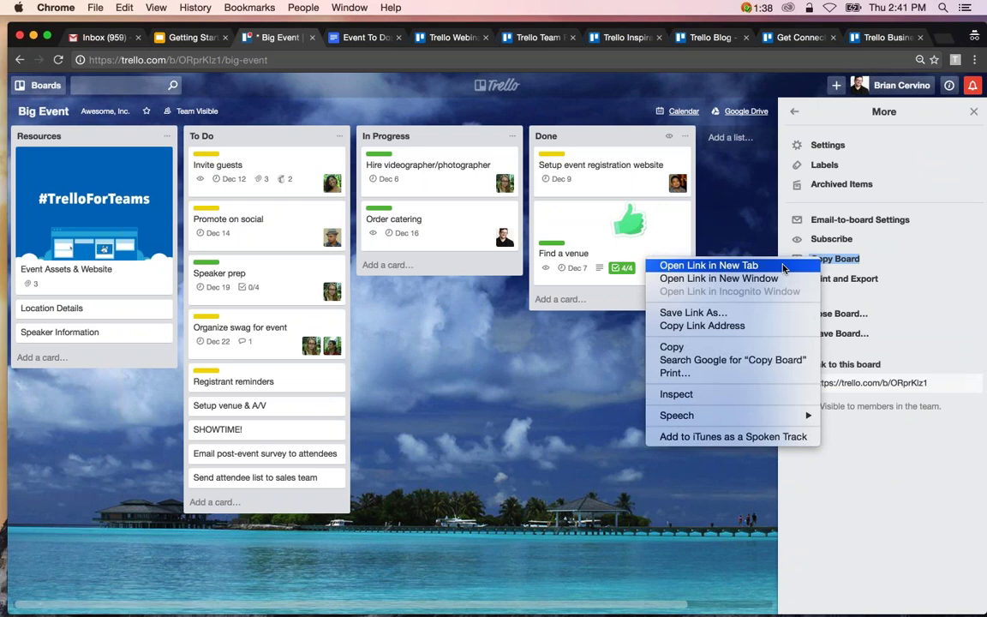
click(823, 260)
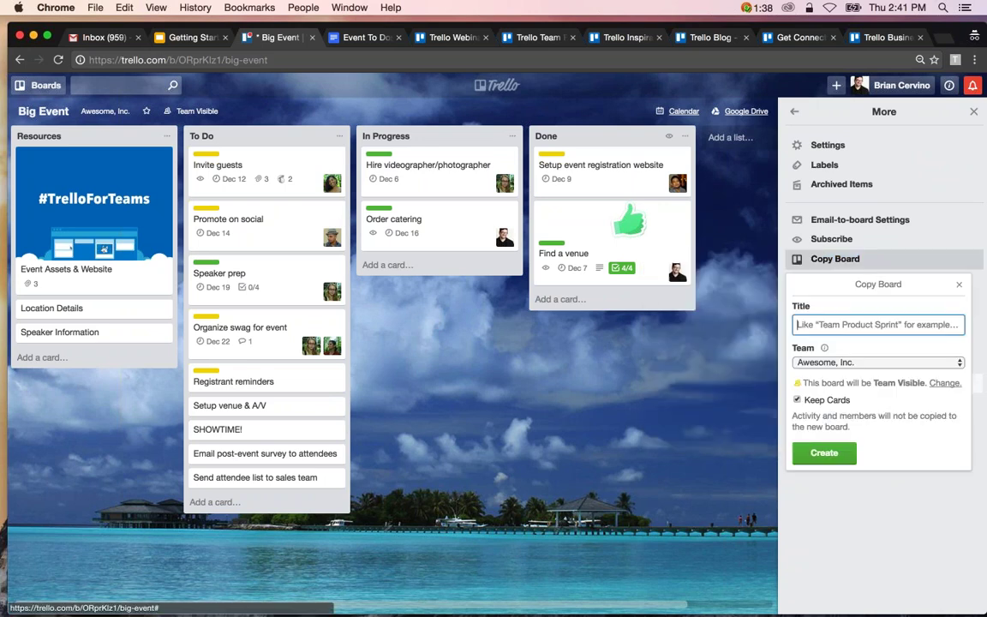
click(837, 329)
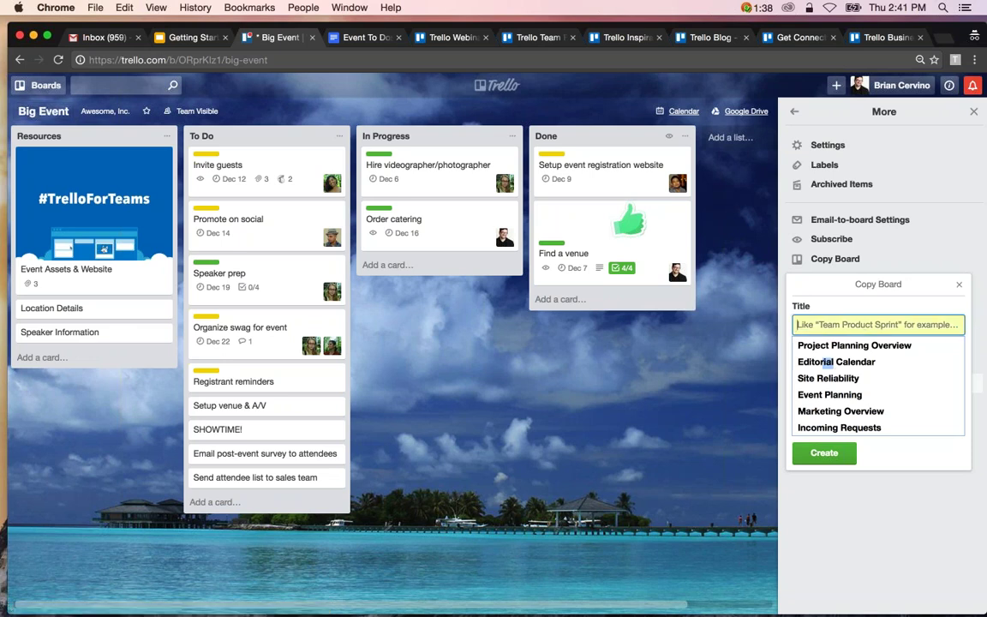
text(December E)
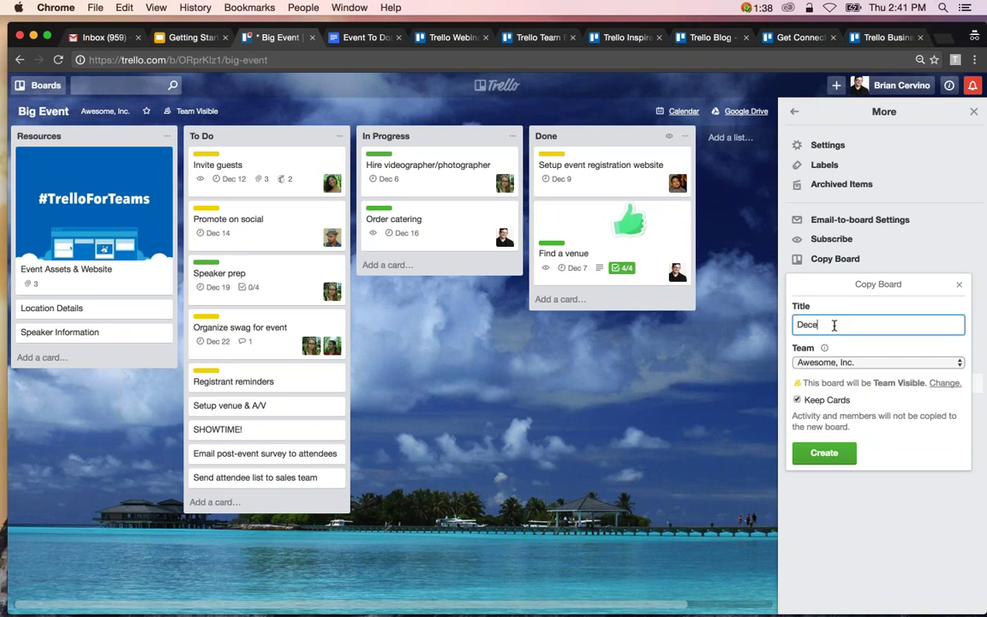
text(vent)
click(825, 455)
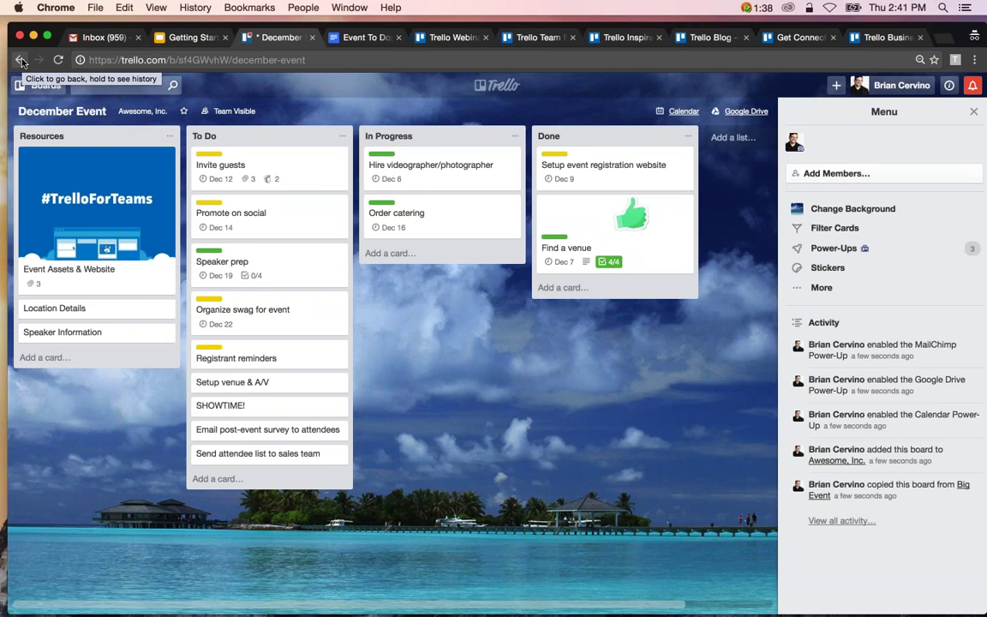
click(20, 60)
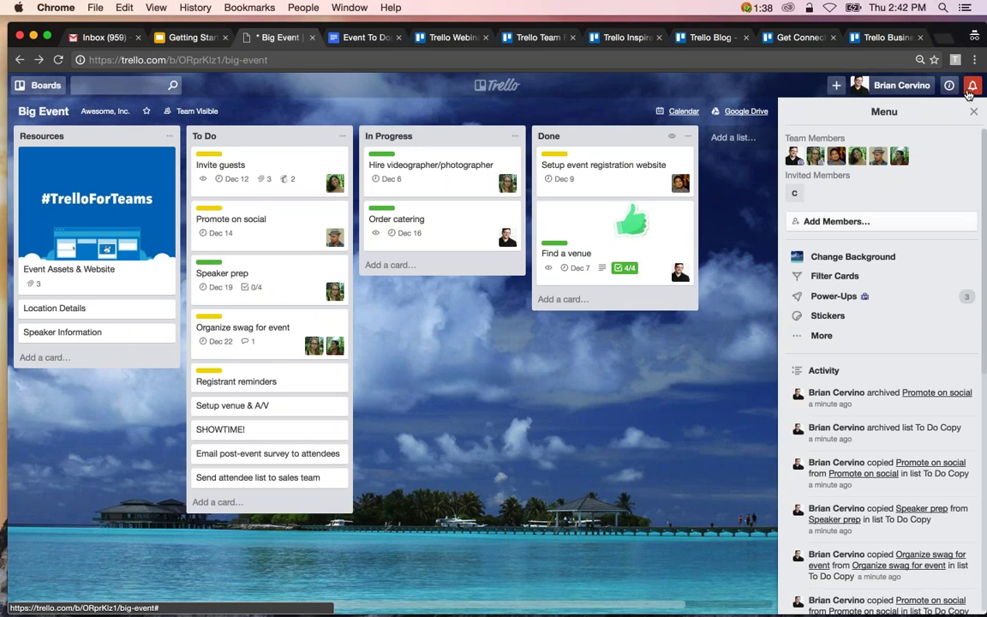
Check the notification email frequency options, then dismiss the notifications, marking them read.
click(970, 89)
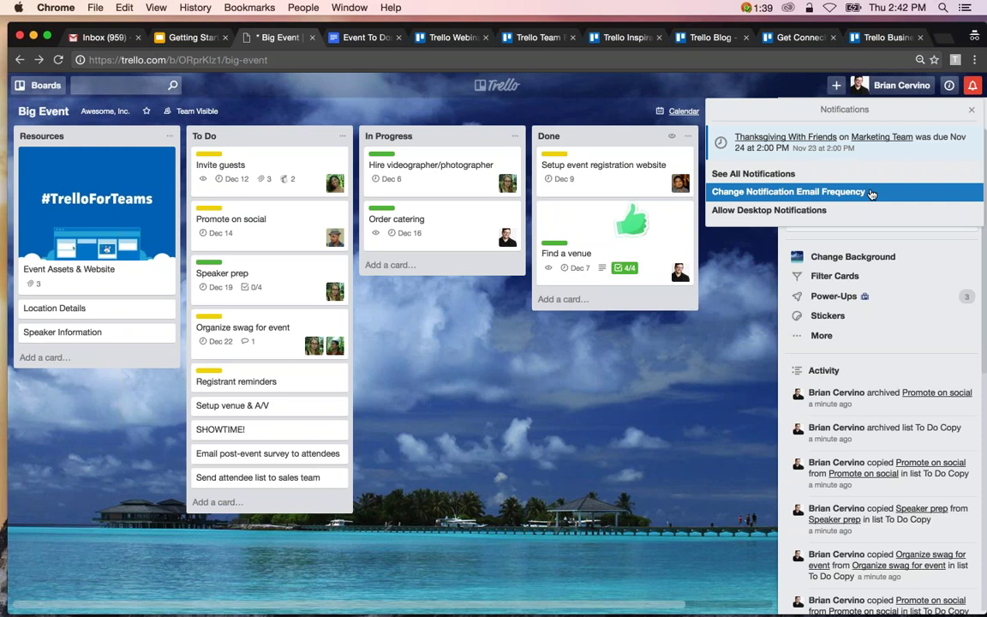
click(871, 192)
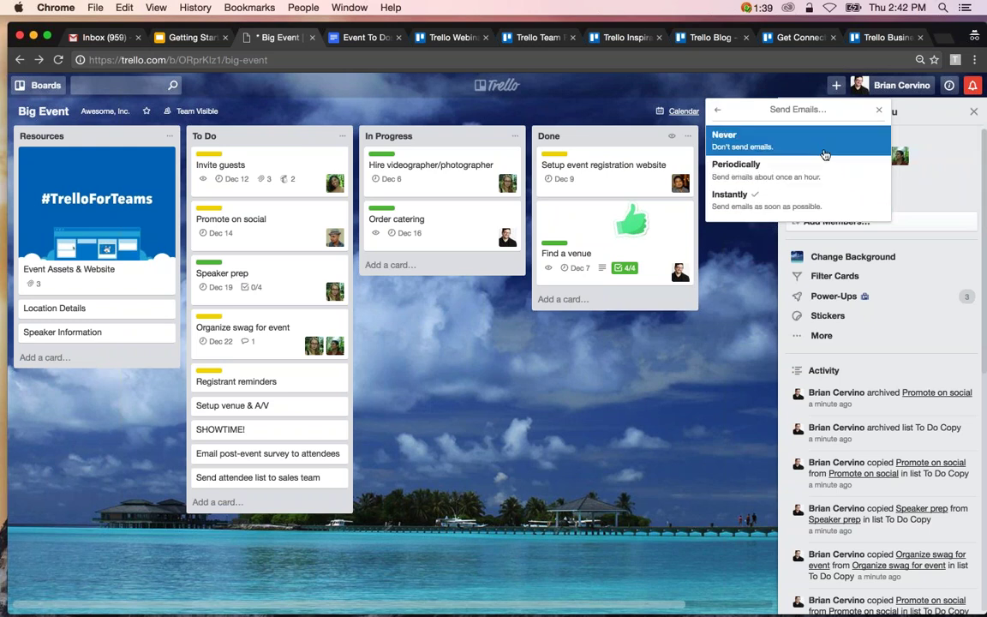
click(718, 112)
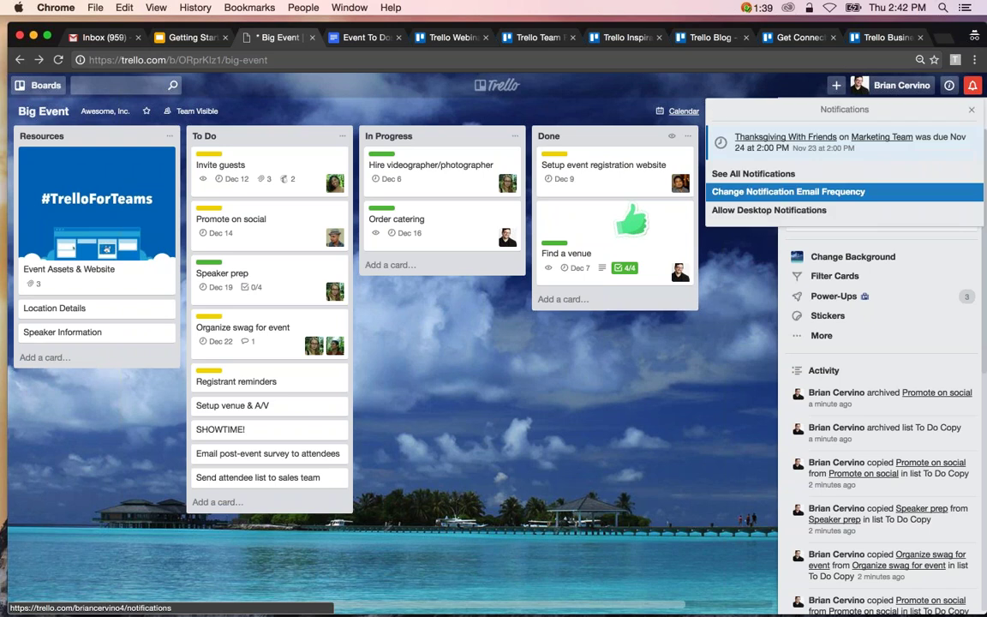
click(786, 219)
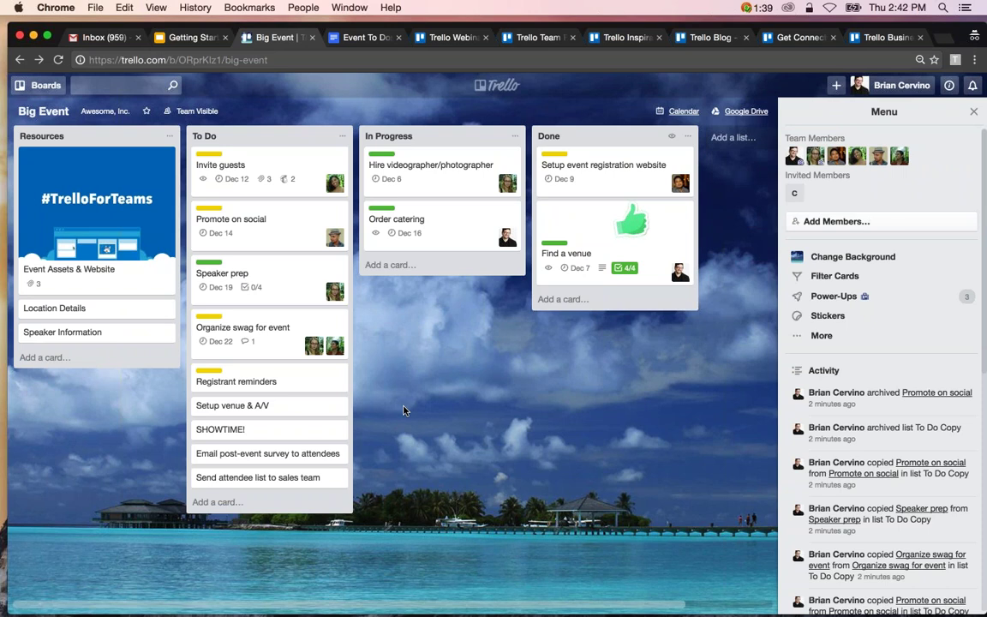
Bring up the keyboard shortcuts list with Shift+?, read through it, and close it with Esc.
key(shift+question)
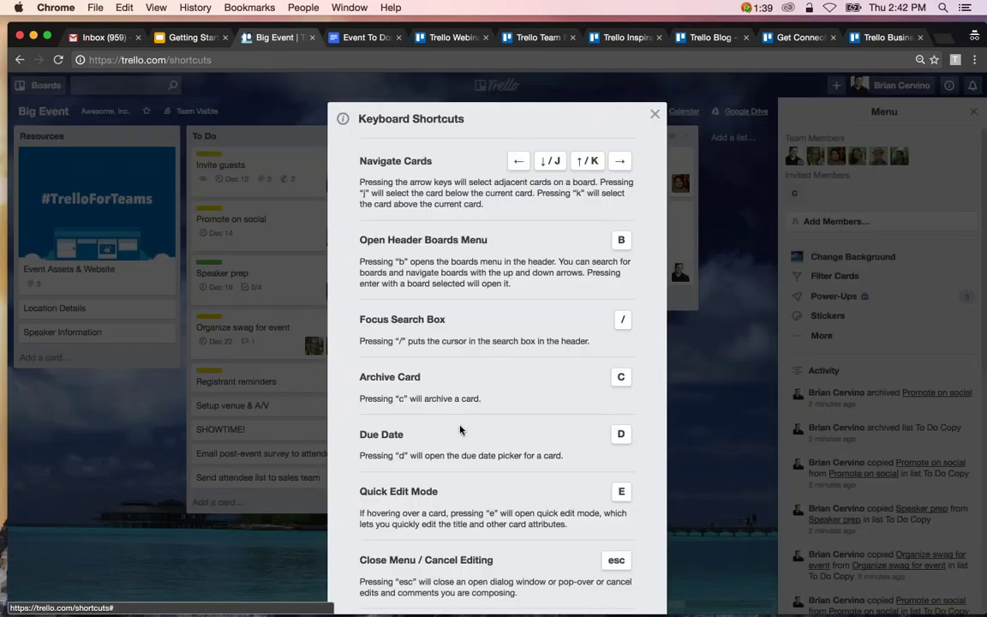
scroll(460, 430, down, 6)
scroll(460, 430, down, 4)
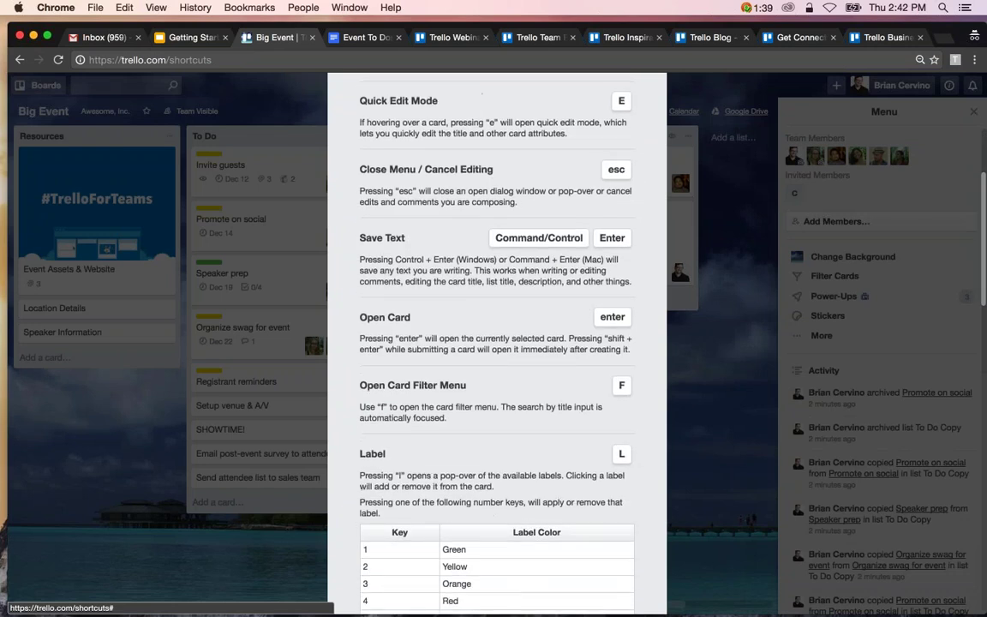
scroll(497, 343, down, 8)
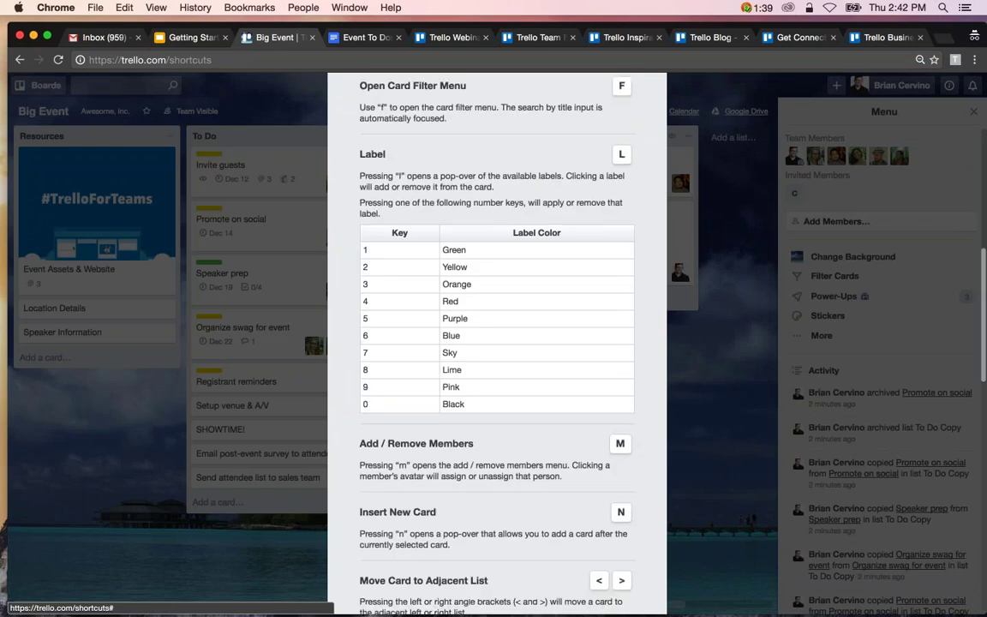
scroll(497, 343, down, 5)
scroll(497, 343, down, 4)
scroll(497, 342, down, 2)
scroll(497, 342, down, 5)
scroll(497, 343, down, 8)
key(Escape)
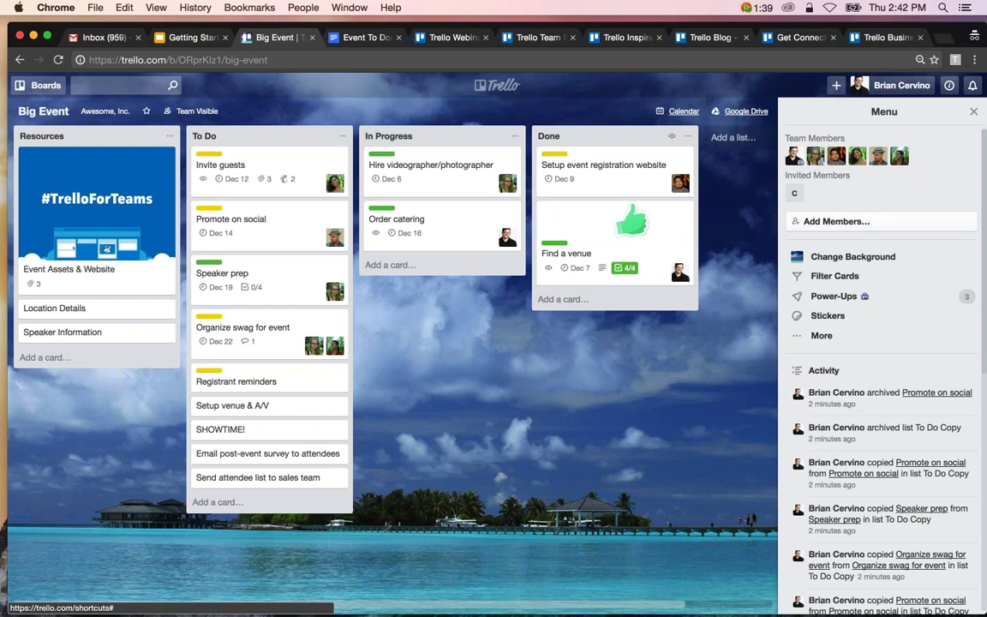
click(846, 337)
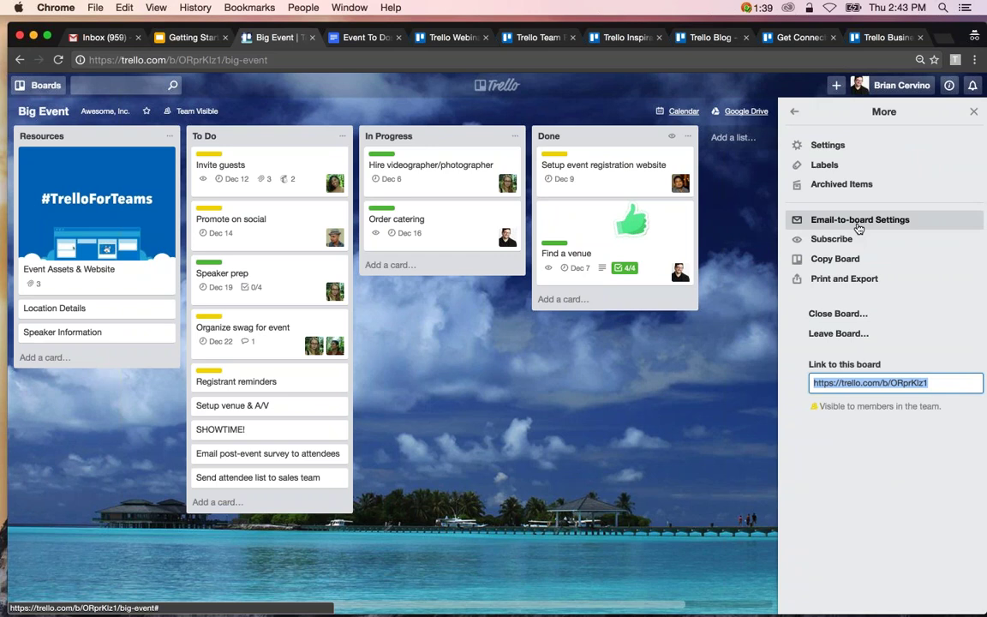
click(858, 225)
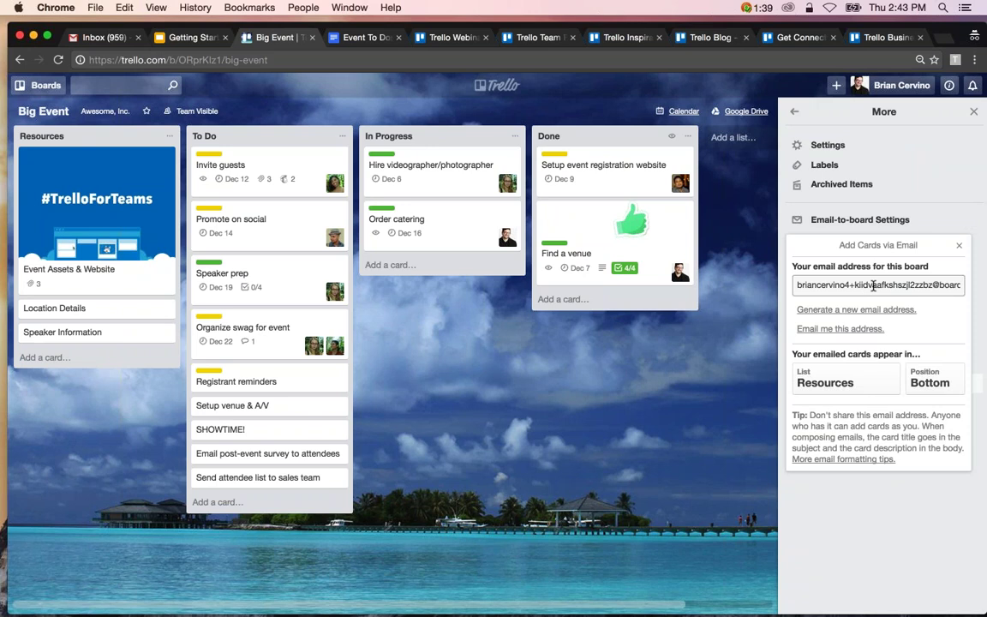
click(871, 285)
click(871, 285)
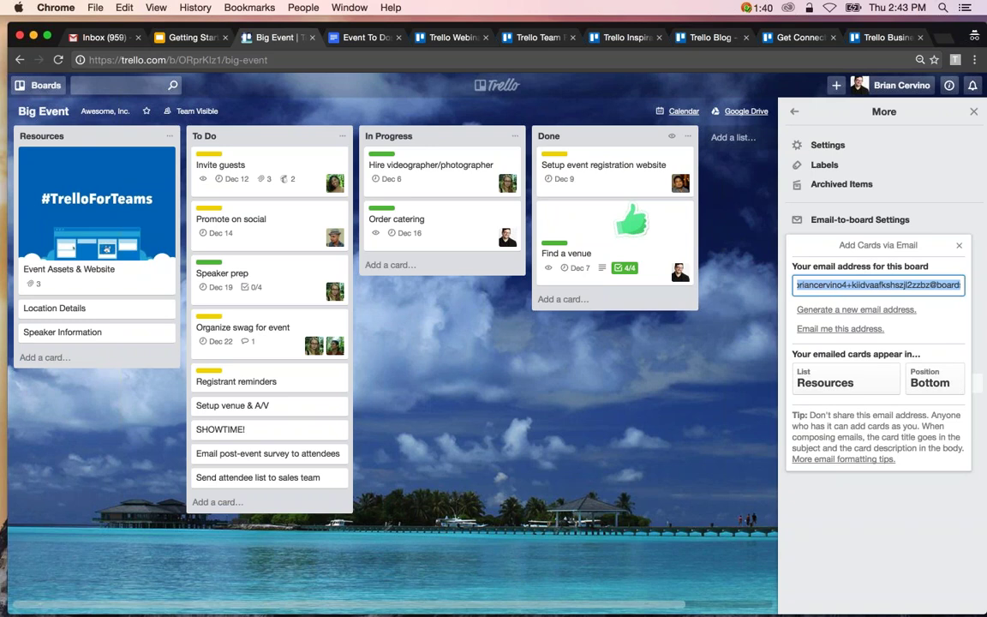
click(792, 113)
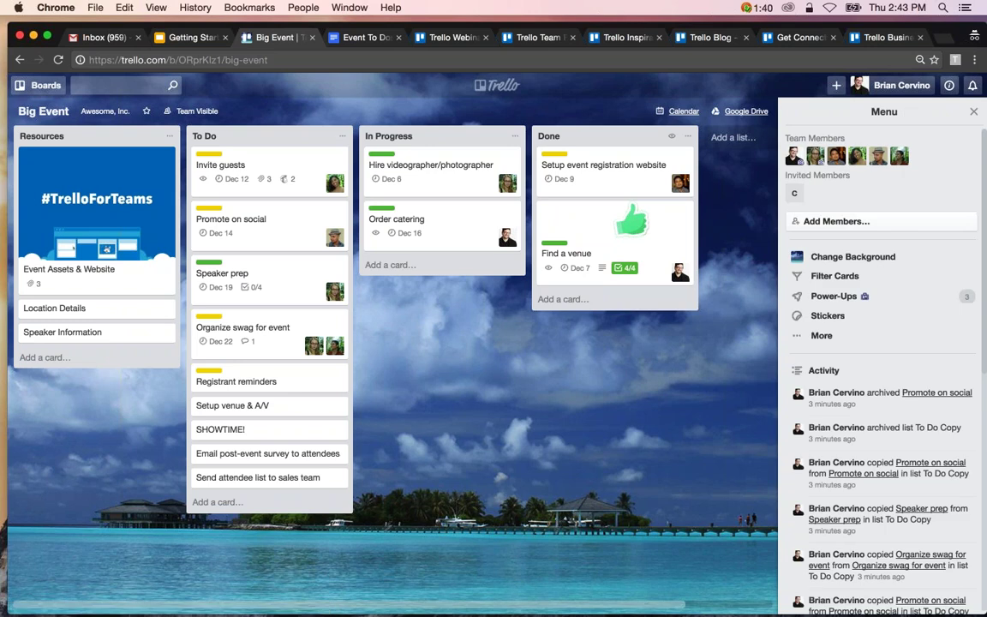
Go to your Cards page from the account menu under your name.
click(900, 84)
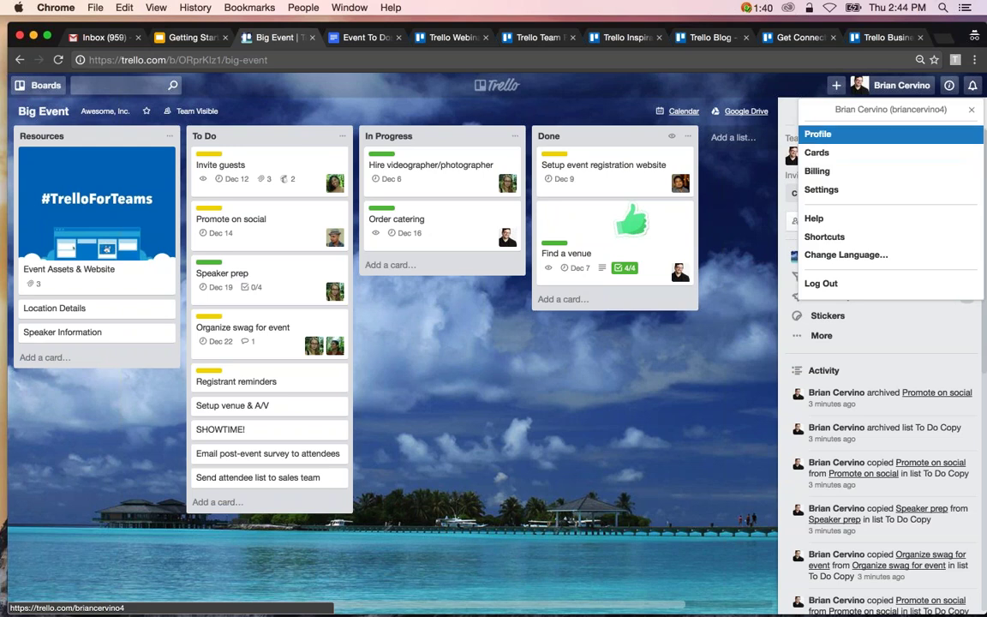
click(900, 85)
click(900, 85)
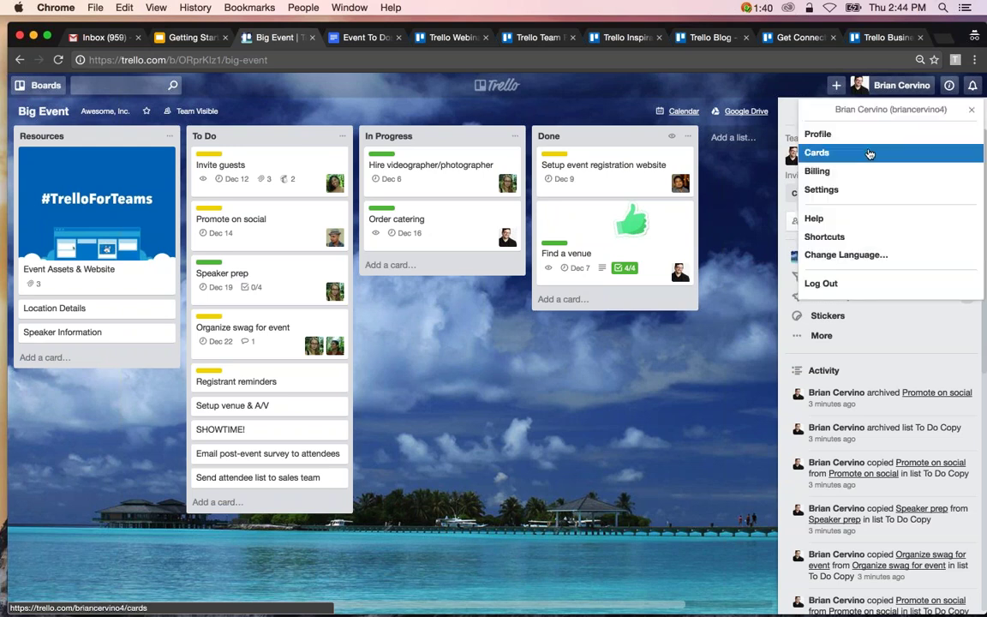
click(870, 153)
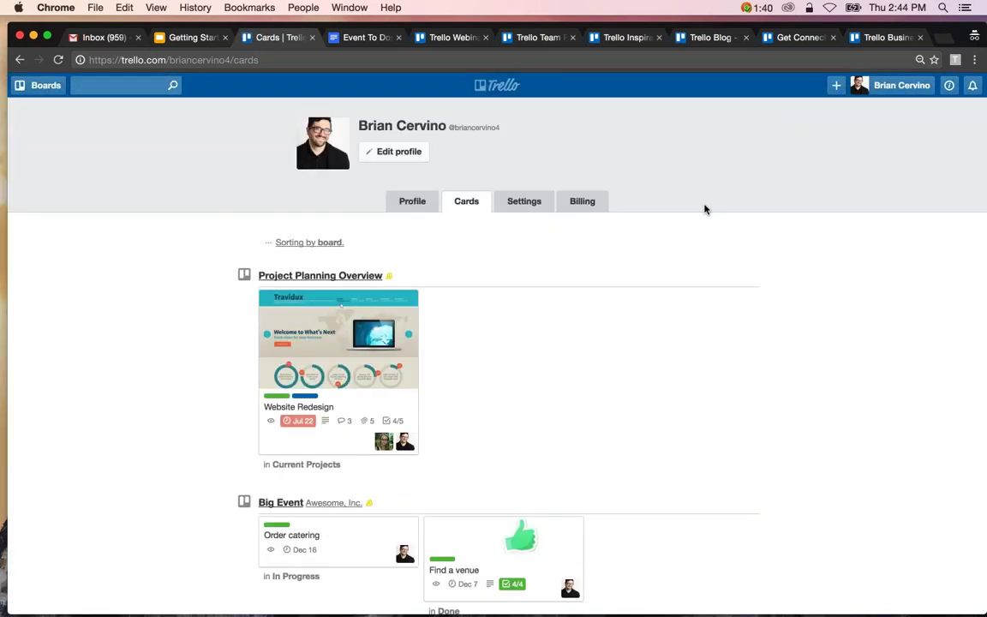
Sort your cards by due date and scroll through the list.
click(295, 247)
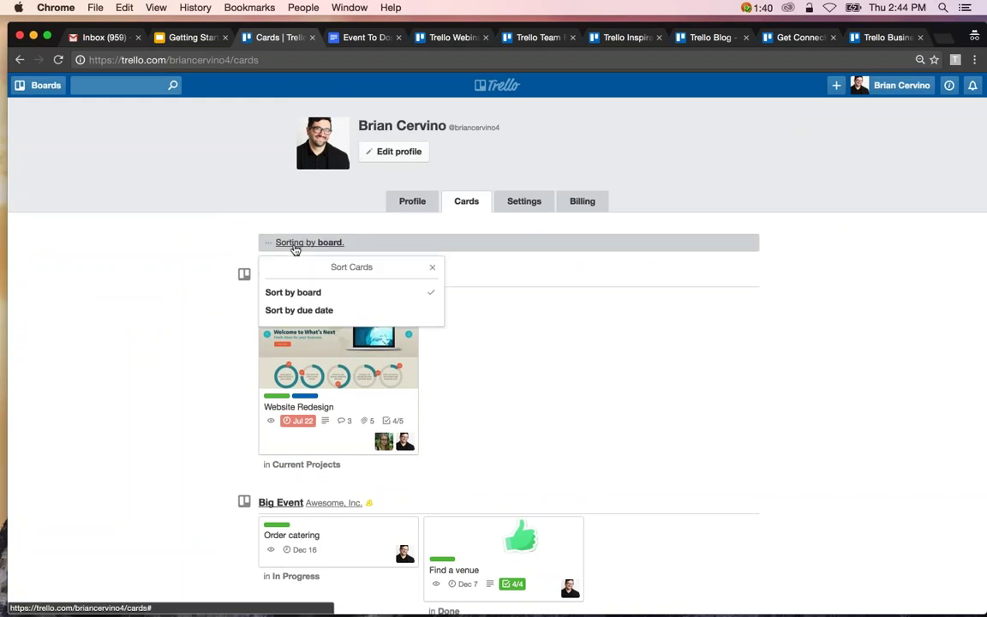
click(299, 311)
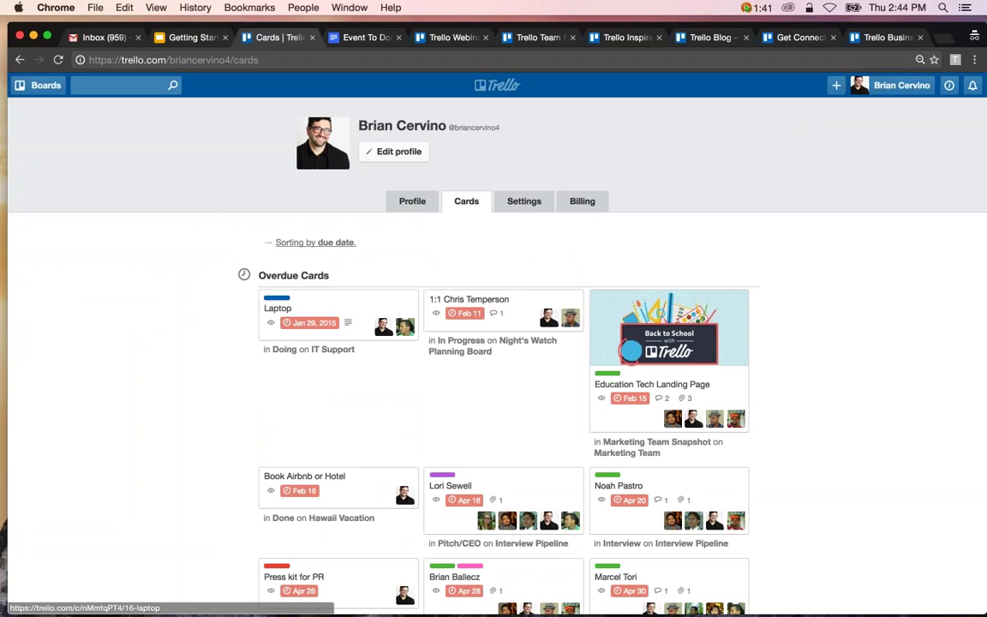
scroll(503, 360, down, 5)
scroll(504, 360, down, 7)
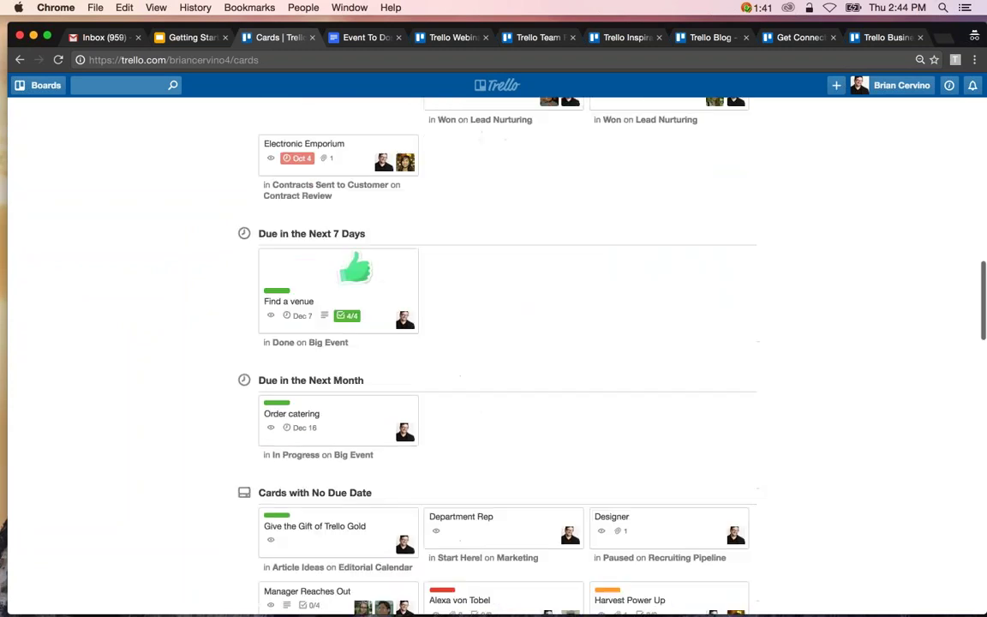
scroll(504, 360, down, 3)
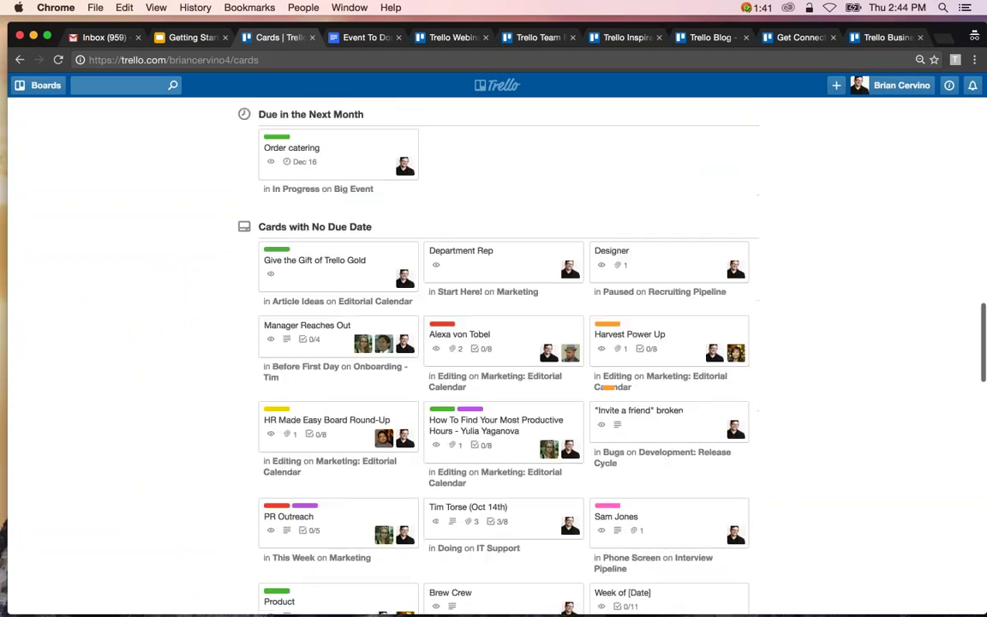
scroll(504, 360, up, 15)
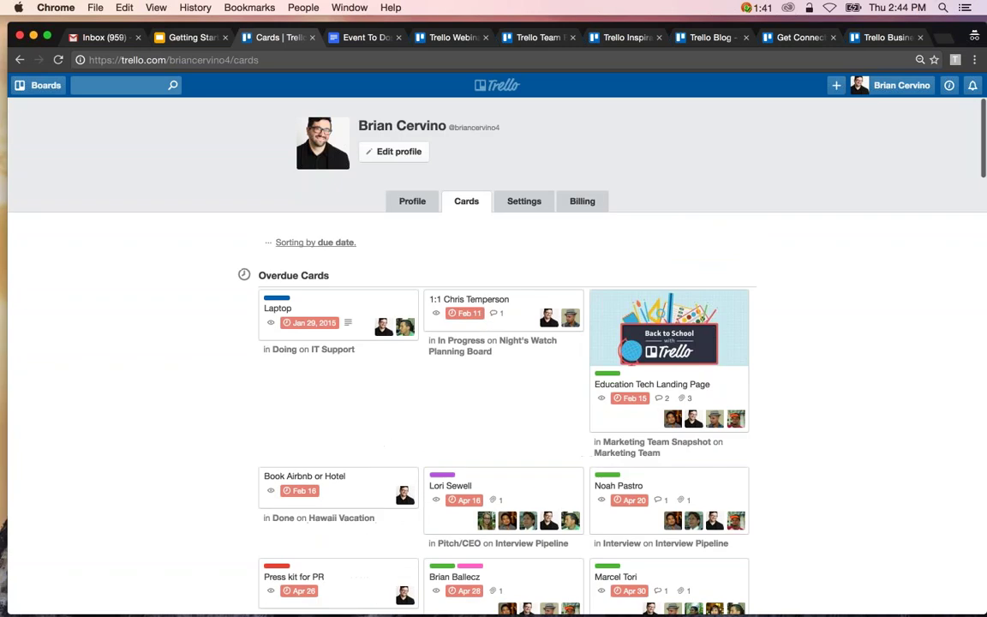
Switch the cards back to Sort by board and open the Big Event board.
click(316, 242)
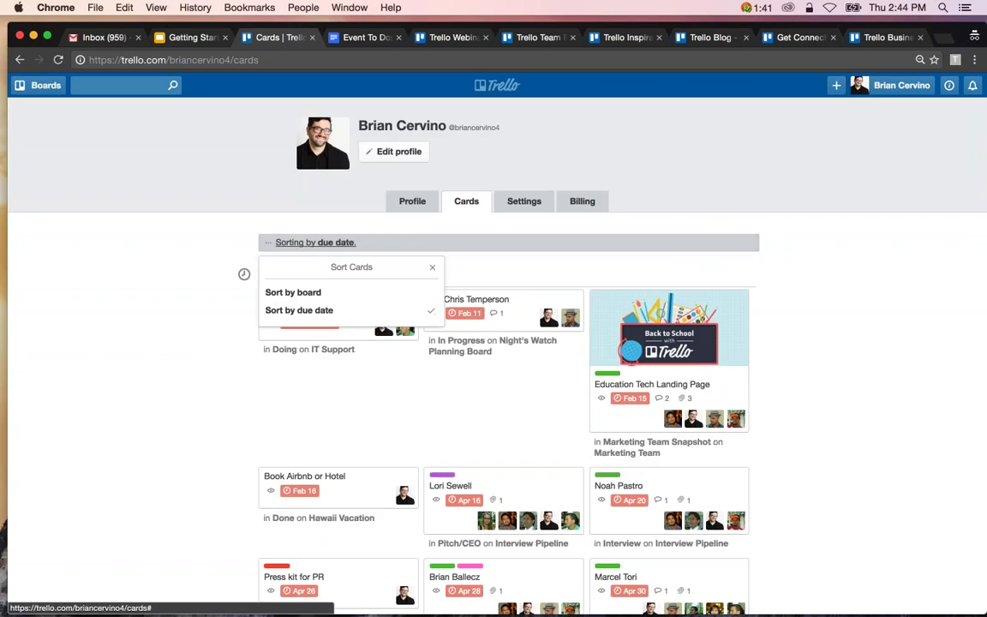
click(283, 292)
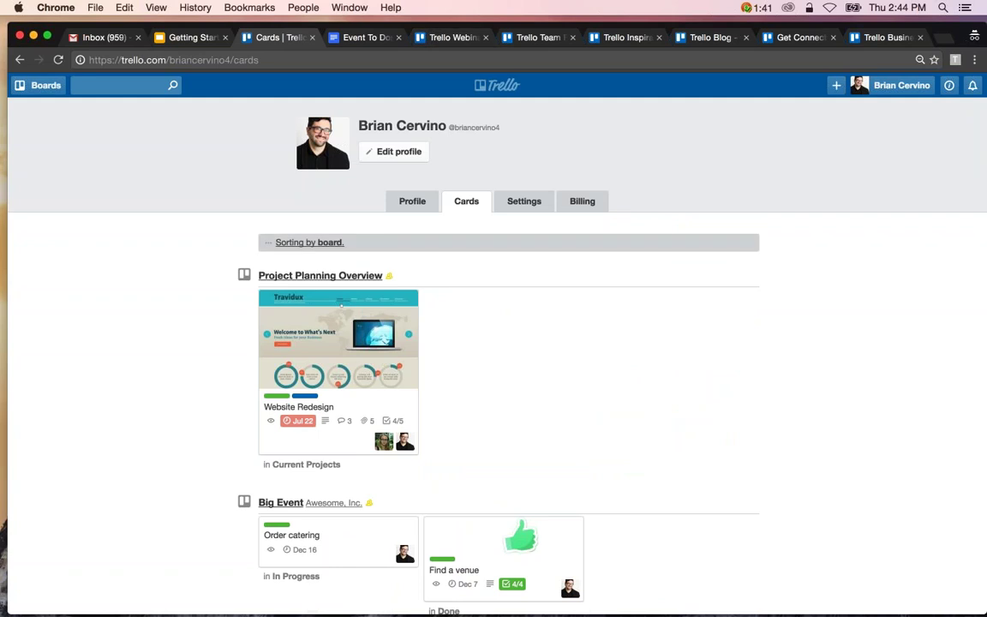
click(280, 503)
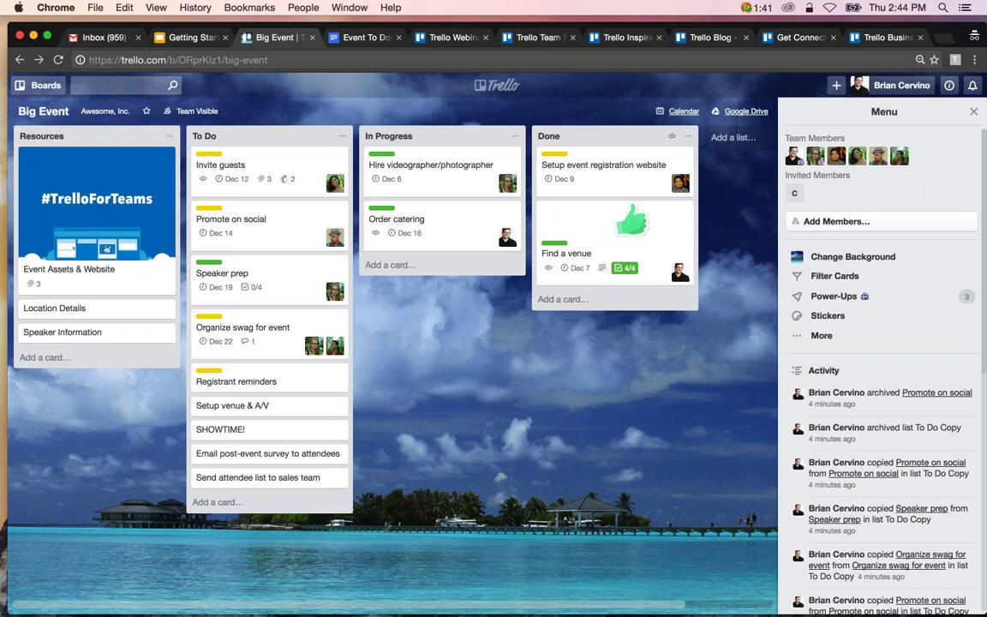
Skim the Trello Webinars page, then scroll through the Team Playbooks for Engineering, Marketing, Sales and more.
click(448, 36)
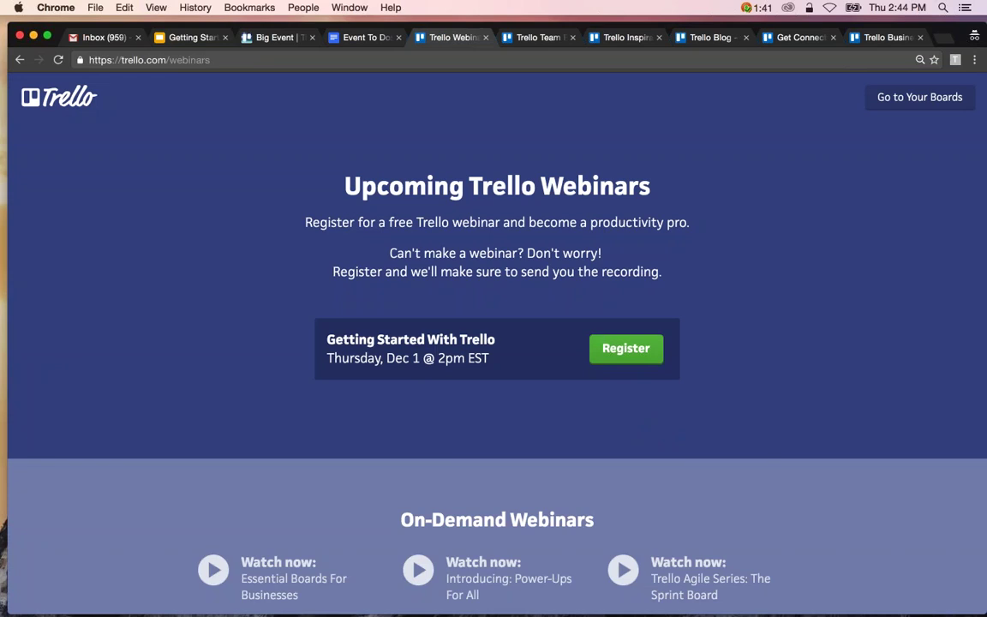
scroll(497, 343, down, 3)
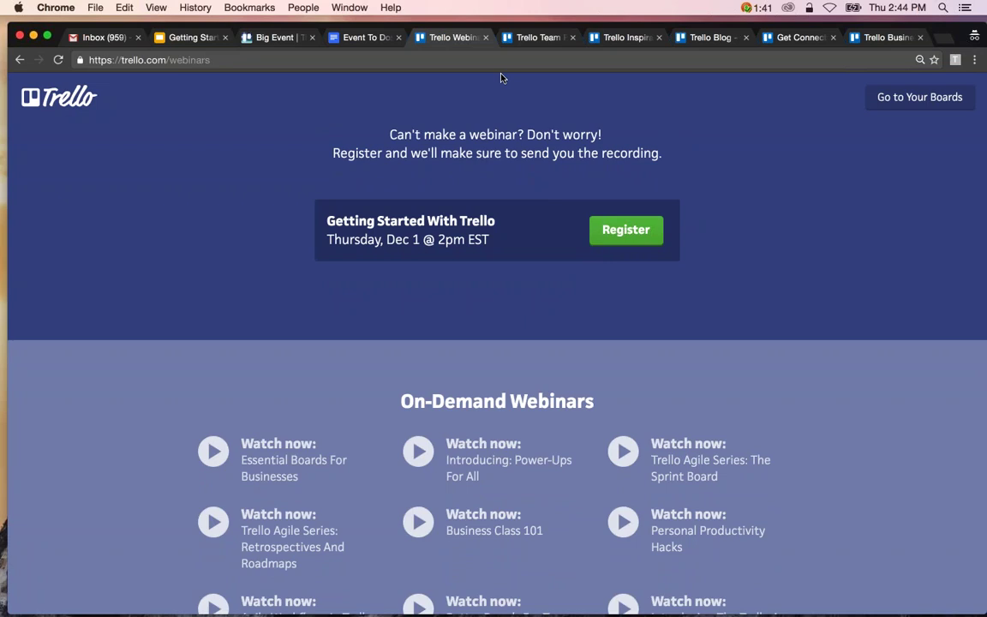
click(533, 38)
scroll(497, 343, down, 2)
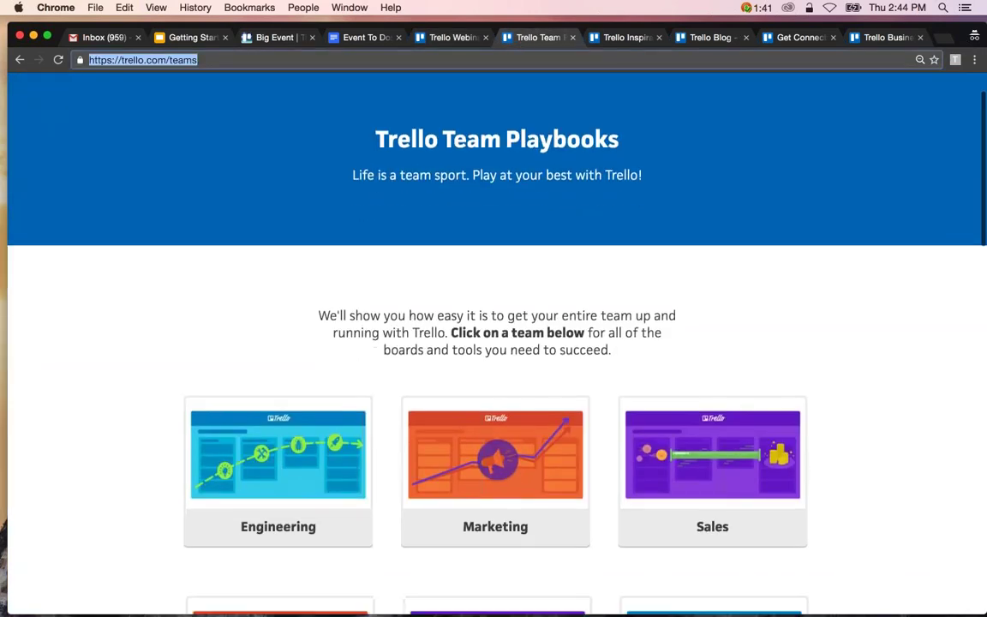
scroll(497, 343, down, 1)
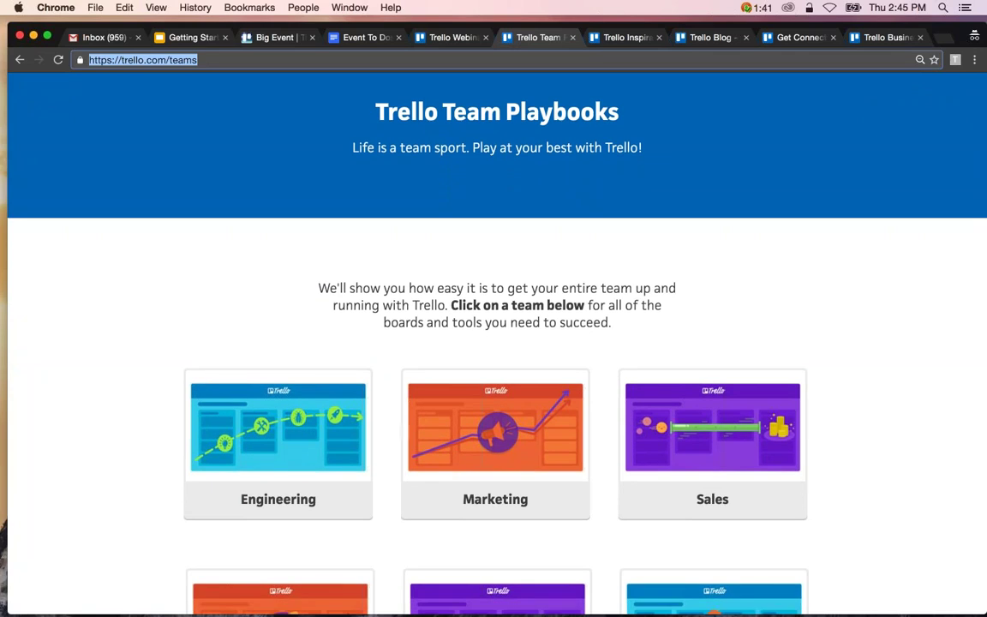
scroll(497, 343, down, 2)
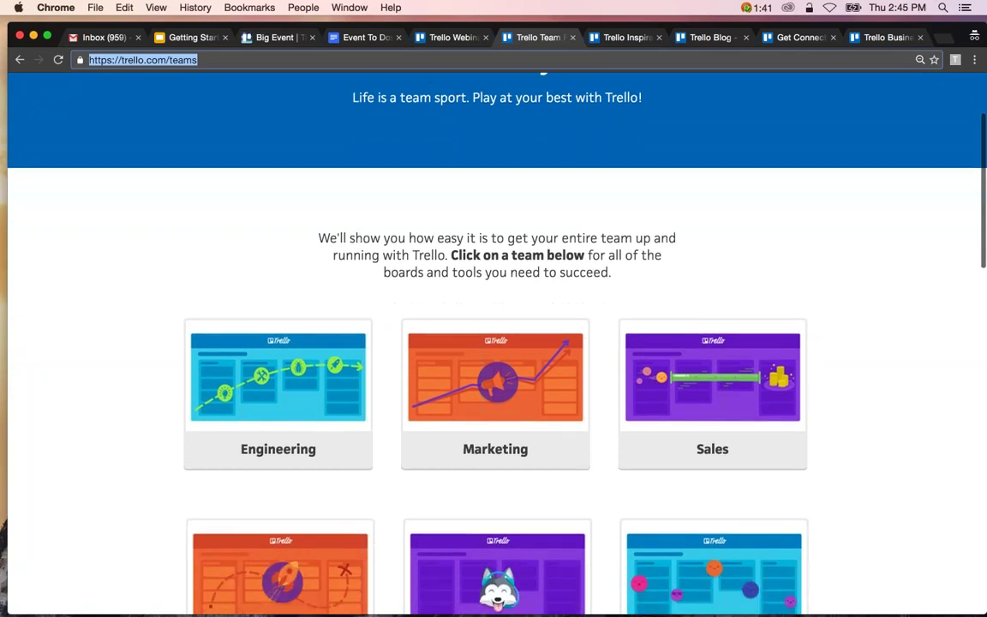
scroll(497, 343, down, 3)
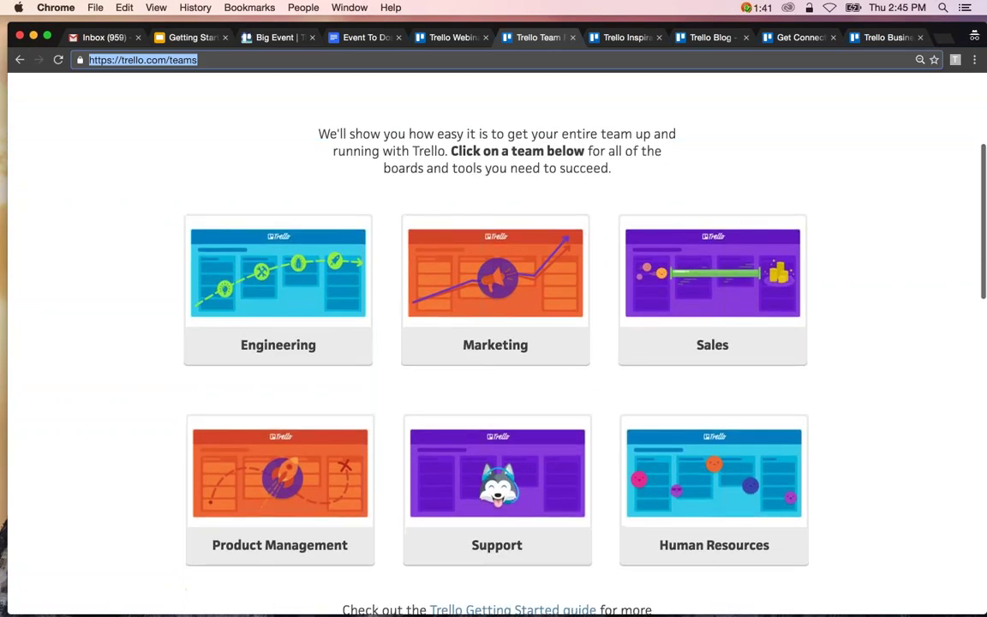
Skim the Trello Inspiration page, then scroll through the Across The Board blog posts.
click(624, 37)
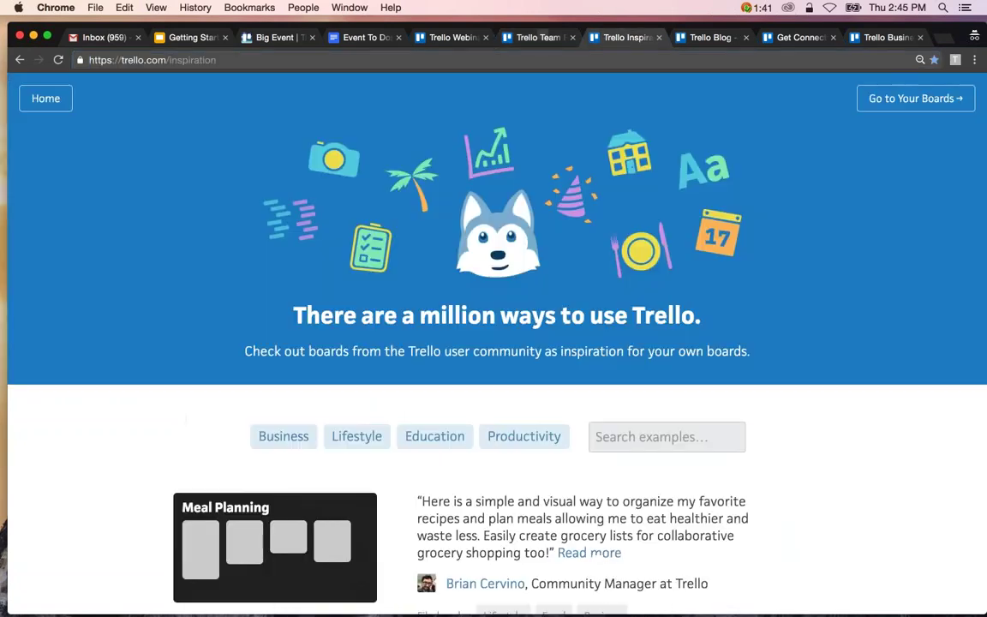
scroll(613, 260, down, 1)
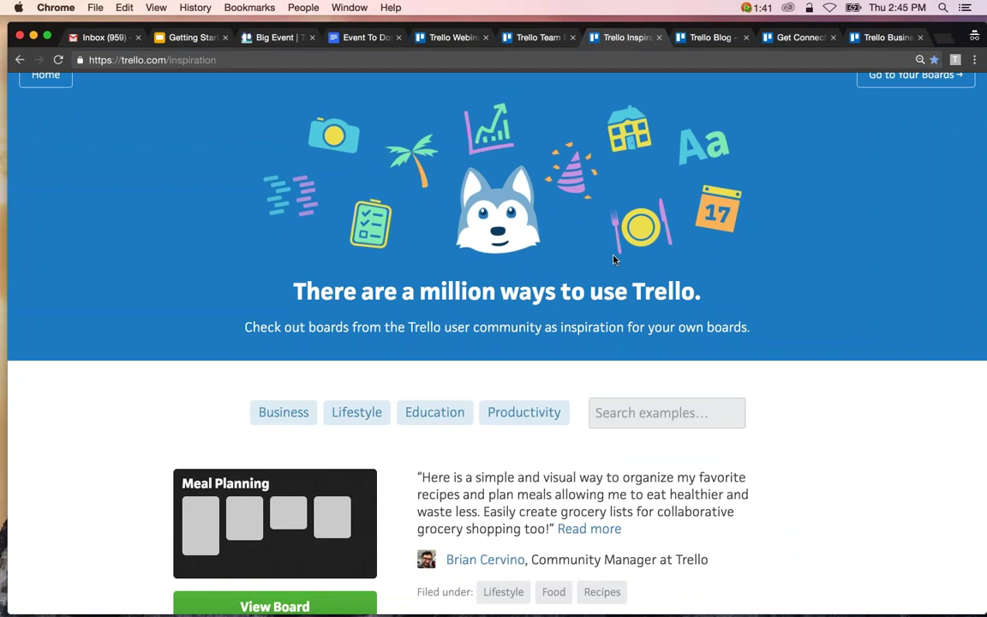
click(699, 40)
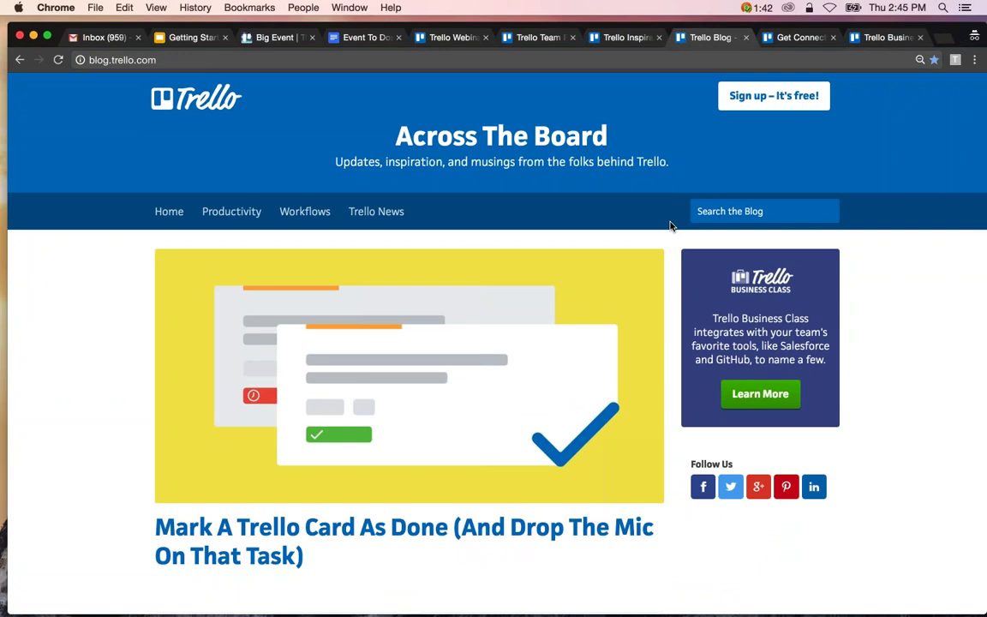
scroll(671, 226, down, 2)
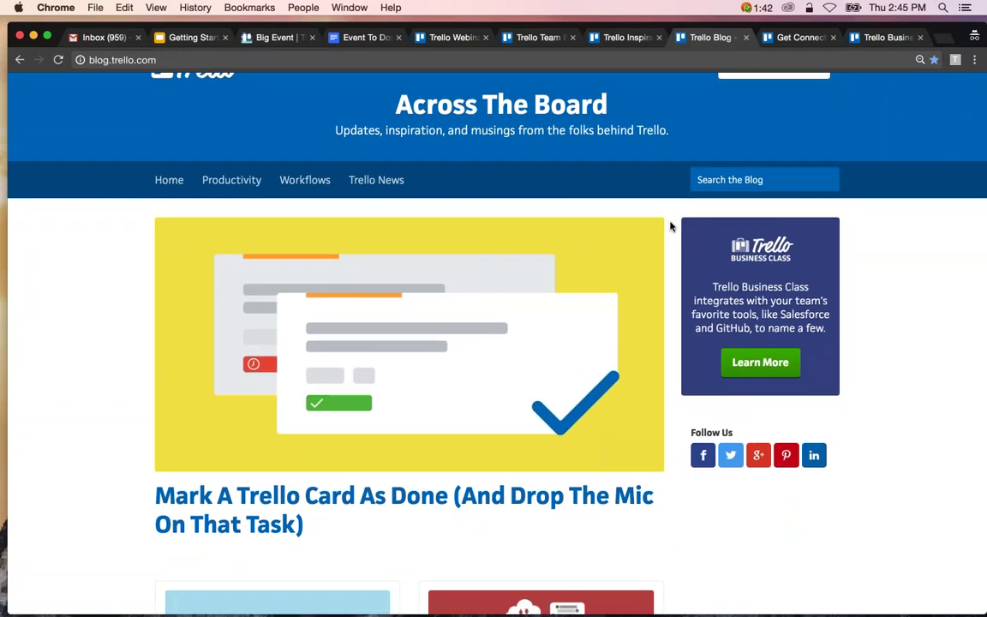
scroll(671, 226, down, 1)
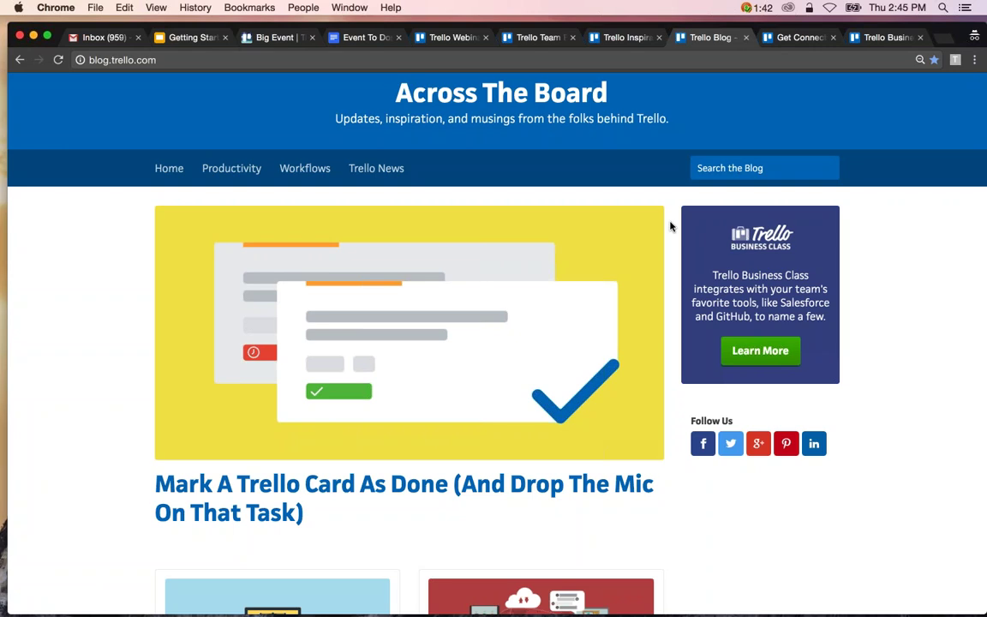
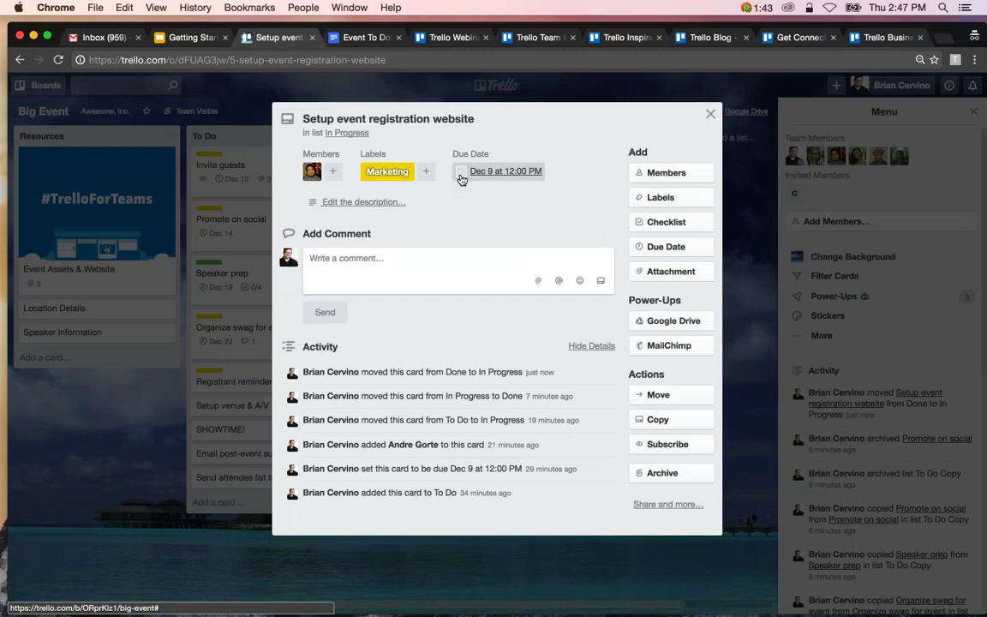
Mark the registration website card's Dec 9 due date complete and move the card to the top of Done.
click(461, 172)
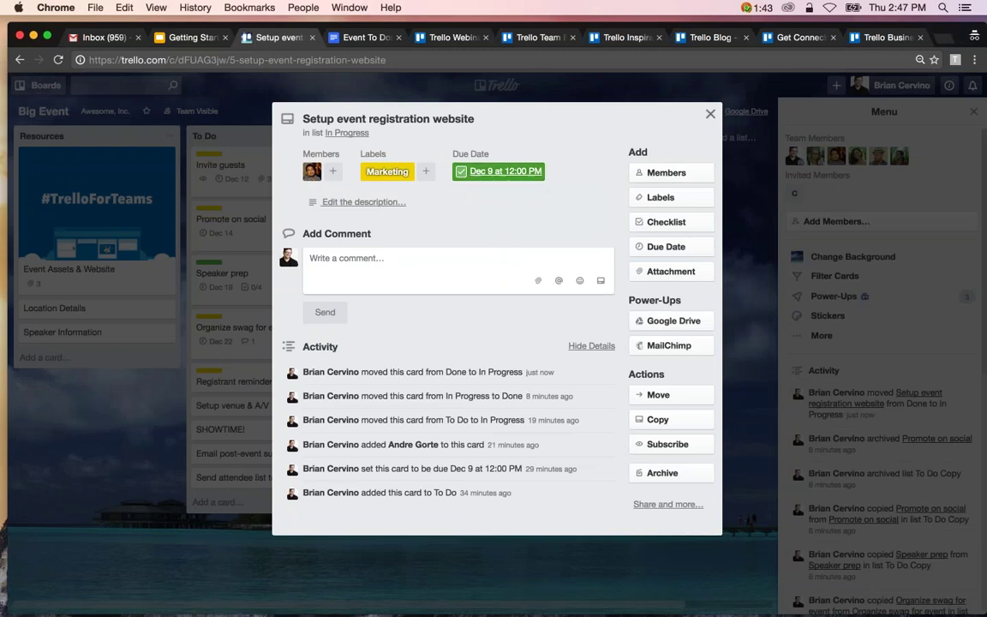
click(711, 115)
drag(428, 167, 604, 167)
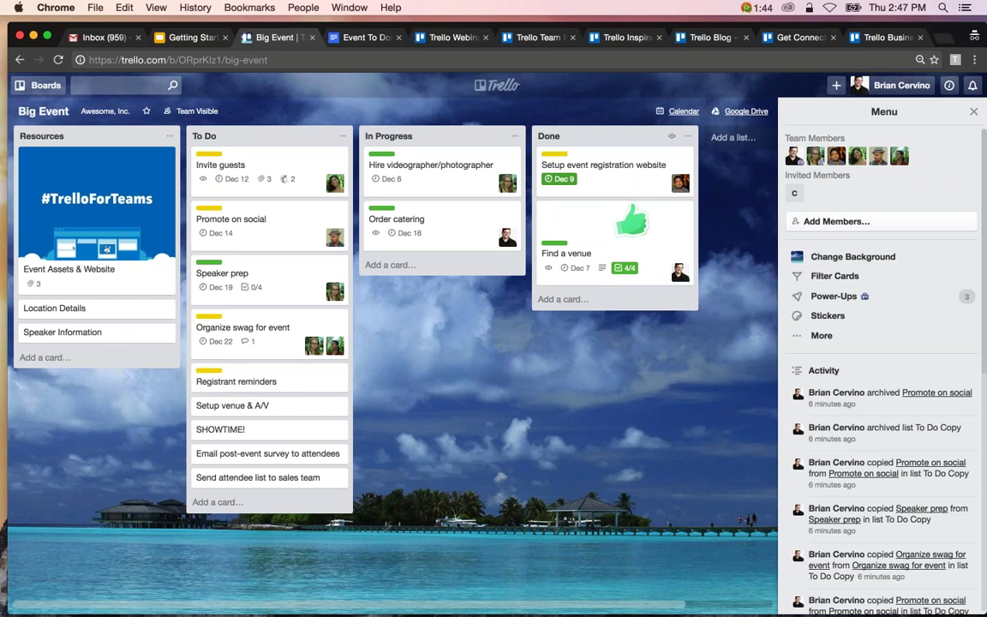
Enable the Custom Fields power-up and open its settings.
click(878, 303)
scroll(883, 385, down, 3)
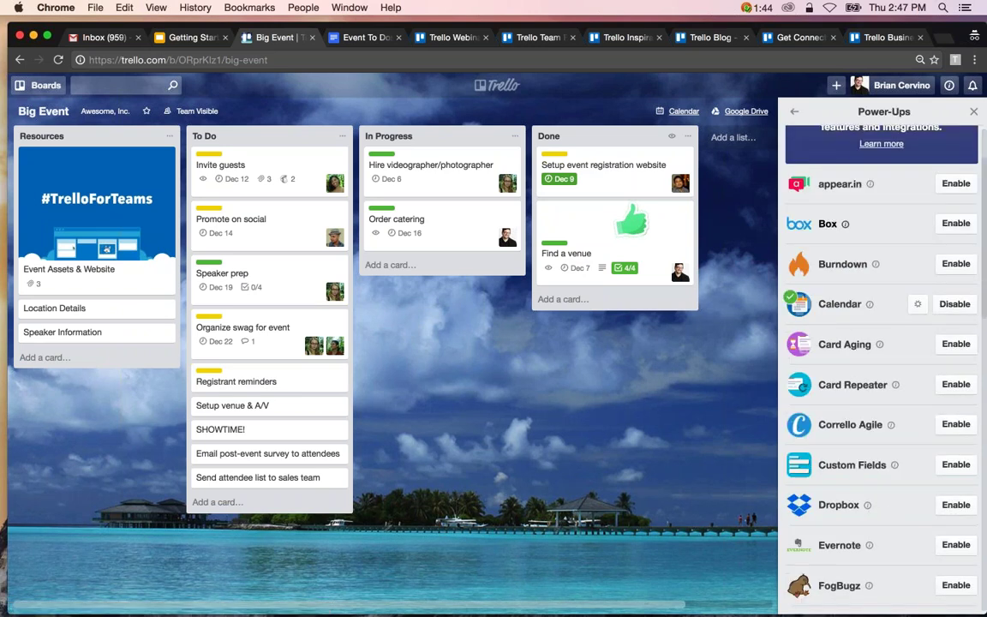
click(954, 454)
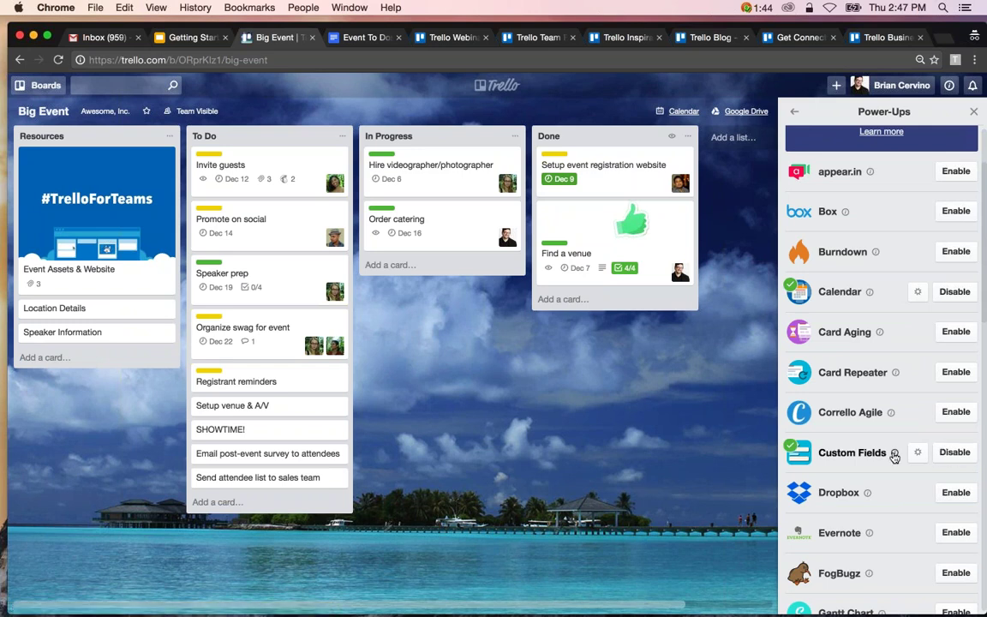
click(917, 452)
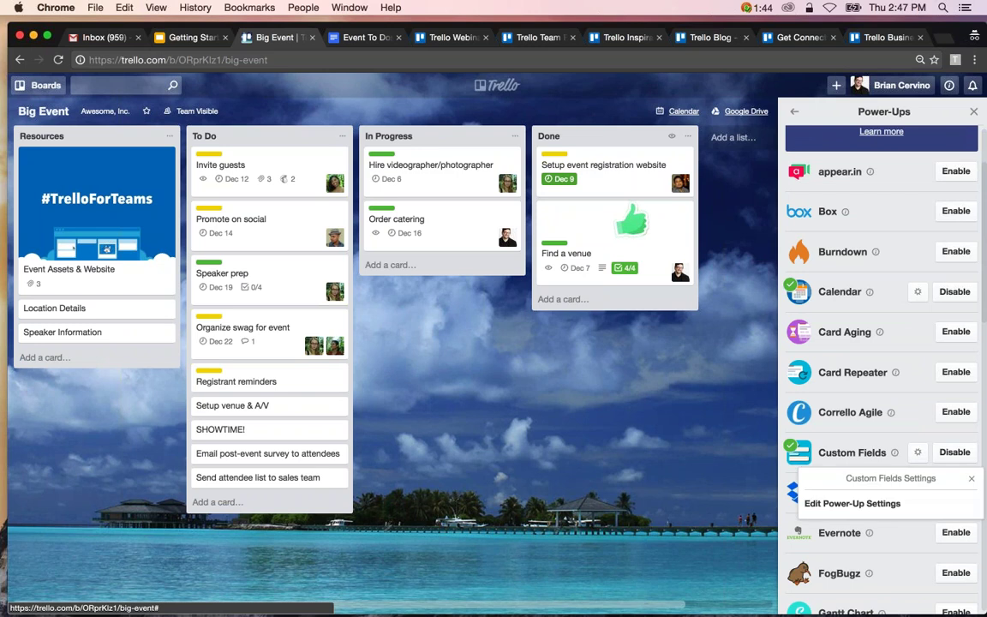
click(853, 504)
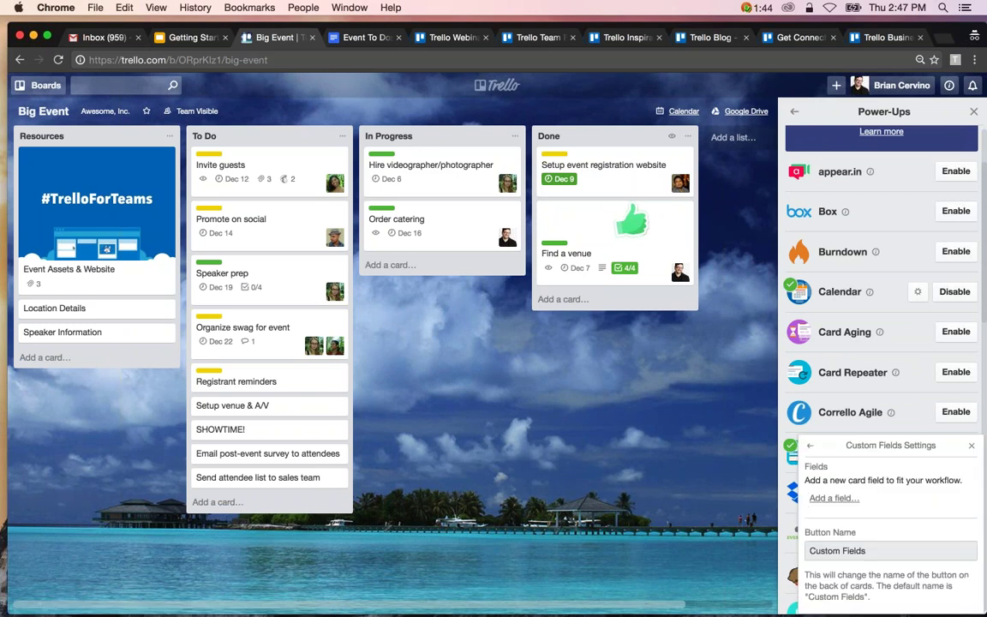
Add a Checkbox custom field named 'Done', shown as a badge on card fronts.
click(824, 499)
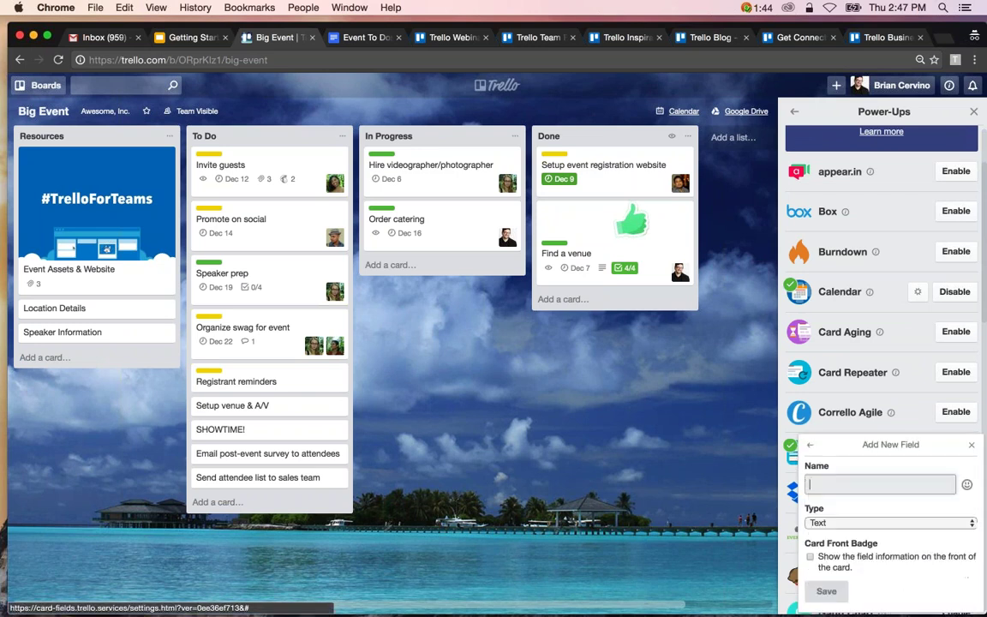
click(872, 521)
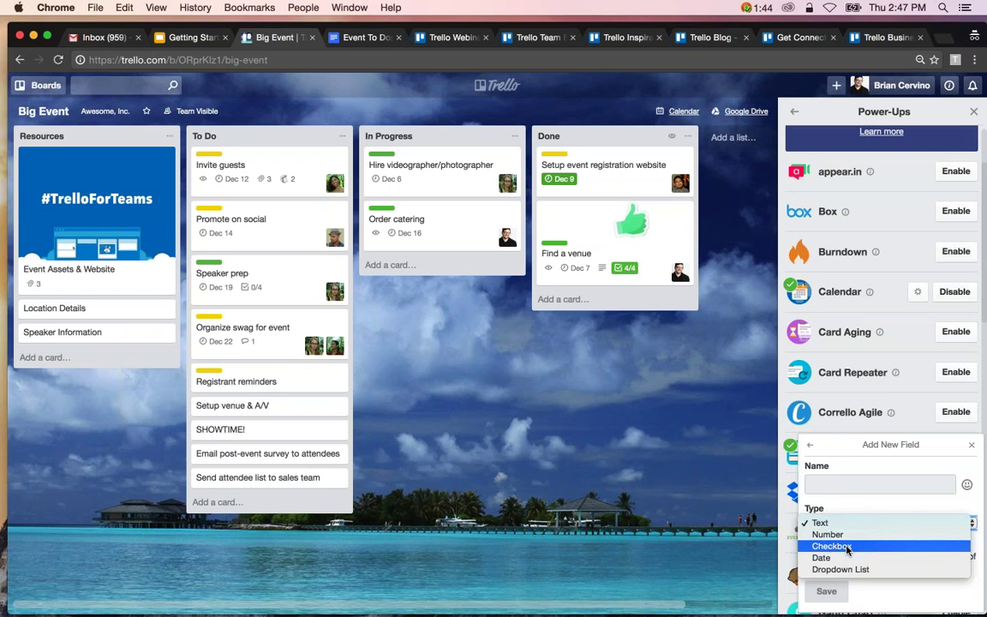
click(846, 547)
click(833, 484)
text(Dobne)
key(BackSpace)
key(BackSpace)
key(BackSpace)
text(ne)
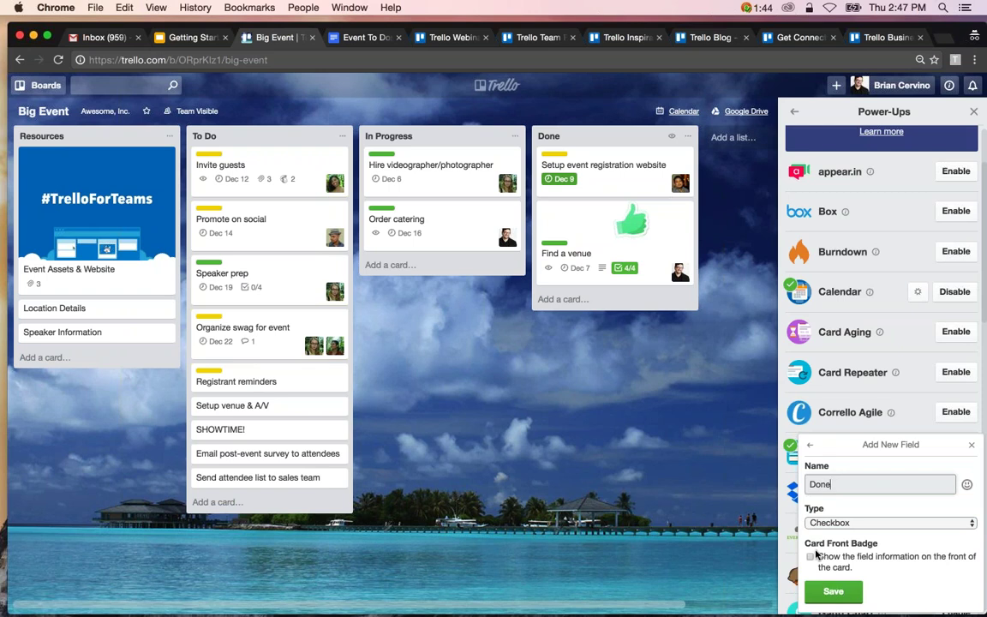
click(811, 557)
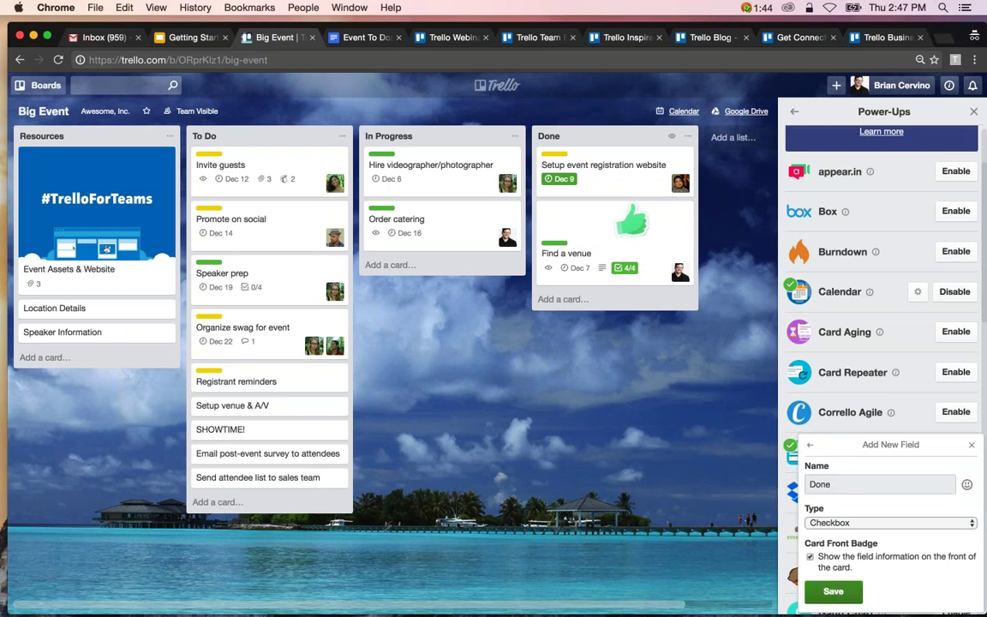
click(833, 592)
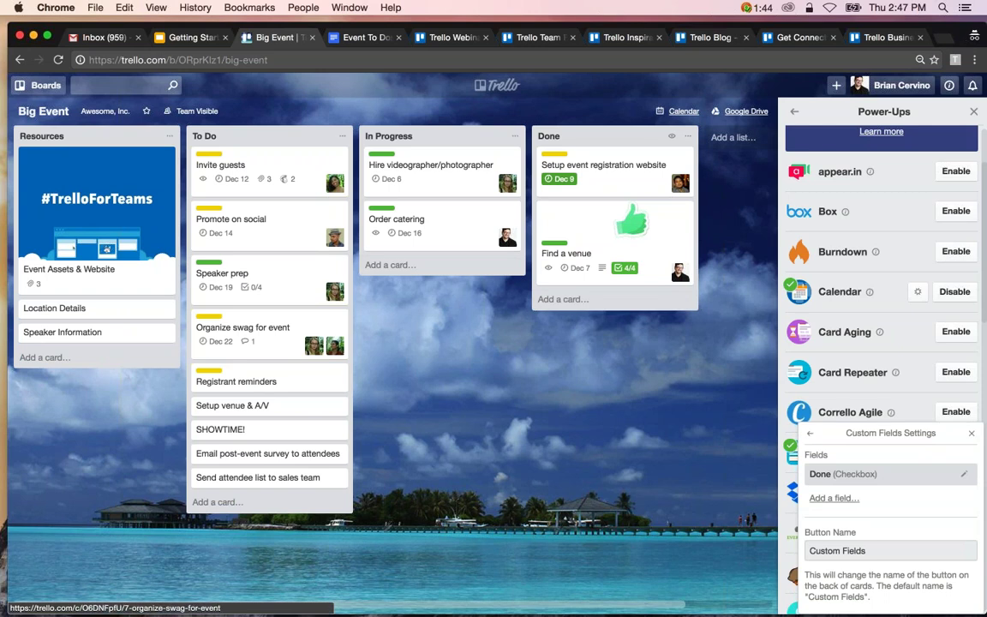
click(284, 381)
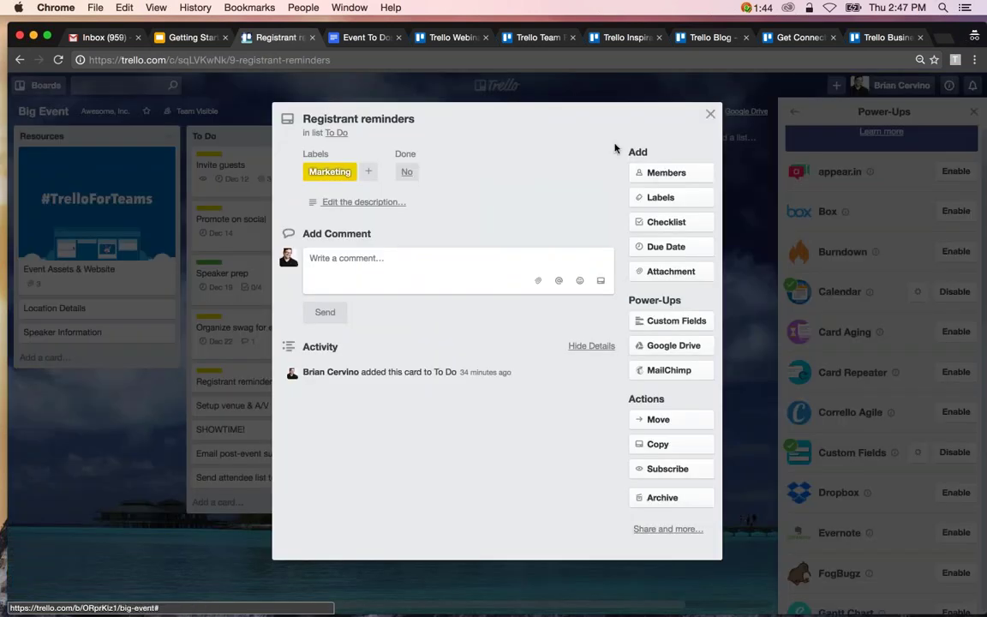
Tick the Done field on Registrant reminders and move it to the top of Done.
click(671, 322)
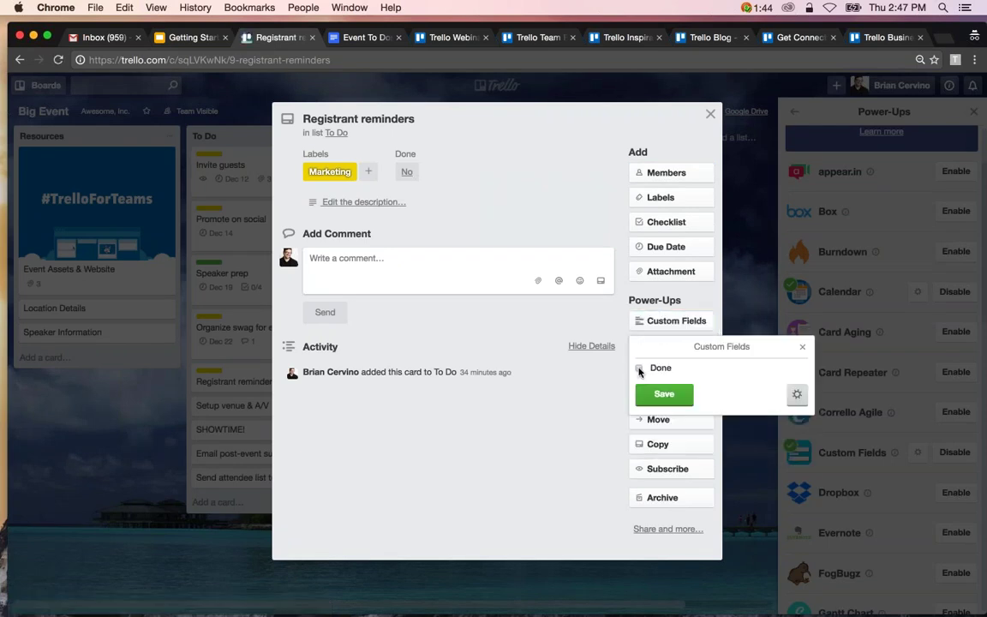
click(639, 368)
click(664, 394)
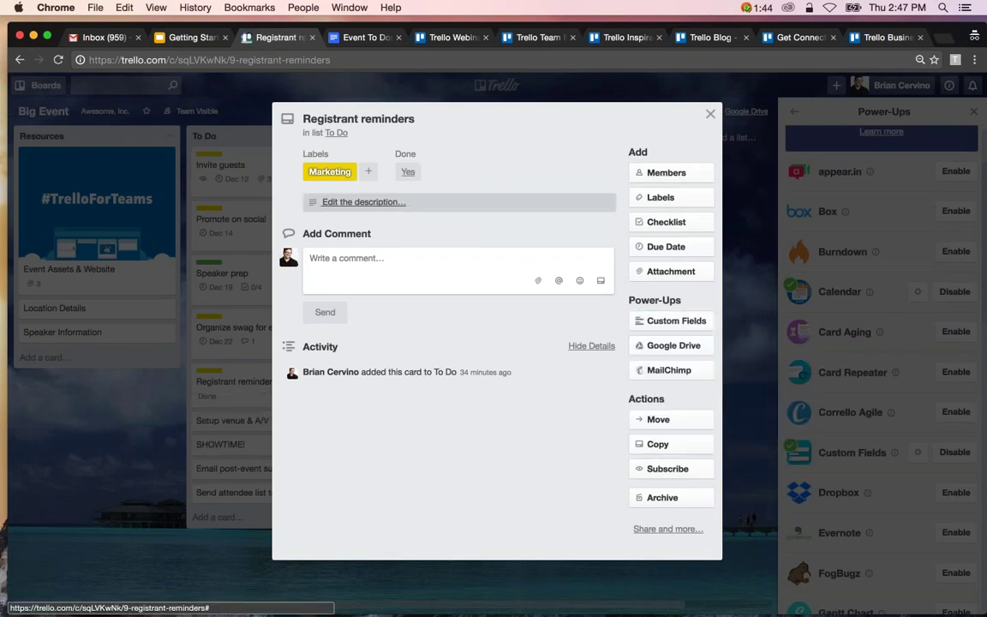
click(710, 114)
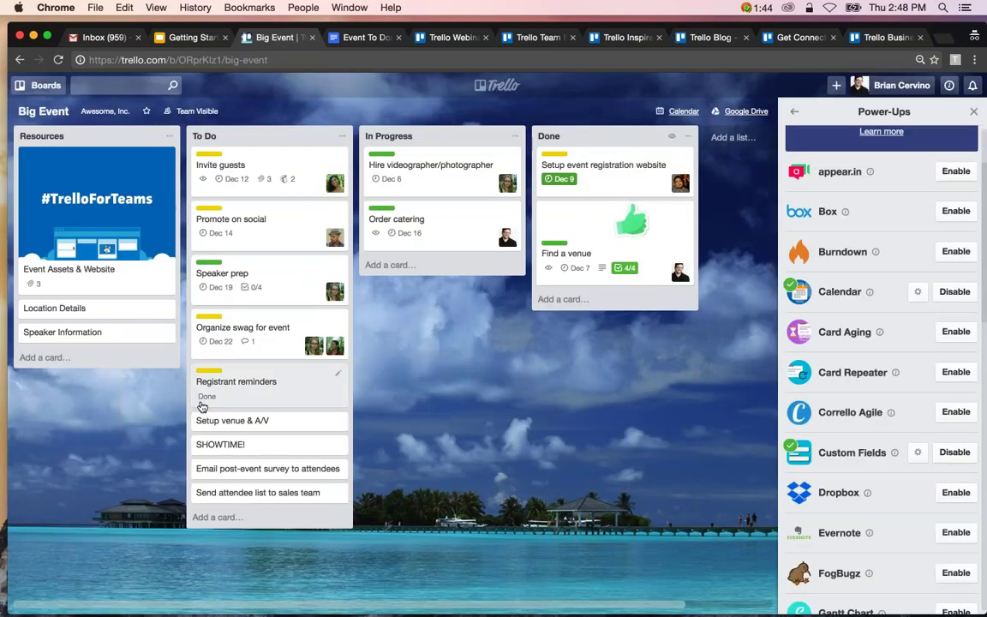
drag(223, 403, 573, 176)
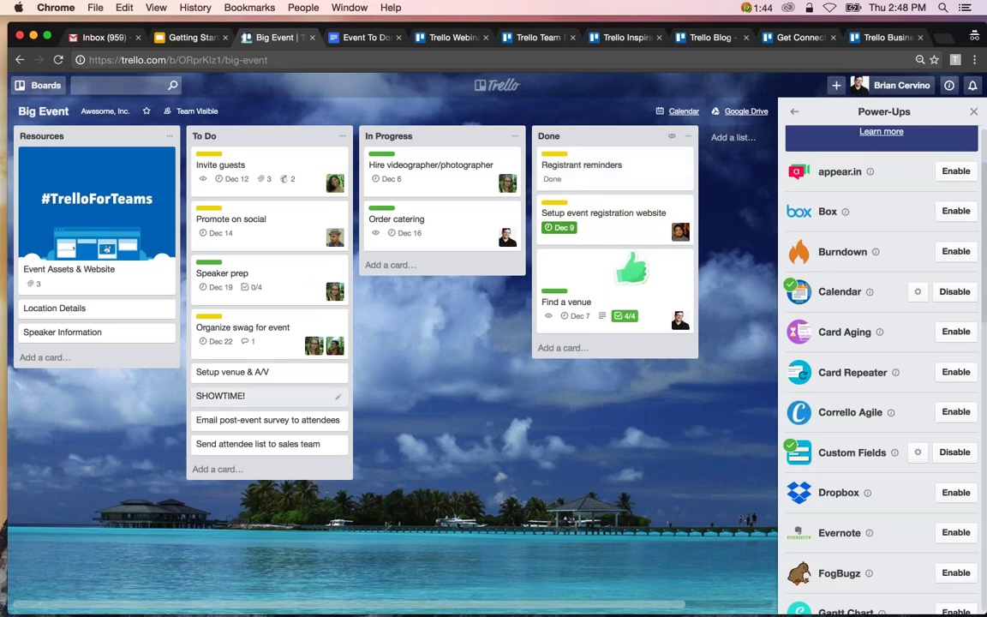
Rename the orange label to 'Done!' and apply it to the Setup venue & A/V card.
click(275, 374)
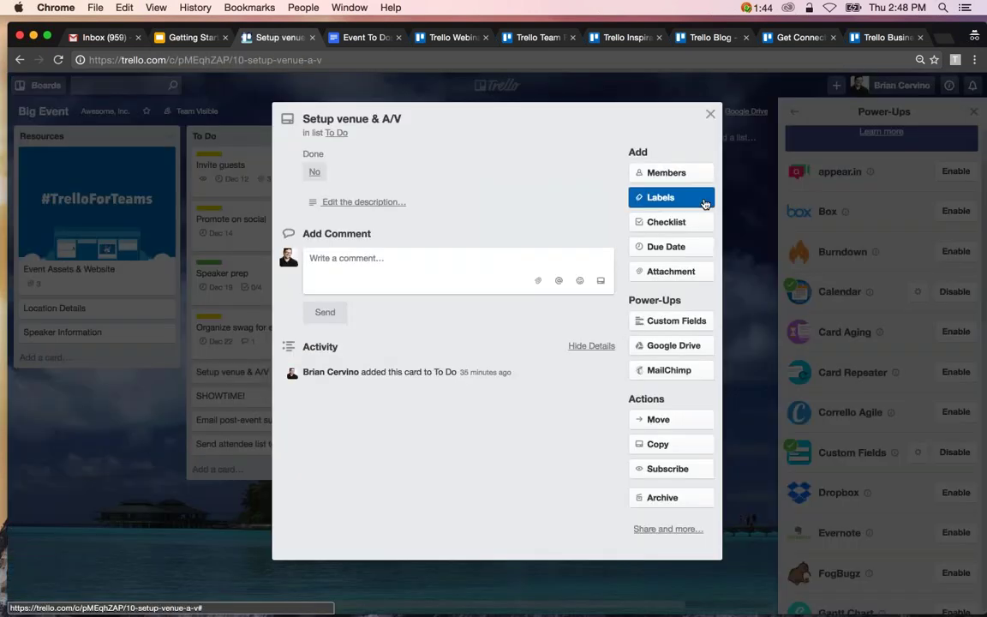
click(661, 197)
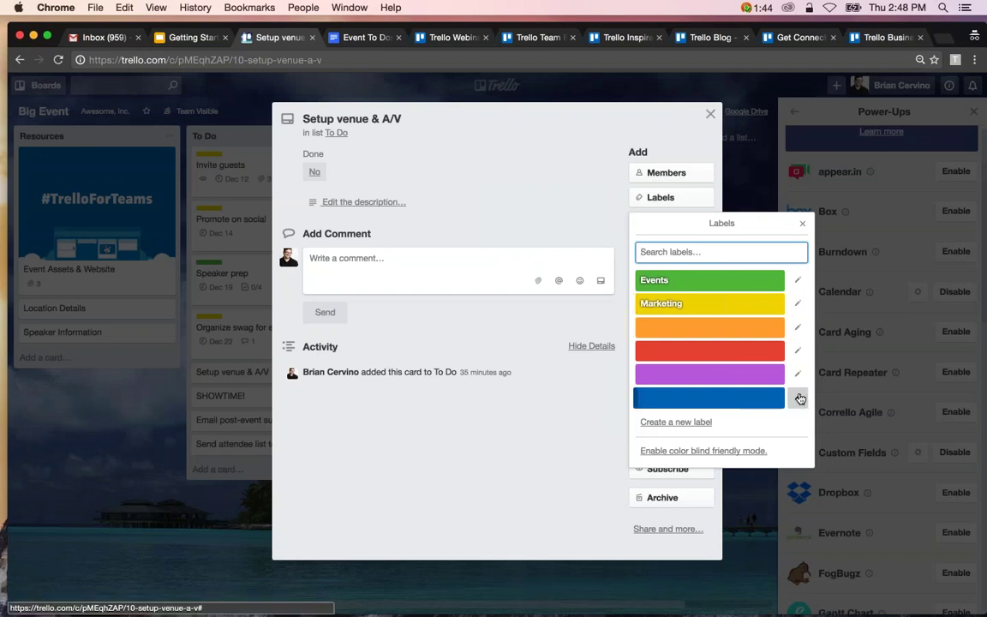
click(798, 326)
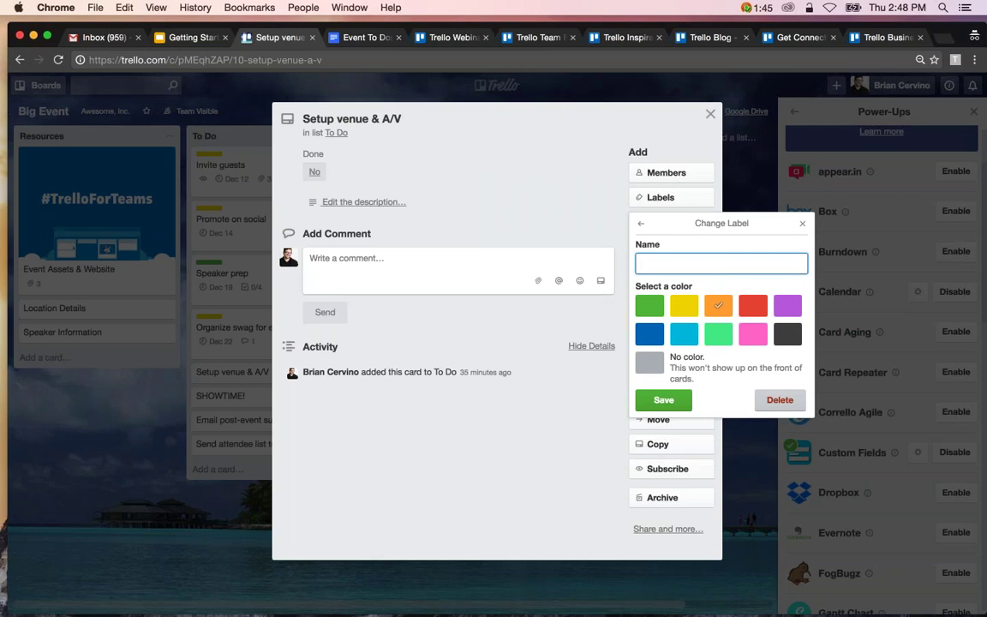
text(Done!)
key(Return)
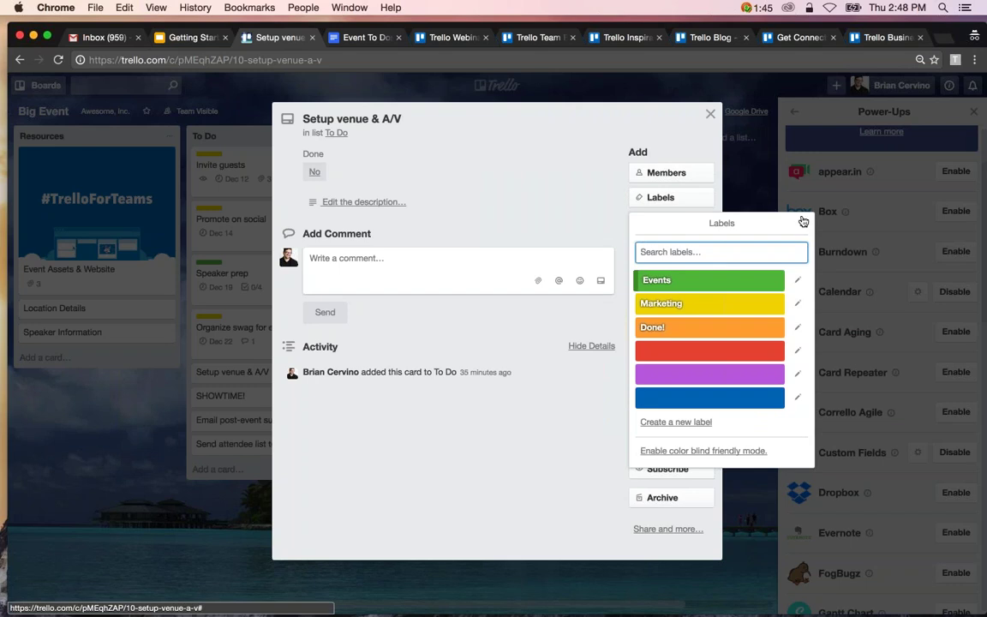
click(735, 333)
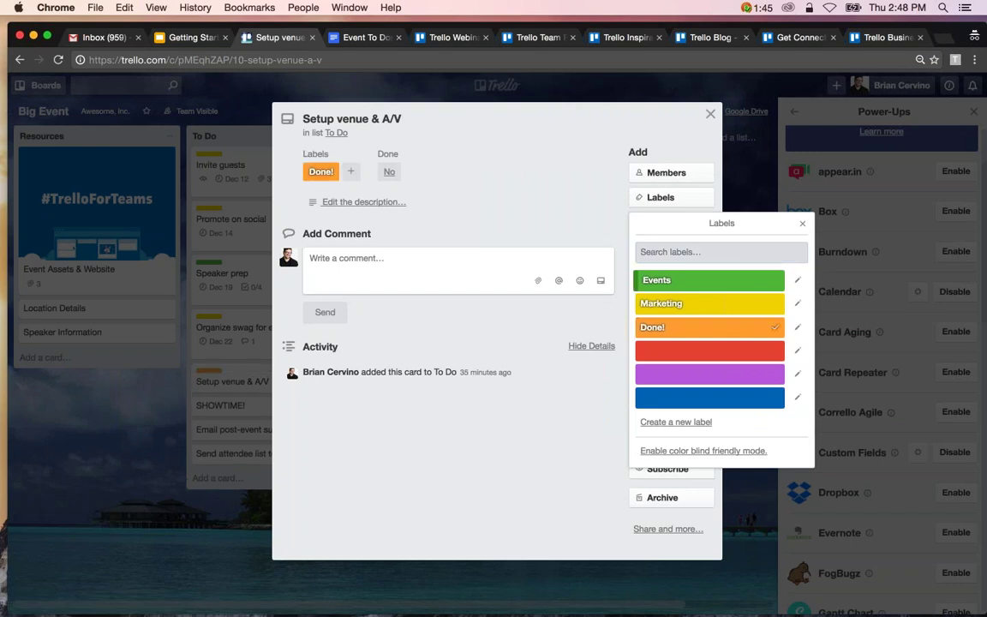
click(710, 114)
click(298, 382)
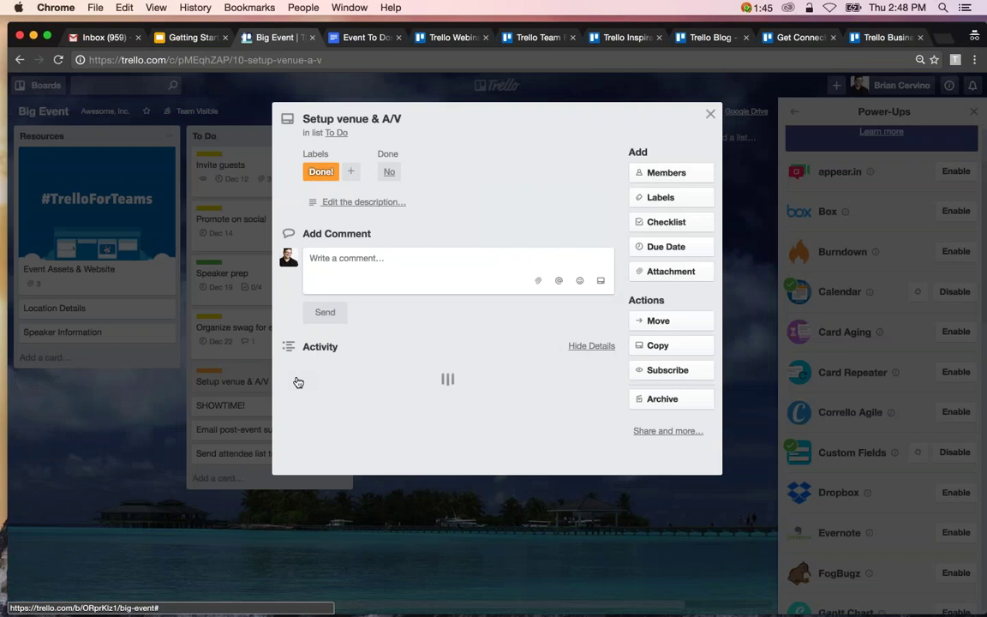
click(710, 114)
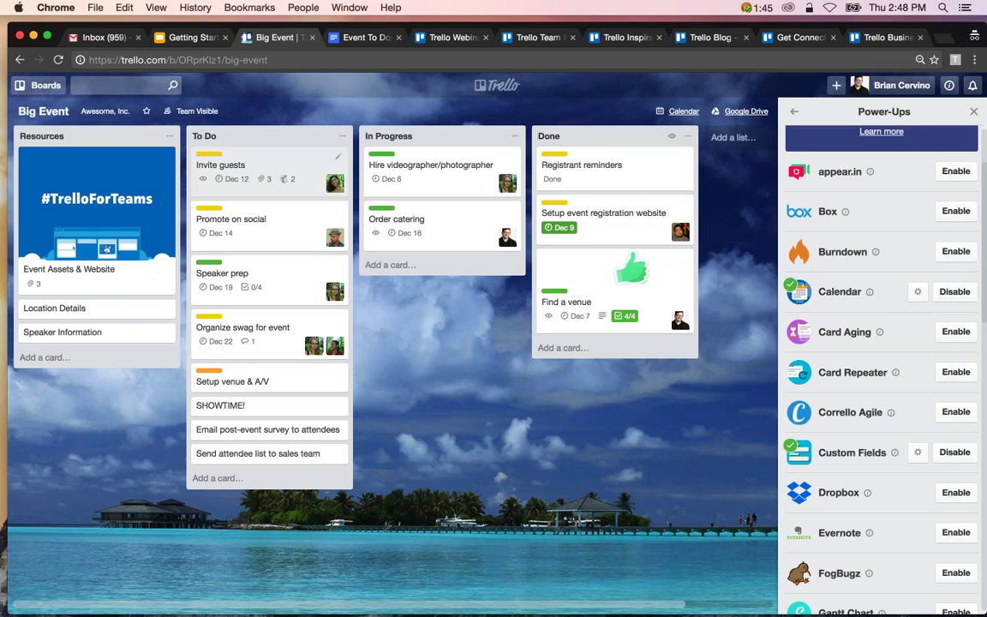
Start a new label on the Setup venue & A/V card, then cancel out of it.
click(342, 379)
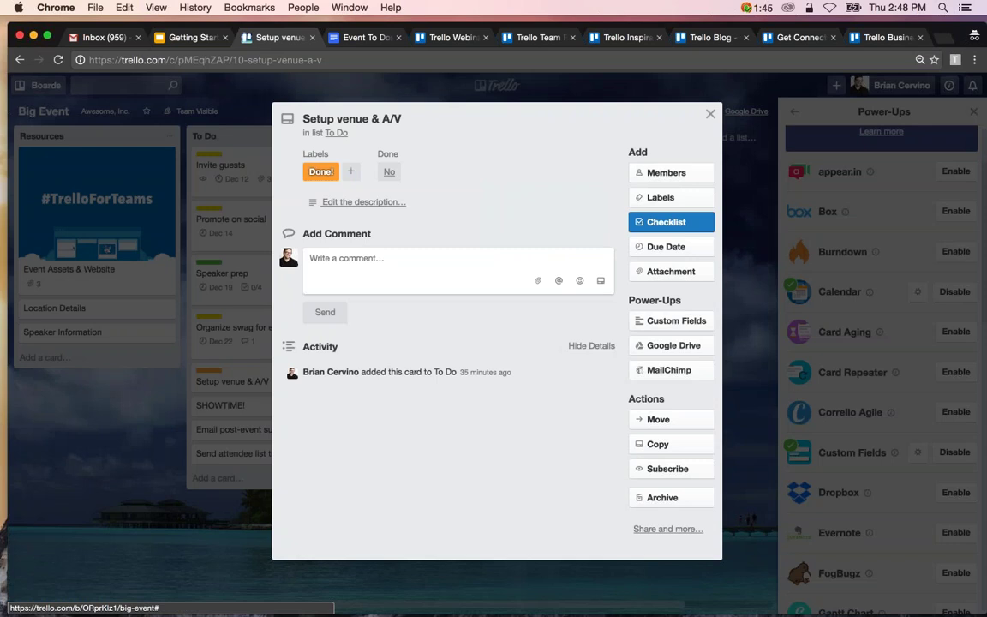
click(641, 197)
click(676, 422)
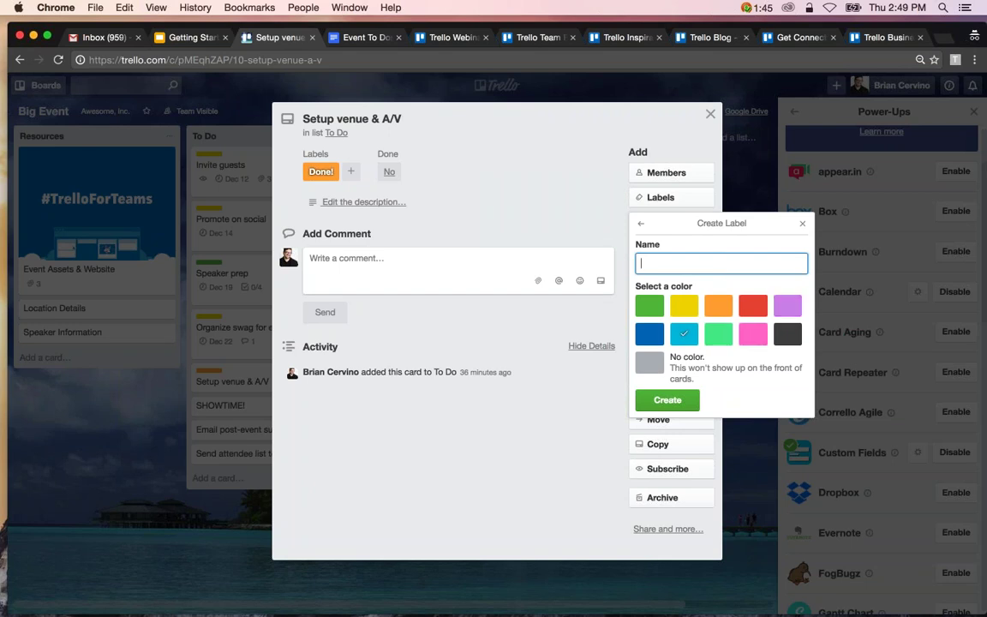
click(803, 226)
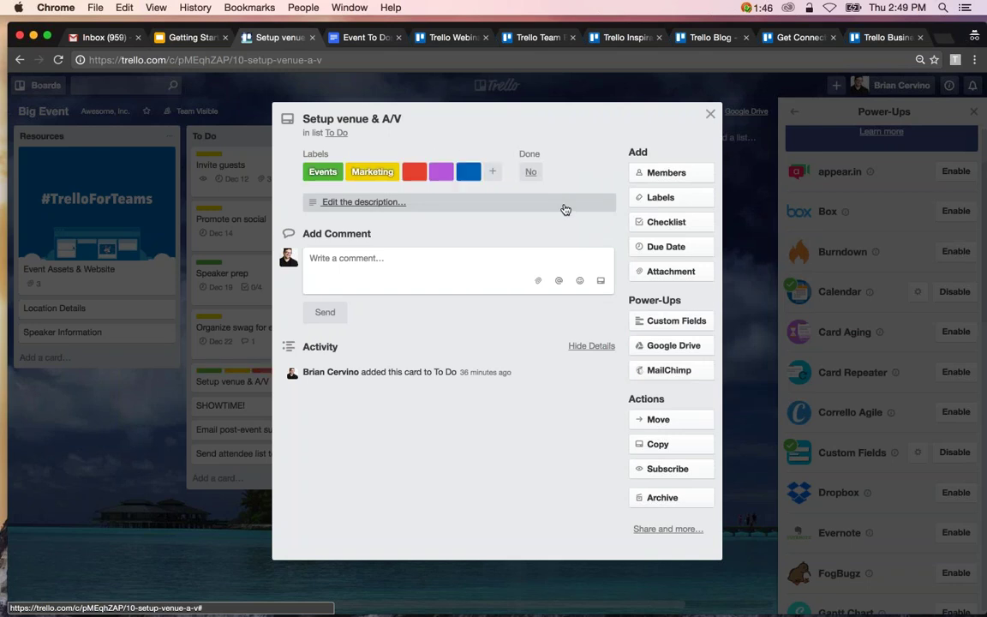
text(6l8)
key(Escape)
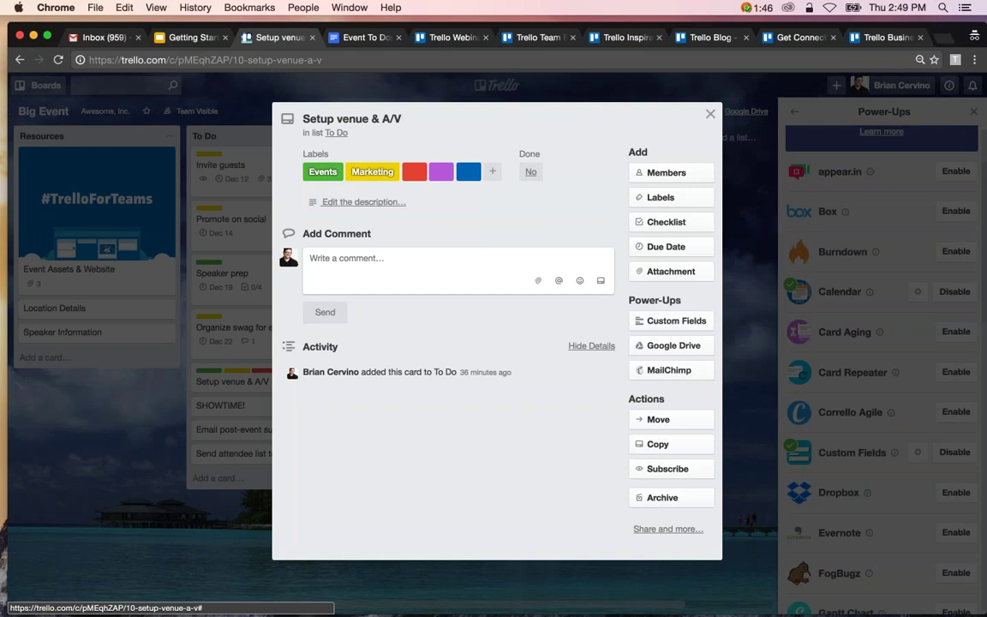
Create a new cyan label on the card and return to the board.
key(l)
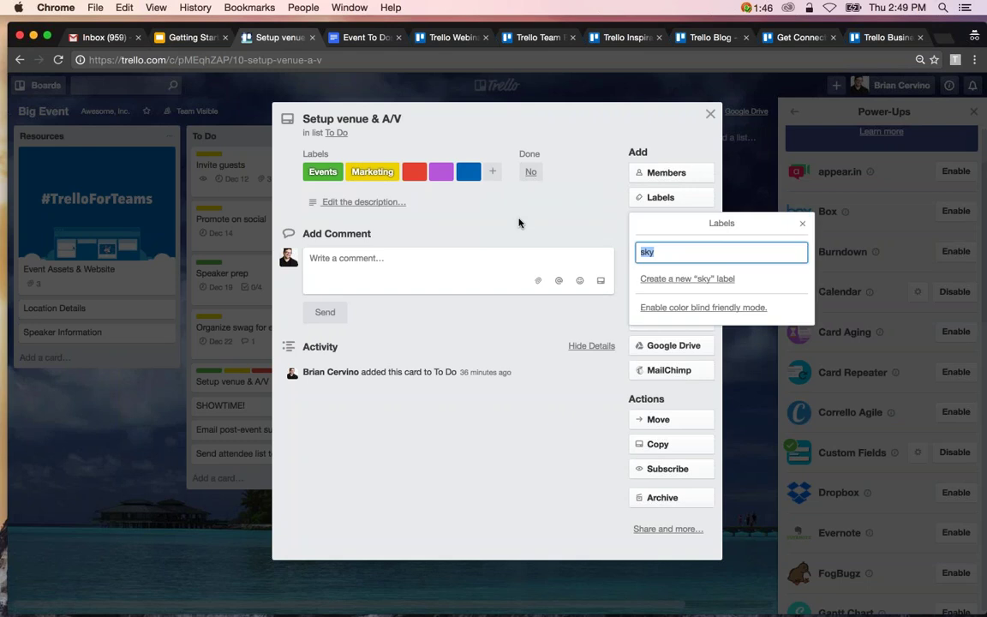
key(Return)
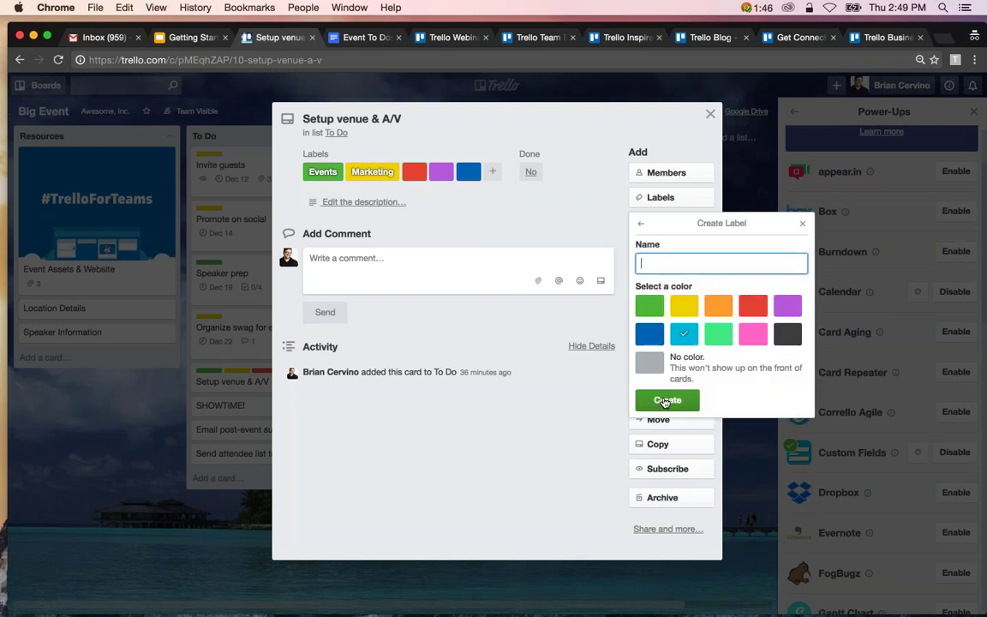
click(660, 400)
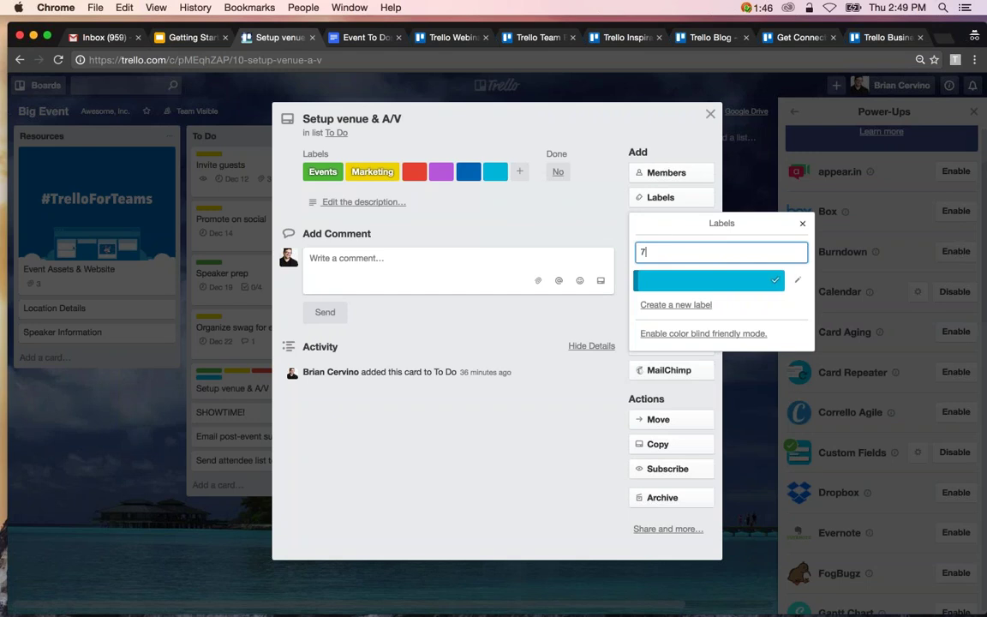
key(Return)
key(7)
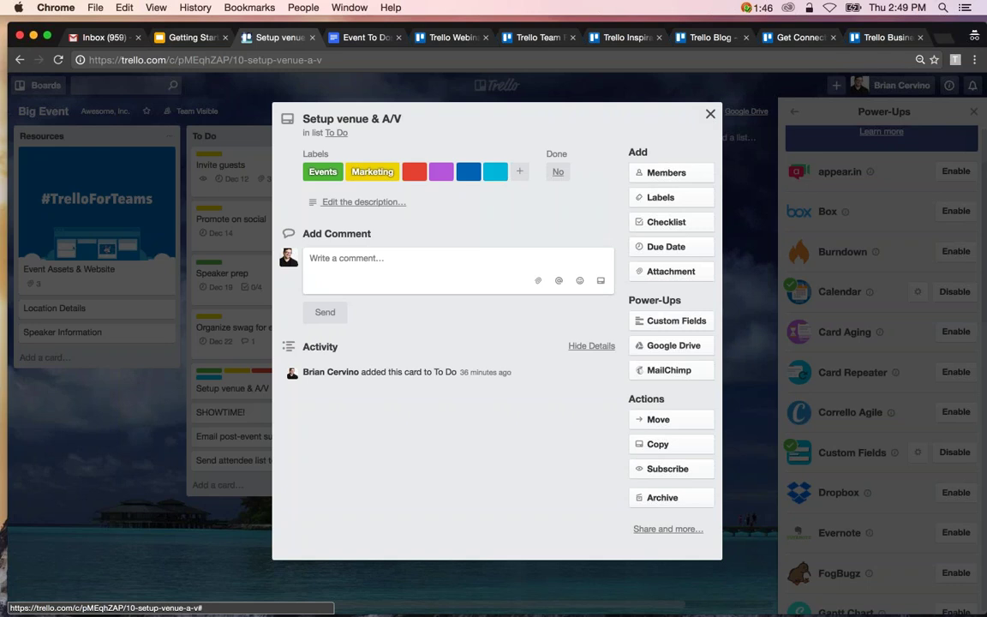
key(Escape)
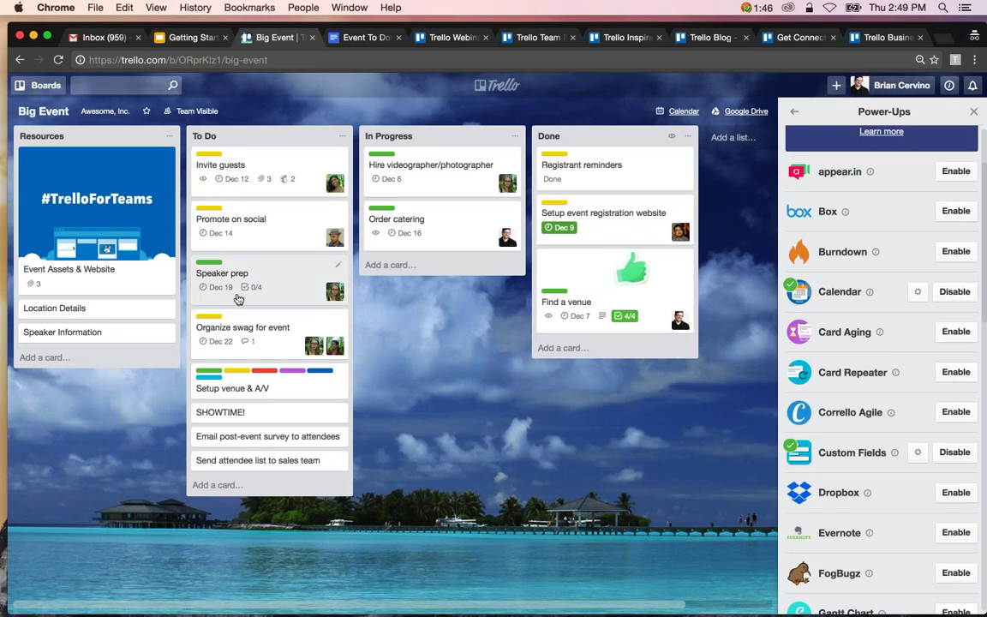
Check off Speaker prep's bios, decks, best practices guide and presentation review items.
click(238, 299)
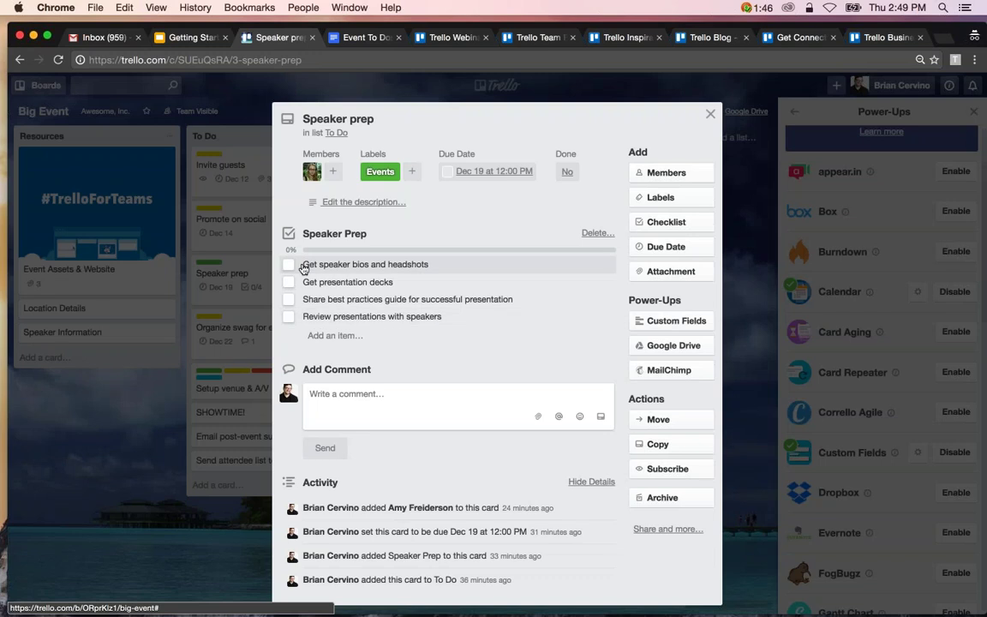
click(289, 263)
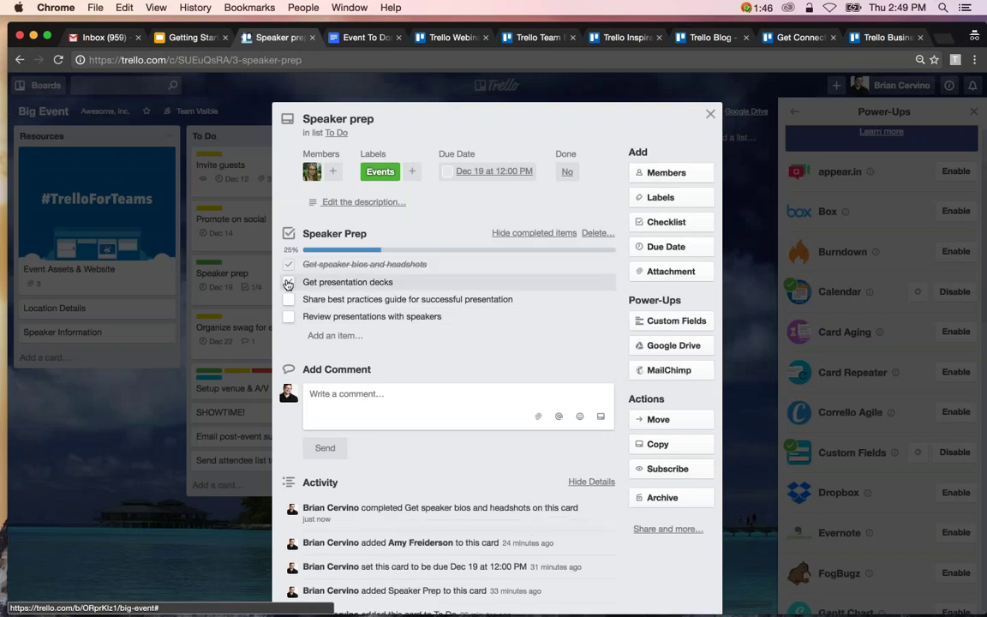
click(288, 283)
click(259, 301)
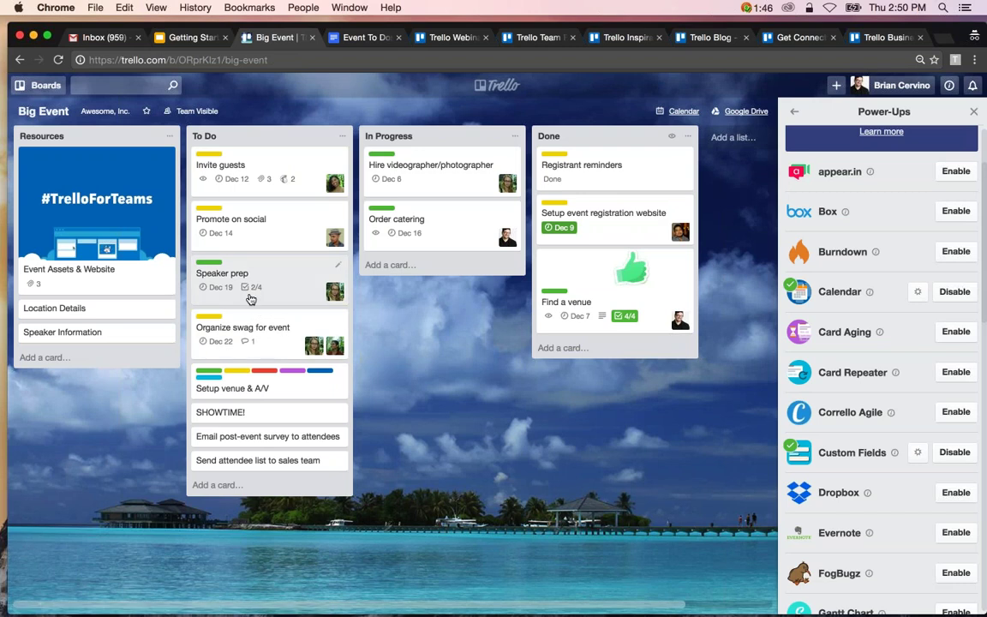
click(251, 299)
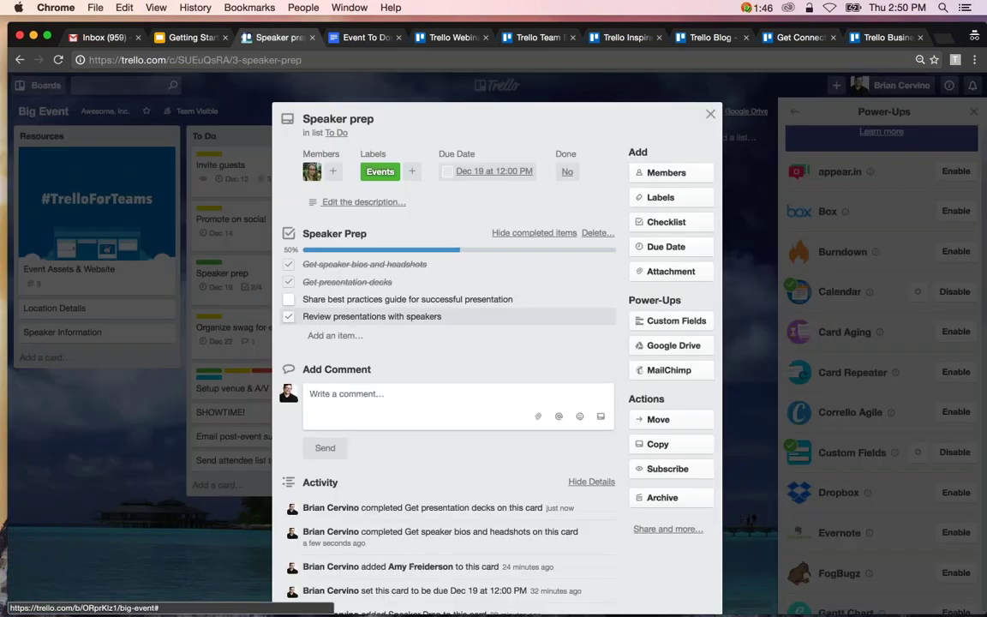
click(289, 299)
click(289, 316)
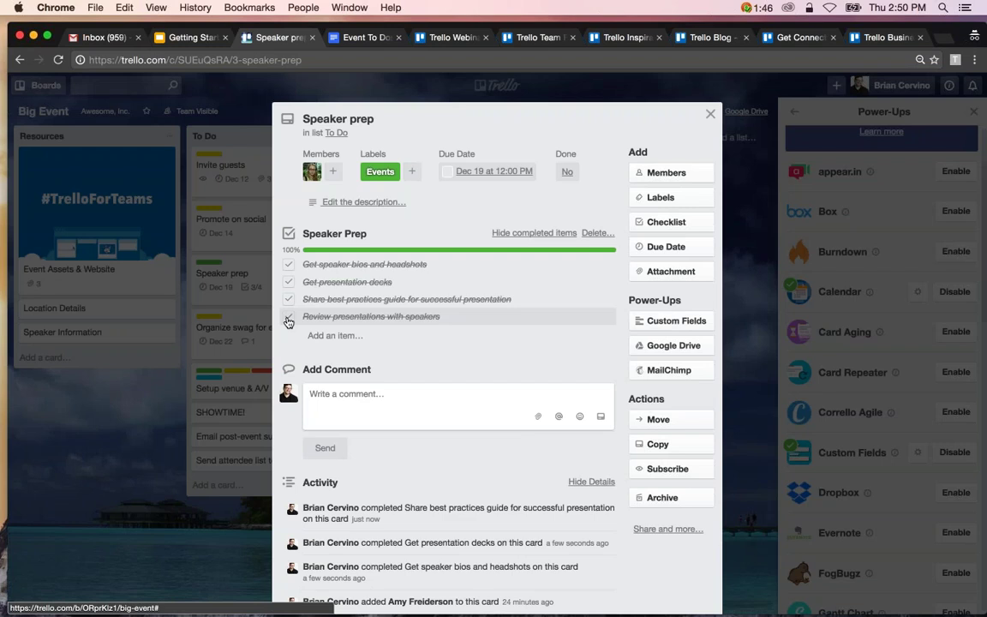
click(261, 323)
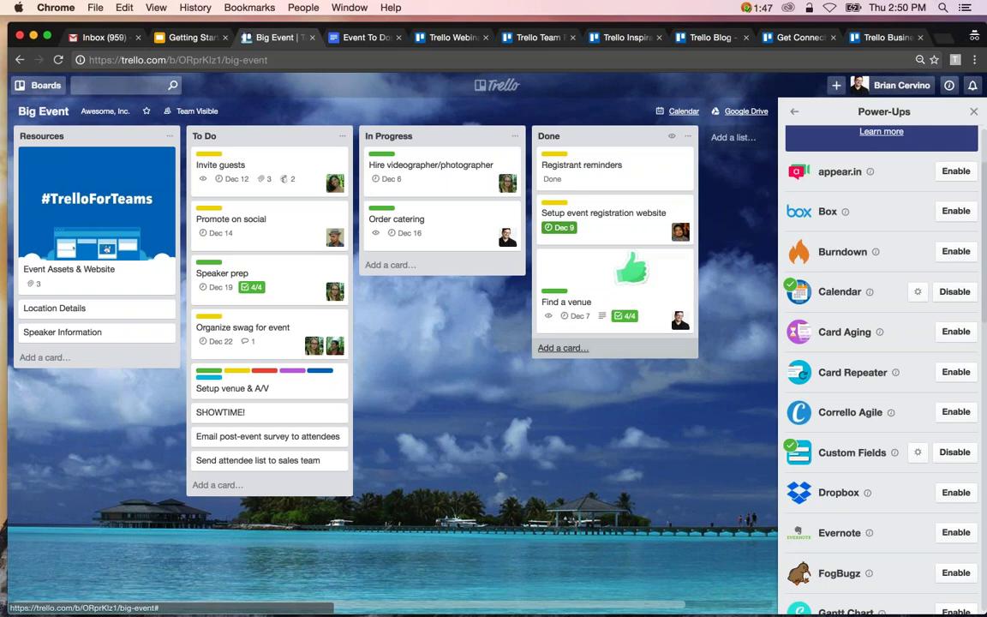
click(602, 318)
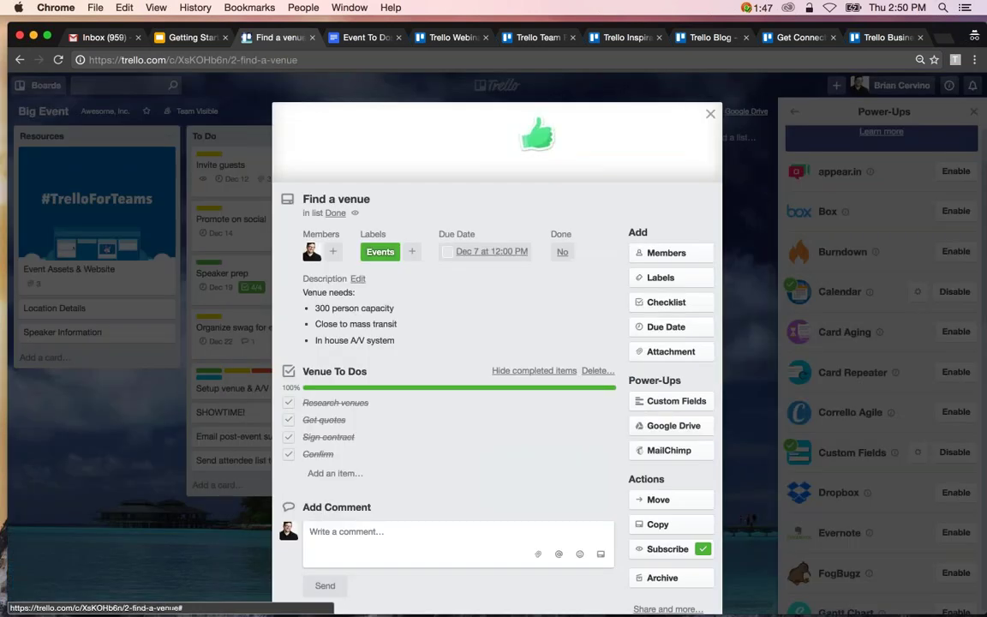
click(711, 113)
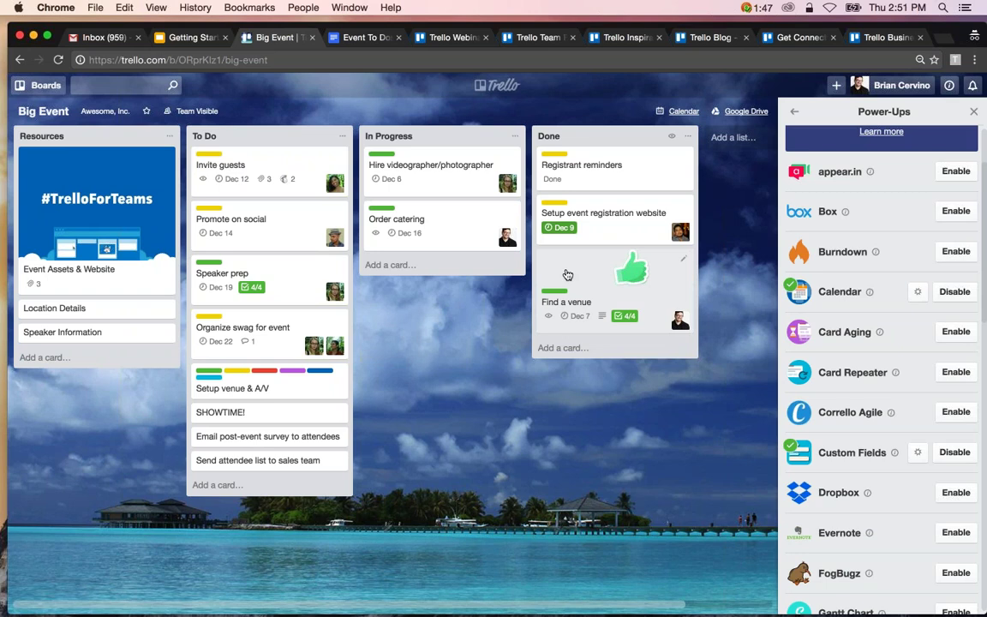
Move Promote on social, then Speaker prep, then Organize swag for event to the top of To Do.
drag(257, 221, 257, 167)
drag(284, 279, 286, 162)
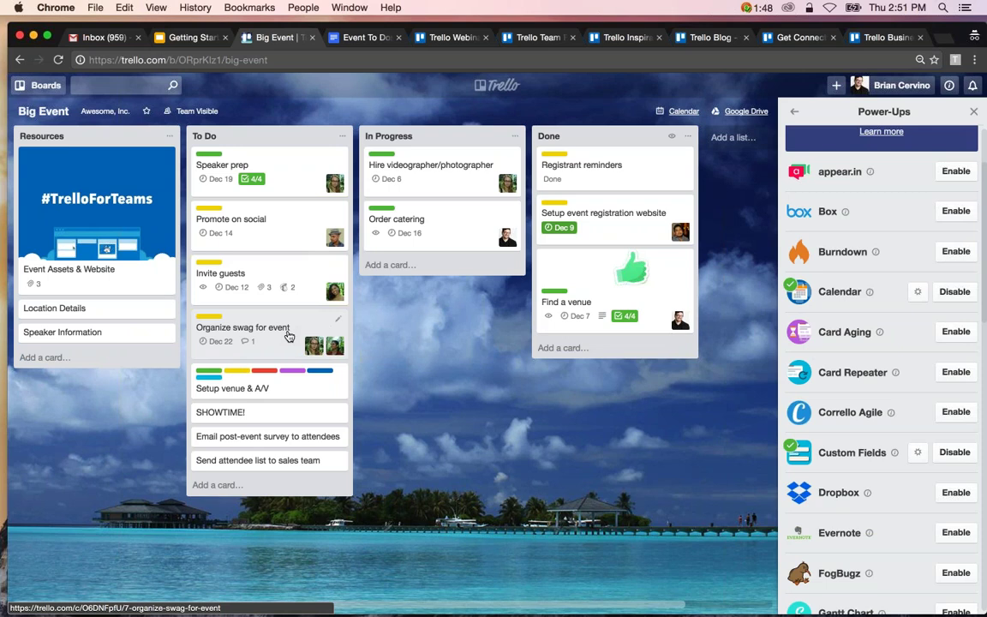
drag(288, 336, 292, 165)
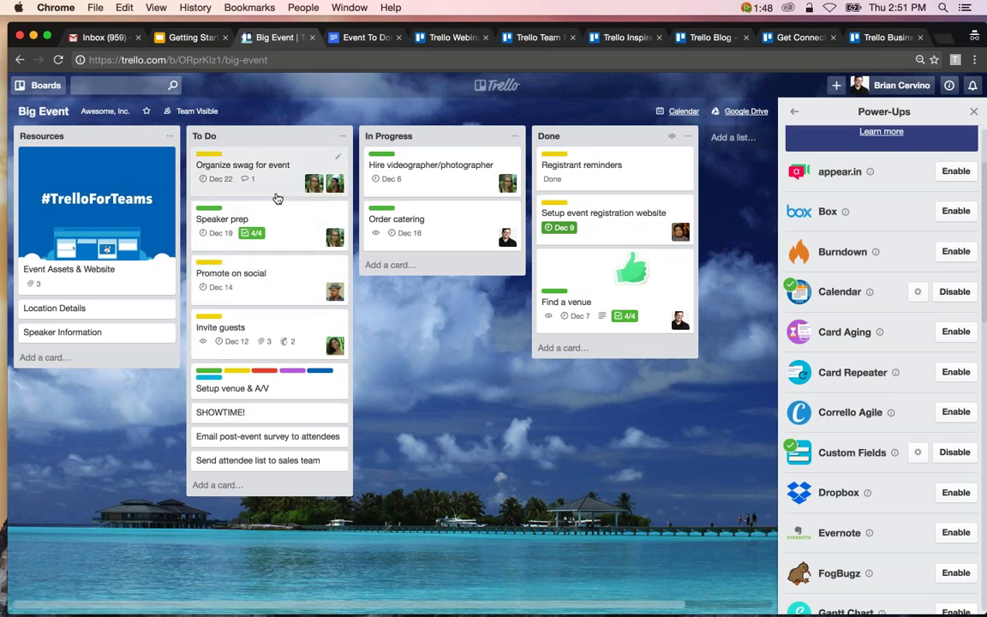
On Organize swag for event, rename the Events label to a red 'Important' label.
click(277, 198)
click(661, 197)
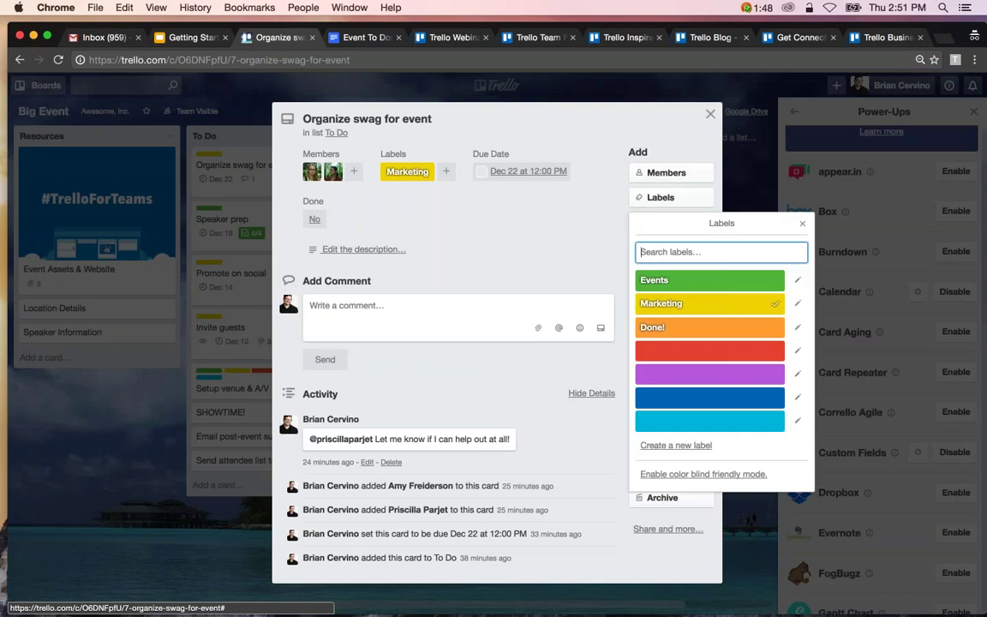
click(797, 281)
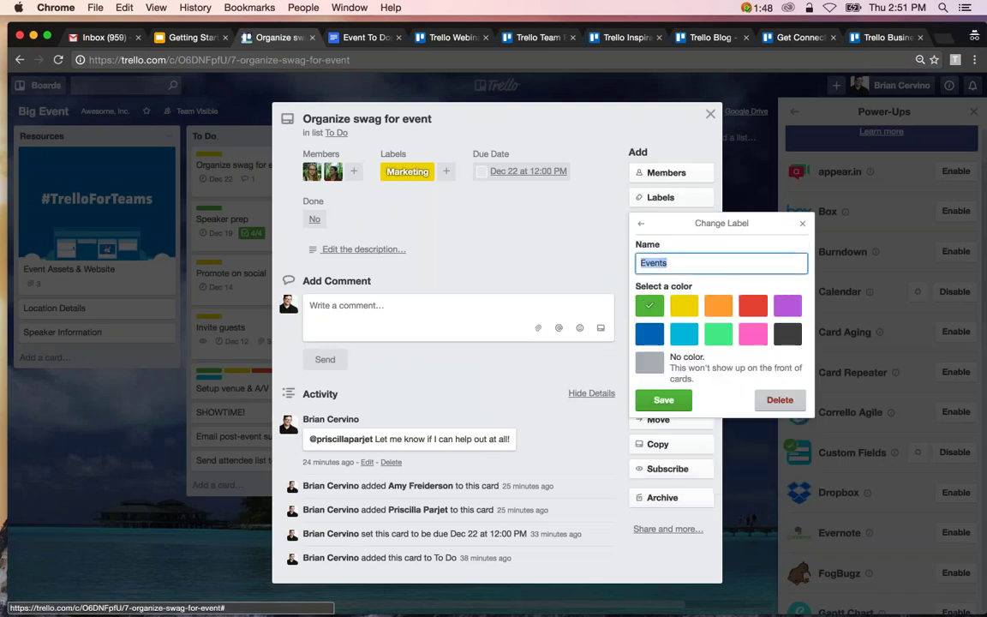
text(Im)
key(BackSpace)
key(BackSpace)
click(753, 305)
click(697, 265)
text(Important)
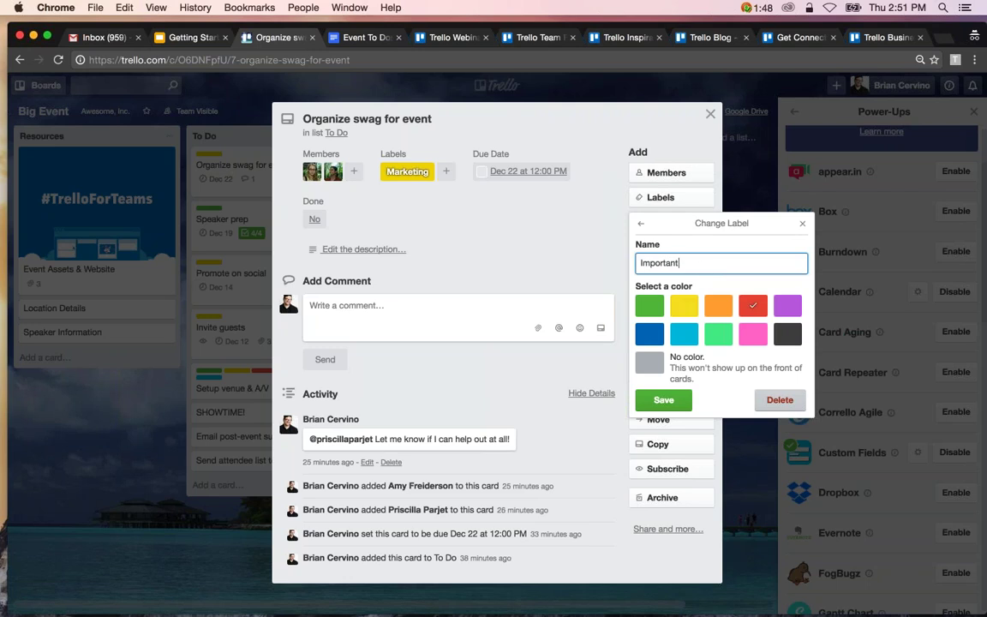
click(664, 399)
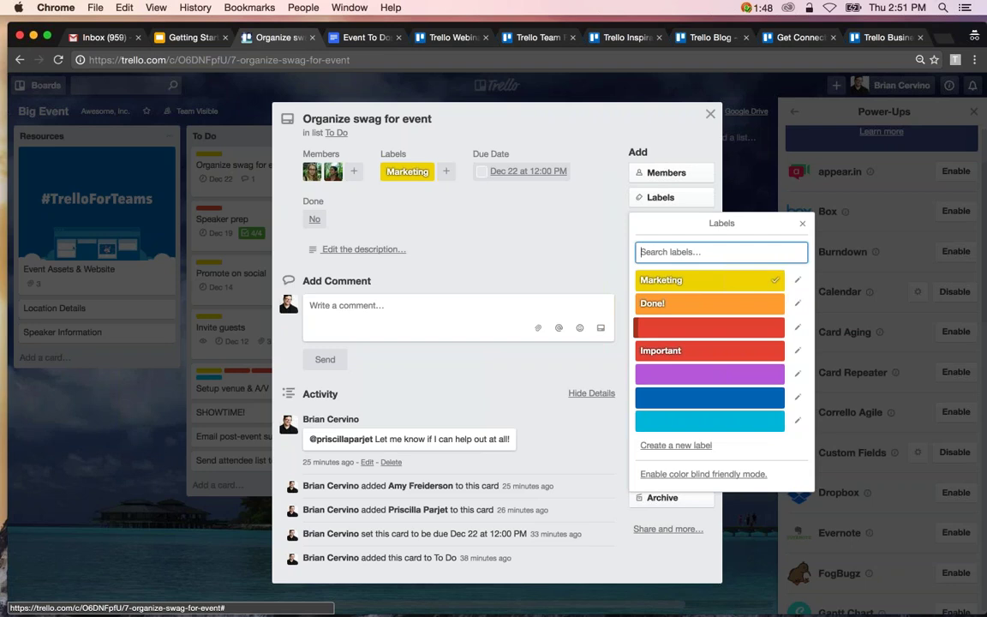
Rename the Done! label to 'Pretty Important'.
click(798, 304)
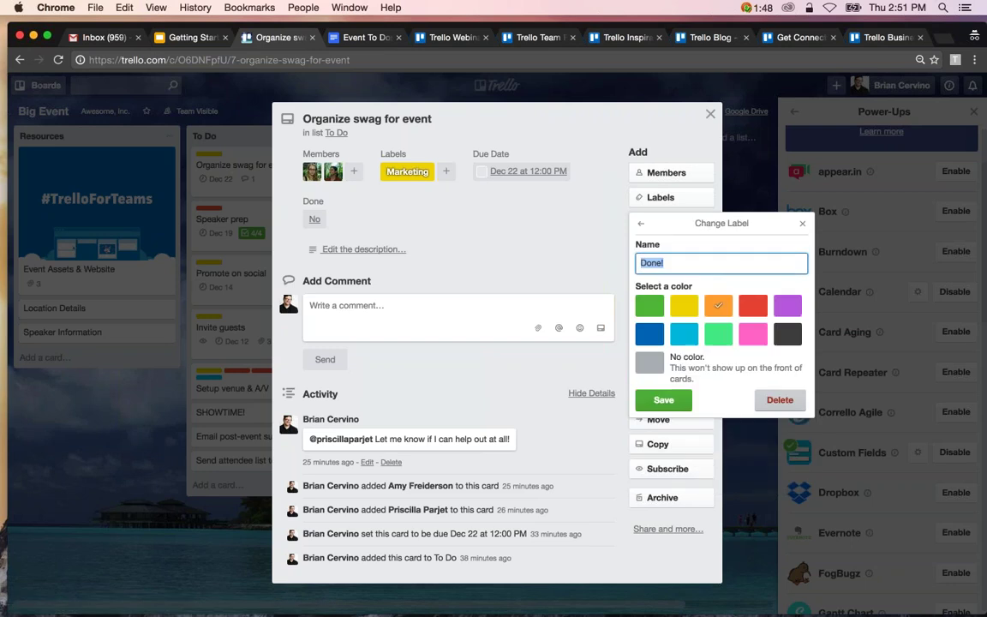
text(Pretty Impora)
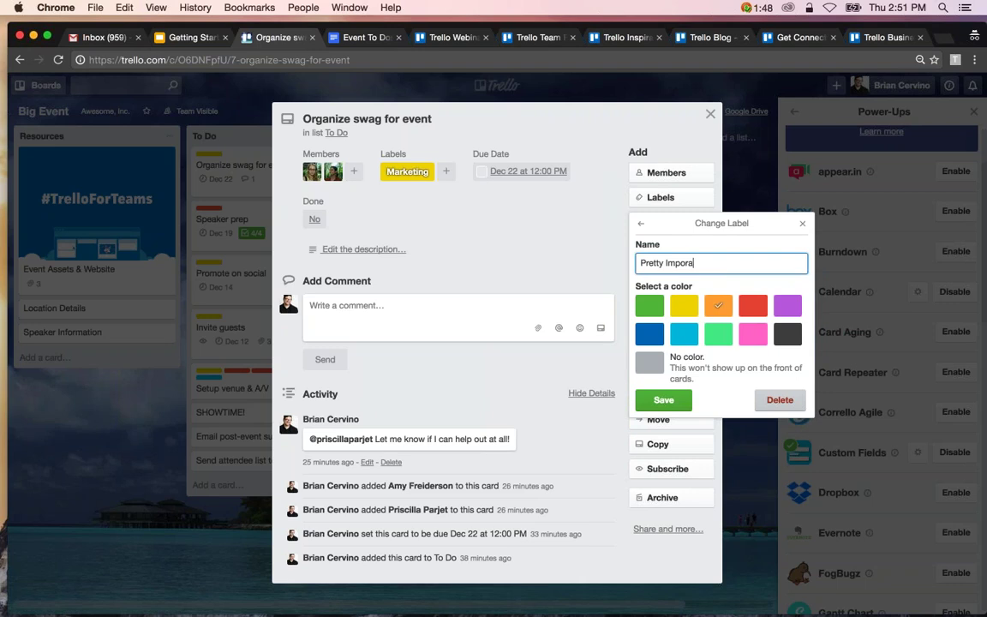
key(BackSpace)
text(tant)
key(Return)
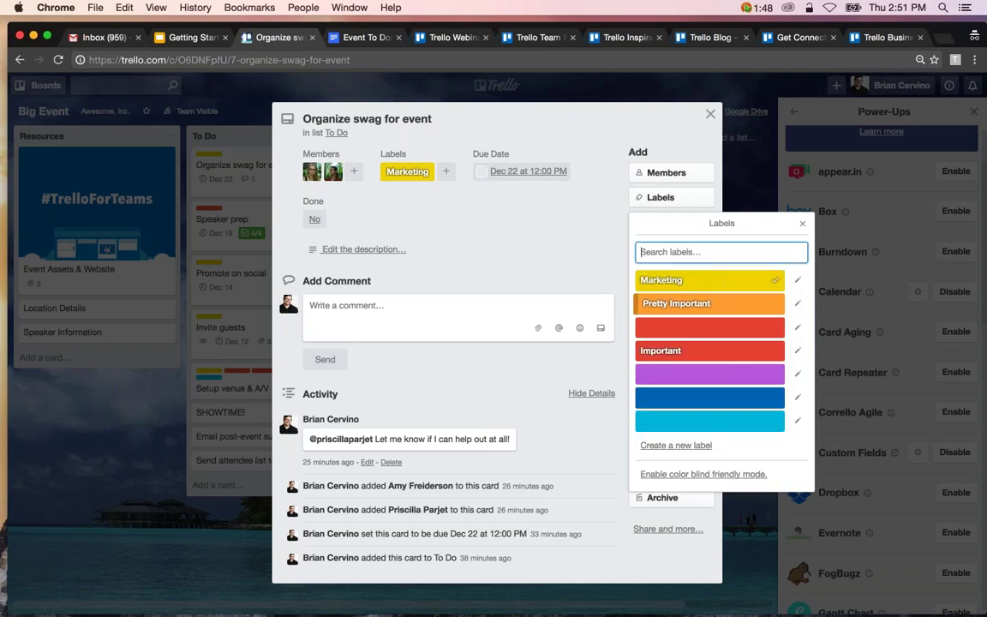
Rename Marketing to 'Not So Important' and tag the card Important instead of Marketing.
click(737, 281)
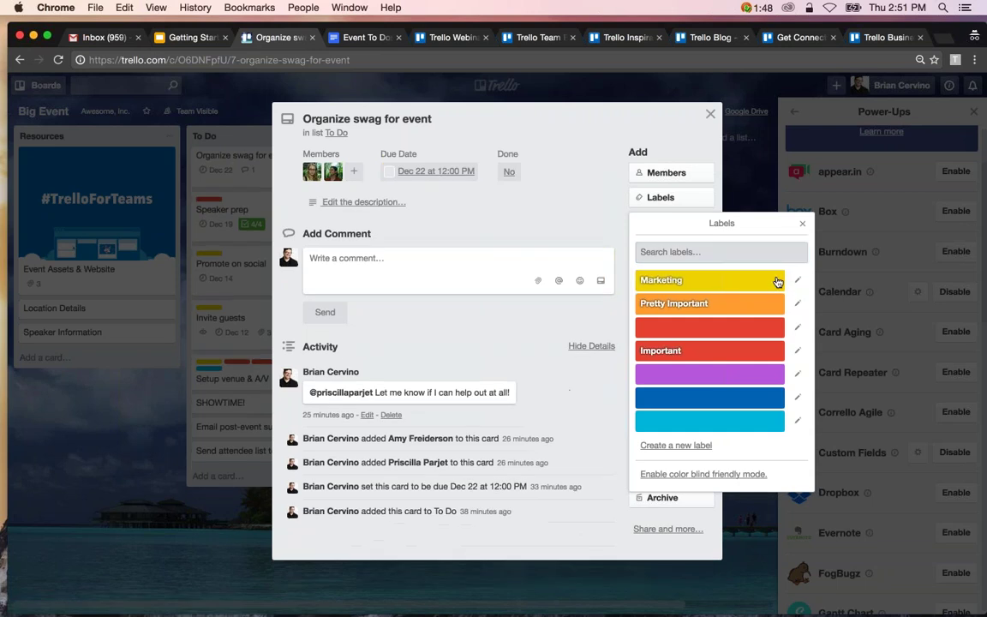
click(797, 280)
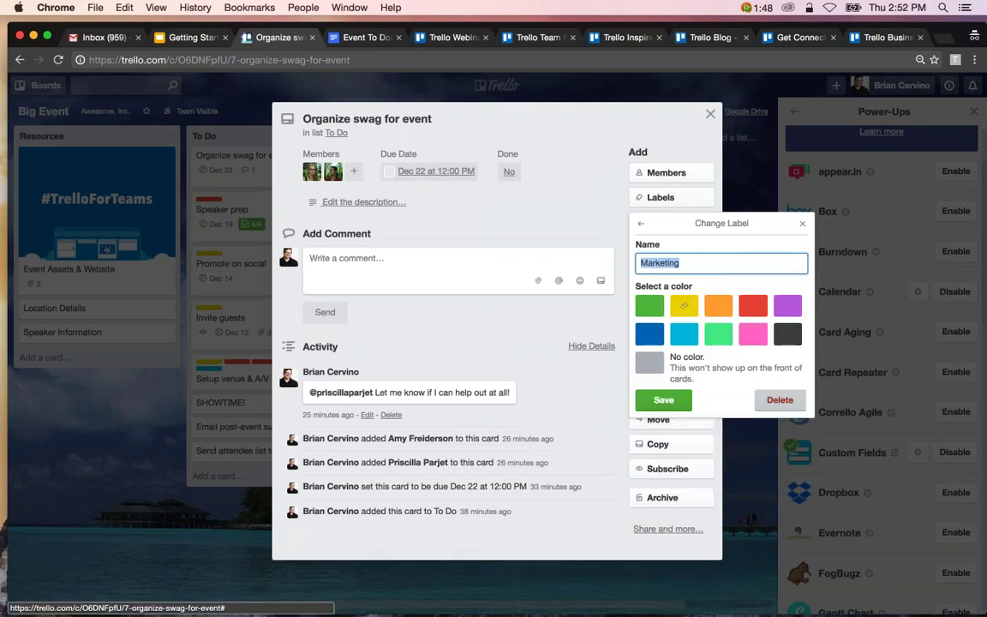
text(Not So Imp)
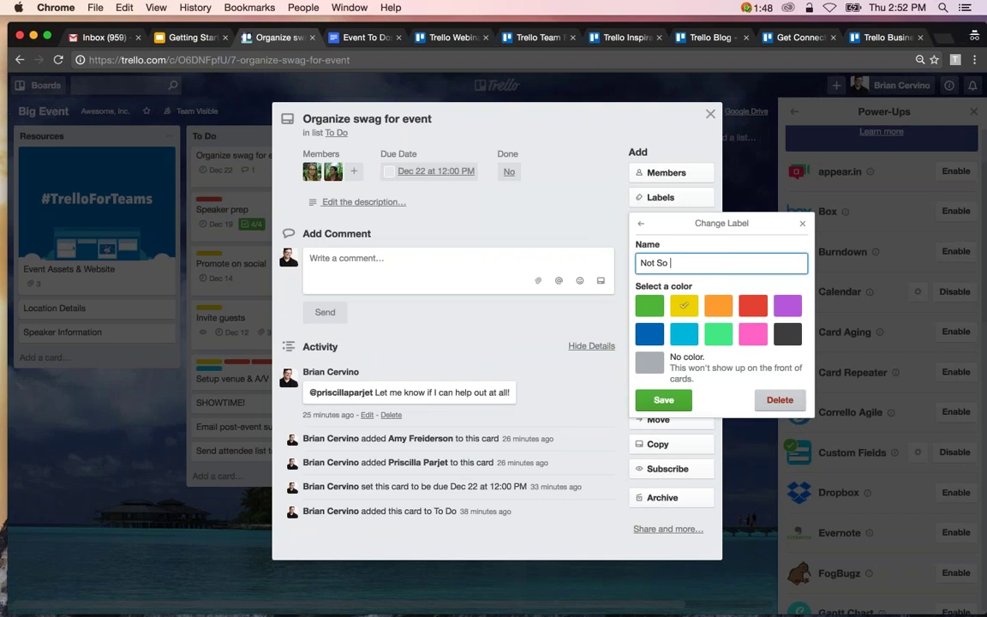
text(ortant)
click(664, 400)
click(712, 350)
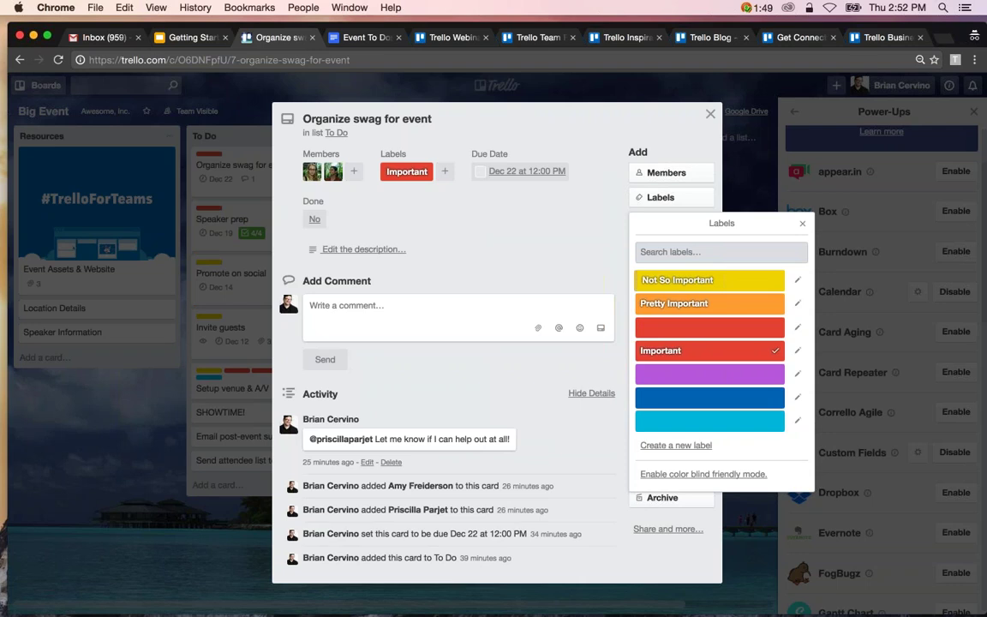
click(804, 226)
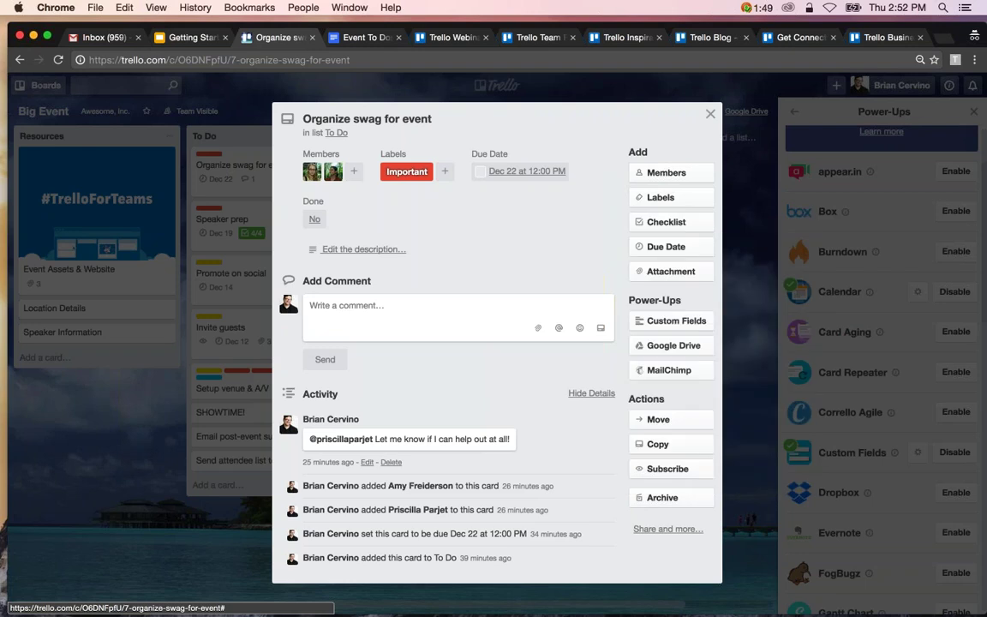
click(712, 115)
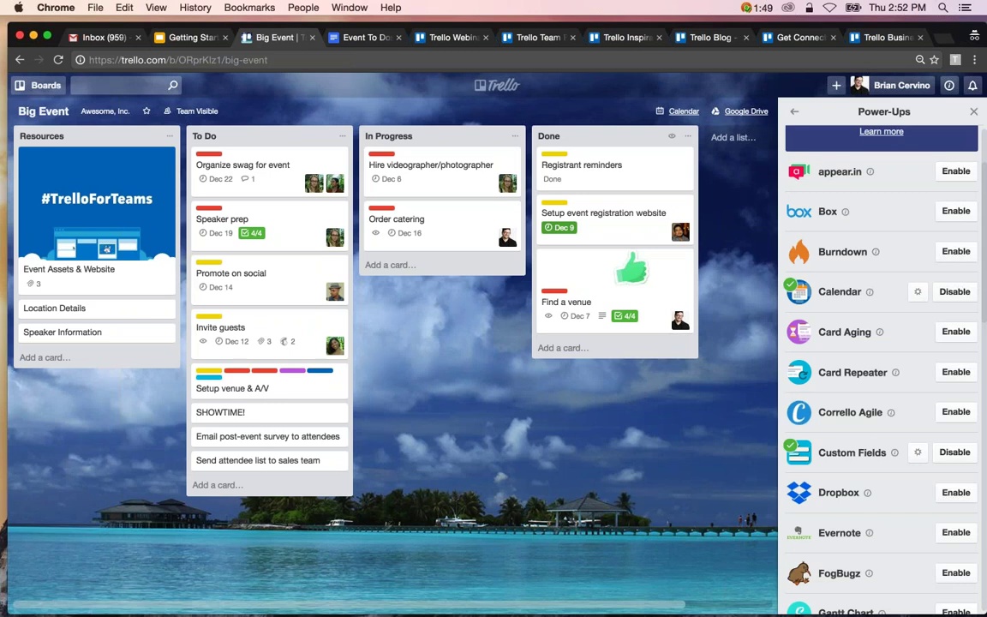
Add a Number custom field named 'Priority', shown as a badge on card fronts.
click(919, 455)
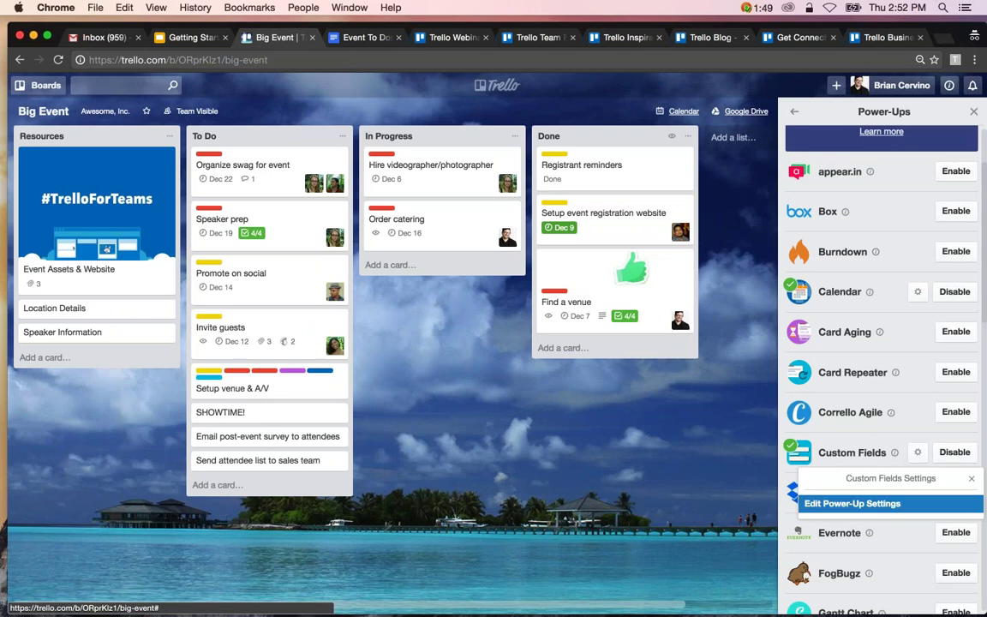
click(837, 564)
click(834, 498)
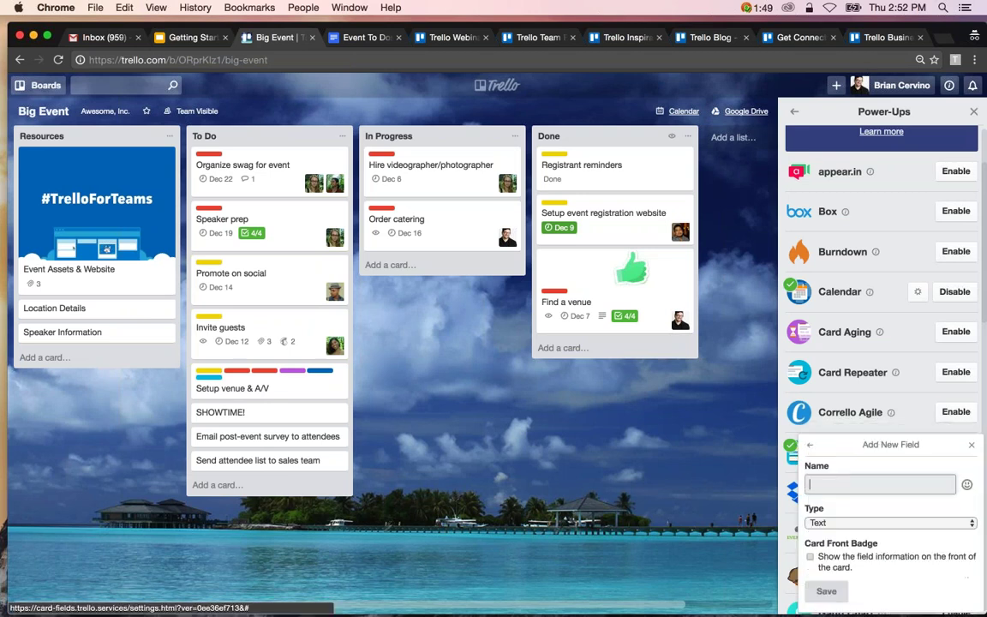
click(847, 522)
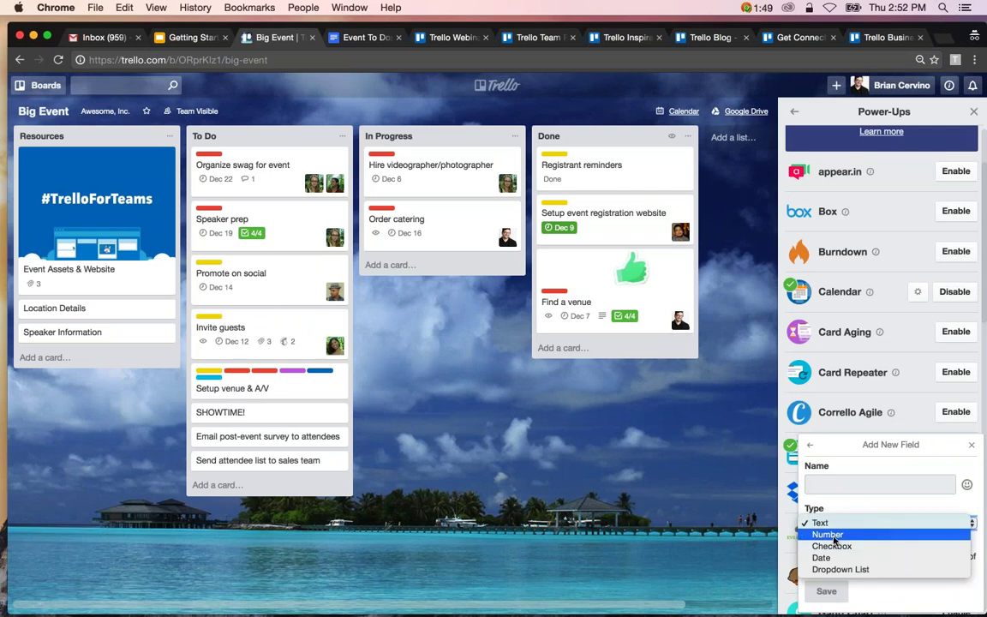
click(830, 534)
click(830, 482)
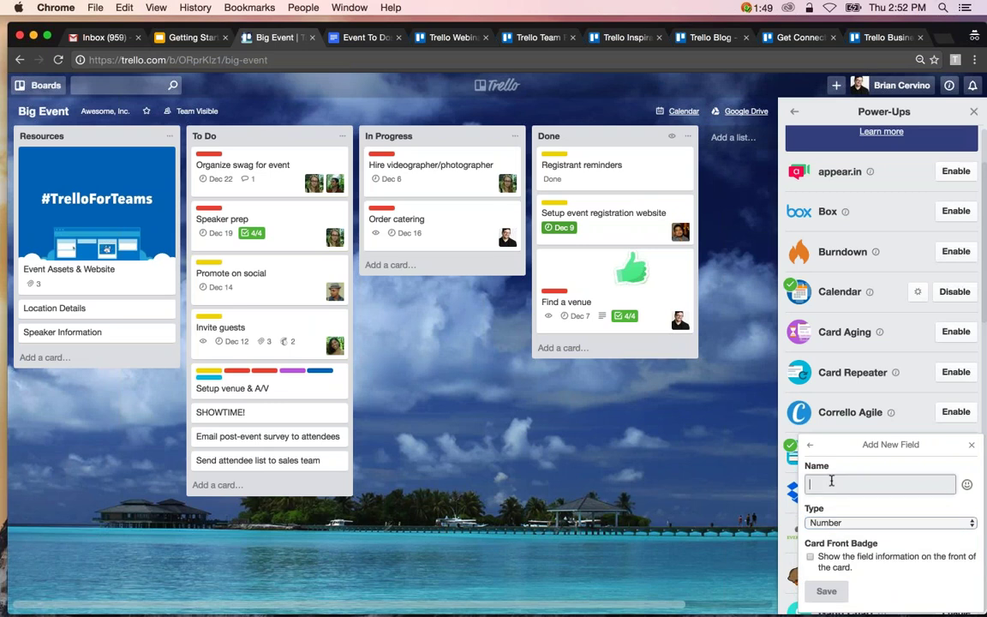
text(Priority)
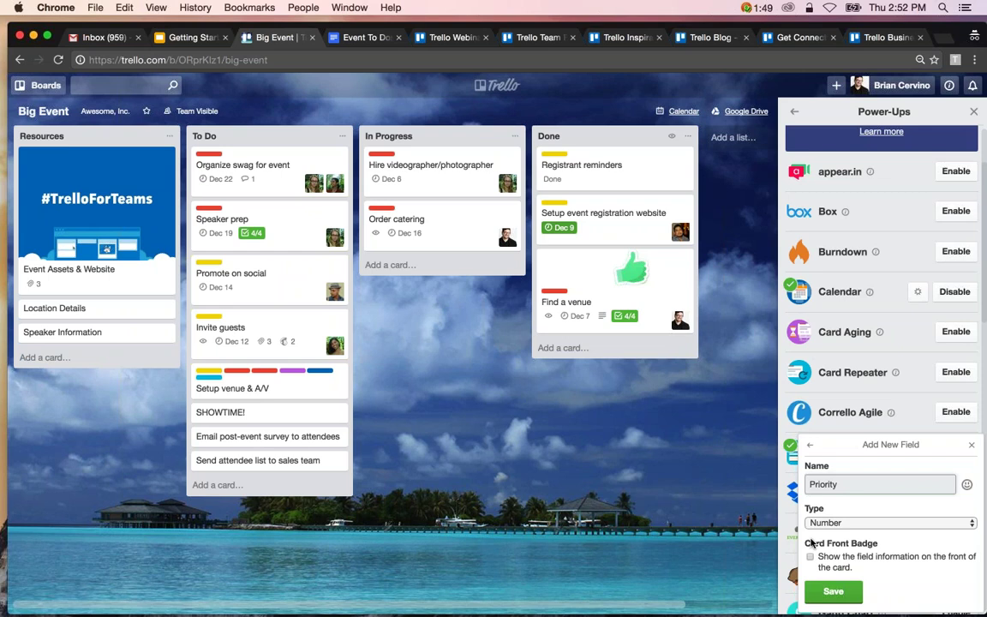
click(810, 556)
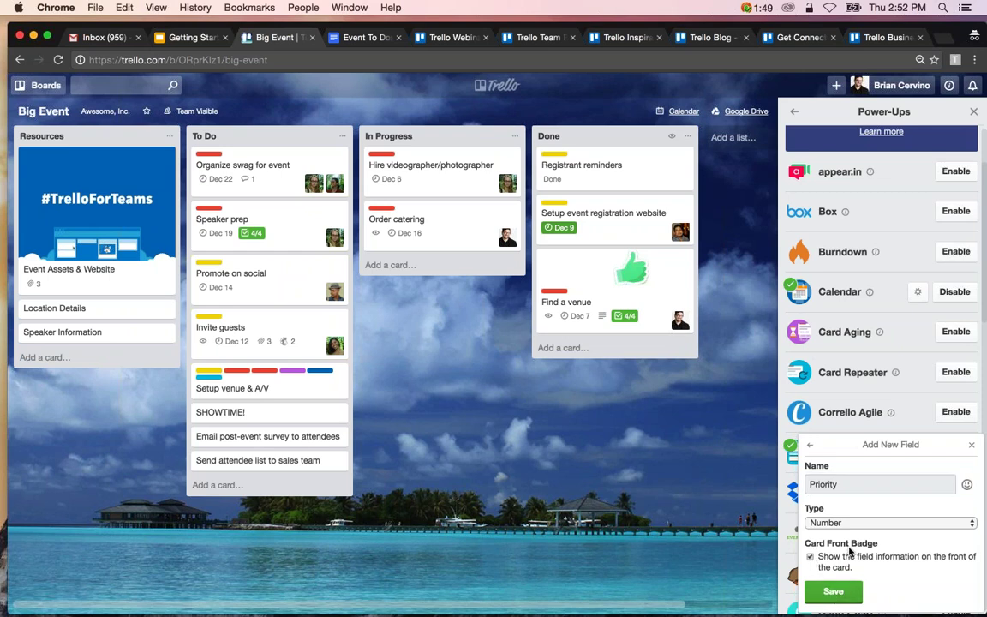
click(833, 592)
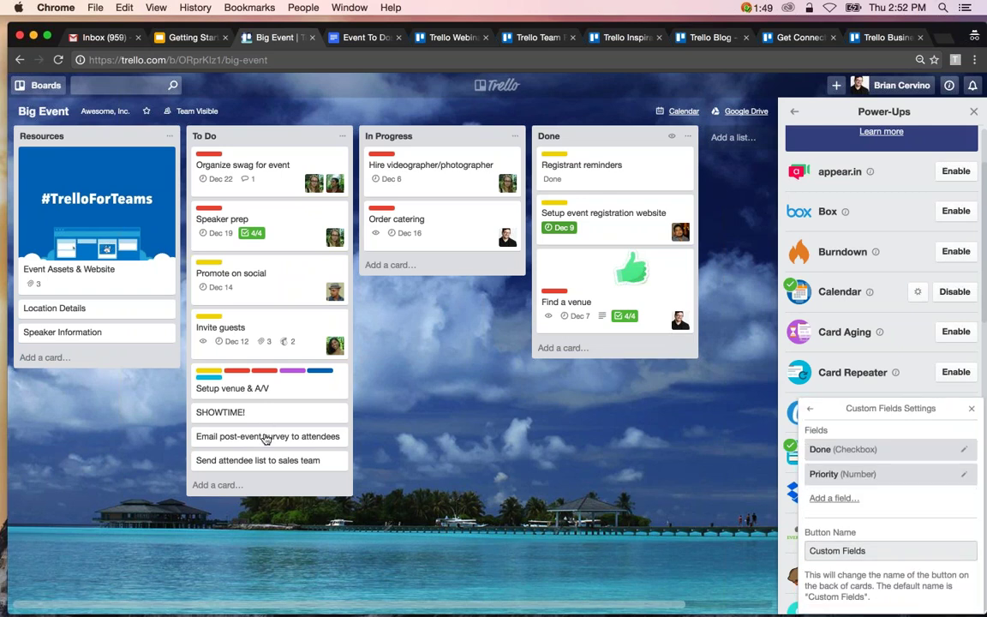
Set Priority 1 on the Send attendee list to sales team card.
click(257, 460)
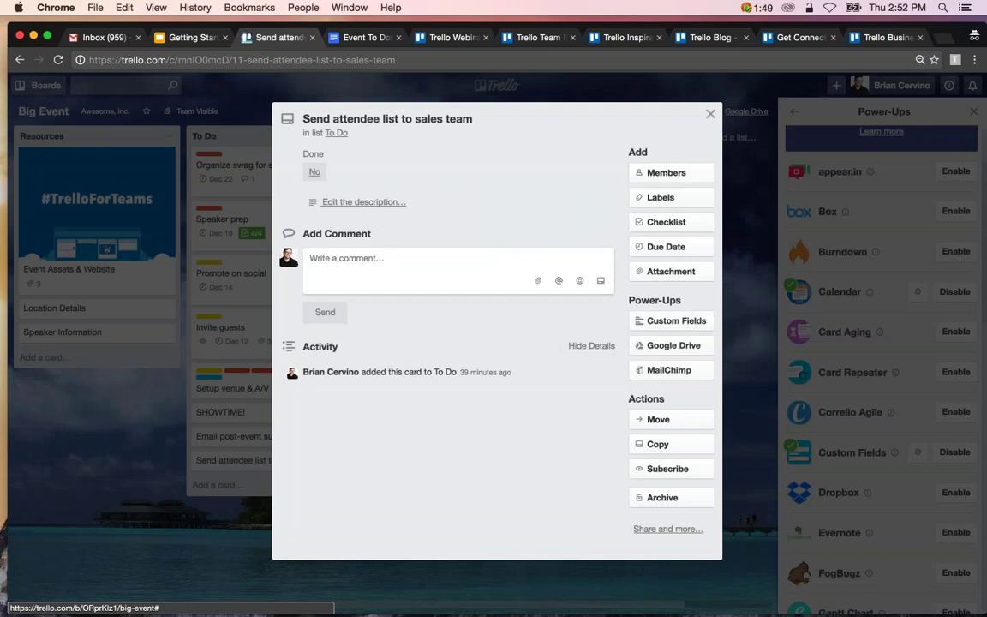
click(672, 321)
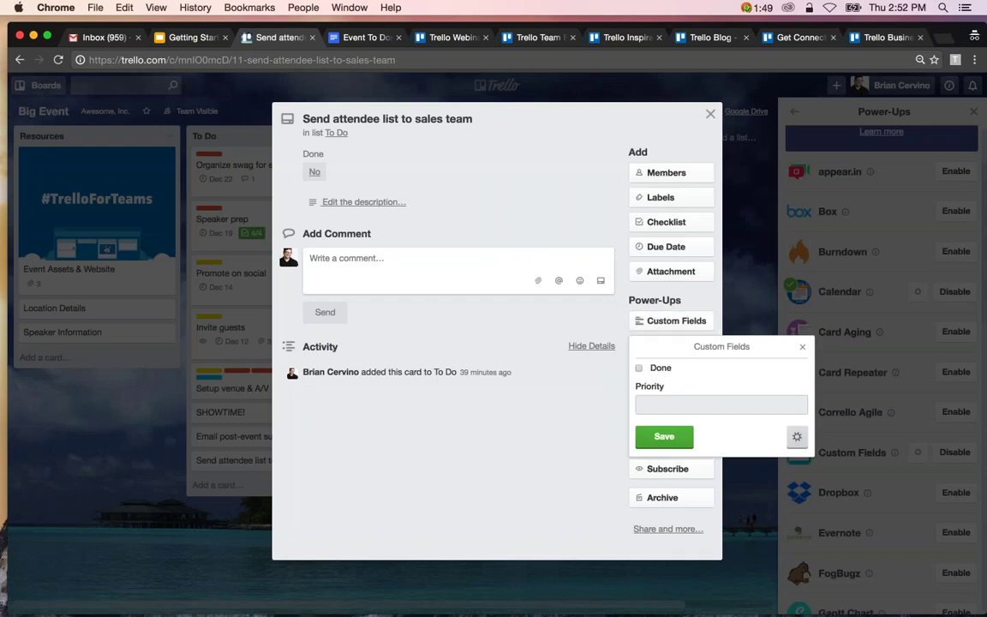
text(1)
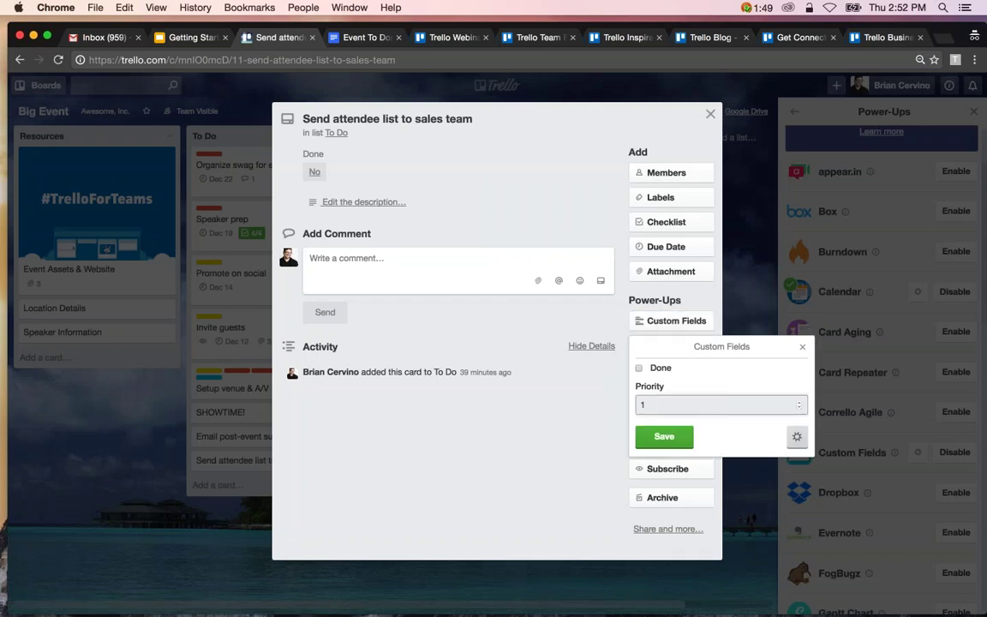
click(664, 437)
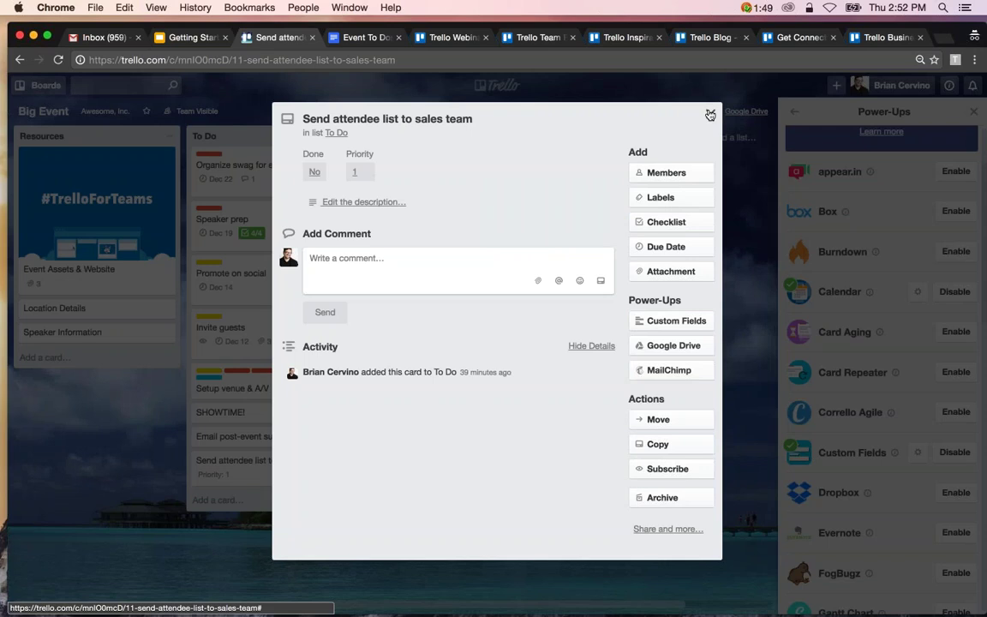
click(710, 113)
Set Priority 2 on the Email post-event survey to attendees card.
click(266, 437)
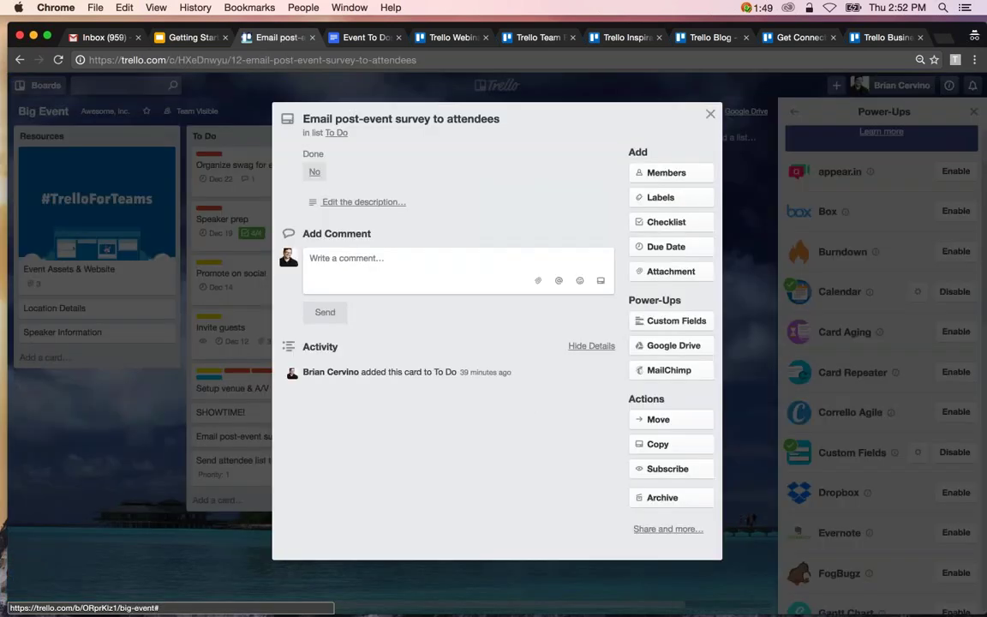
click(672, 321)
text(2)
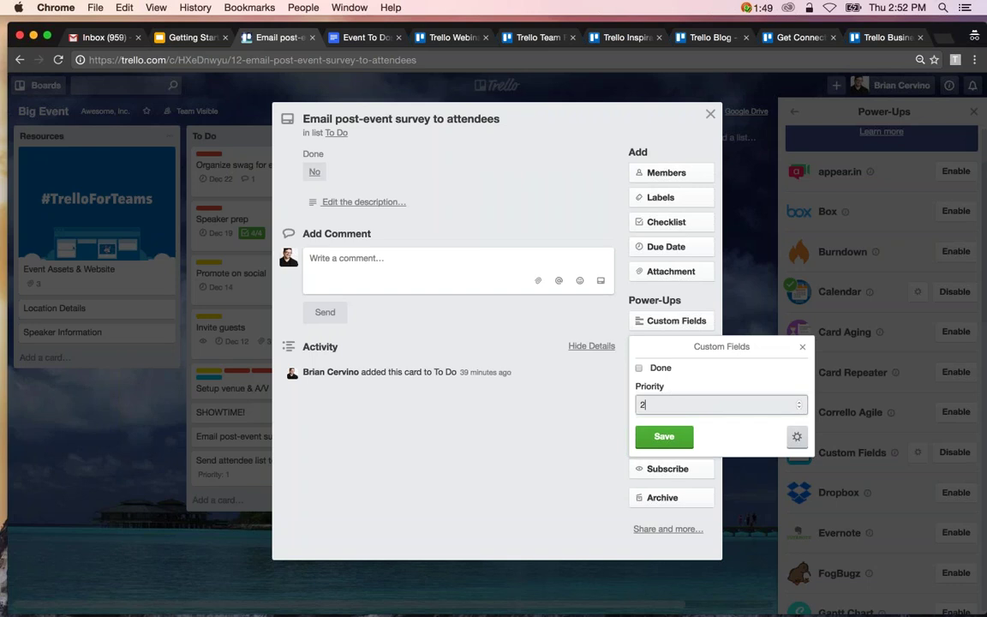
click(672, 436)
key(Escape)
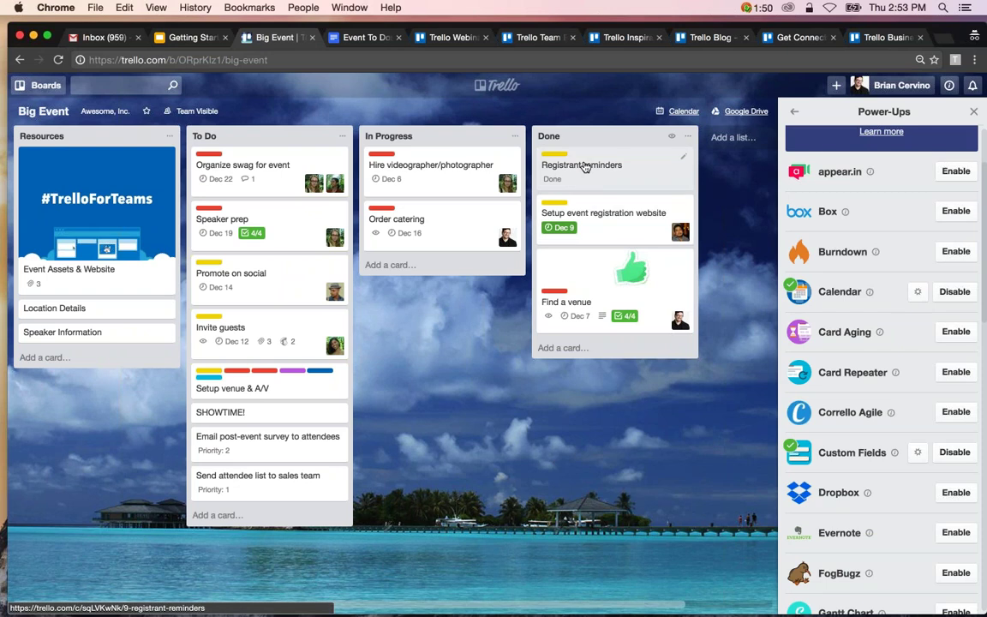
Archive the Registrant reminders card from the Done list.
click(585, 167)
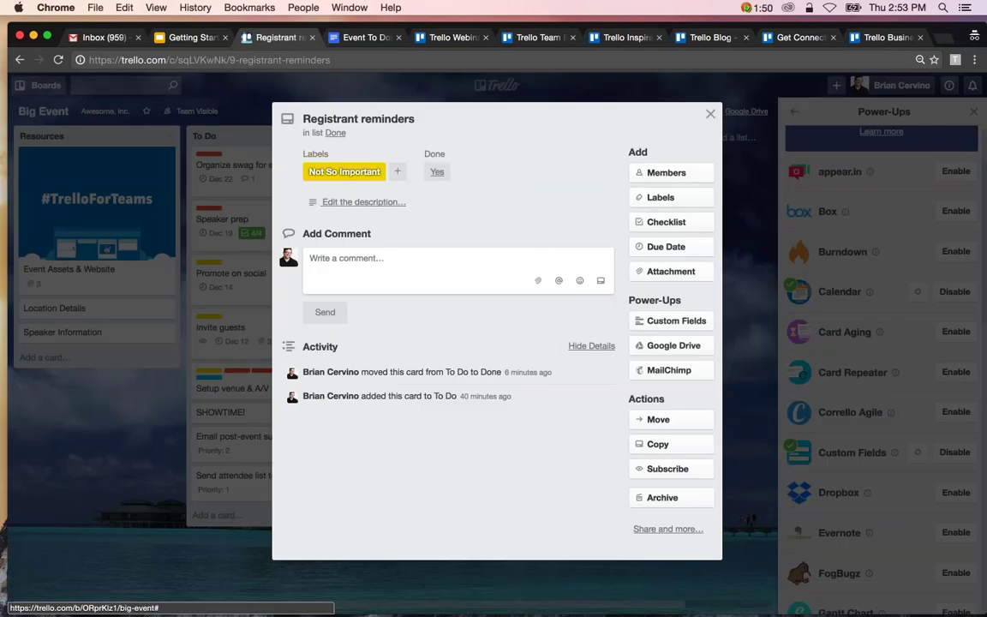
click(672, 498)
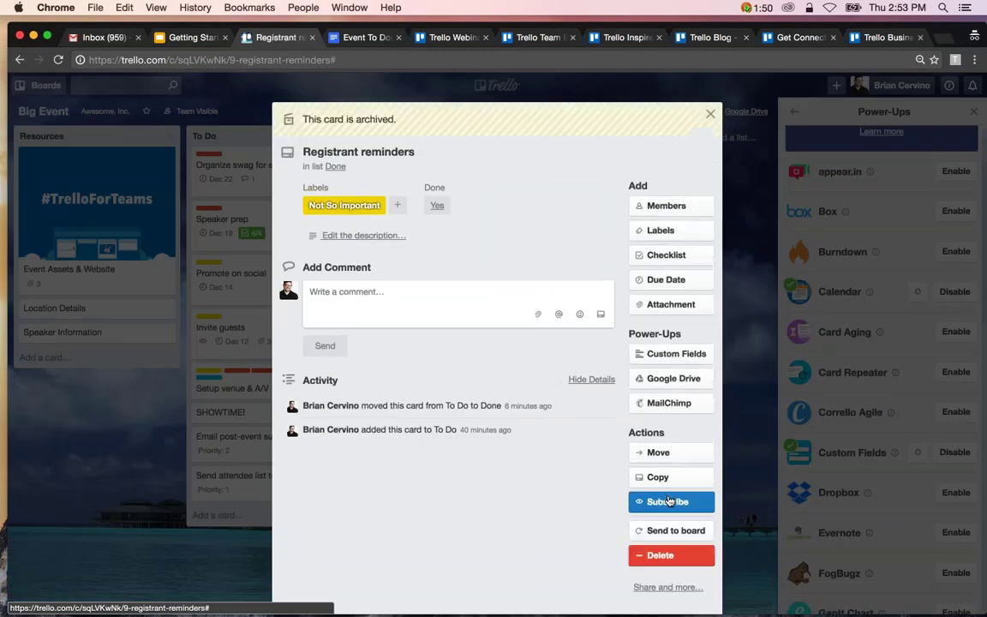
click(711, 116)
Show the board's archived items, then archive the Setup event registration website and Find a venue cards.
click(793, 111)
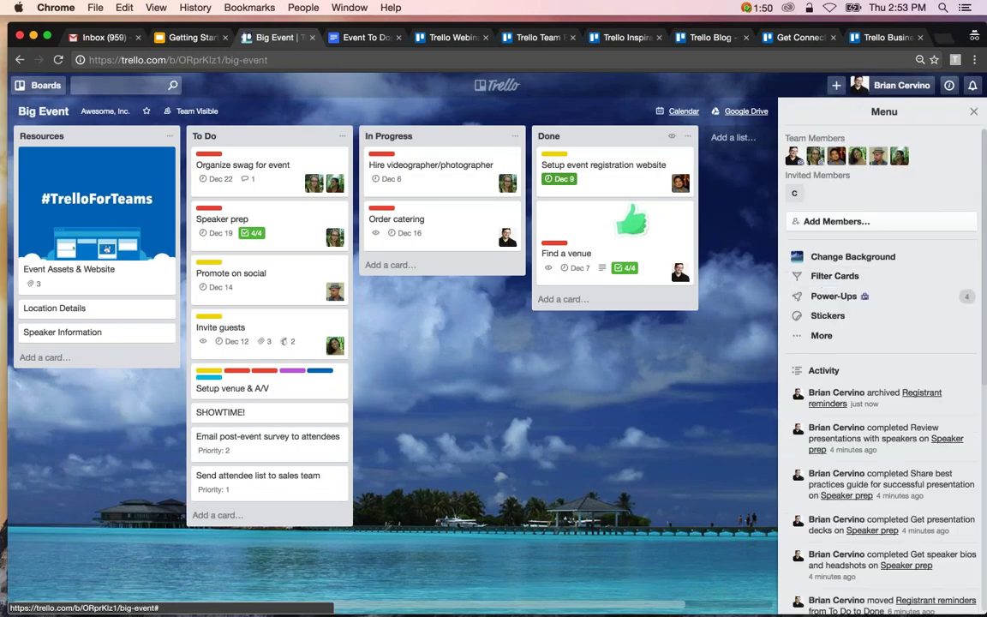
click(822, 335)
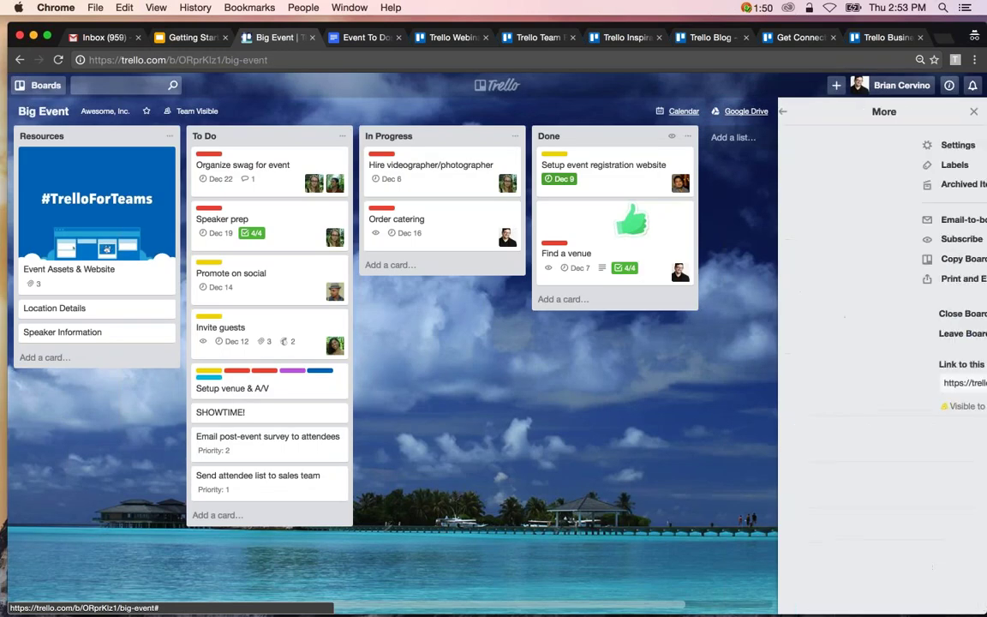
click(844, 183)
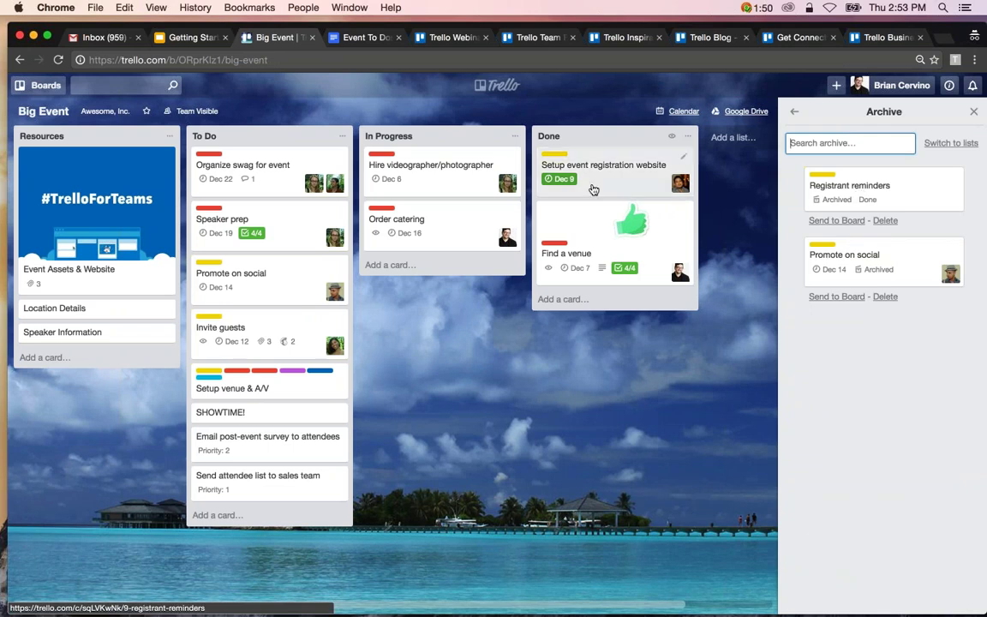
text(c)
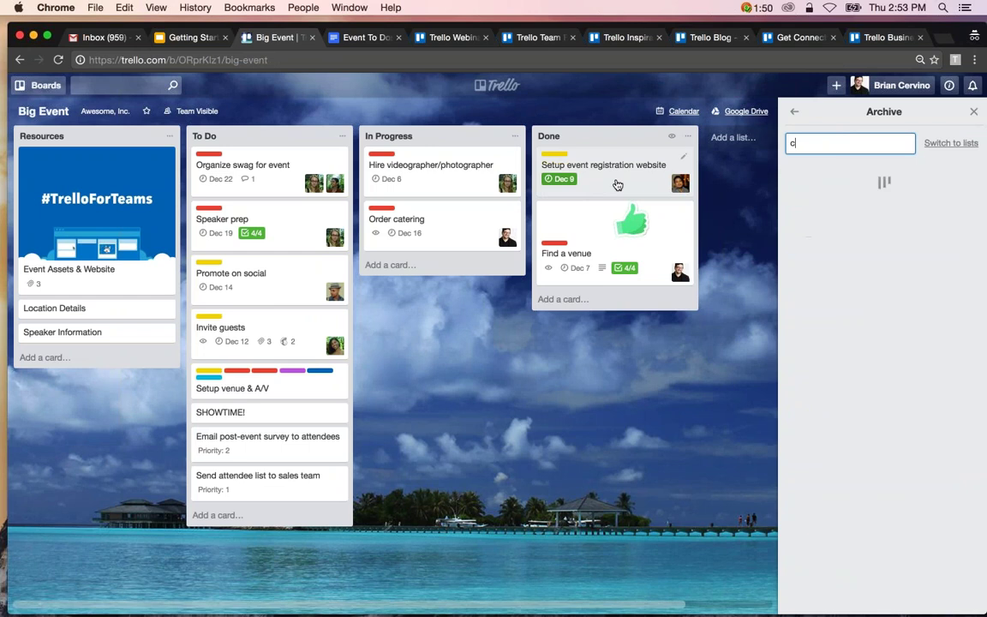
key(Escape)
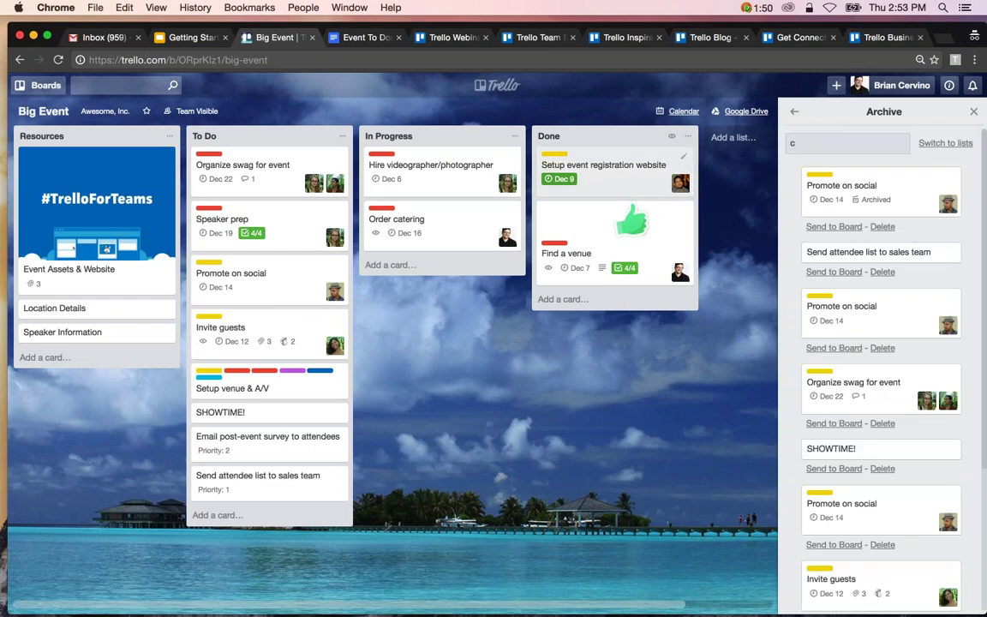
key(c)
key(c)
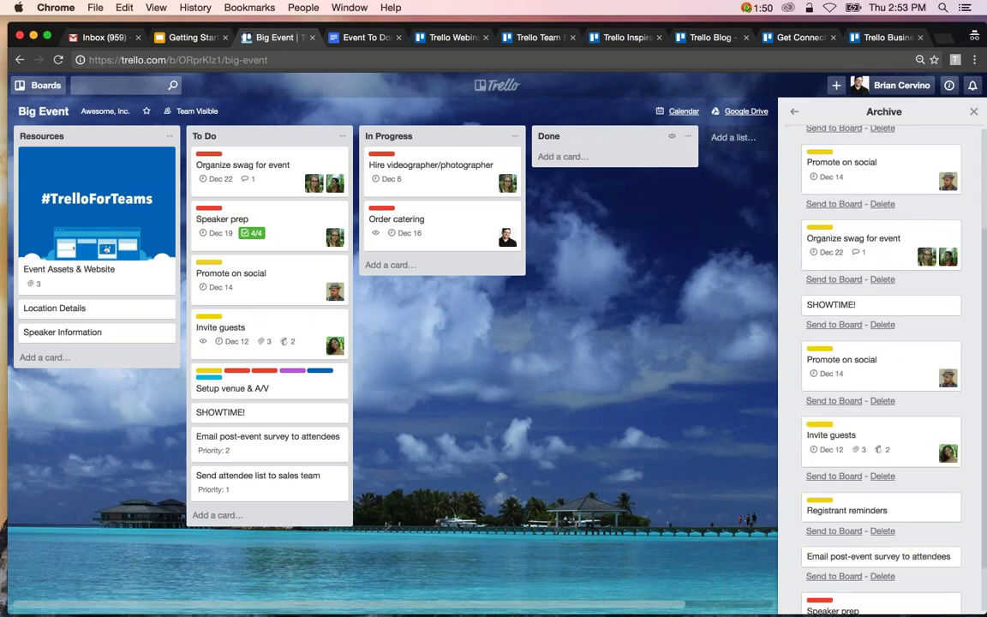
Restore the archived Find a venue card to the board.
click(795, 112)
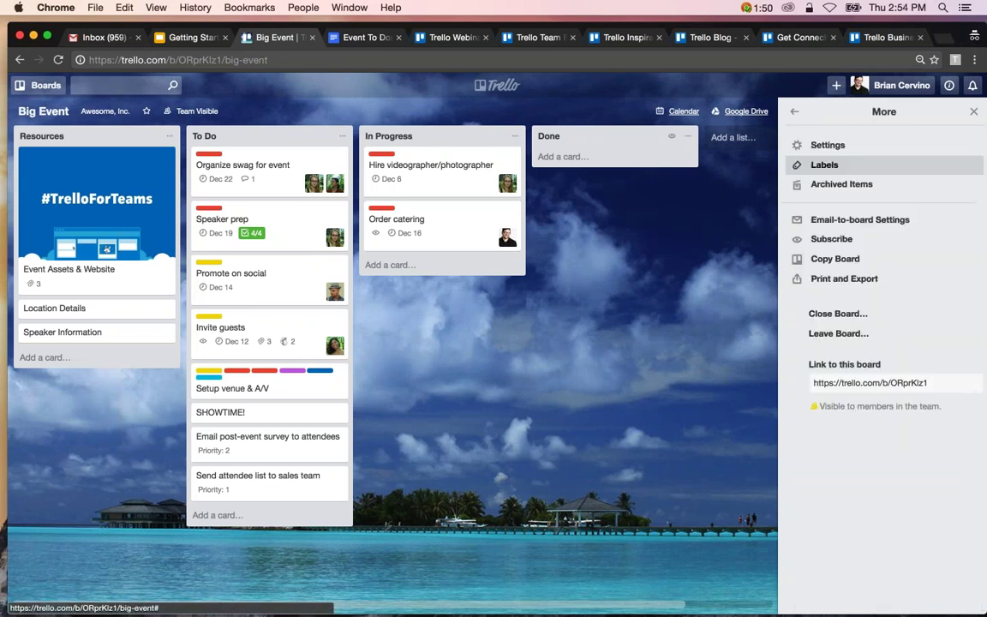
click(823, 192)
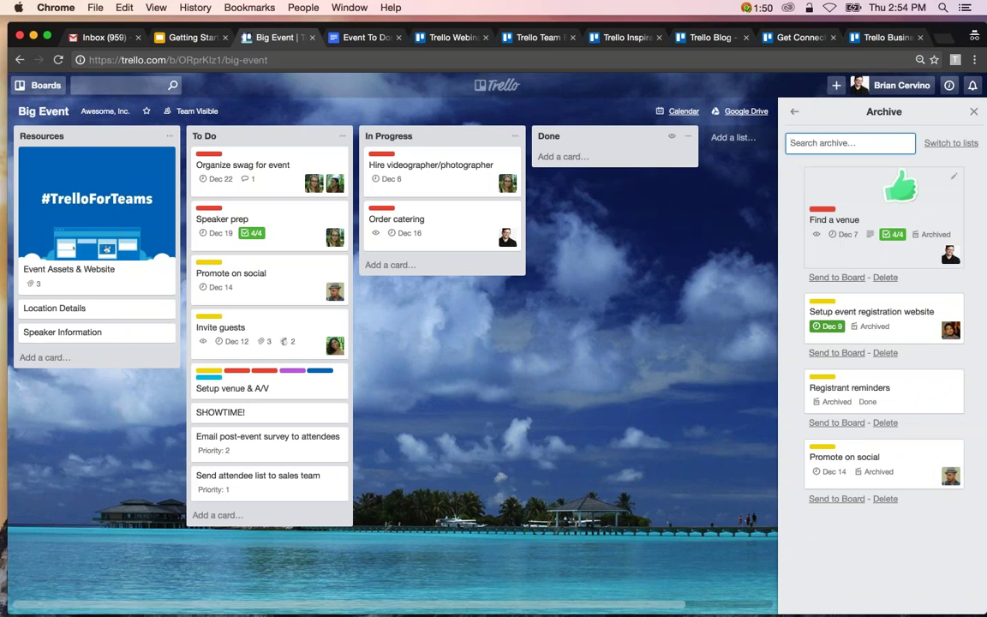
click(834, 220)
scroll(497, 342, down, 5)
click(671, 401)
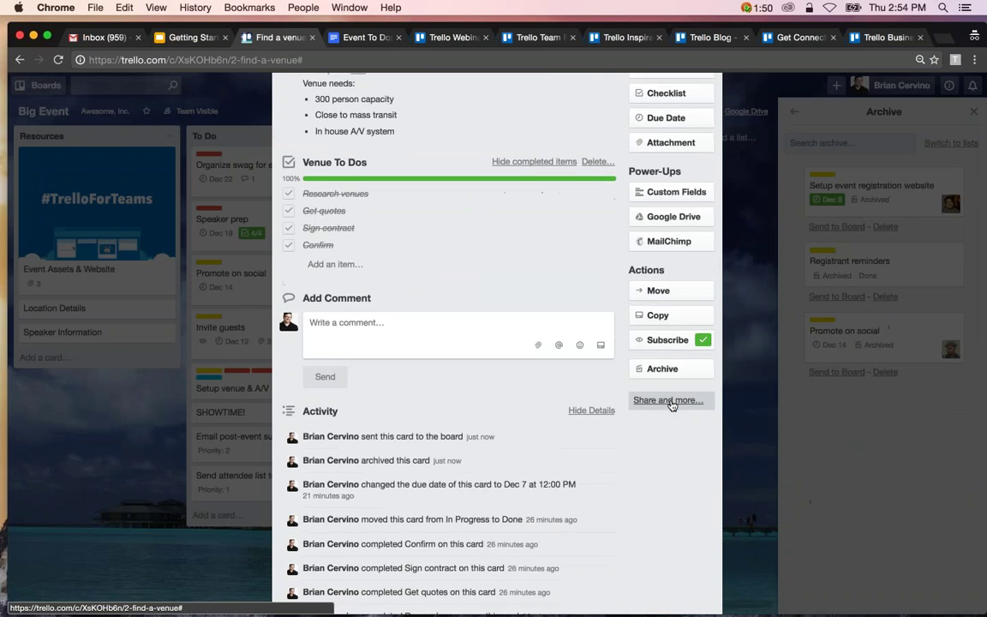
key(Escape)
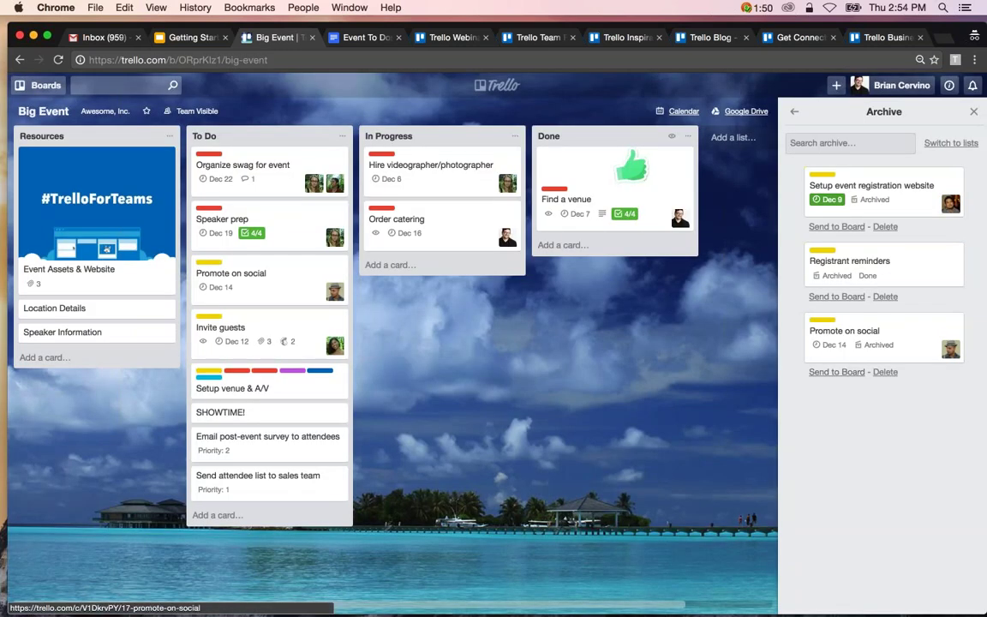
Permanently delete the archived Promote on social card.
click(883, 338)
click(875, 397)
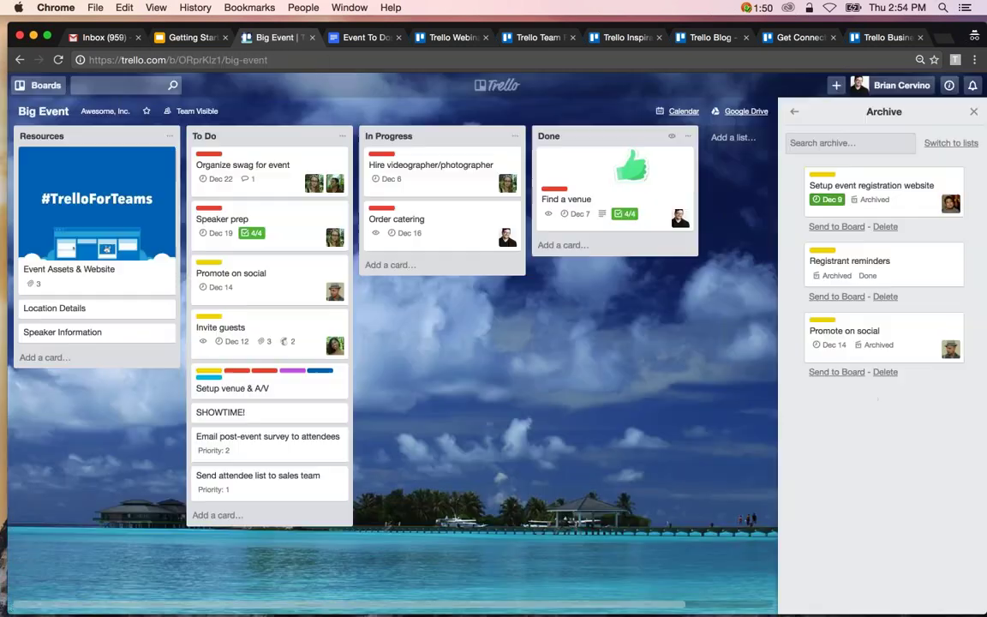
click(884, 372)
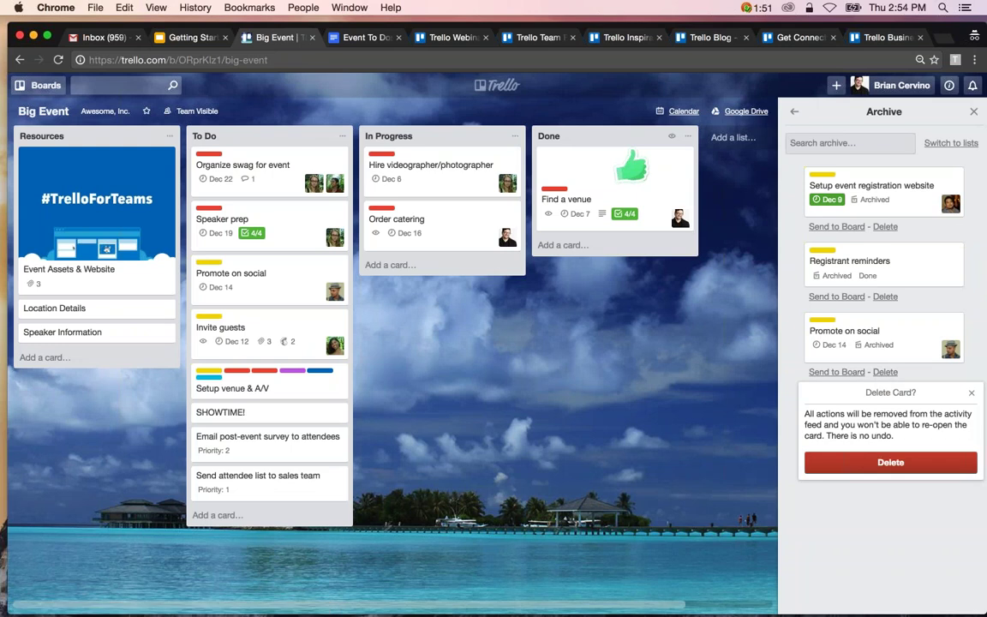
click(866, 462)
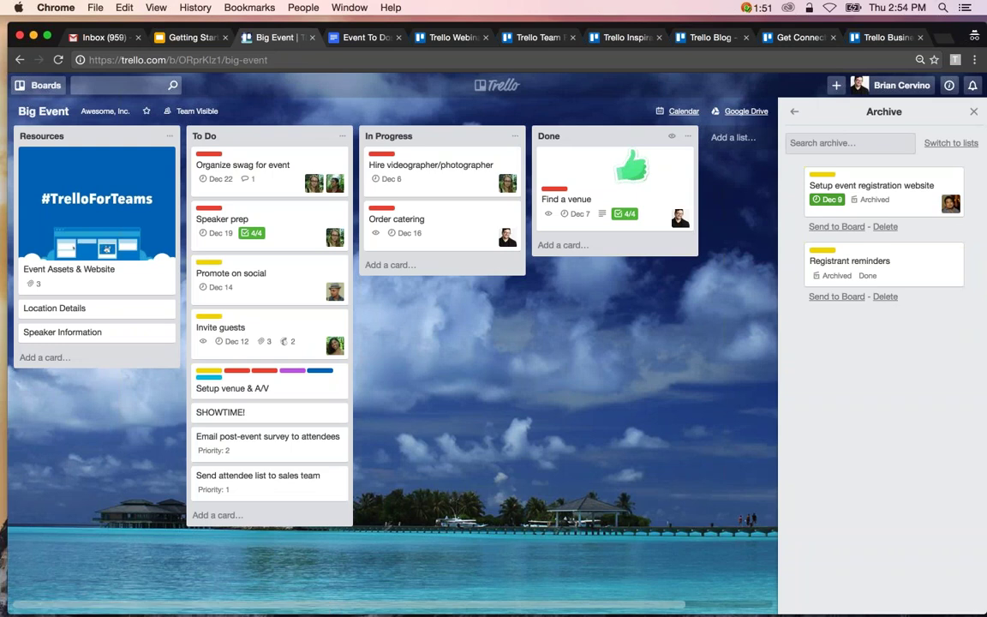
Archive the Done list, then send it back to the board from archived lists.
click(688, 137)
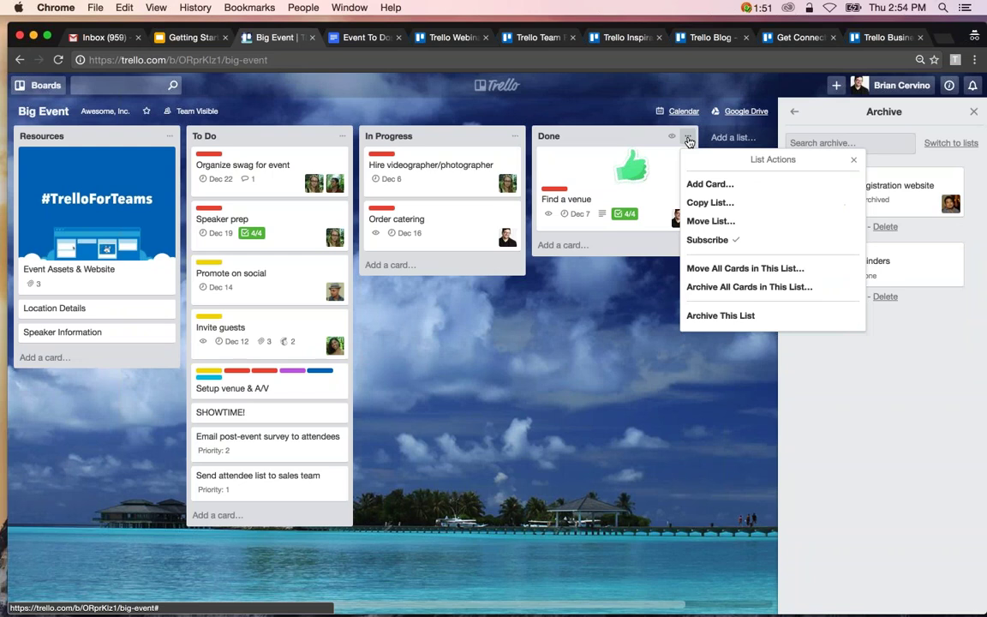
click(719, 317)
click(951, 143)
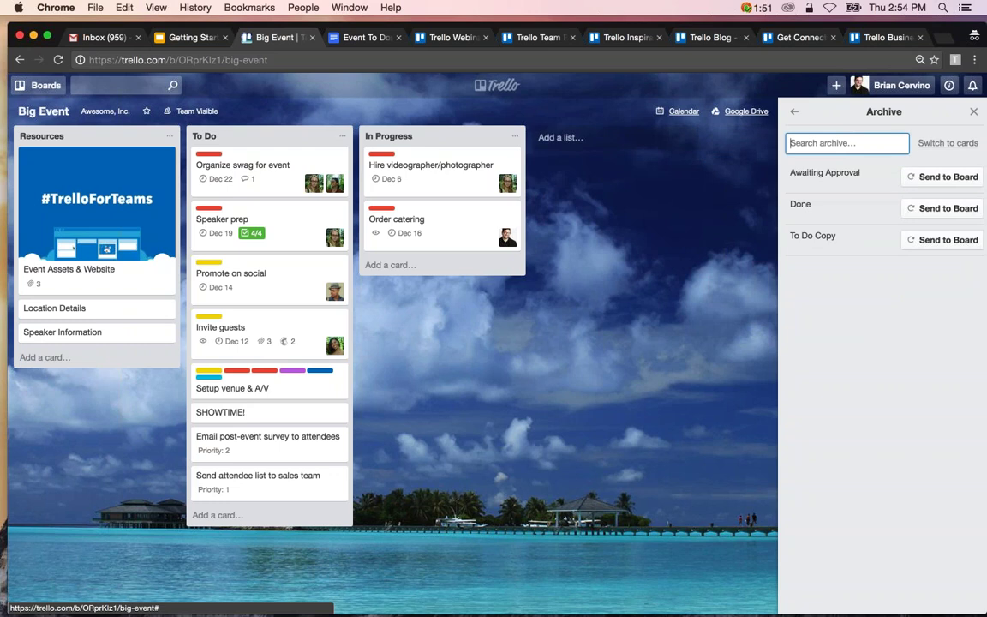
click(942, 208)
click(794, 111)
Confirm closing the Big Event board, then re-open it from the closed-board page.
click(836, 314)
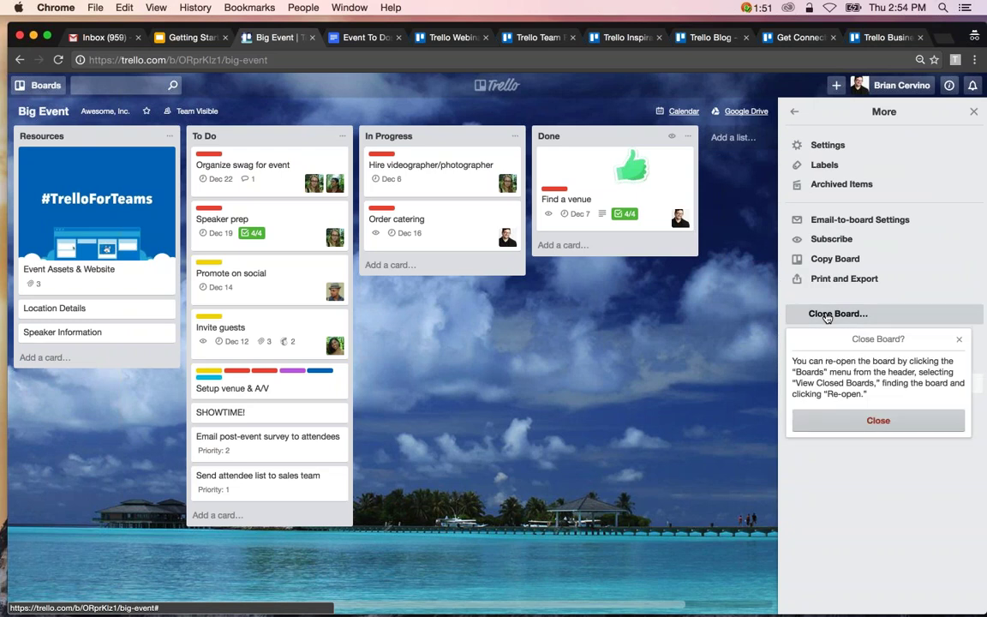
click(830, 419)
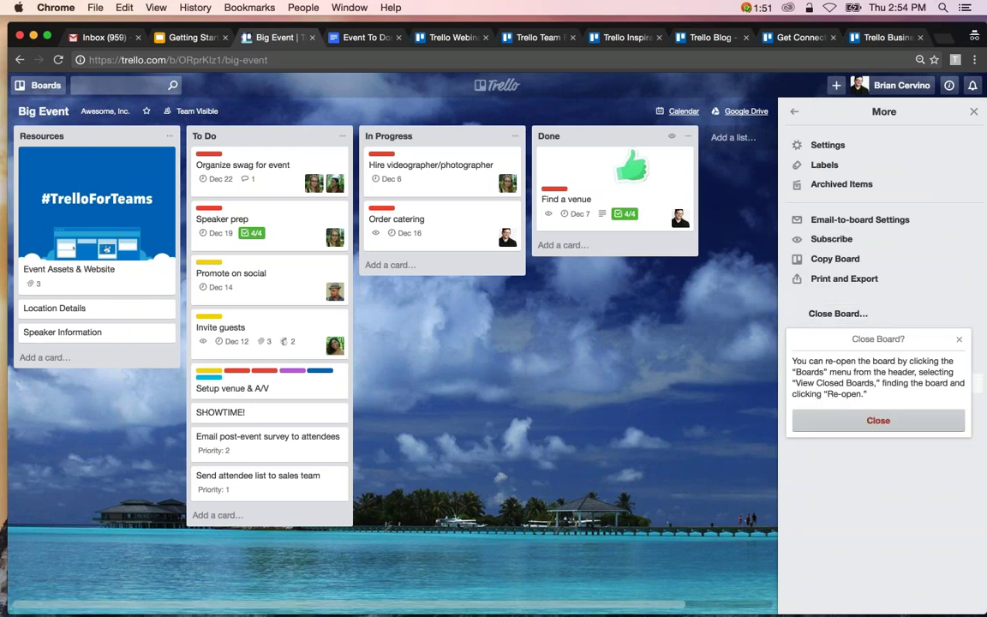
click(860, 426)
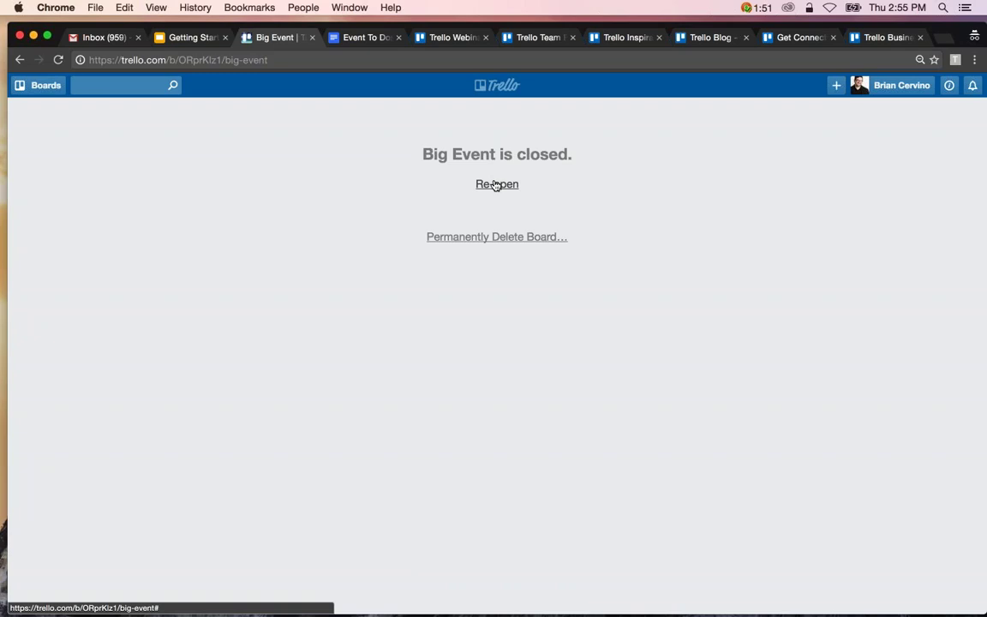
click(496, 185)
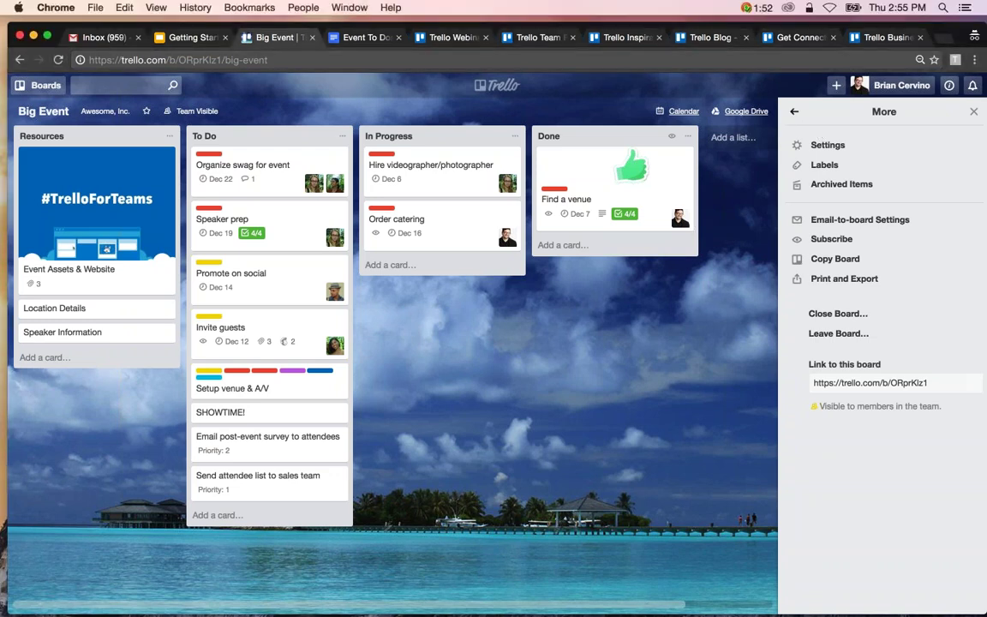
Enable Card Repeater in Power-Ups, then reload and check it's active beside Calendar and Custom Fields.
click(795, 111)
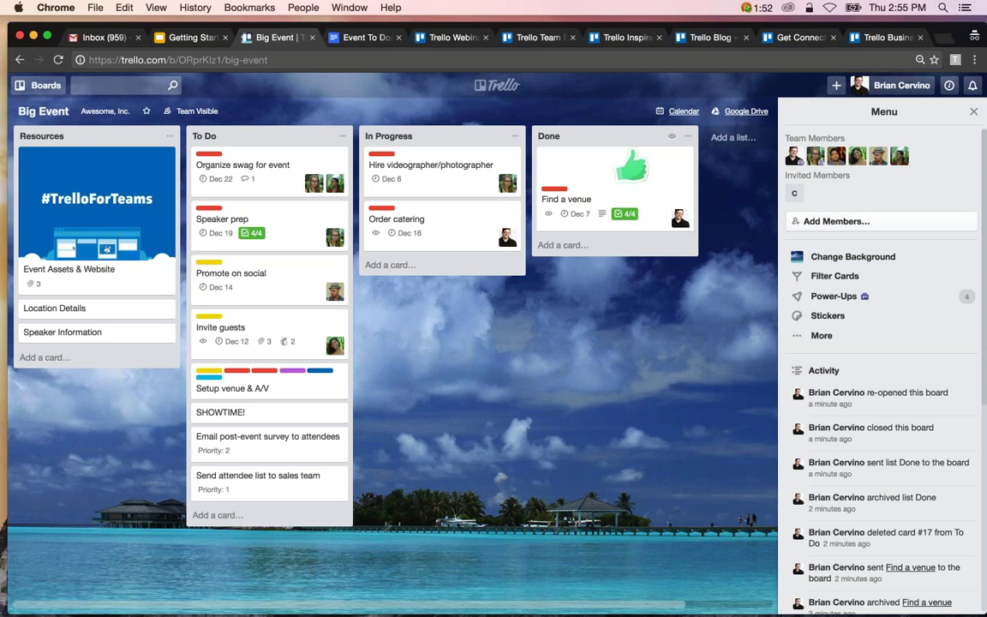
click(844, 295)
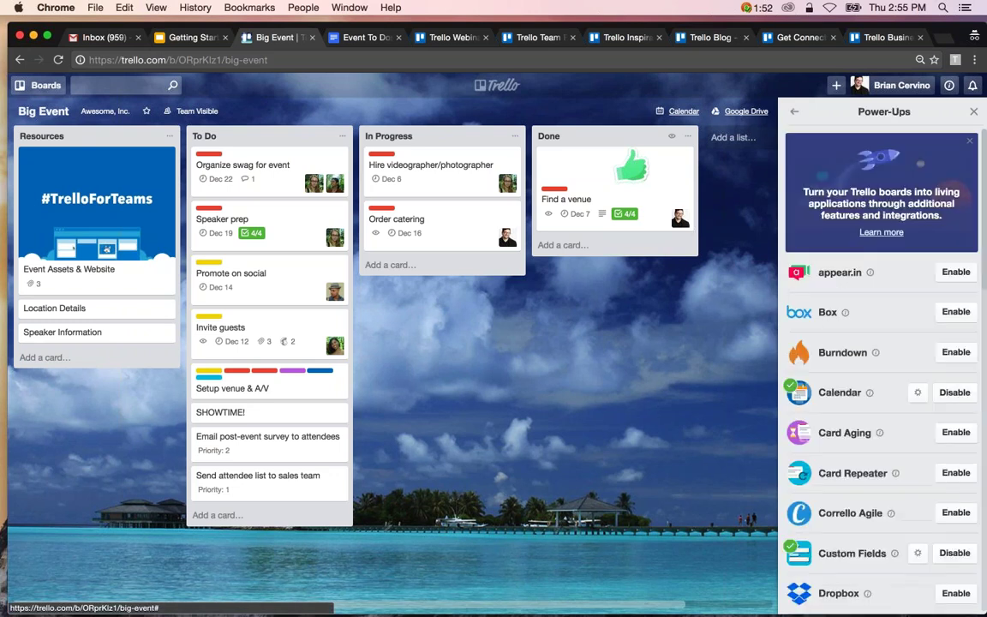
scroll(883, 360, down, 4)
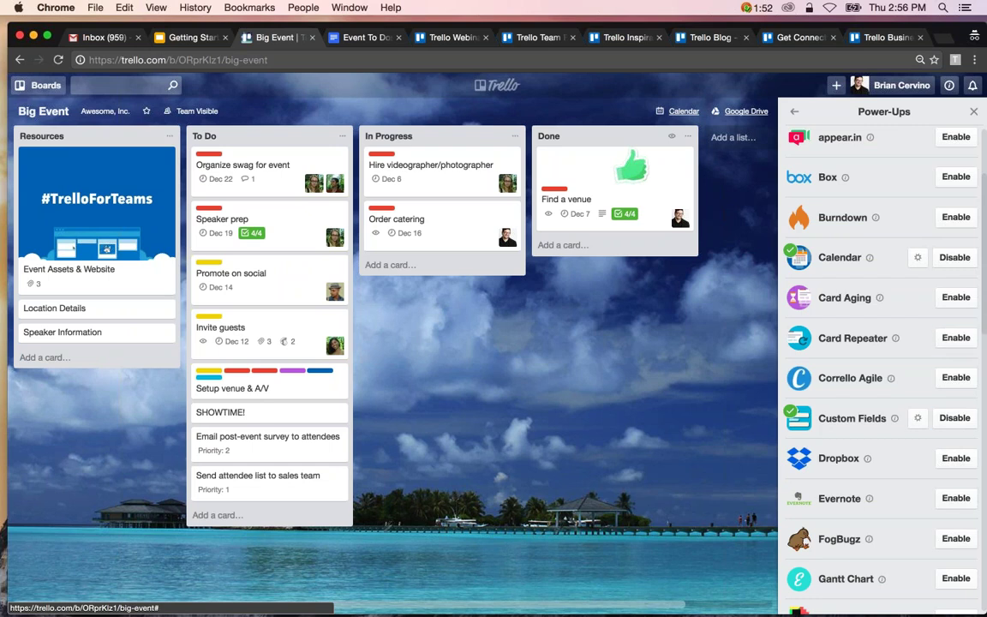
key(super+l)
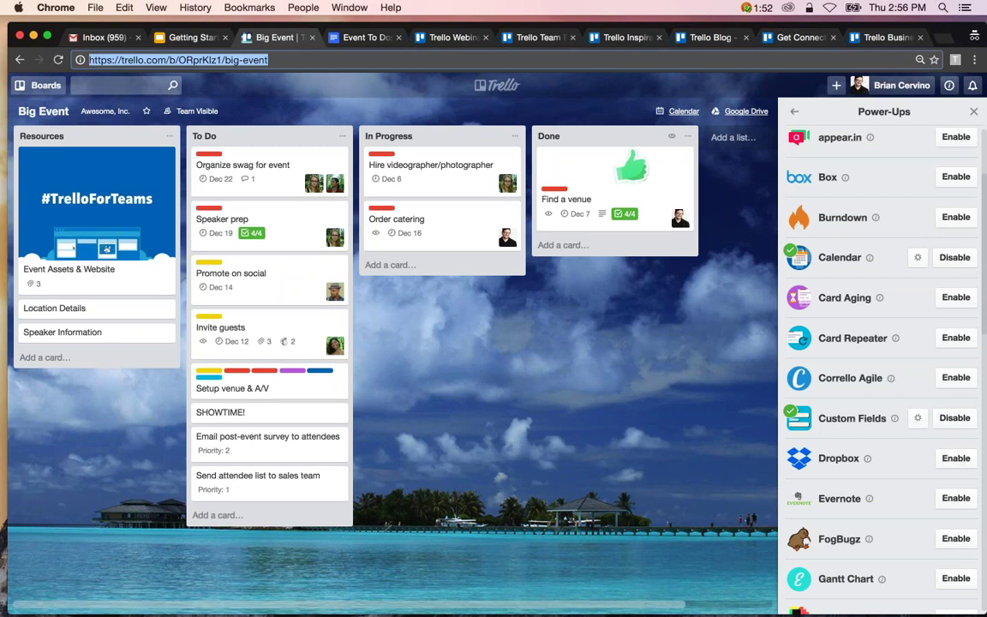
key(Return)
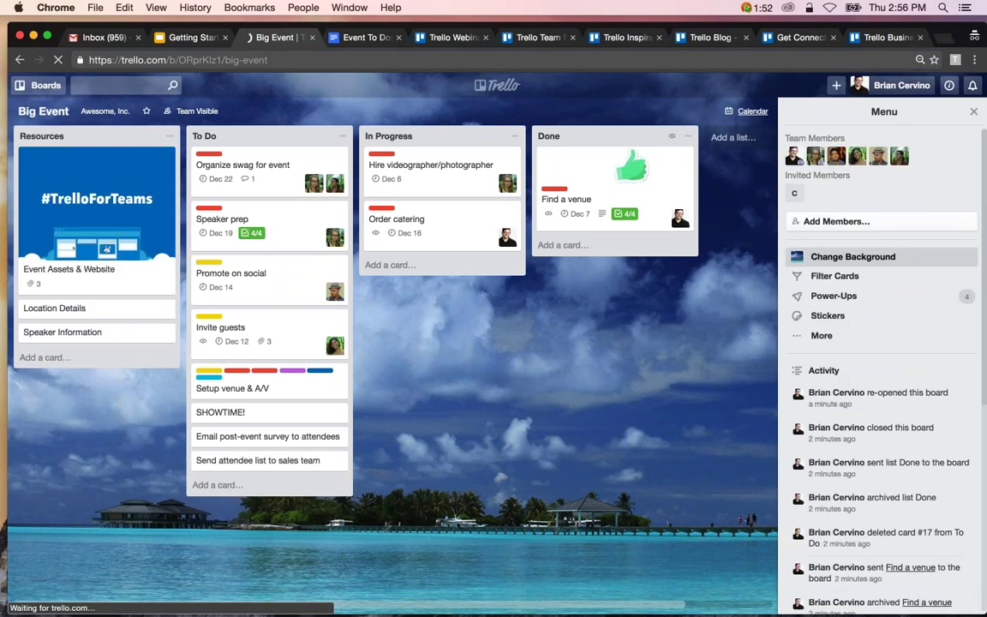
click(882, 297)
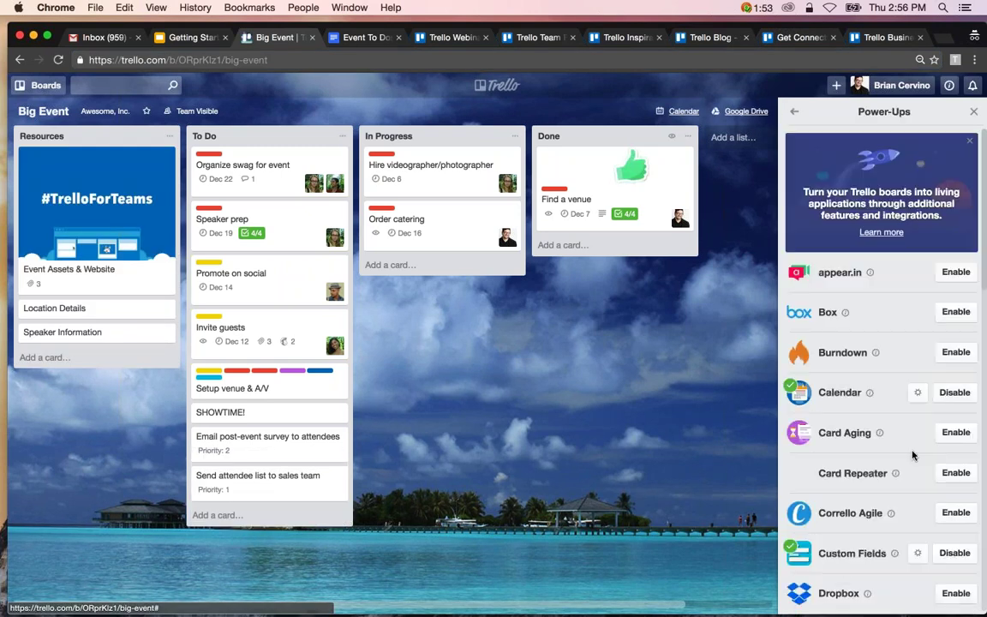
scroll(913, 456, down, 2)
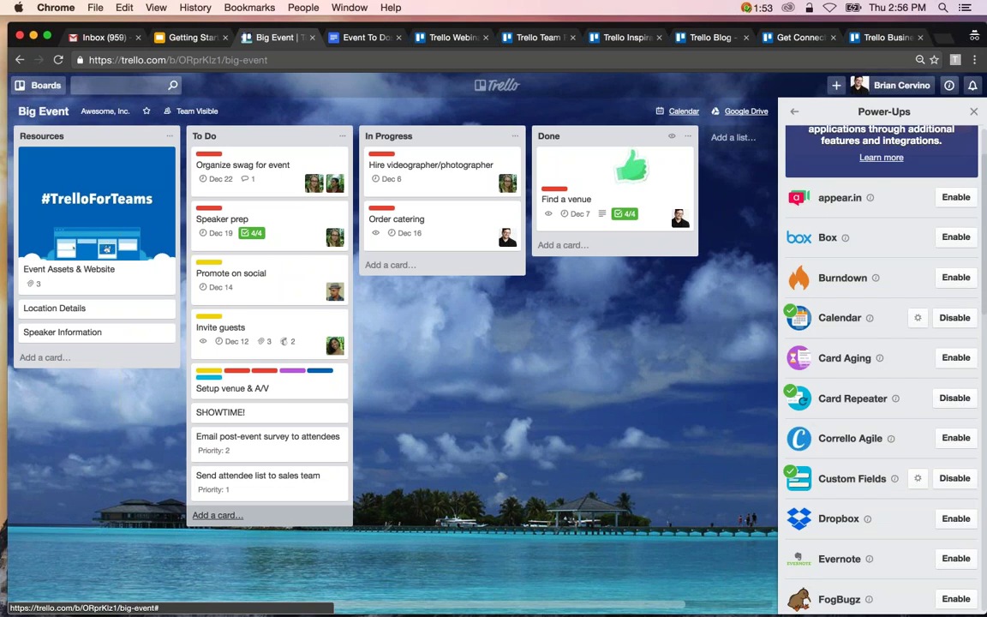
Add a 'Check # of Signups' card to the To Do list.
click(218, 515)
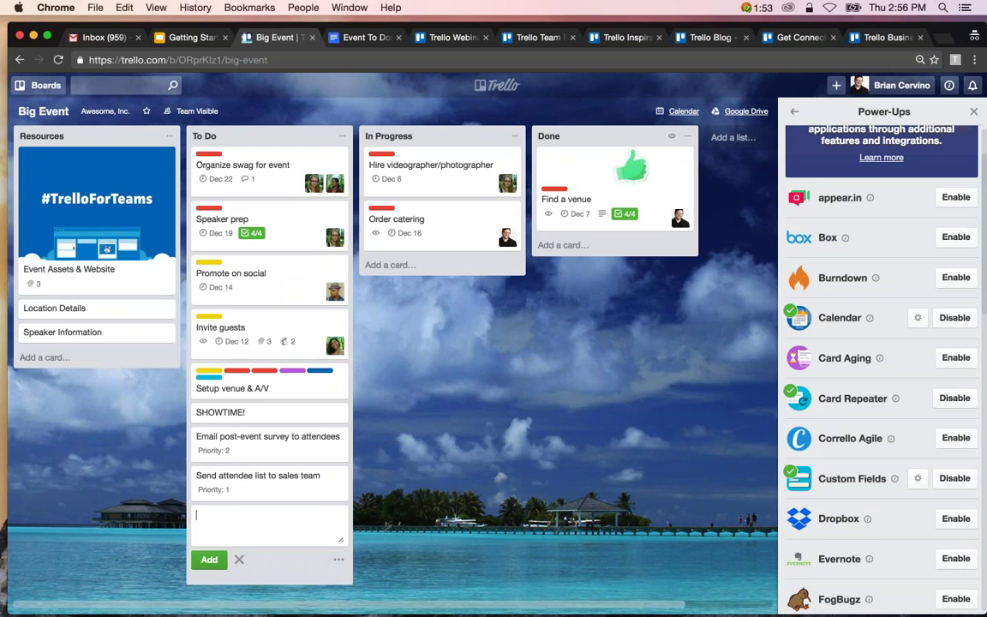
text(Che)
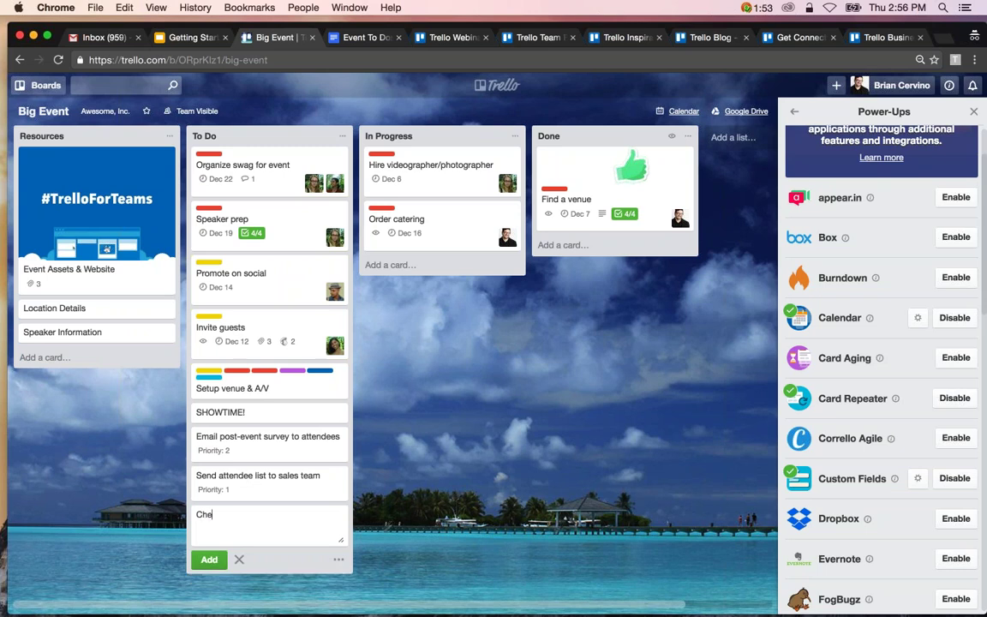
text(ck # of Signups)
key(Return)
key(Escape)
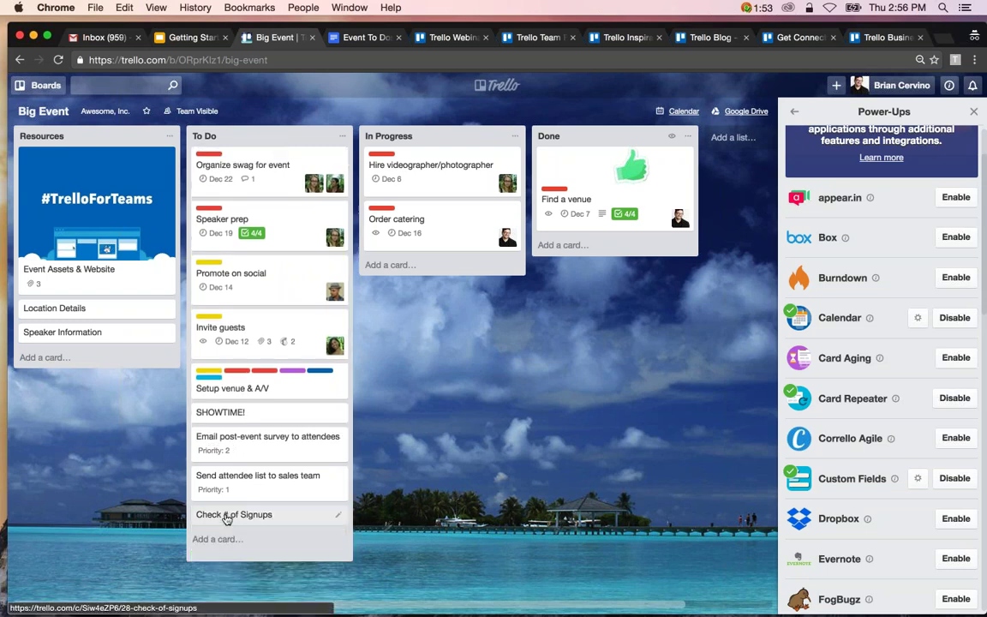
Join the Check # of Signups card as a member.
click(226, 518)
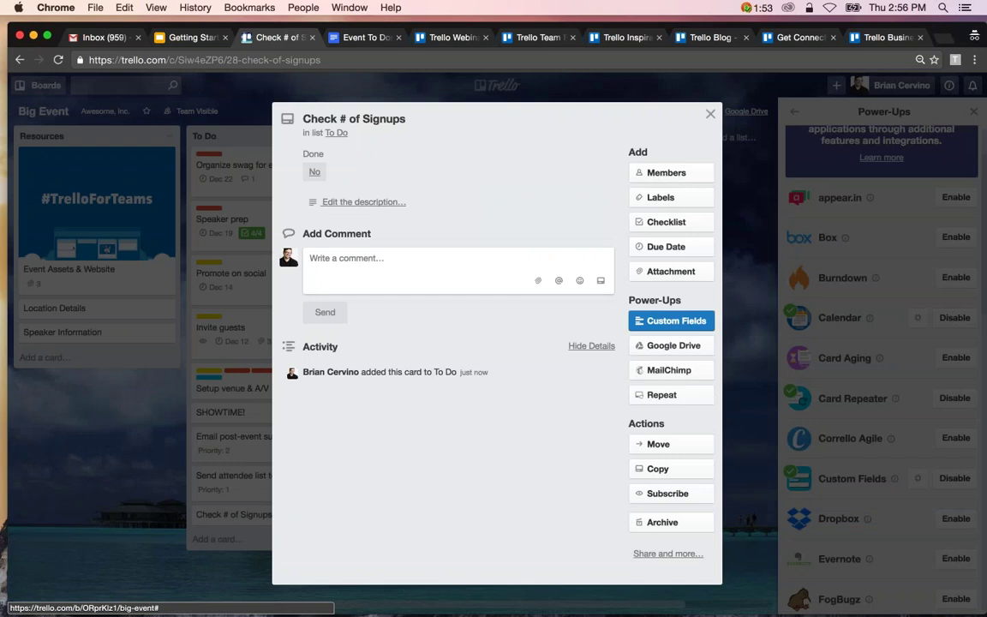
click(666, 172)
key(Return)
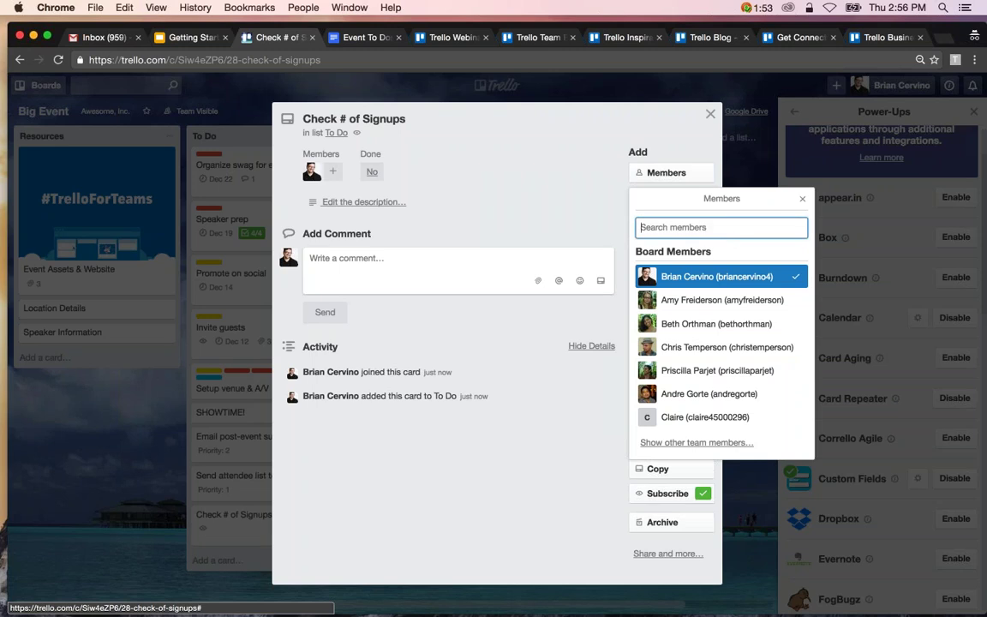
key(Escape)
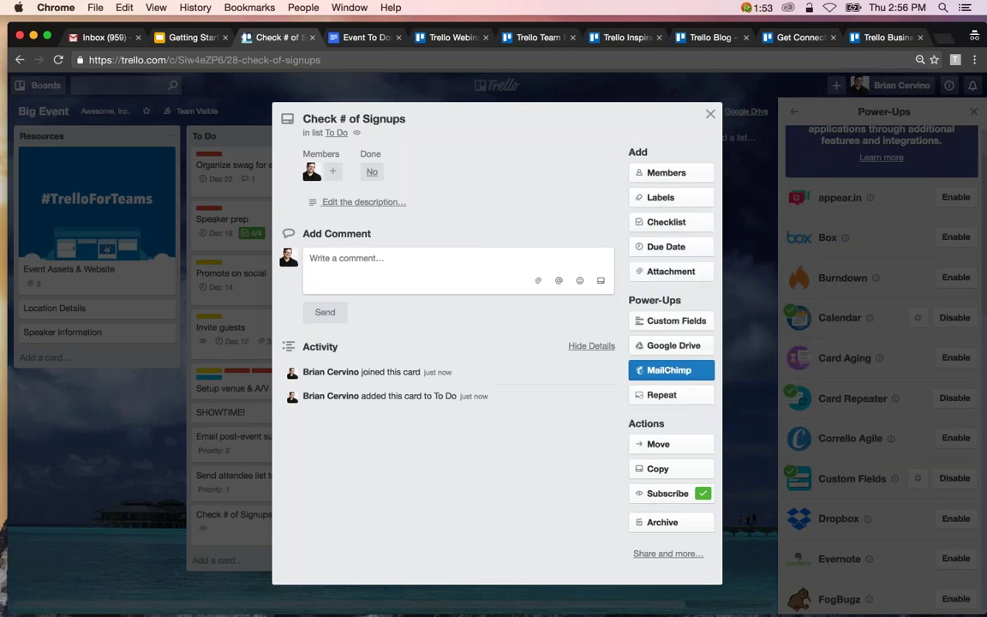
Make the card repeat weekly, Monday through Friday at 12:00 PM.
key(Return)
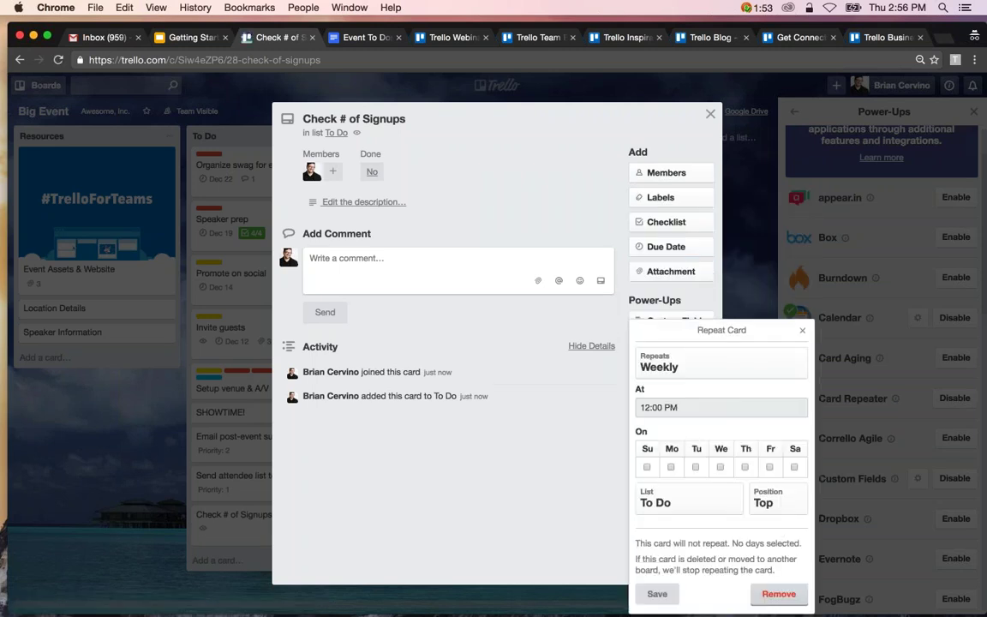
key(space)
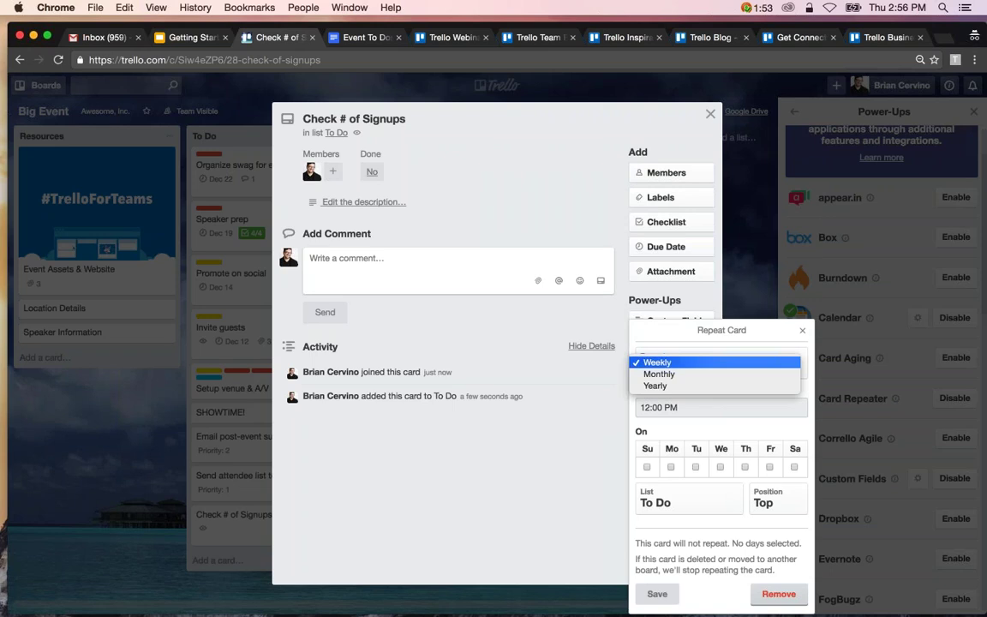
click(678, 365)
click(671, 467)
click(696, 456)
click(720, 456)
click(744, 444)
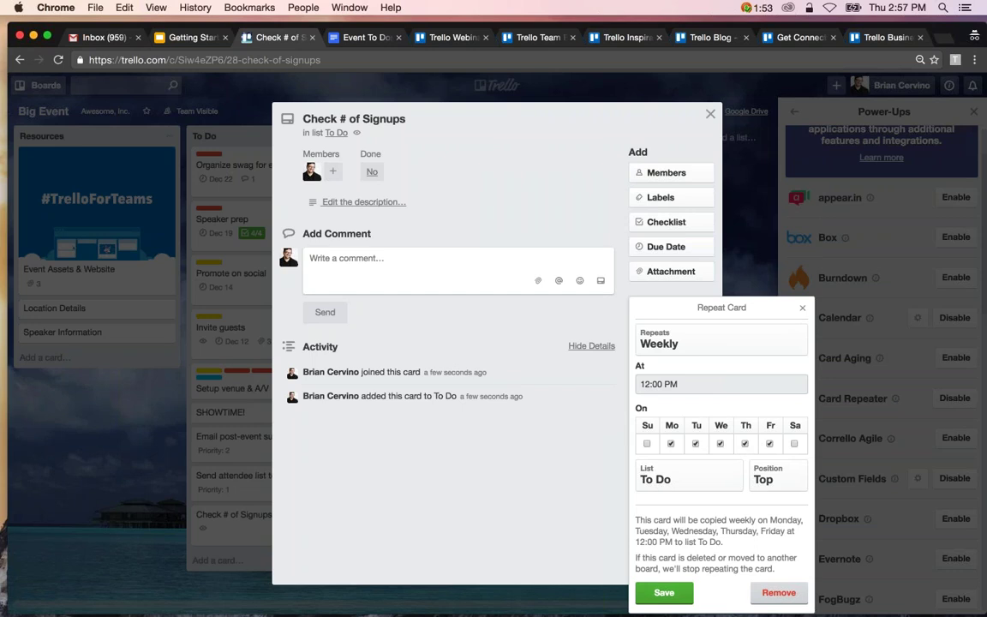
click(664, 599)
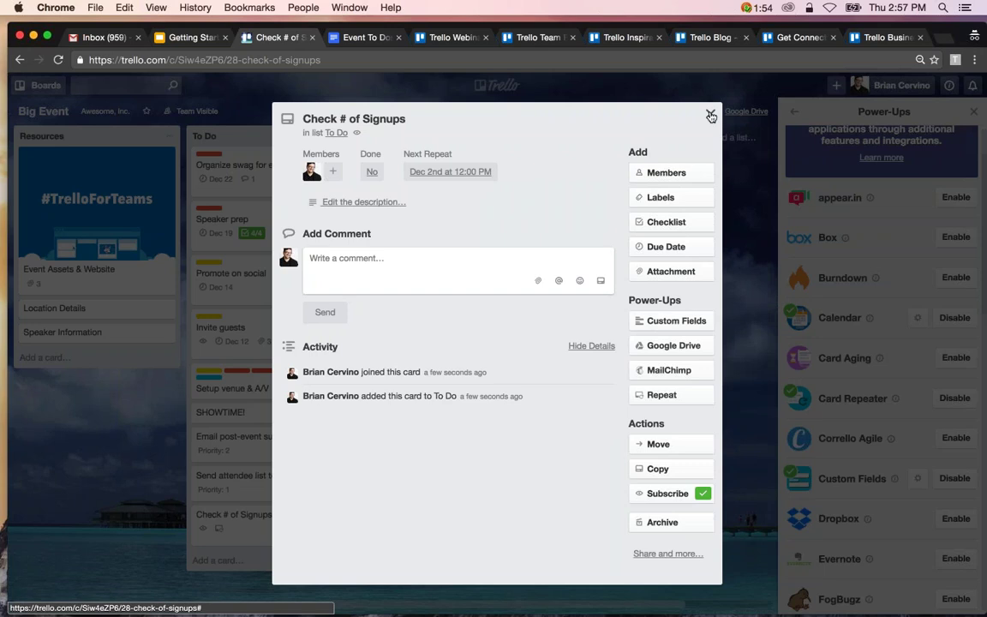
click(641, 101)
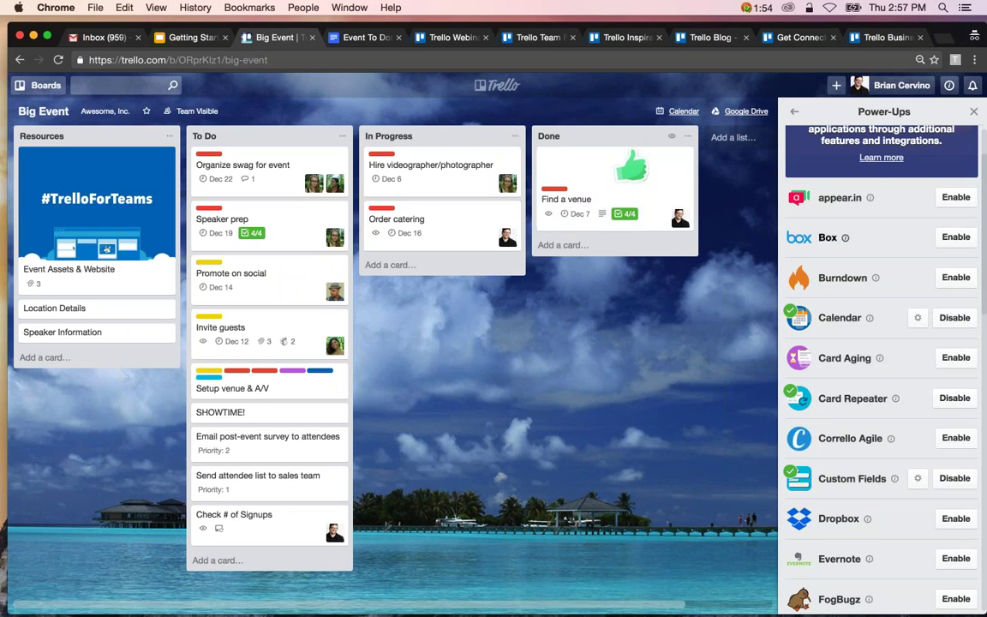
scroll(883, 369, up, 1)
scroll(883, 368, down, 3)
scroll(857, 300, down, 3)
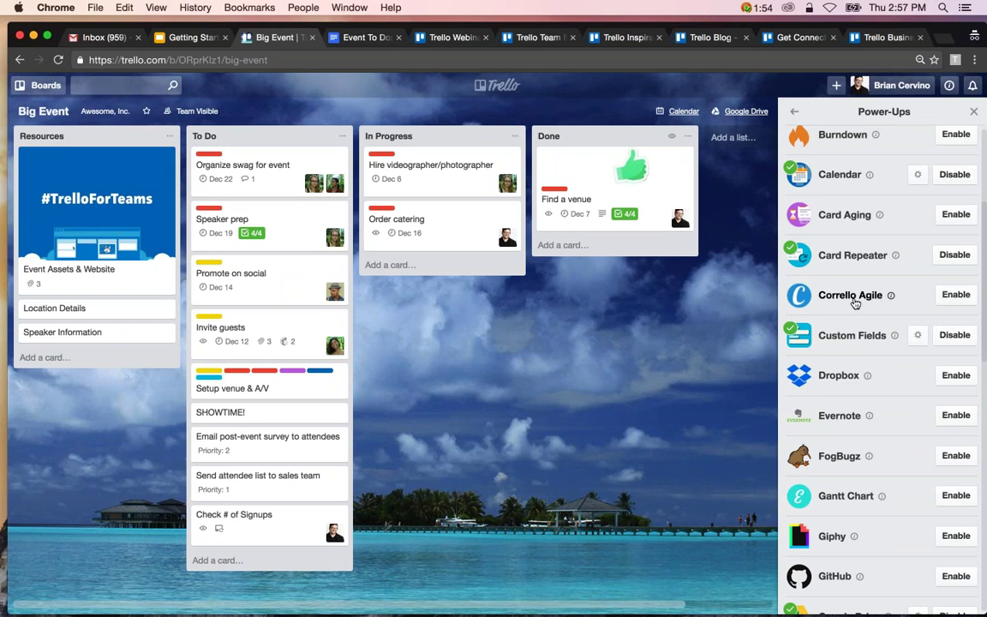
scroll(852, 301, down, 3)
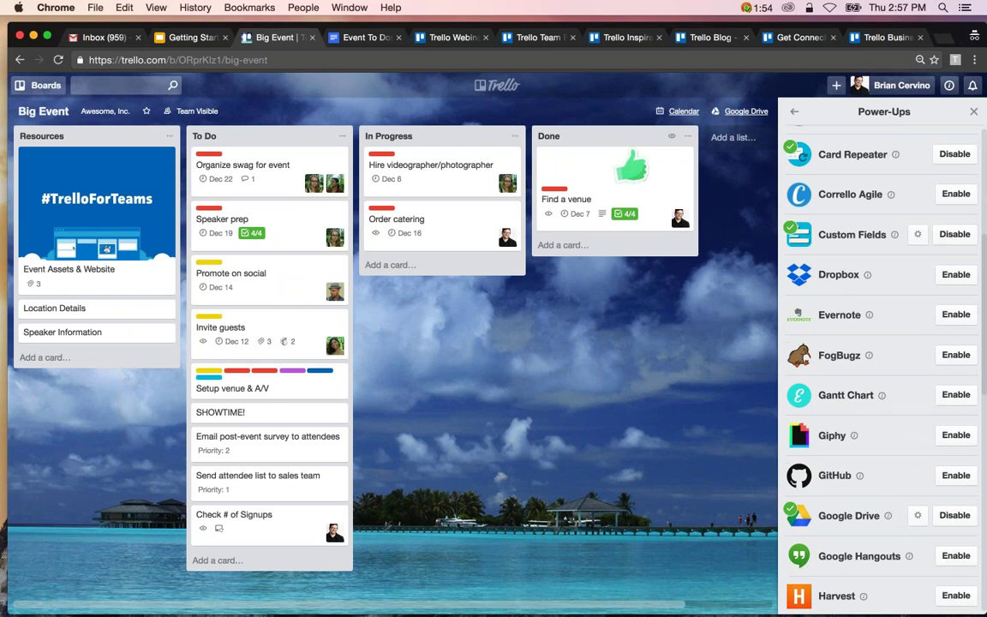
scroll(857, 342, down, 3)
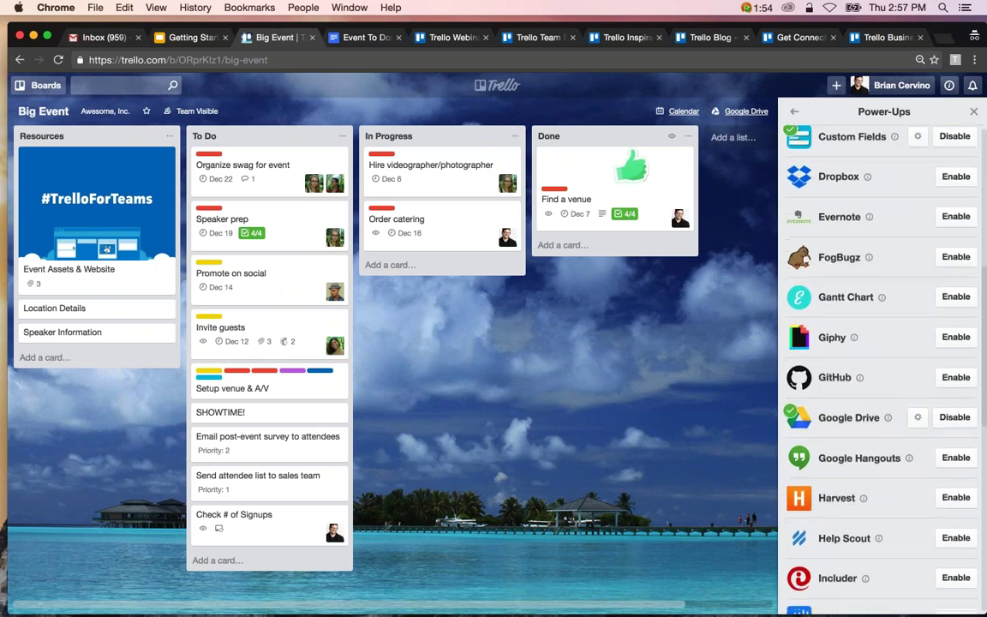
scroll(857, 368, down, 5)
scroll(882, 368, down, 9)
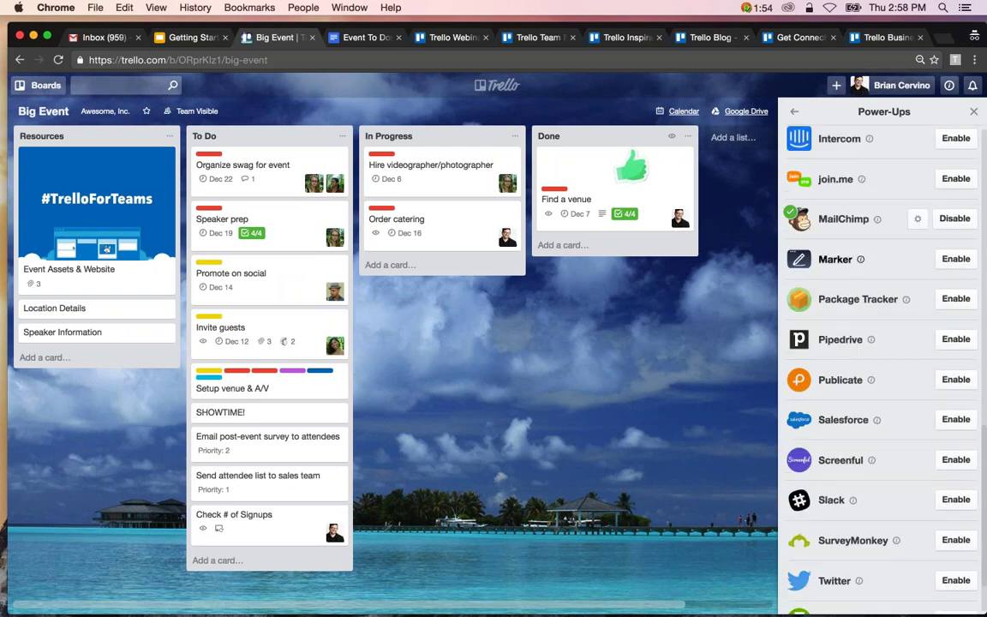
click(872, 461)
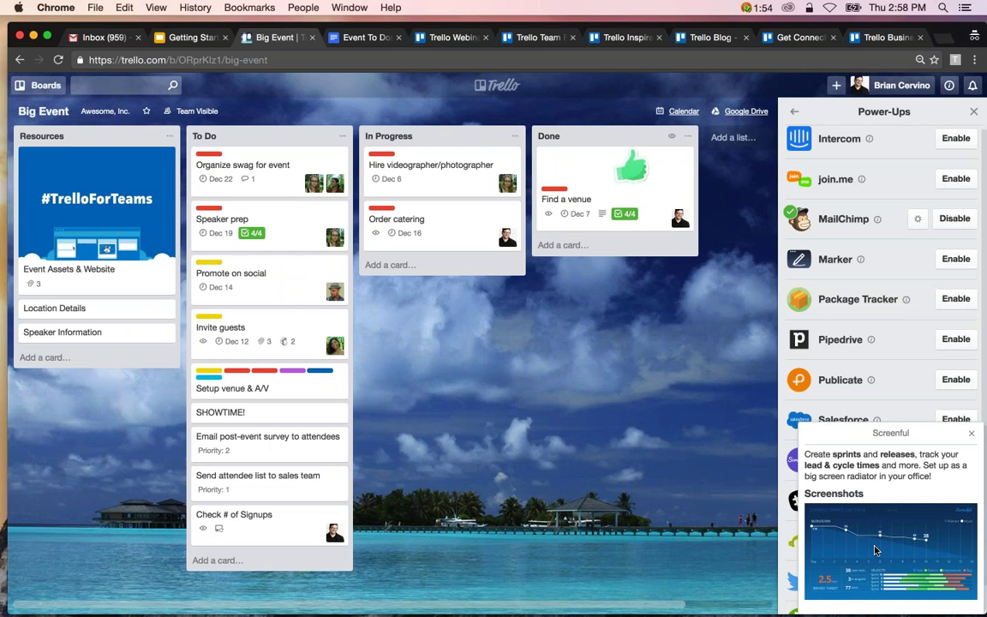
key(Escape)
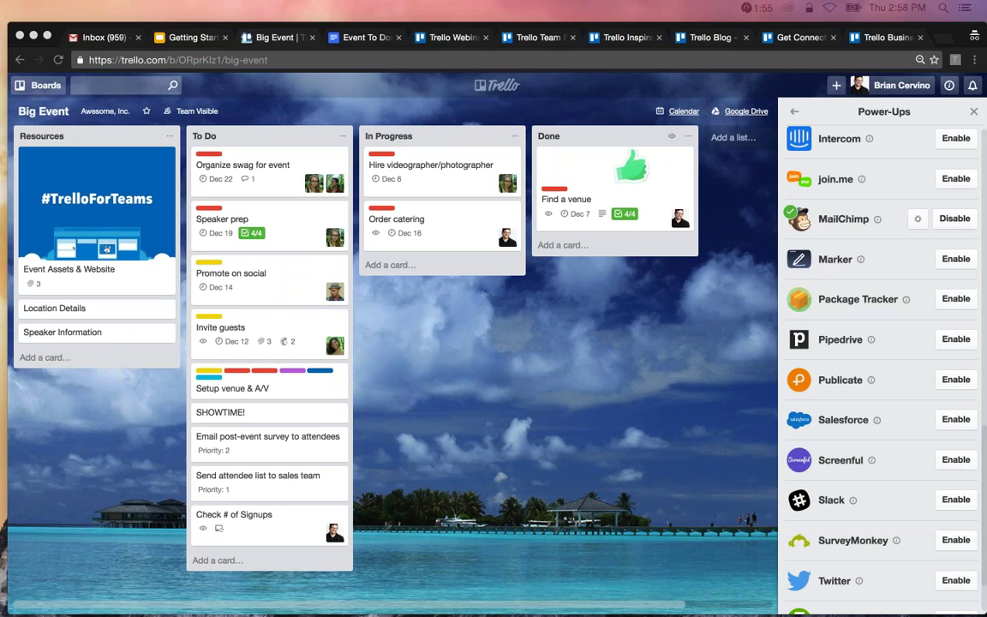
Read the Burndown power-up's description, then bring up the account menu.
scroll(844, 301, up, 1)
scroll(844, 302, up, 5)
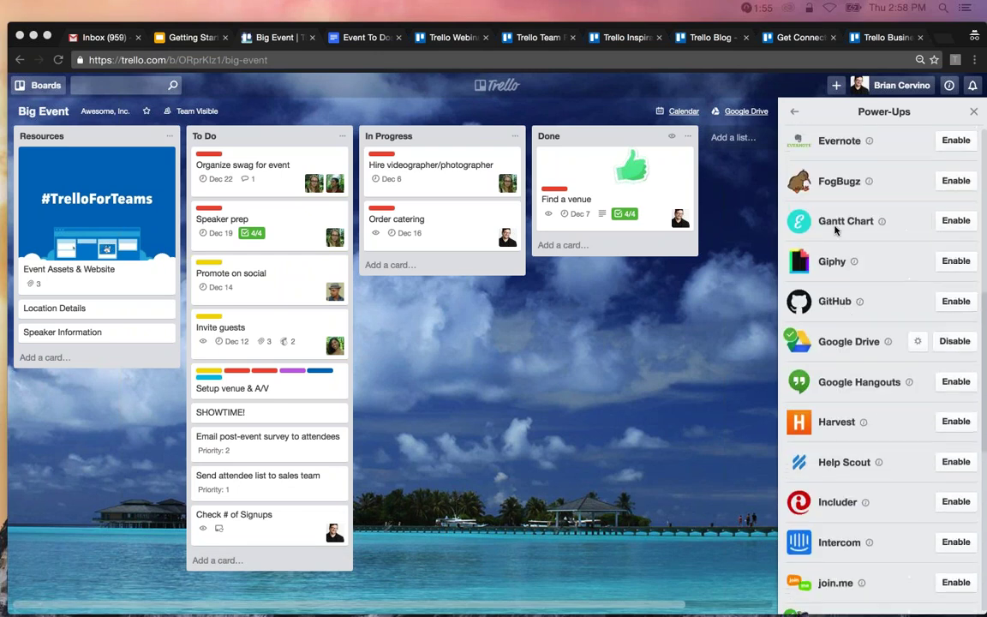
scroll(835, 230, up, 7)
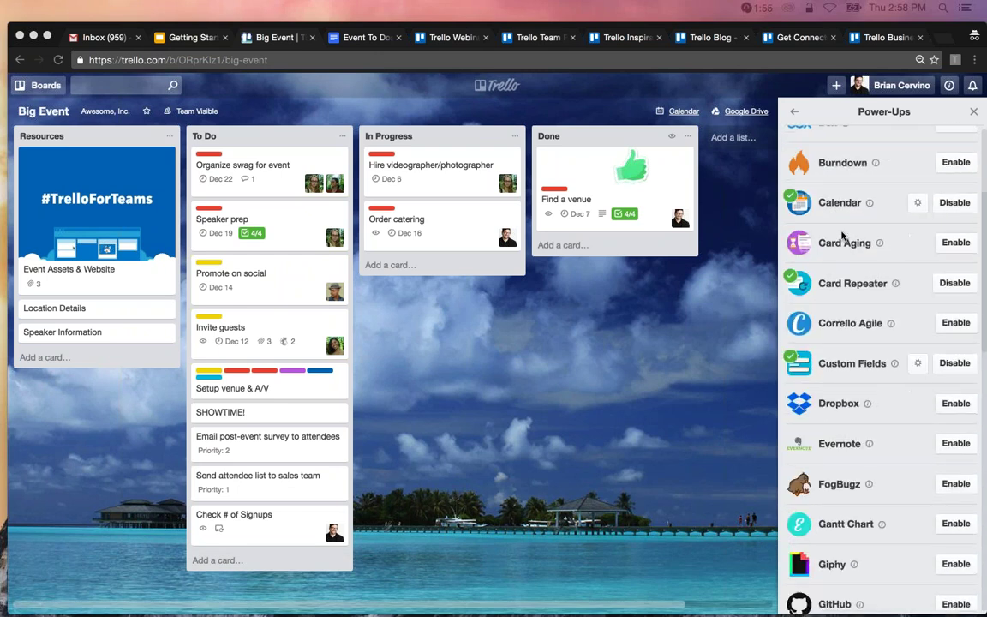
click(875, 163)
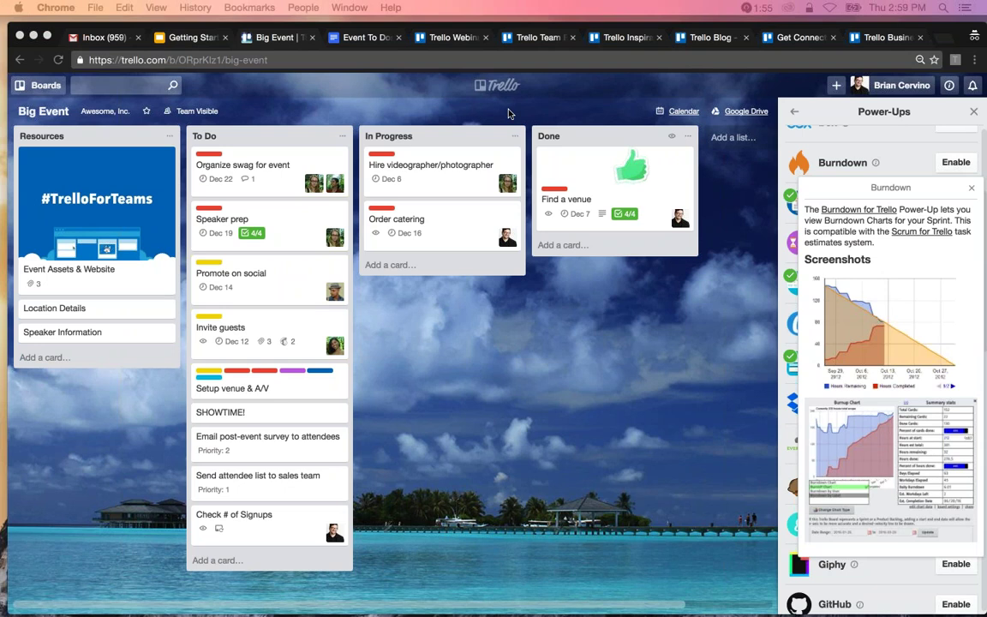
click(891, 84)
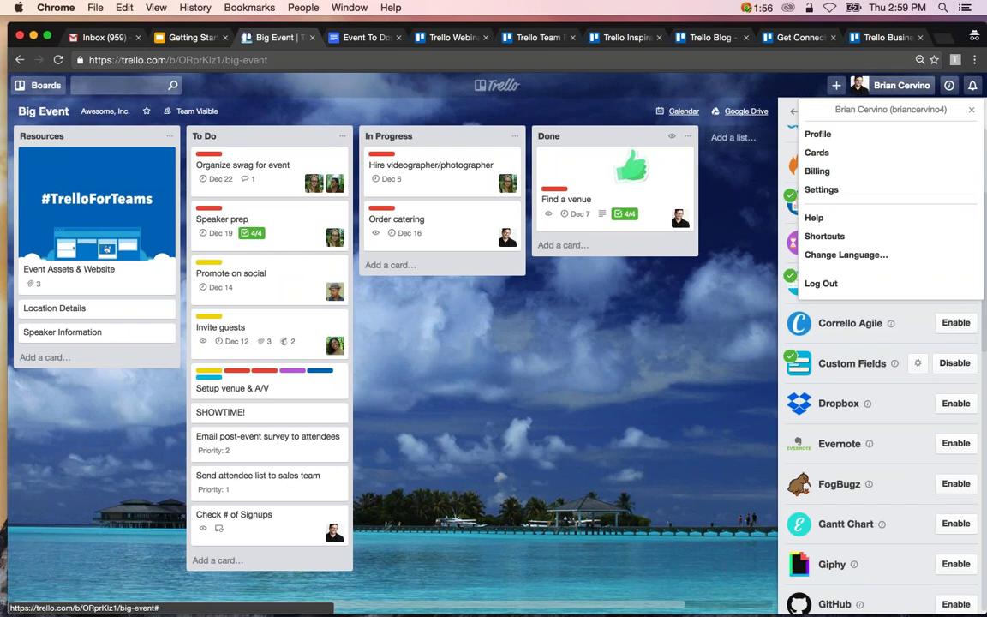
Open account Settings in a new tab, view profile picture options, then return to Big Event.
click(891, 84)
click(891, 85)
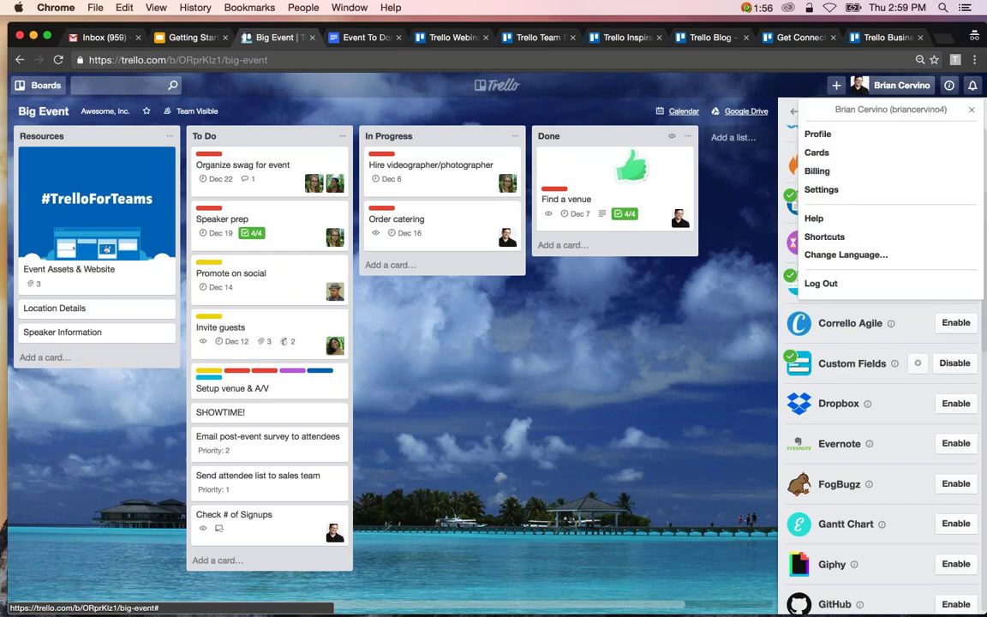
right_click(819, 187)
click(720, 189)
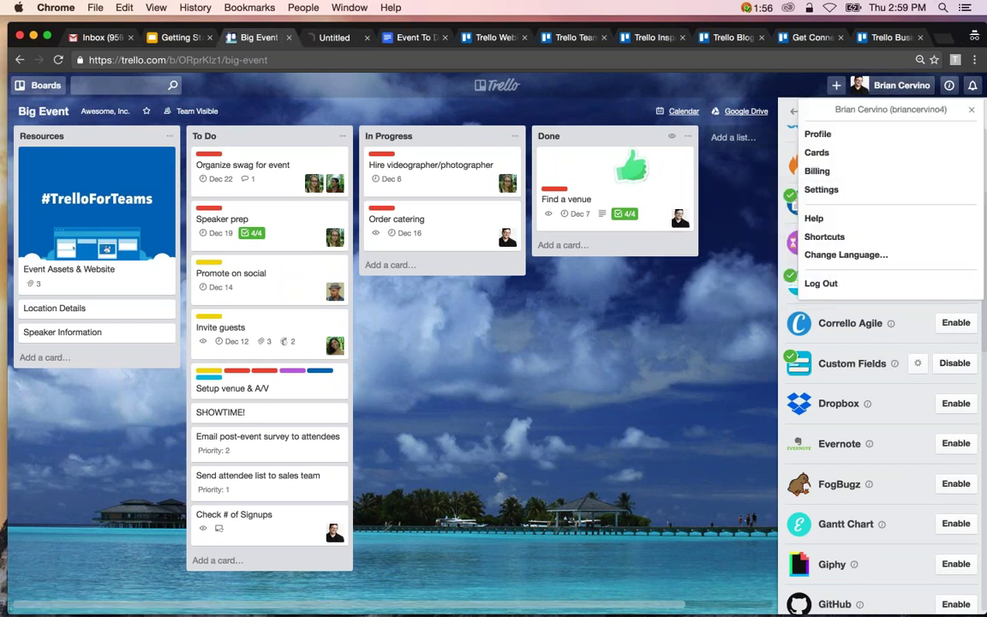
click(328, 38)
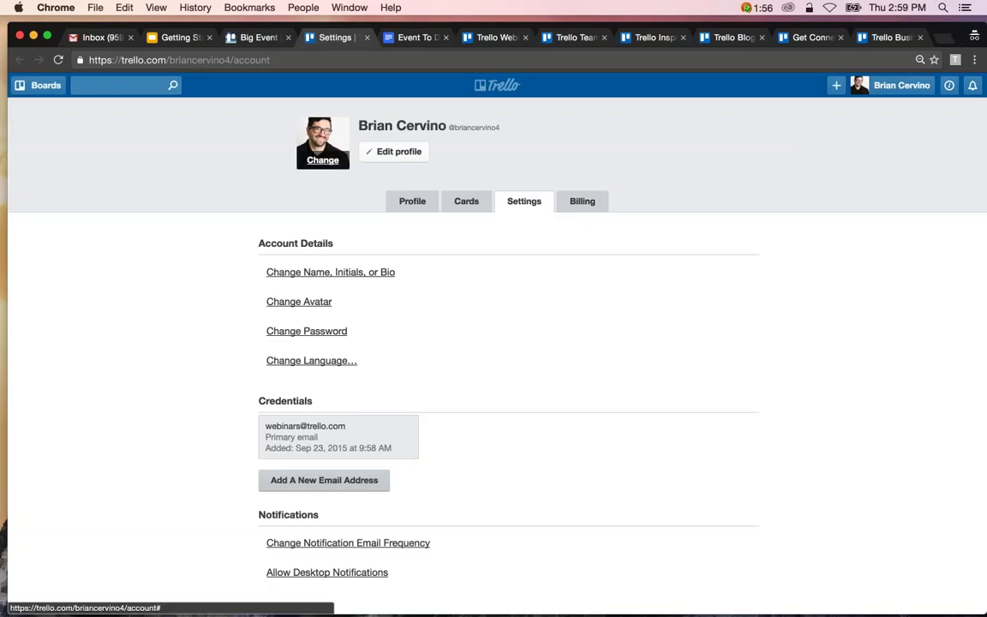
click(322, 159)
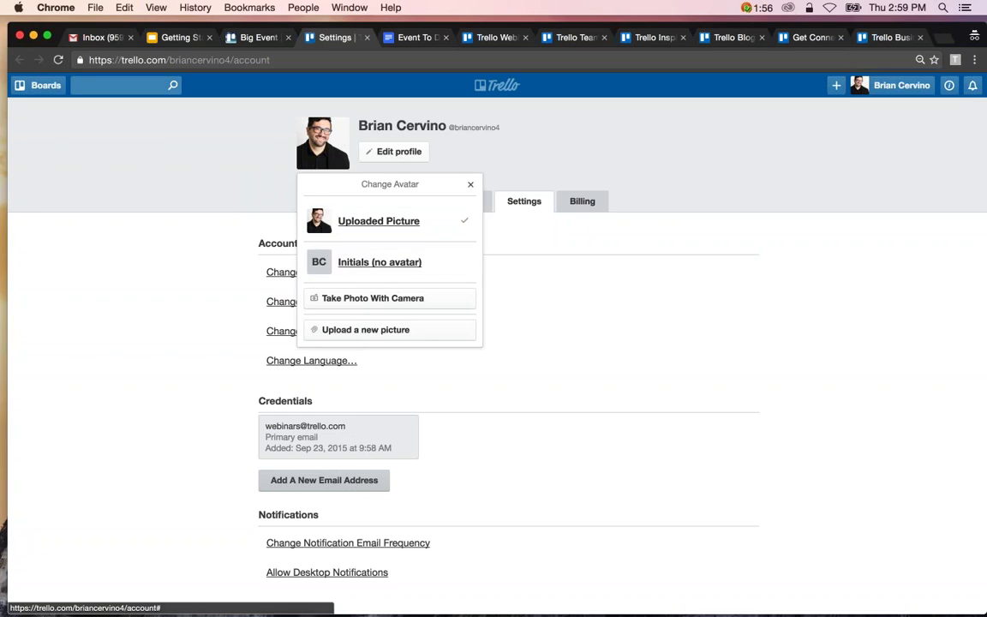
click(472, 186)
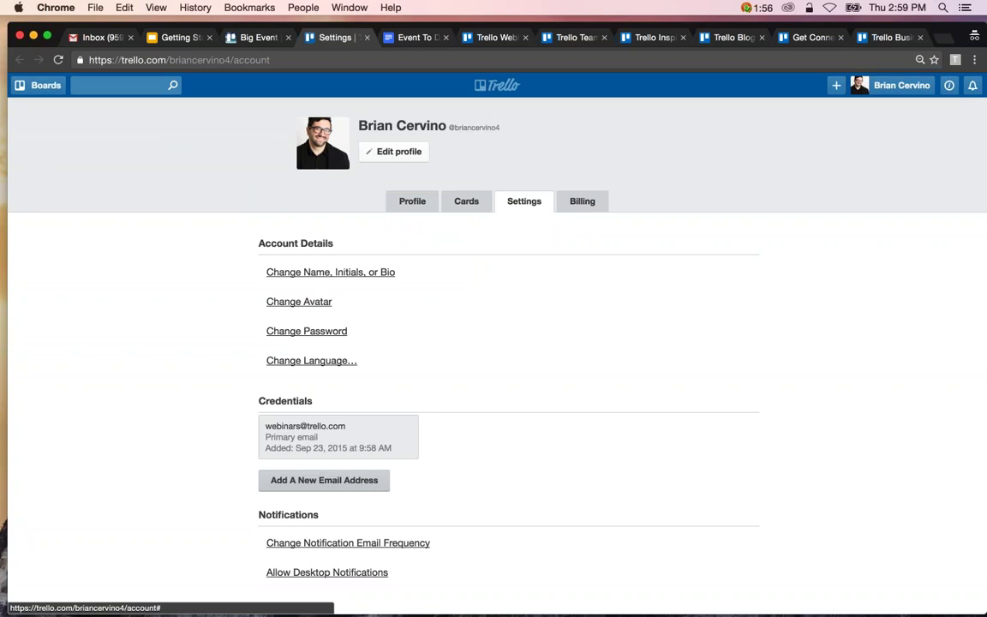
click(253, 39)
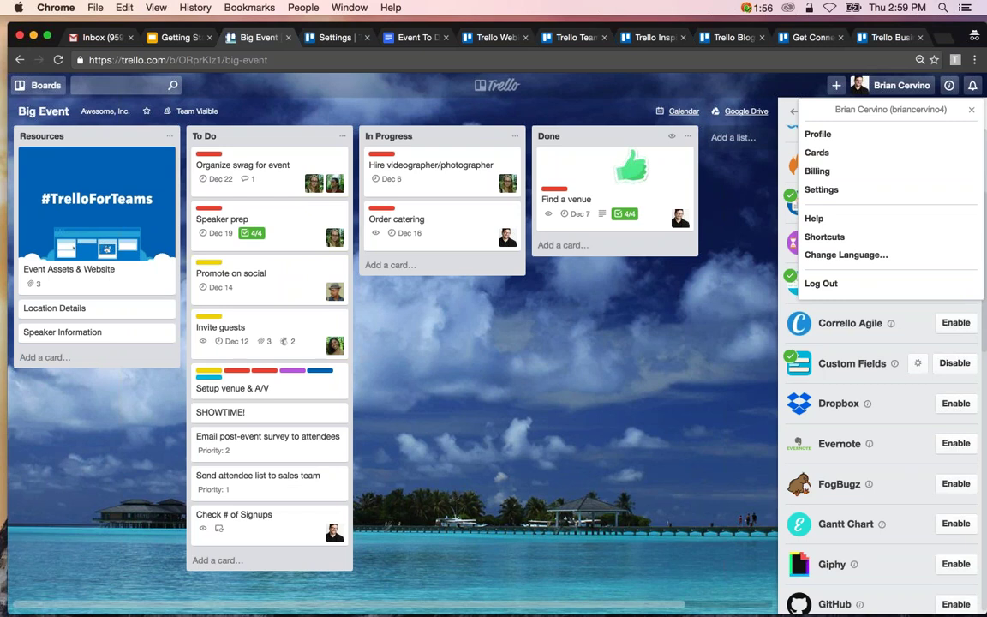
Close the account menu and review the Invite guests card's MailChimp campaign and attachment.
click(971, 109)
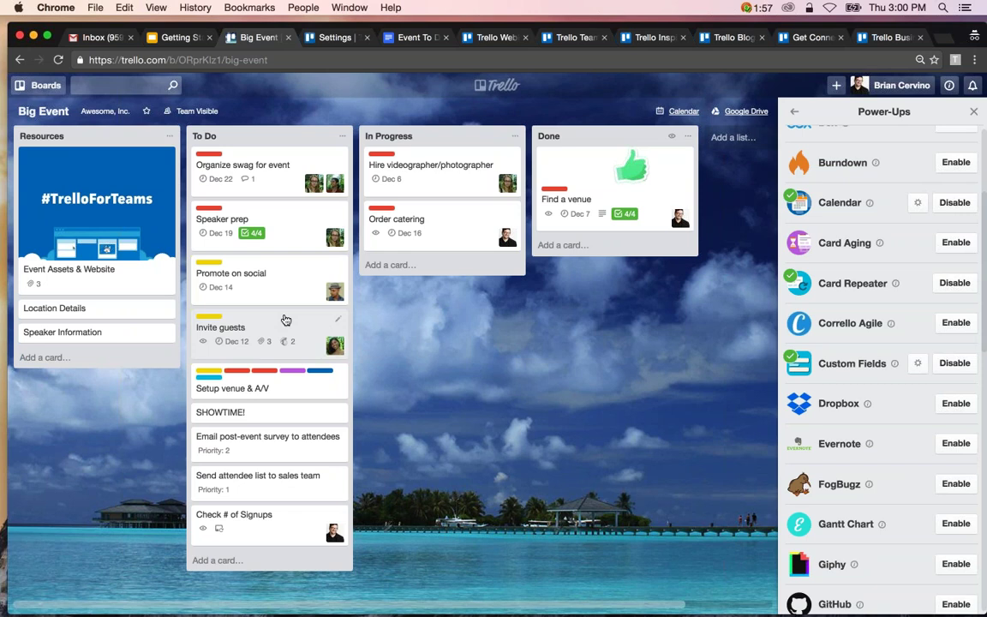
click(285, 320)
scroll(300, 311, down, 3)
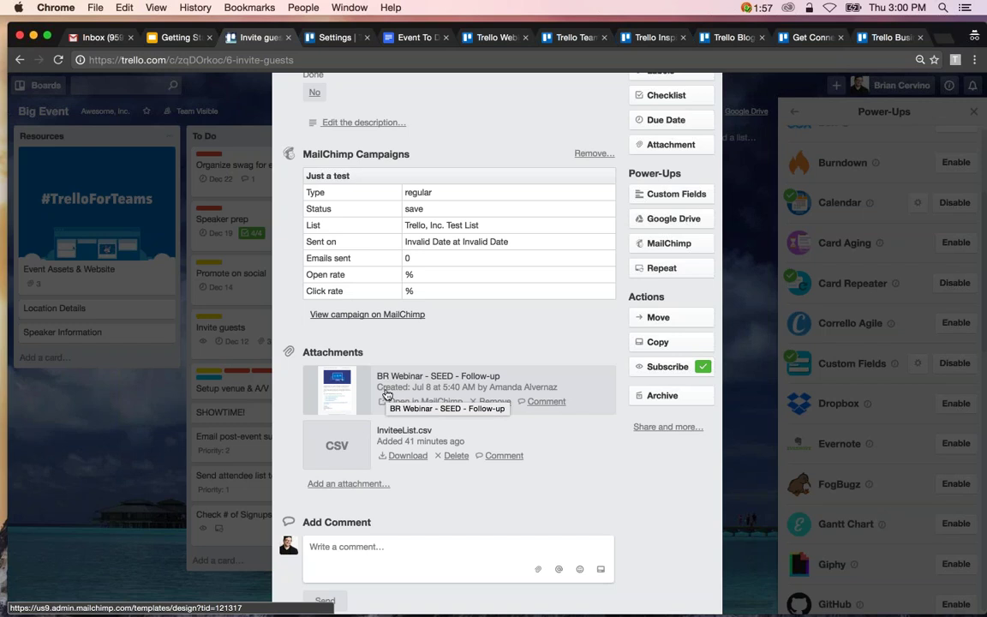
key(Escape)
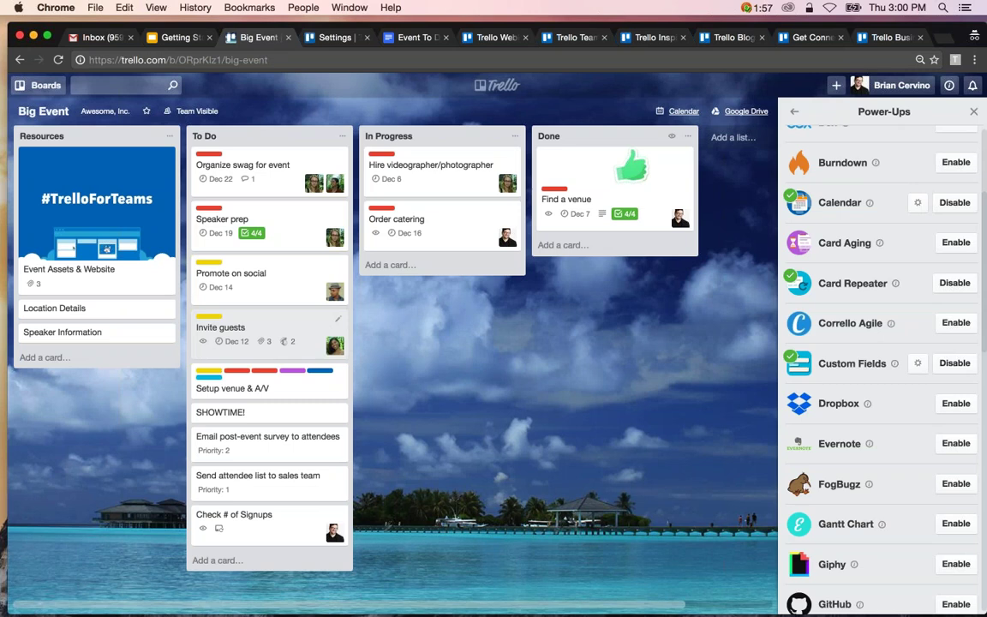
click(271, 337)
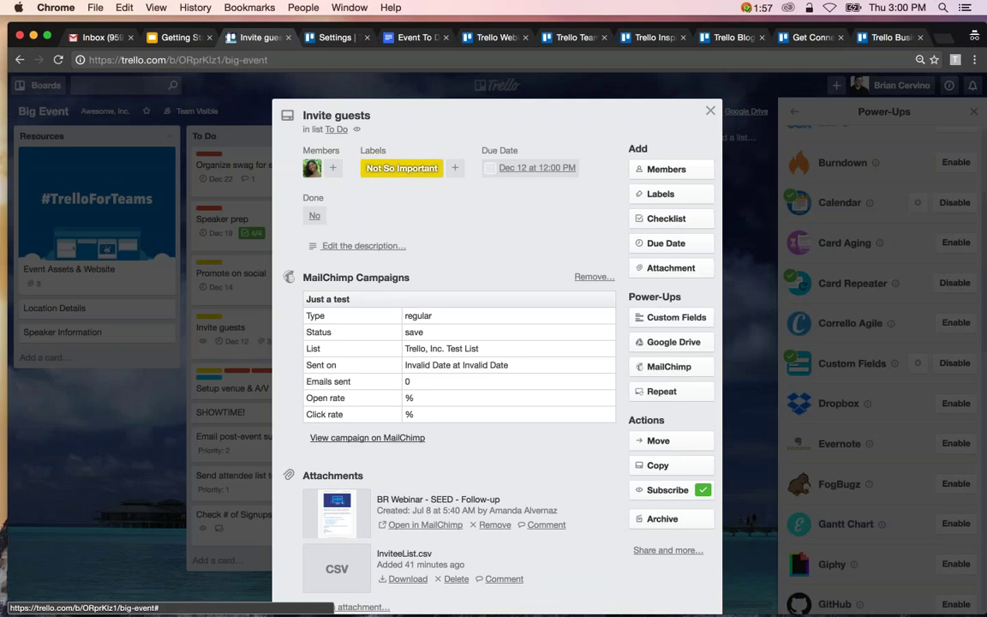
key(Escape)
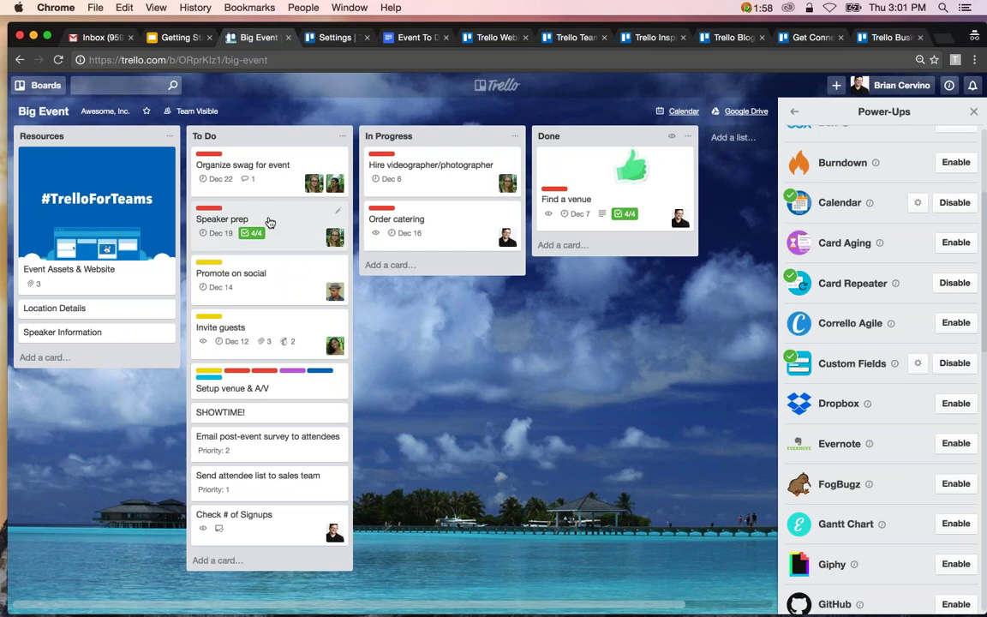
Post a comment on Promote on social mentioning its assigned member: 'What's the status?'.
click(297, 279)
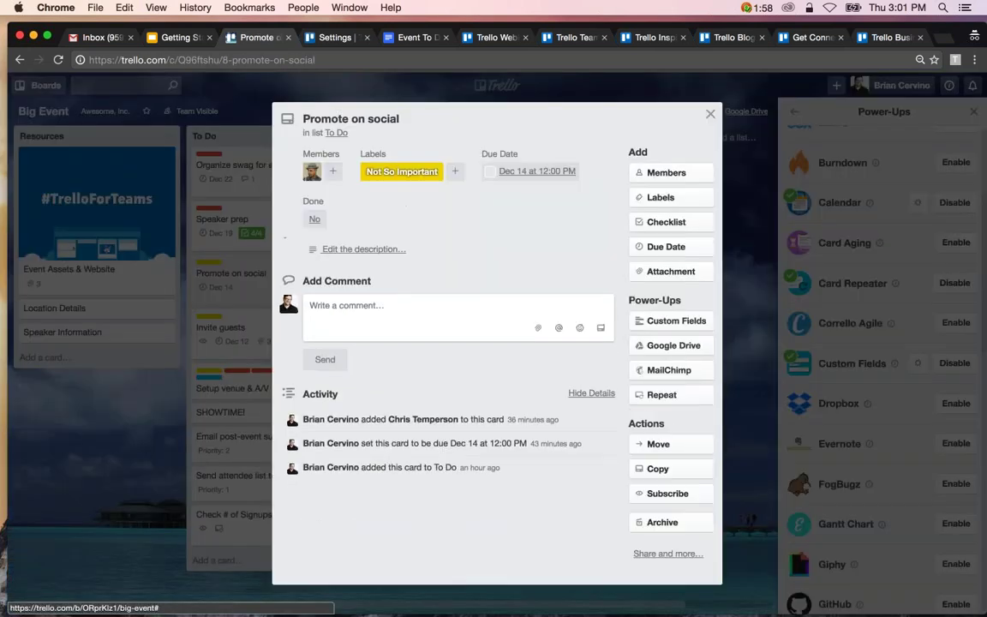
click(342, 262)
text(@)
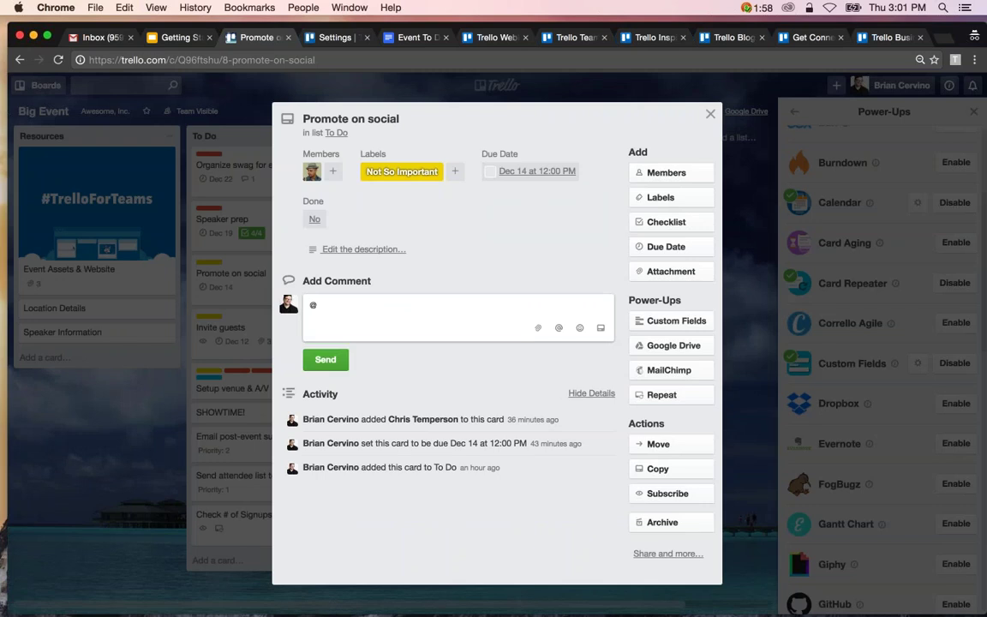
click(559, 328)
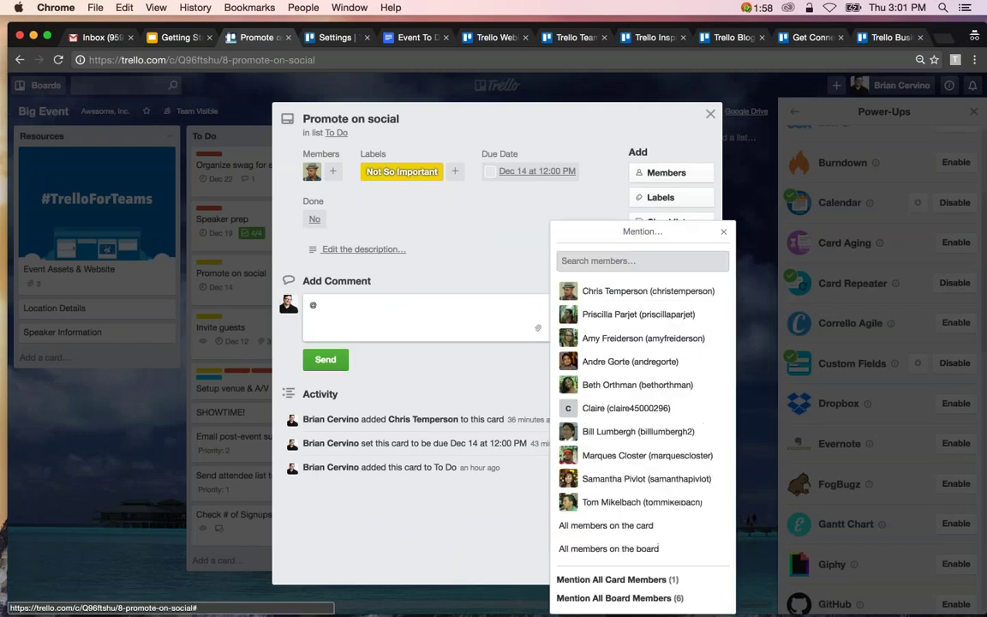
click(634, 349)
click(319, 306)
key(BackSpace)
key(BackSpace)
click(412, 306)
text(What's the status?)
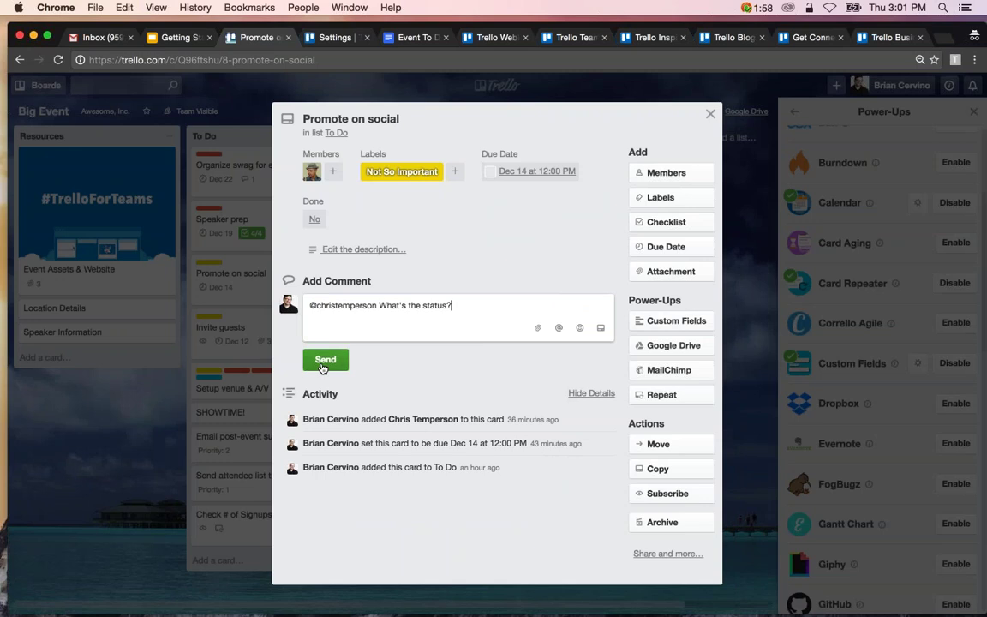
key(ctrl+Return)
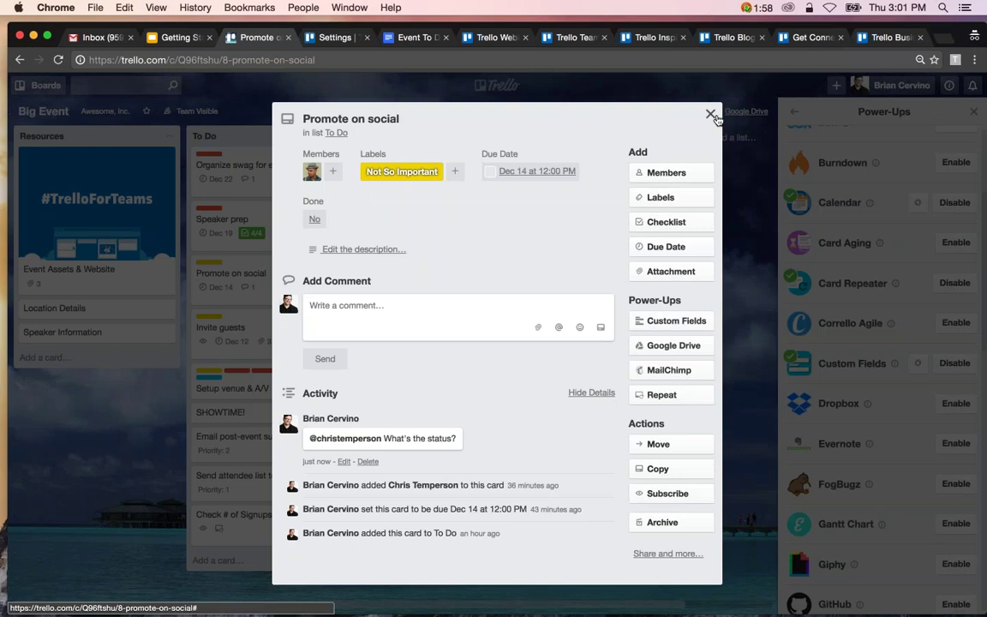
key(Escape)
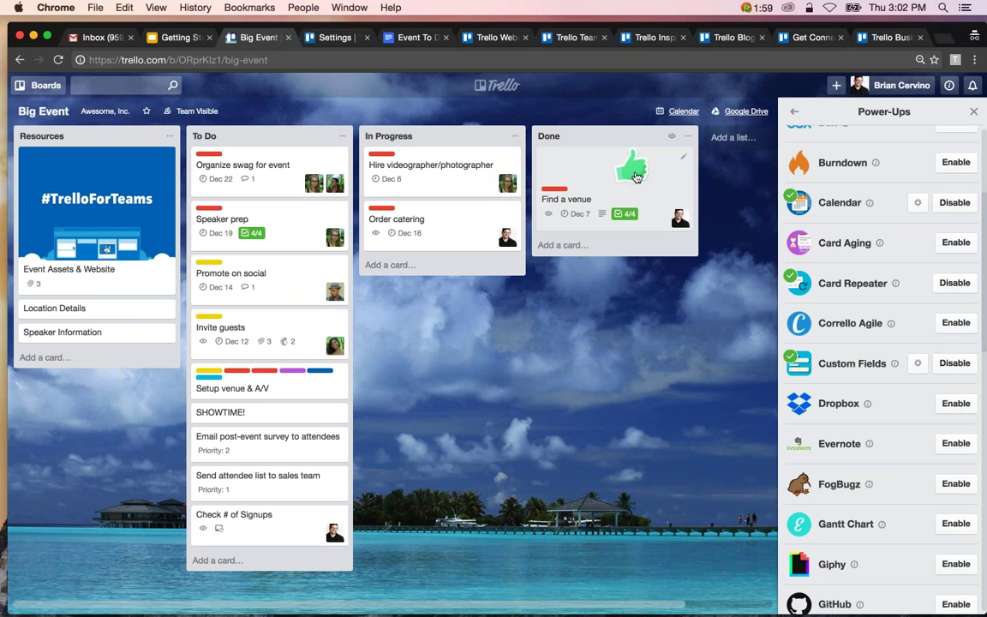
Remove the thumbs-up sticker from the Find a venue card using its quick editor.
click(686, 159)
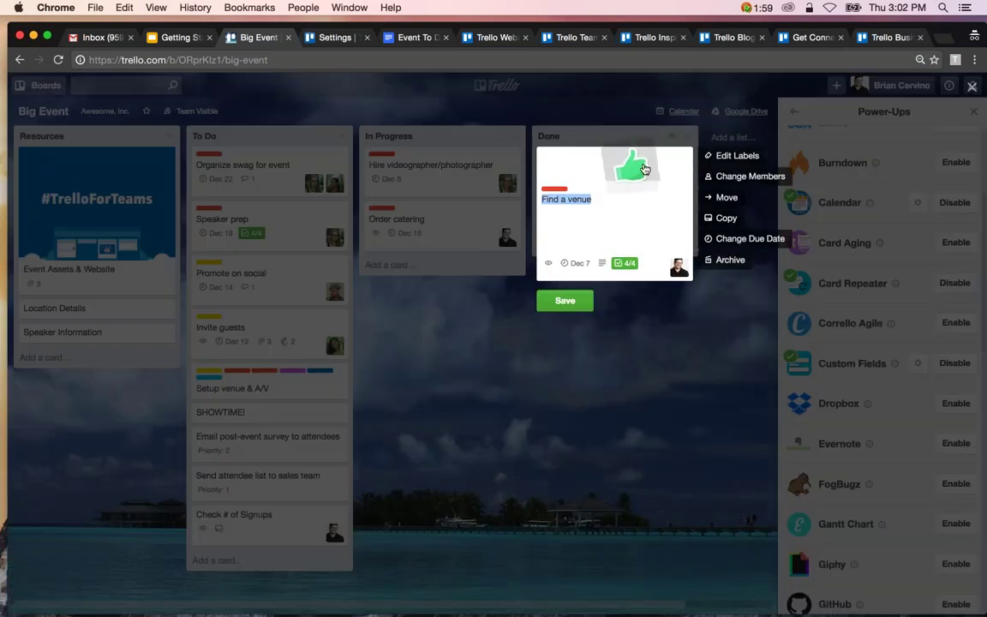
mouse_move(642, 169)
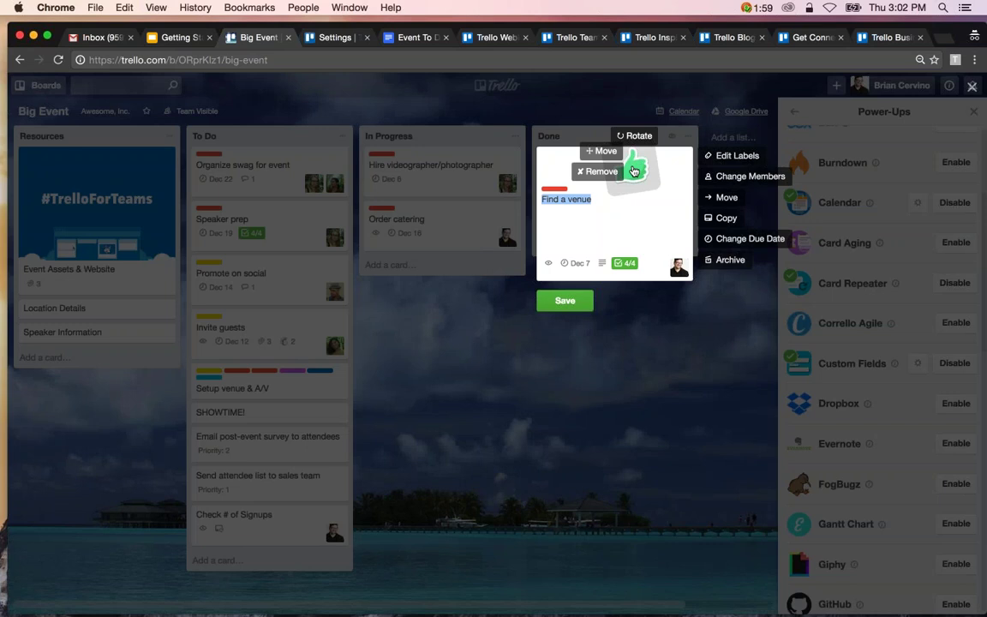
drag(642, 169, 620, 170)
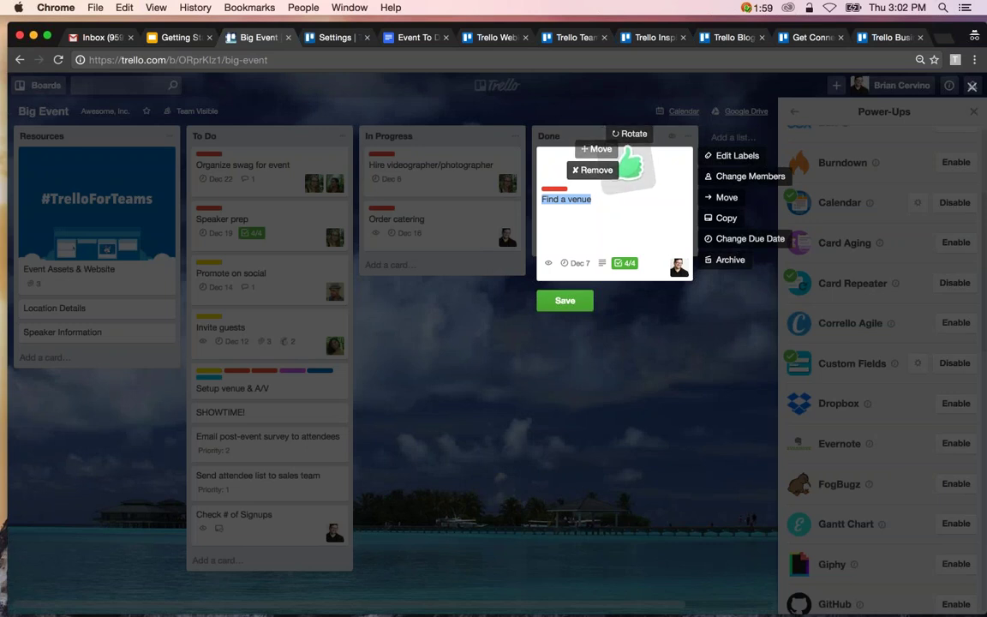
click(597, 169)
click(682, 473)
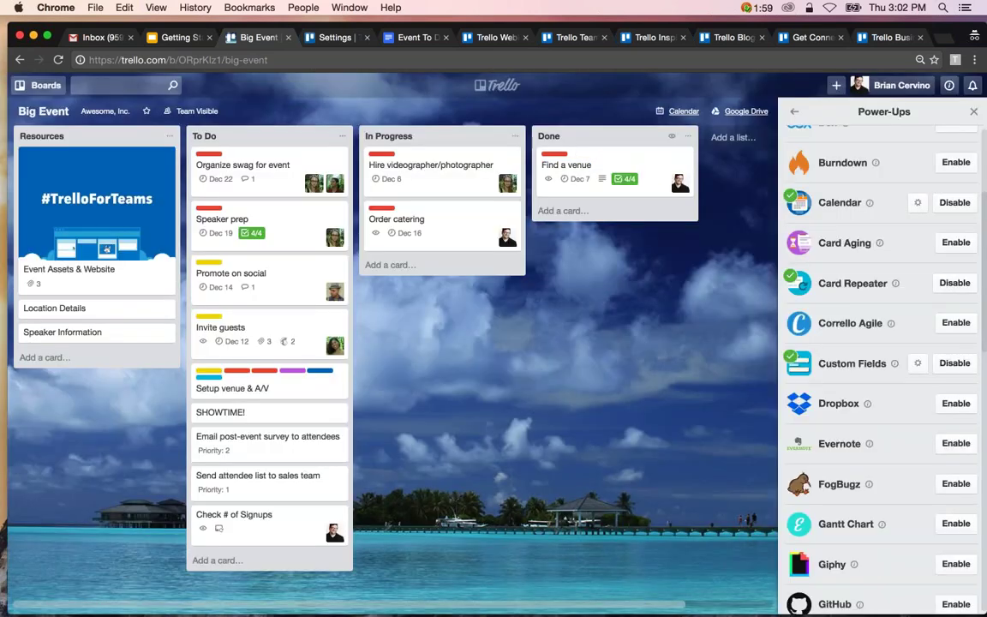